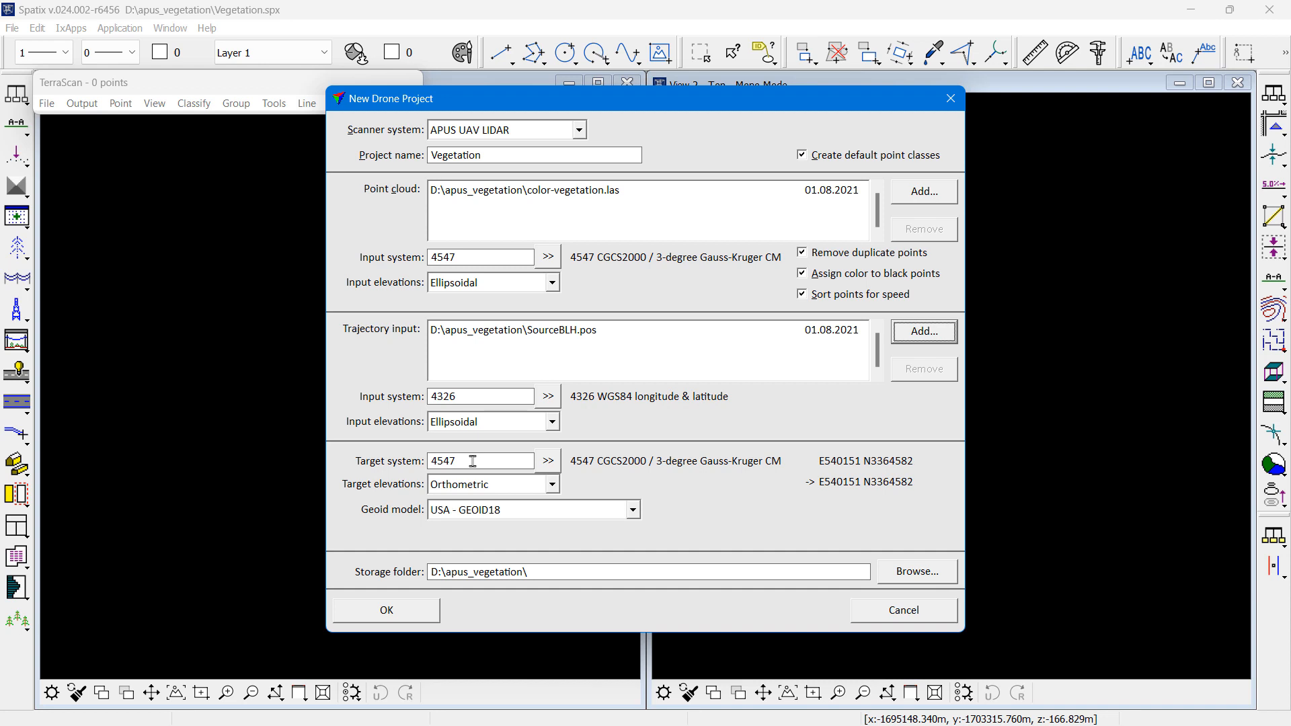
# - Set the new drone project's target elevations to Ellipsoidal and create the project
pyautogui.click(553, 486)
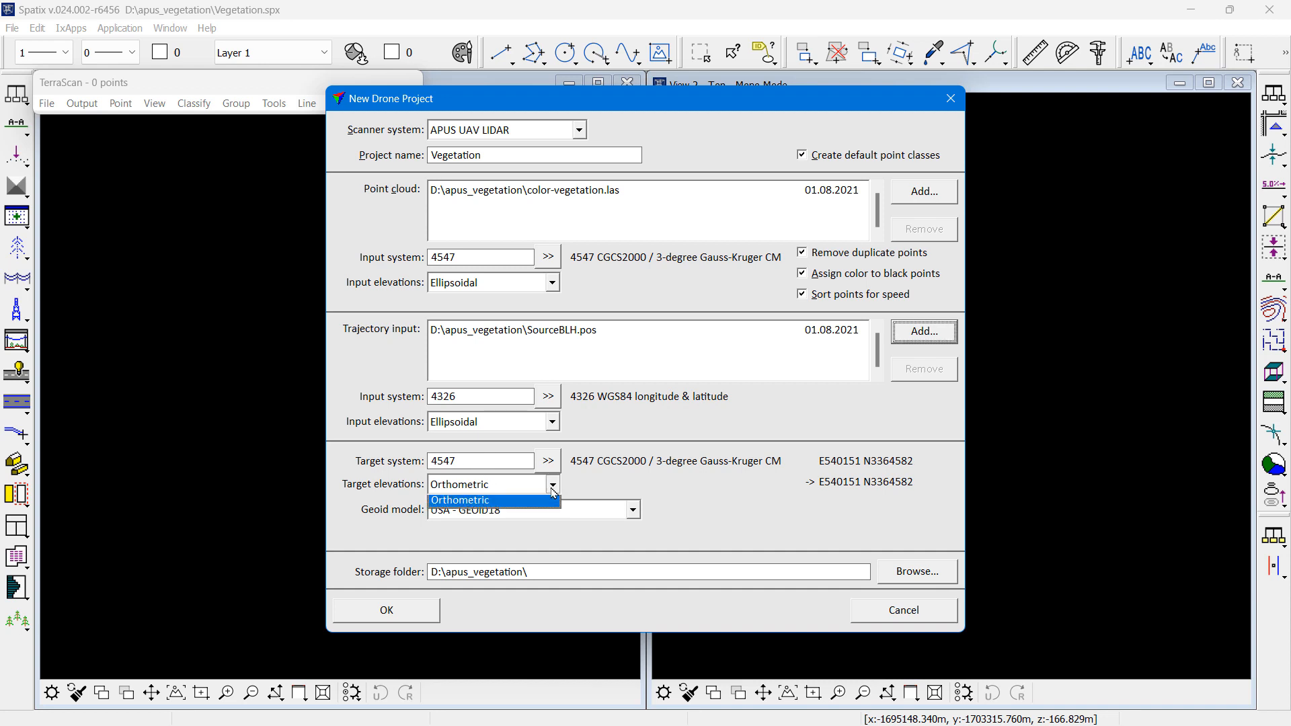
pyautogui.click(513, 506)
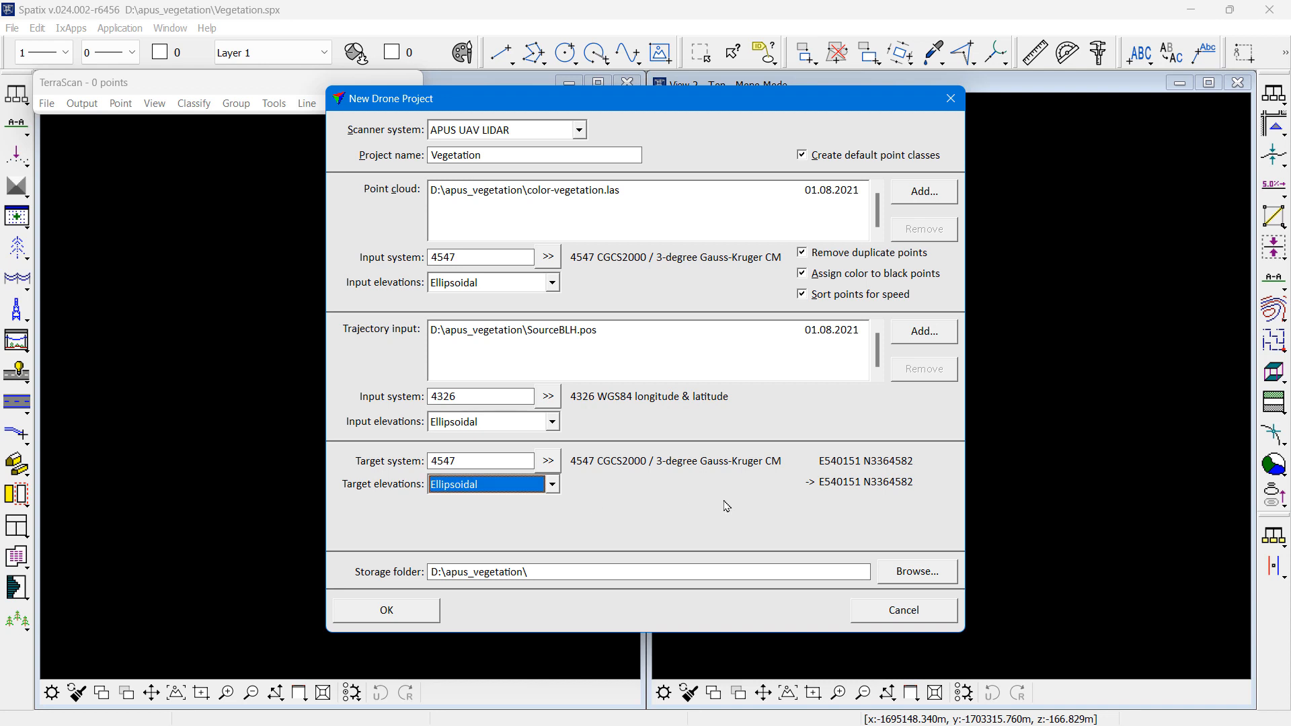
pyautogui.click(424, 618)
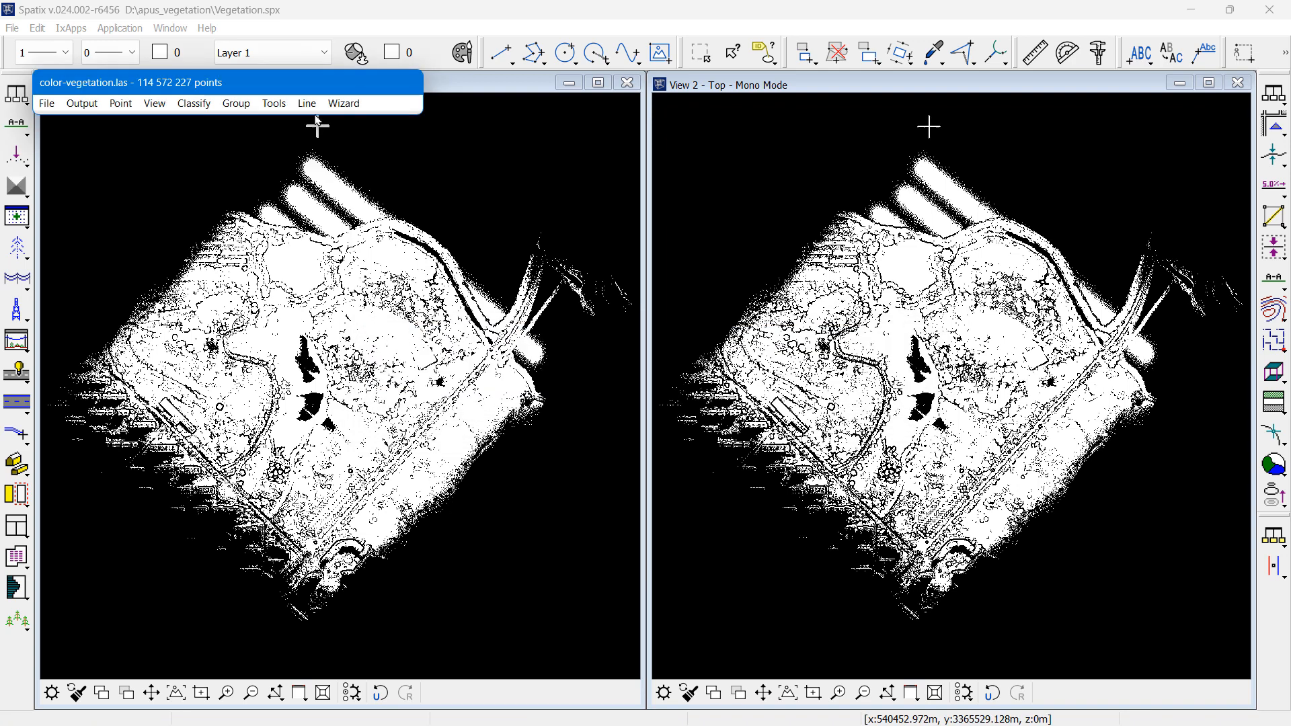
# - Set the point cloud display in view 1 to be coloured by Color and apply it
pyautogui.click(155, 103)
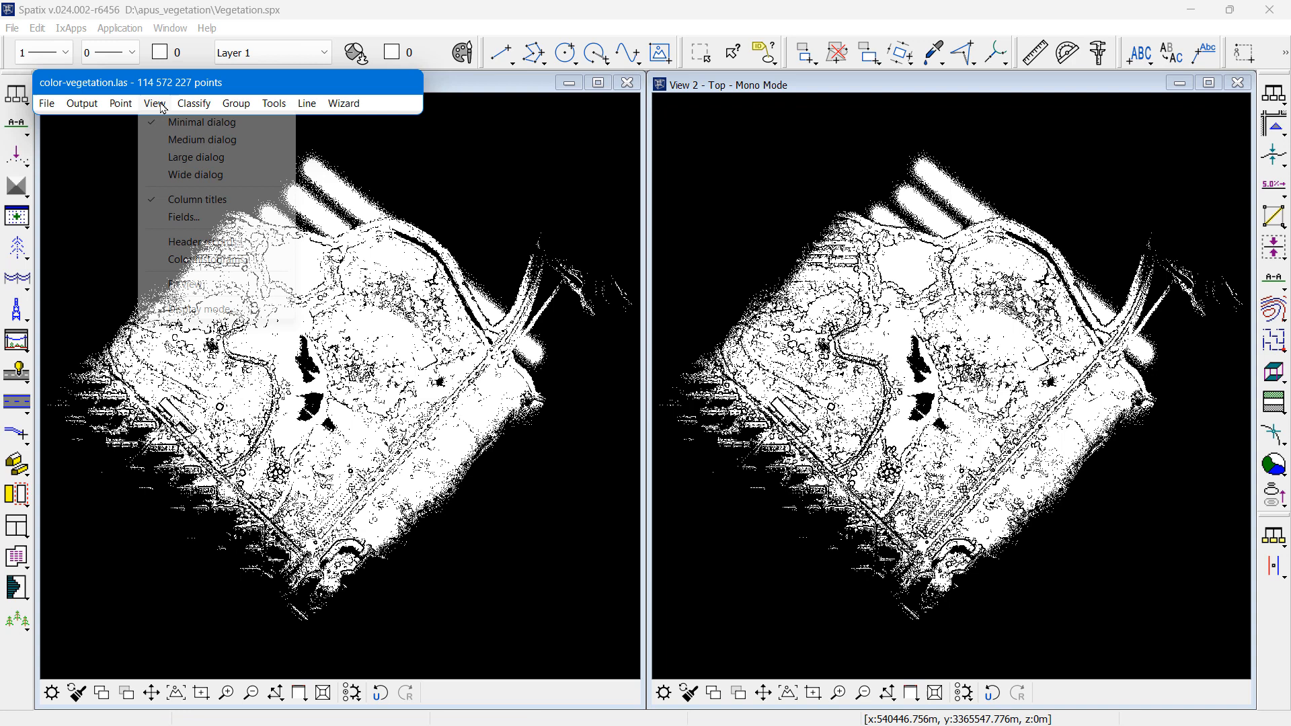
pyautogui.click(204, 309)
pyautogui.click(507, 252)
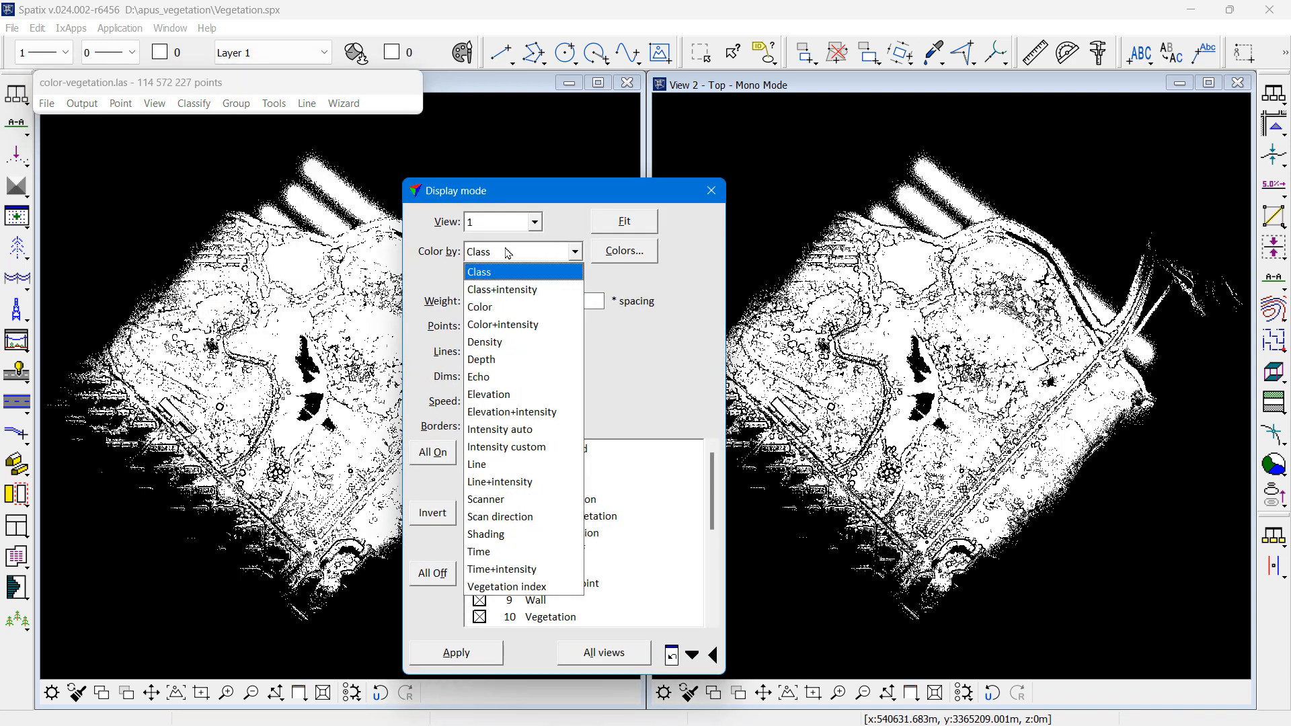
pyautogui.click(501, 300)
pyautogui.click(493, 656)
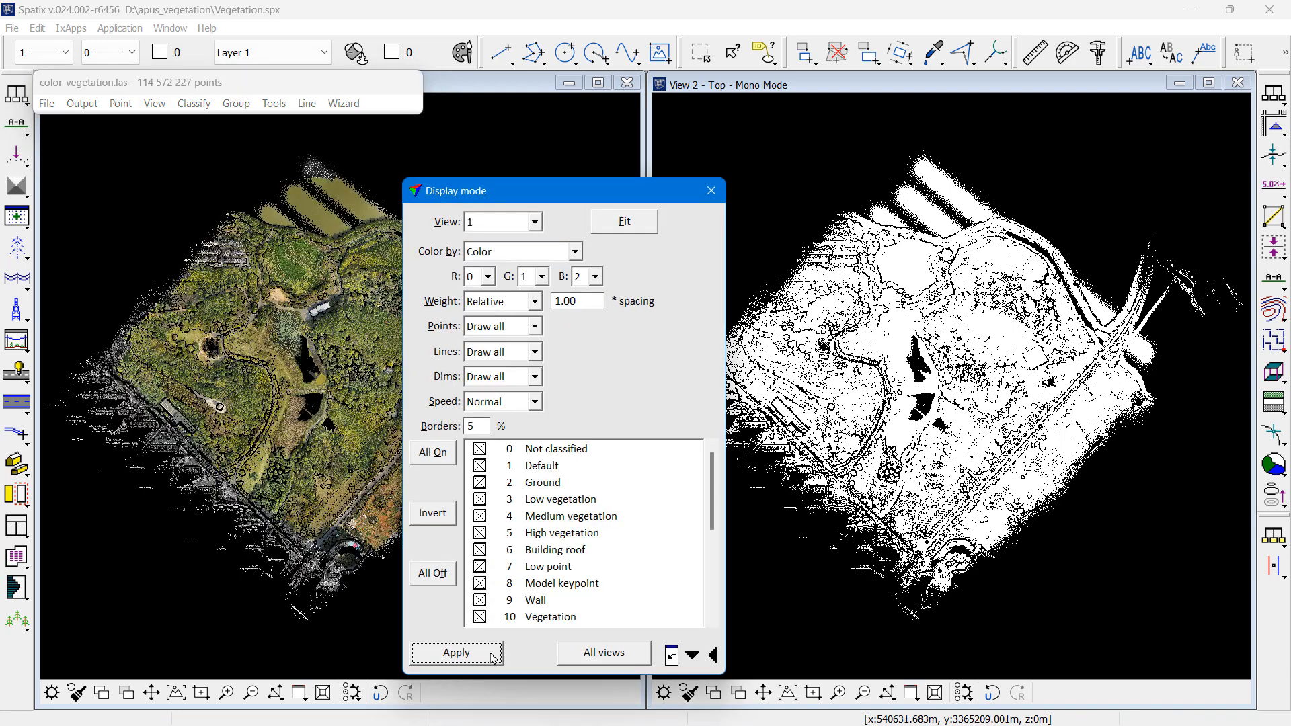
pyautogui.click(711, 191)
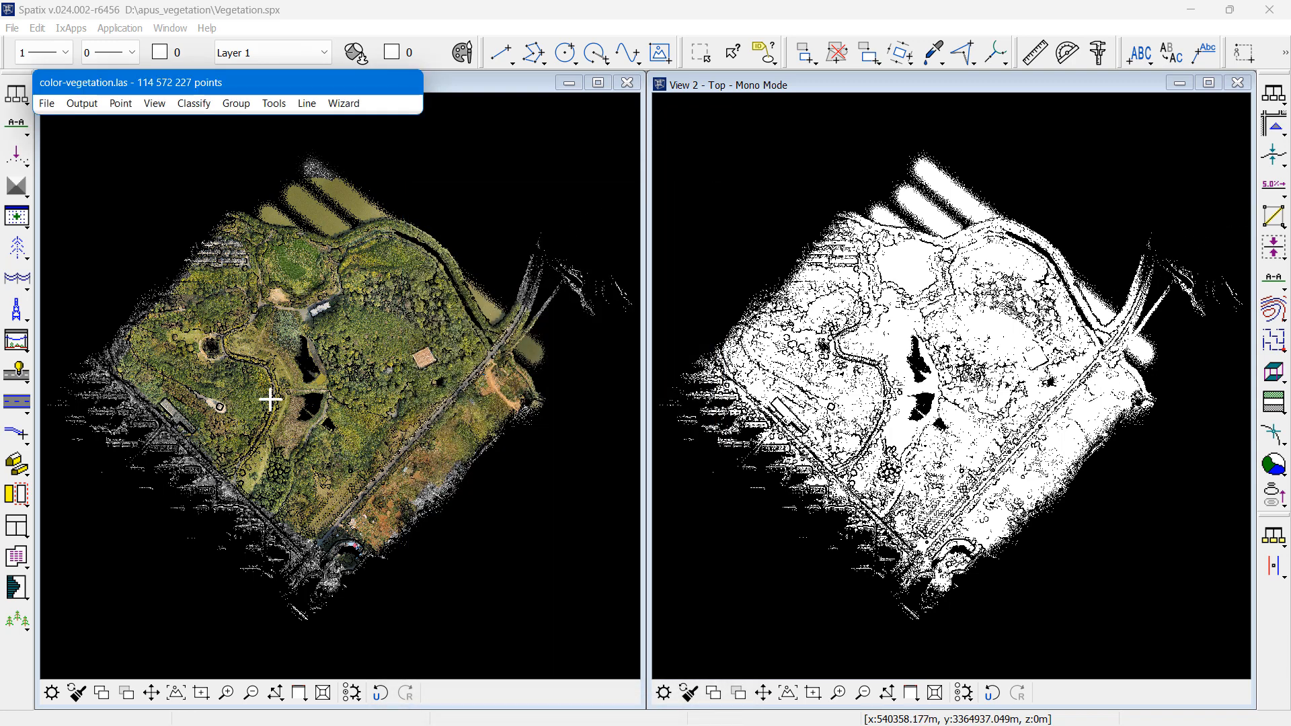
# - Examine the coloured point cloud up close in view 1 around the tree-lined road and the buildings at its southwest end
pyautogui.click(227, 692)
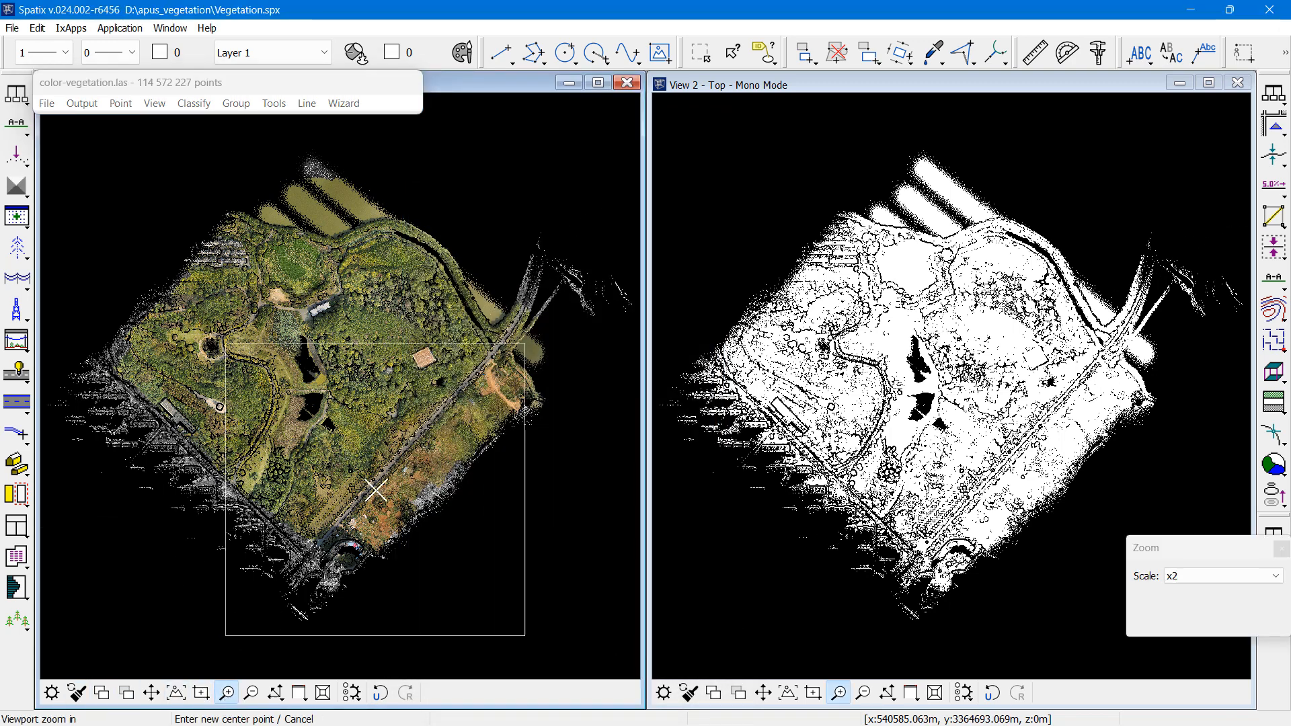
pyautogui.click(380, 450)
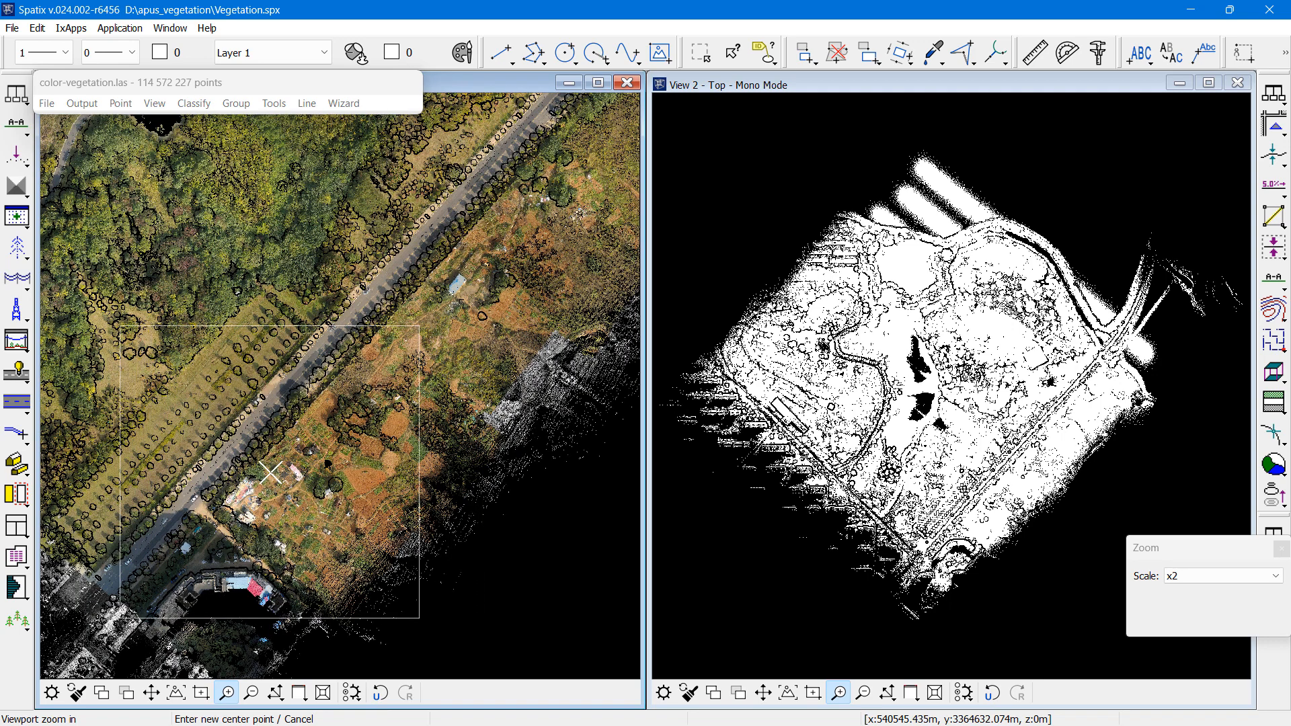
pyautogui.click(191, 500)
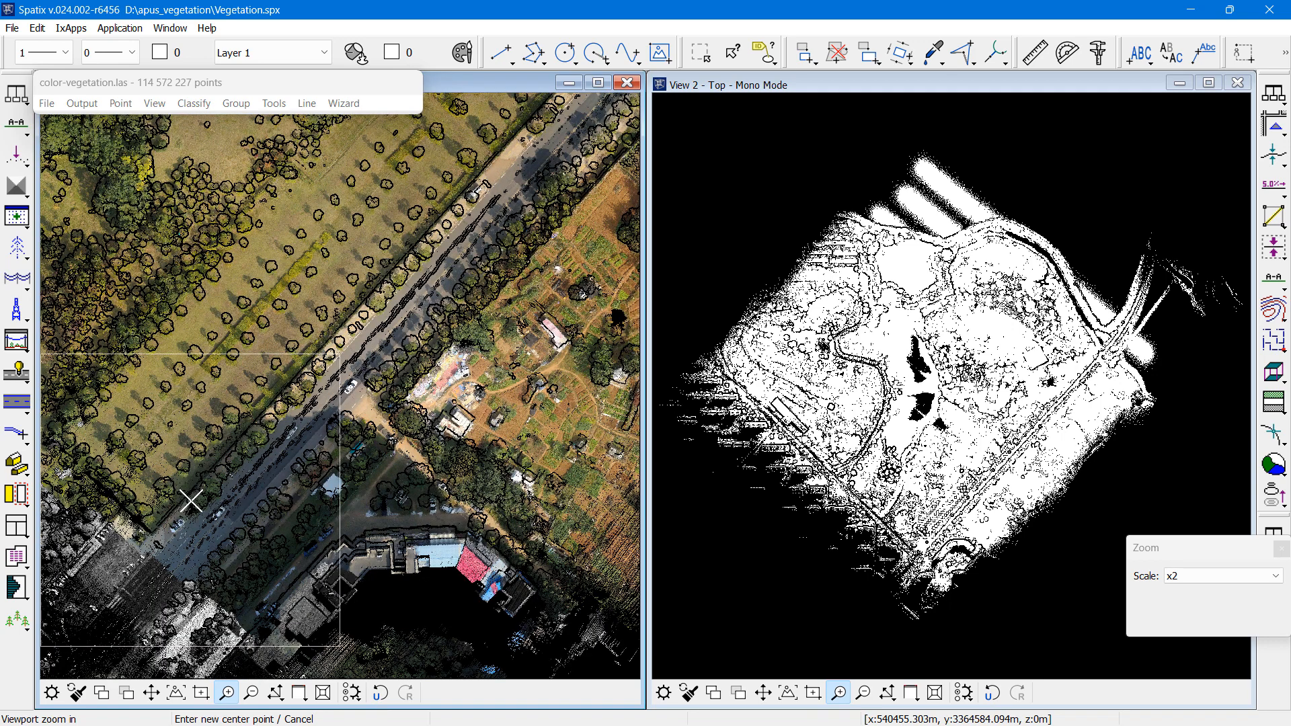
pyautogui.click(300, 448)
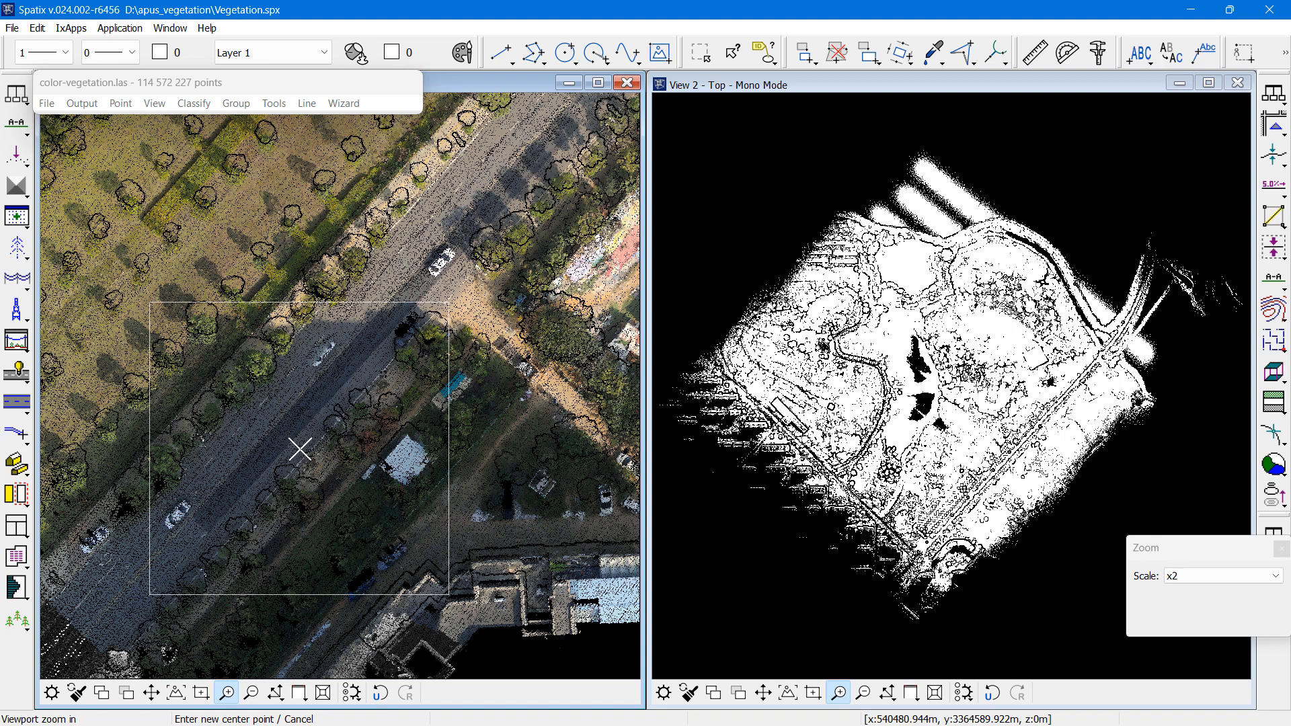
pyautogui.scroll(-1, 300, 449)
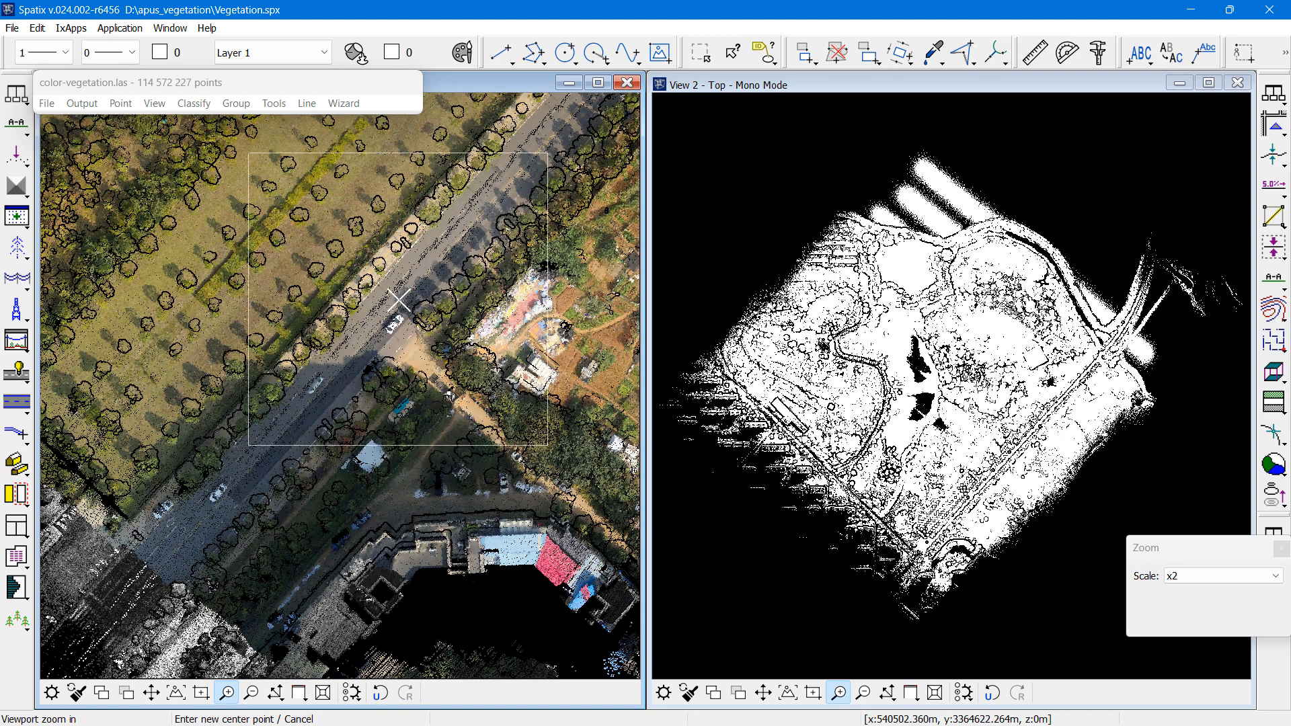
pyautogui.scroll(-1, 399, 300)
pyautogui.scroll(-1, 399, 300)
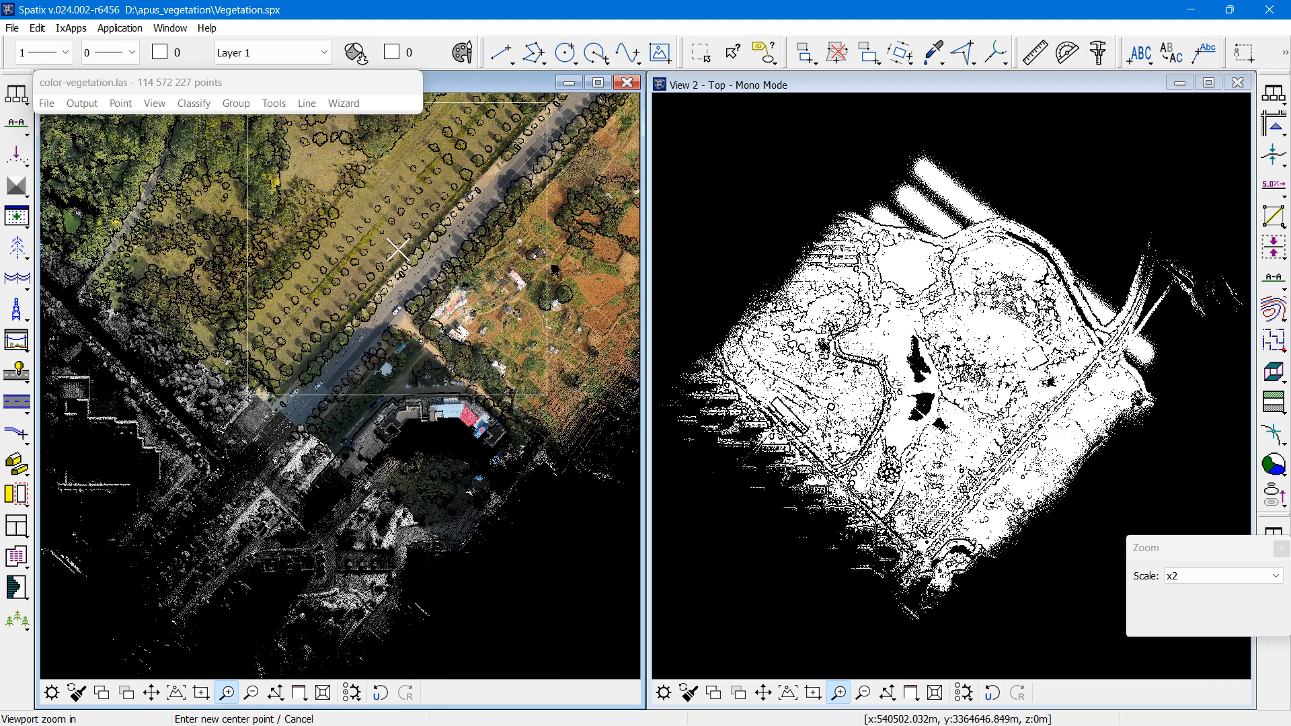
pyautogui.scroll(-1, 402, 215)
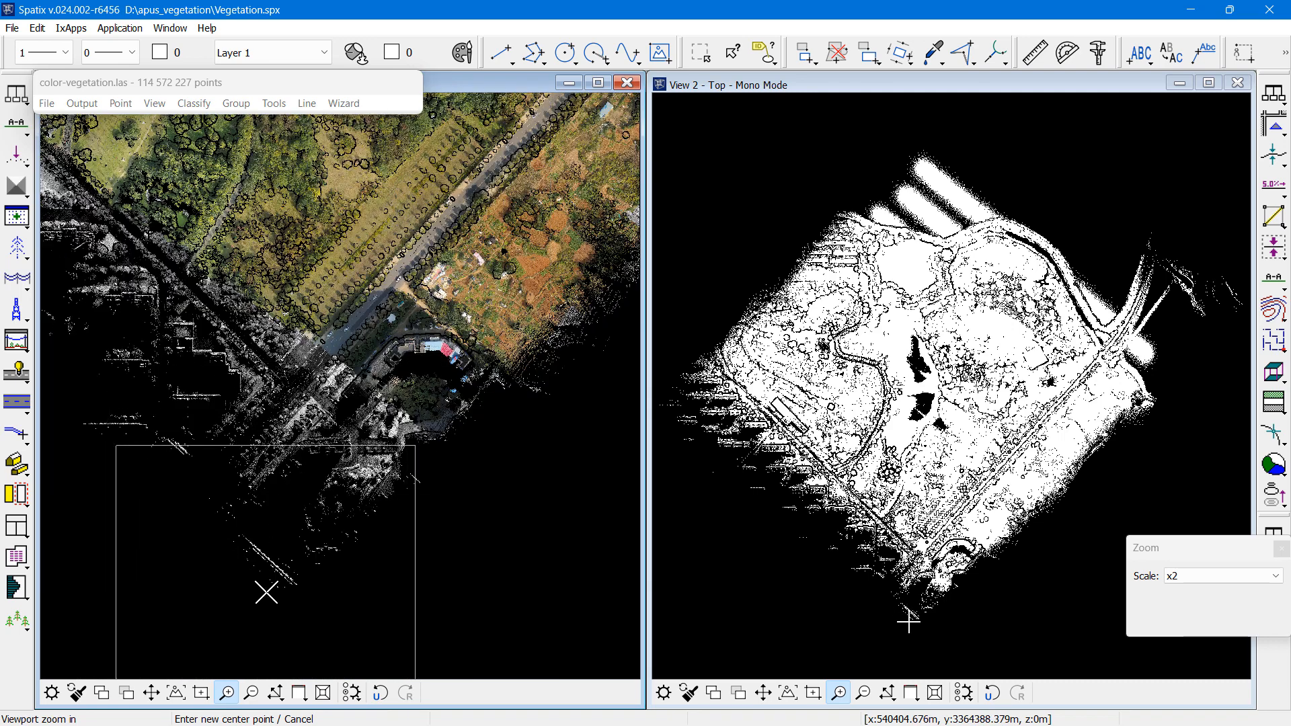
# - Examine the coloured point cloud in view 1 around the ponds, footpaths and dense vegetation north of the road
pyautogui.click(152, 693)
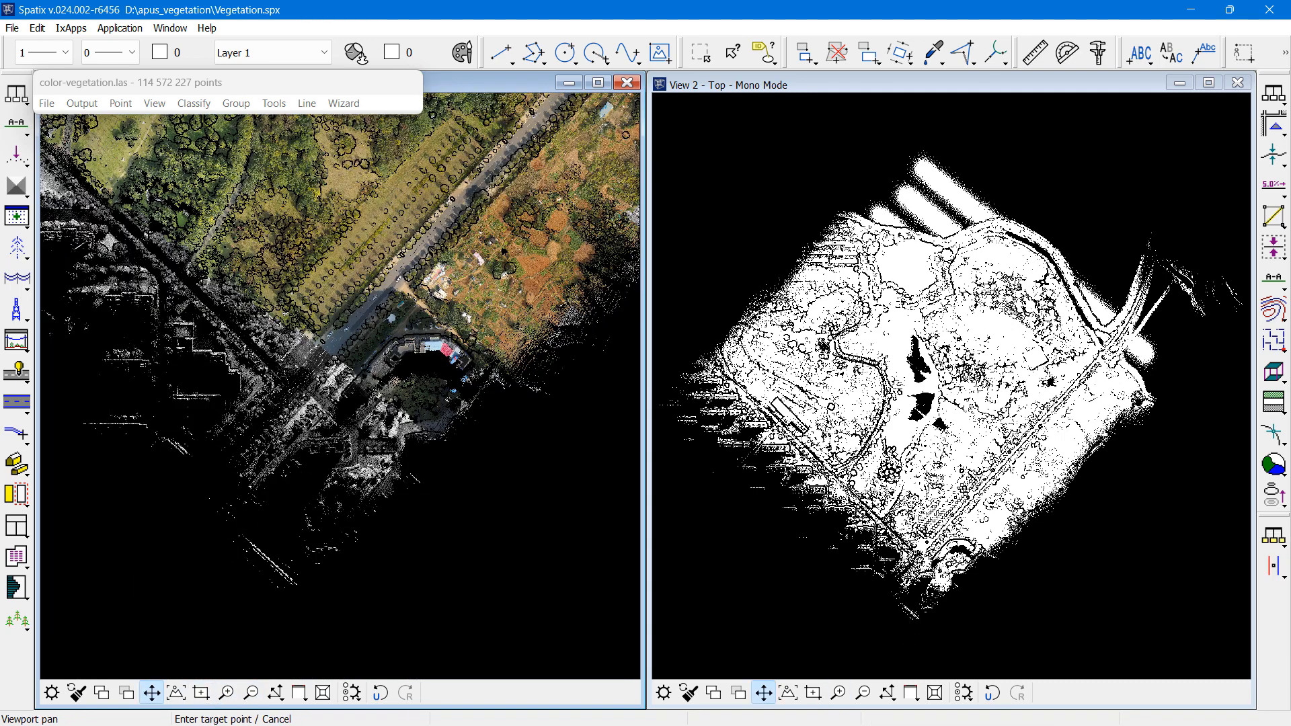
pyautogui.click(351, 179)
pyautogui.click(355, 448)
pyautogui.click(396, 202)
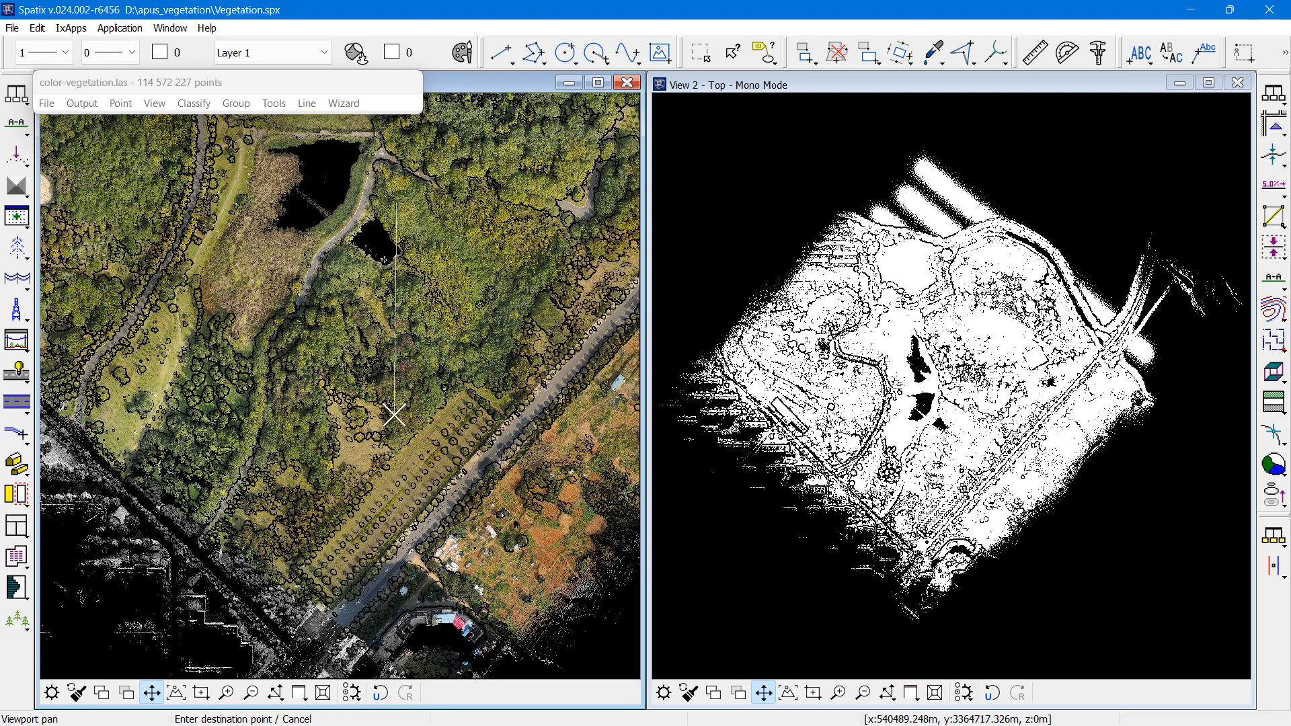
pyautogui.click(396, 417)
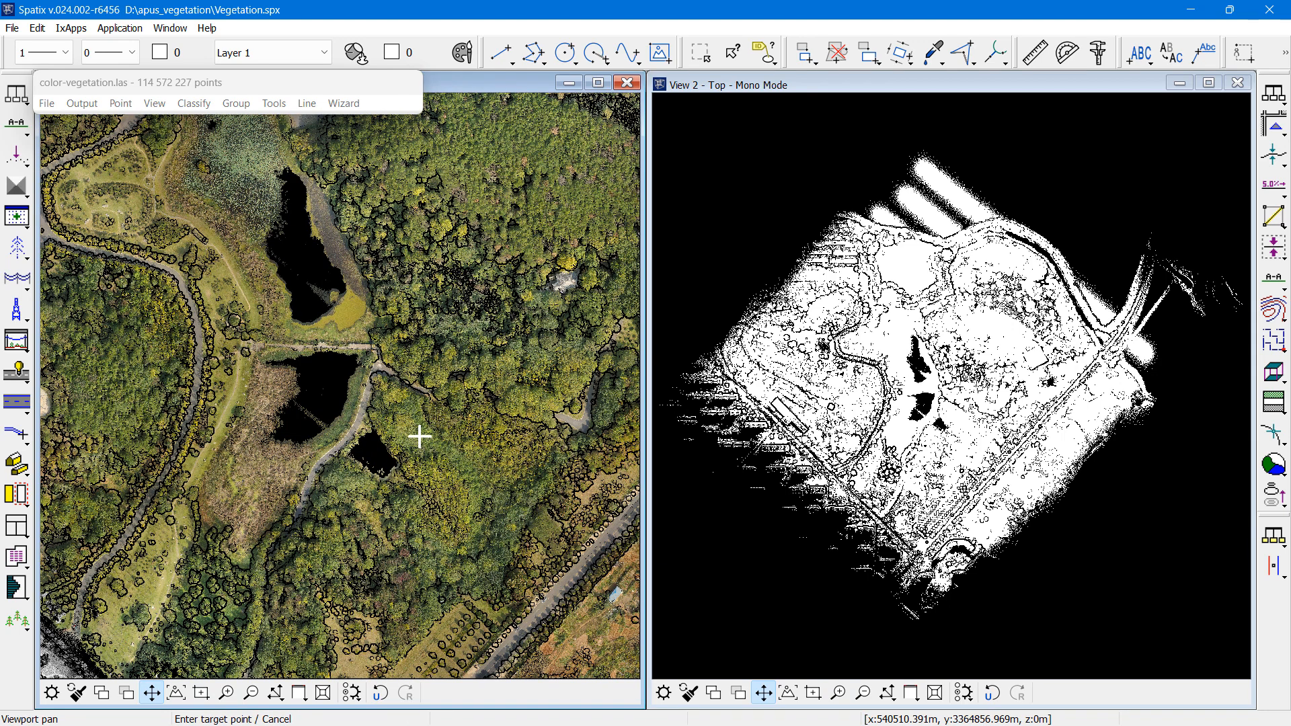
pyautogui.scroll(-2, 442, 404)
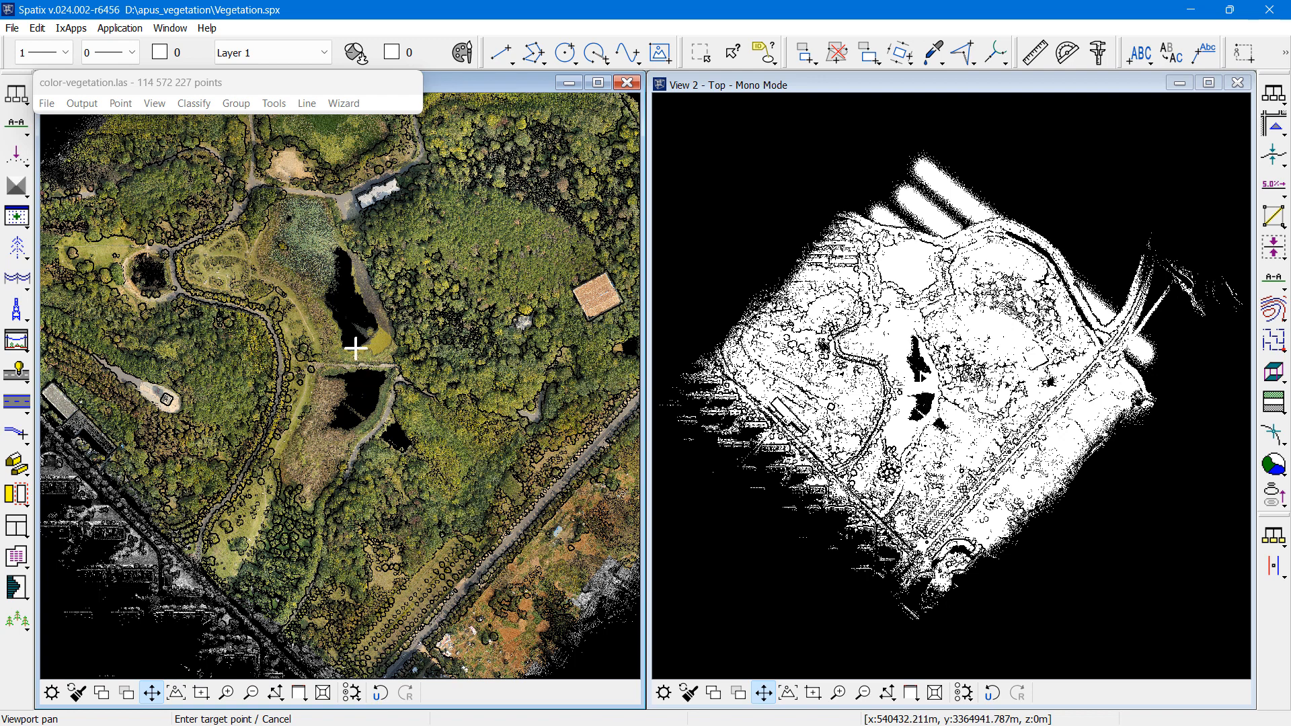
# - Measure the point density of all loaded points, using any class
pyautogui.click(27, 130)
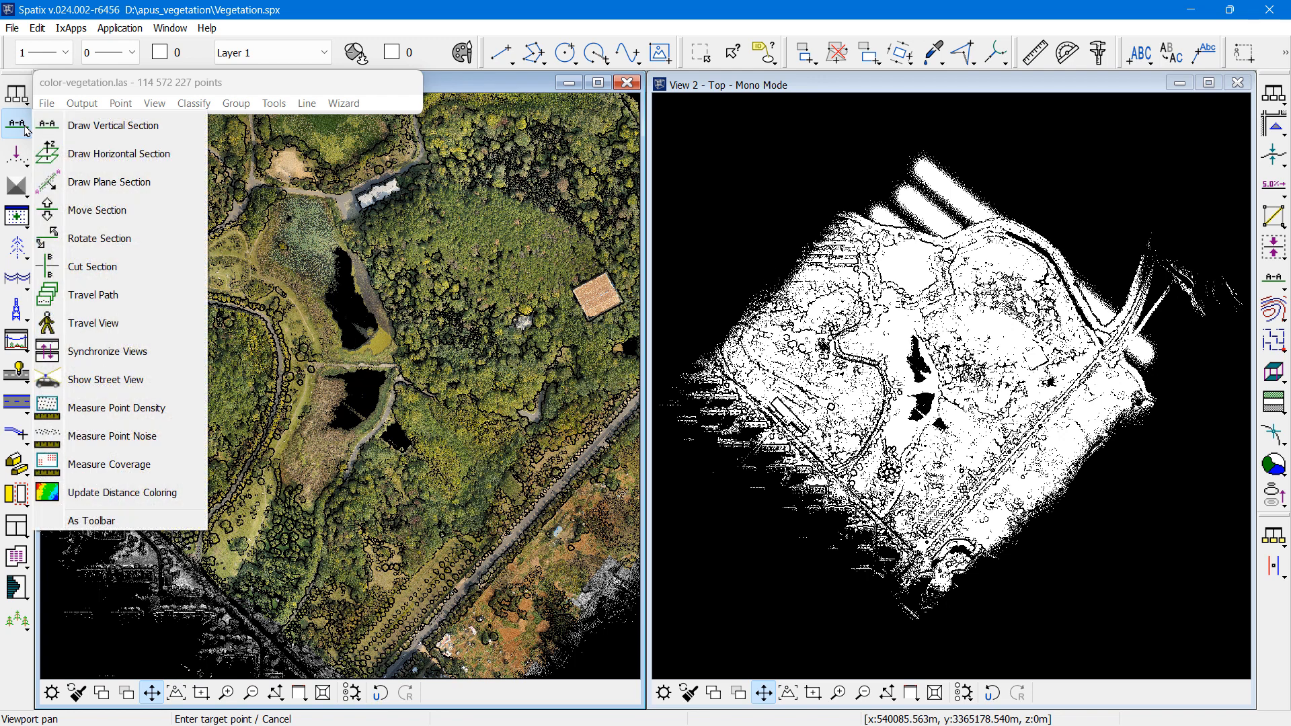
pyautogui.click(126, 407)
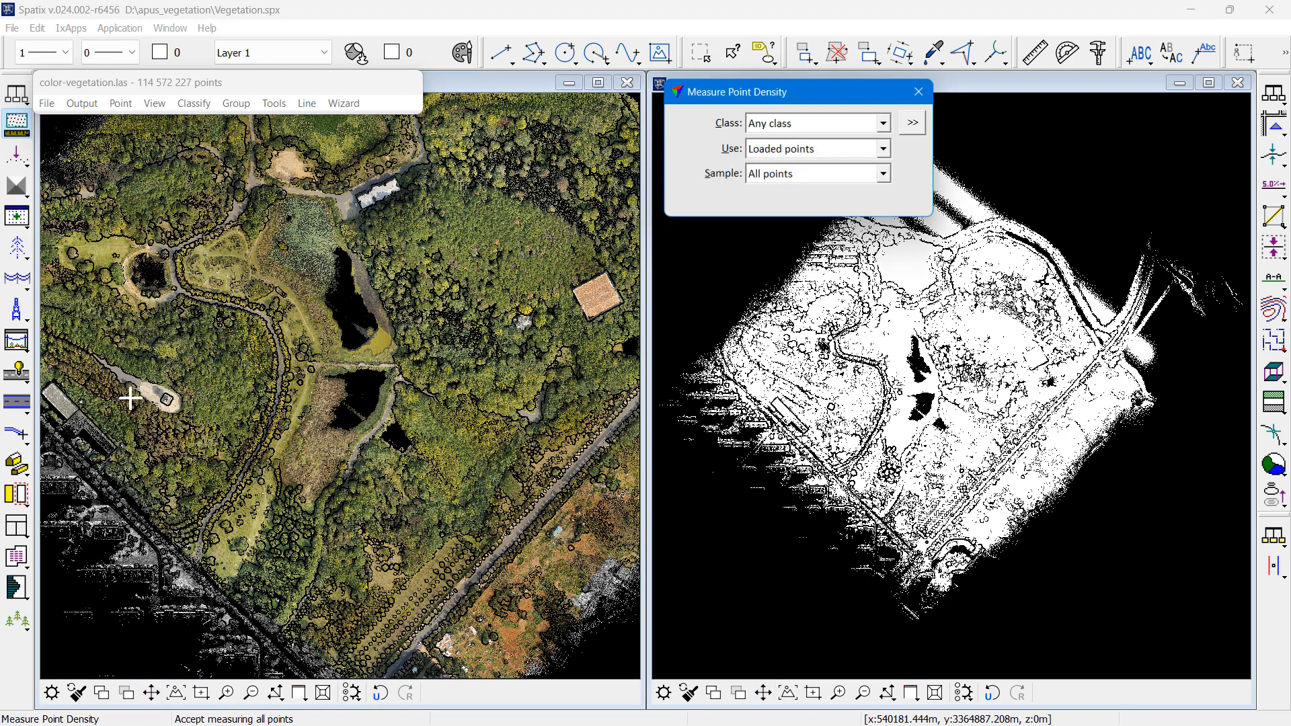
pyautogui.click(420, 394)
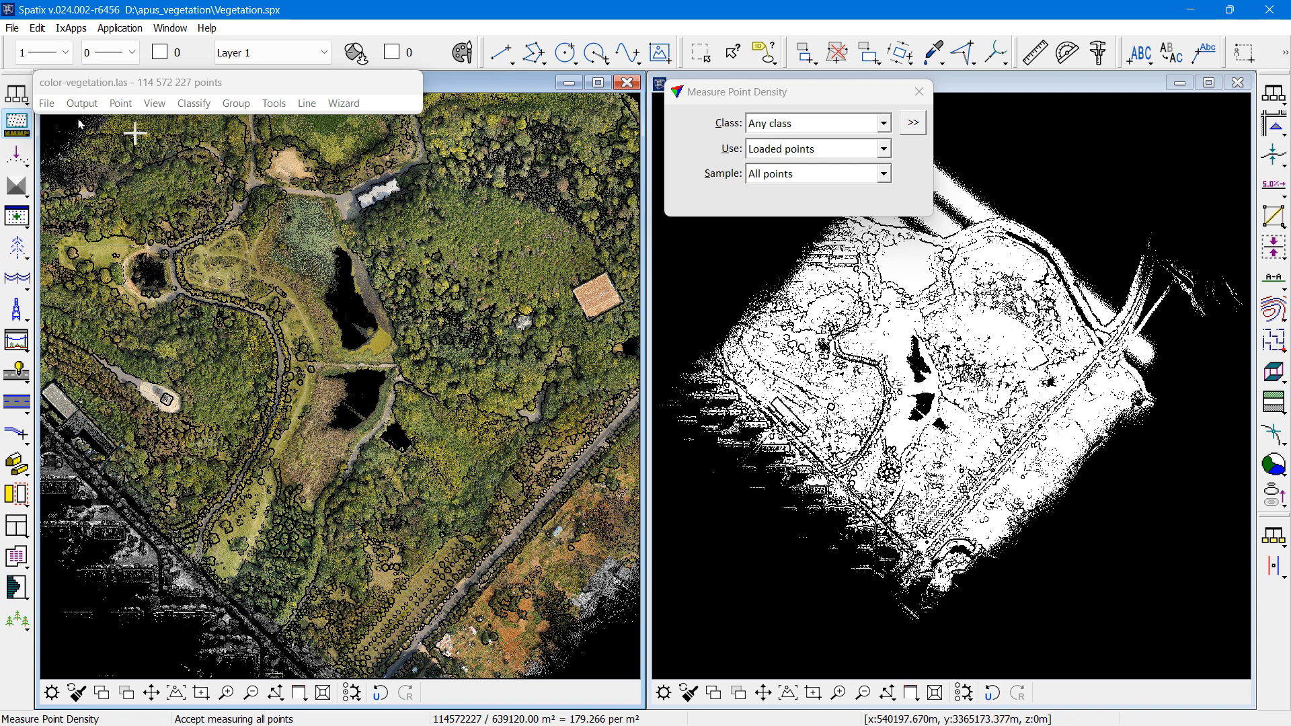
# - Show the location of the single imported trajectory over the point cloud in view 1, then close the trajectory list
pyautogui.click(21, 97)
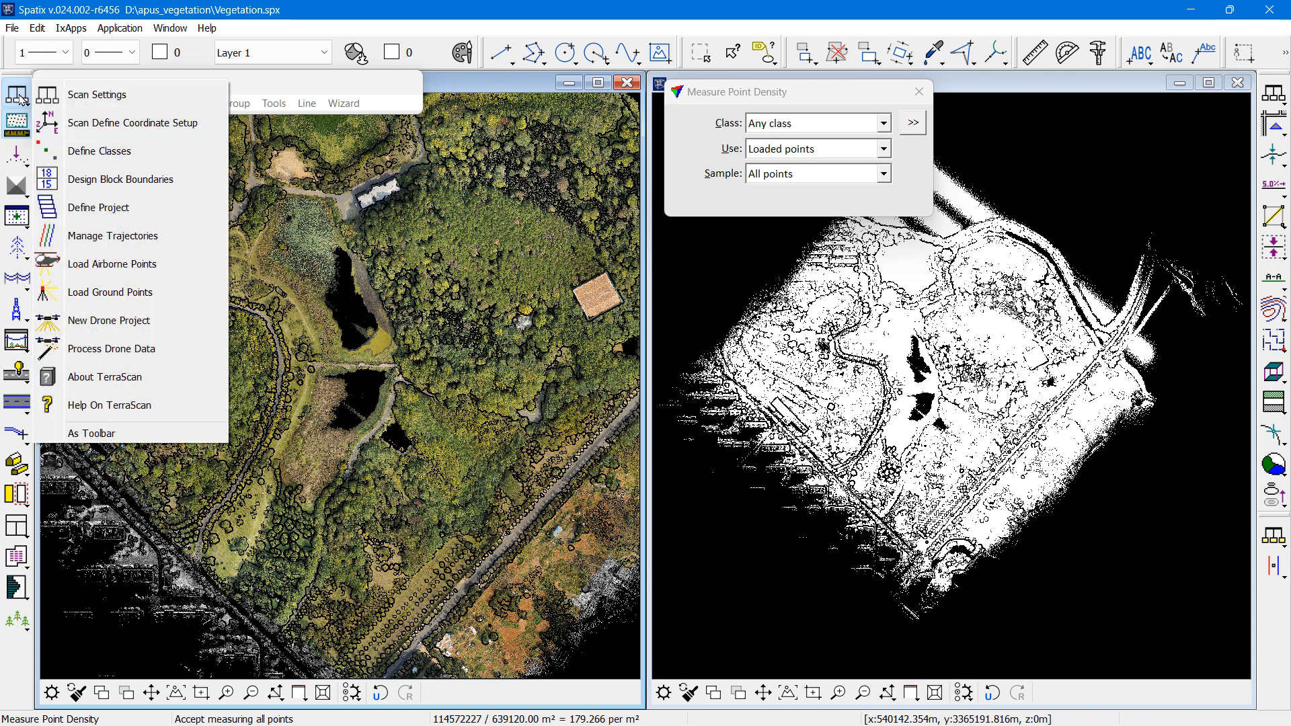
pyautogui.click(128, 233)
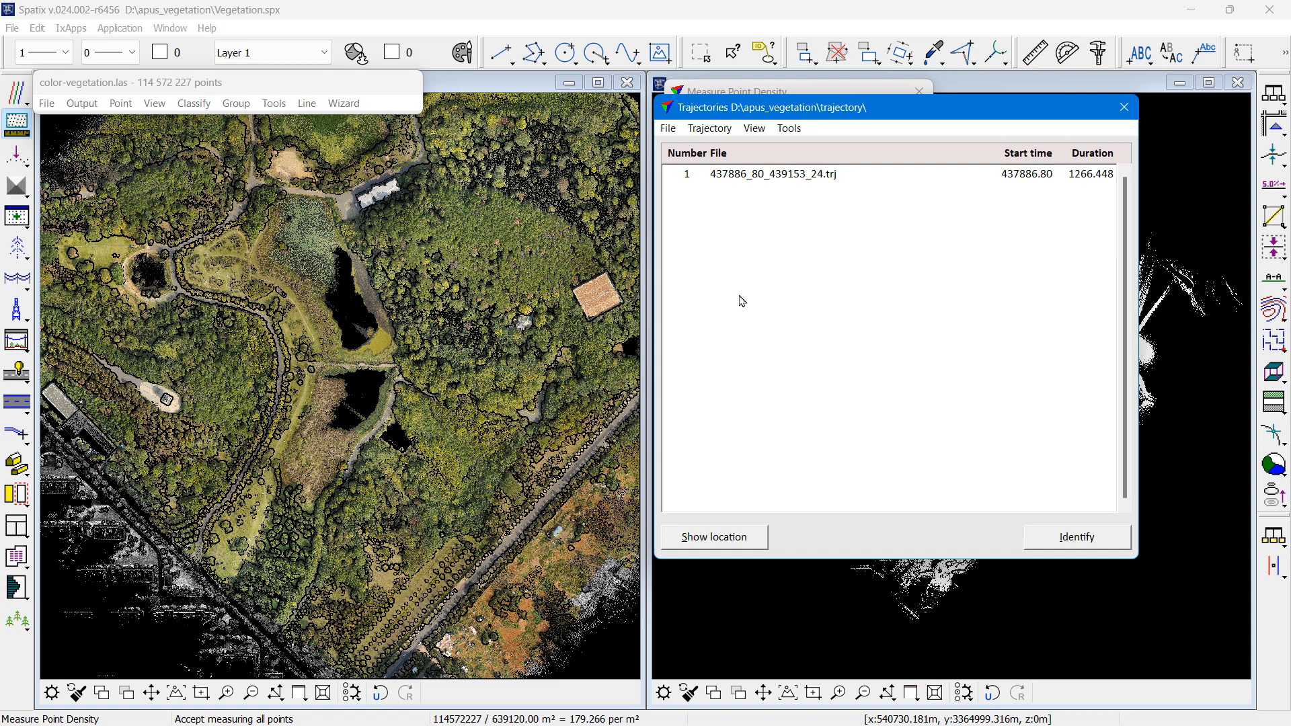
pyautogui.click(780, 177)
pyautogui.click(752, 538)
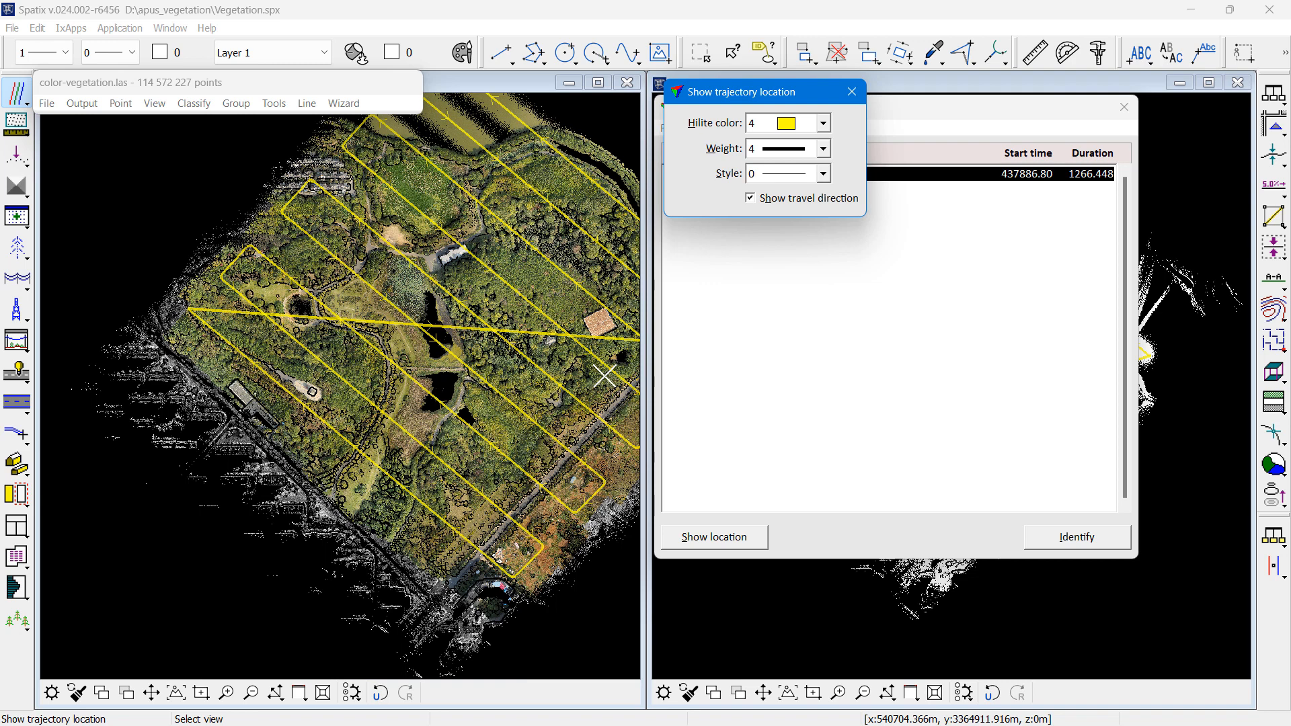
pyautogui.click(949, 116)
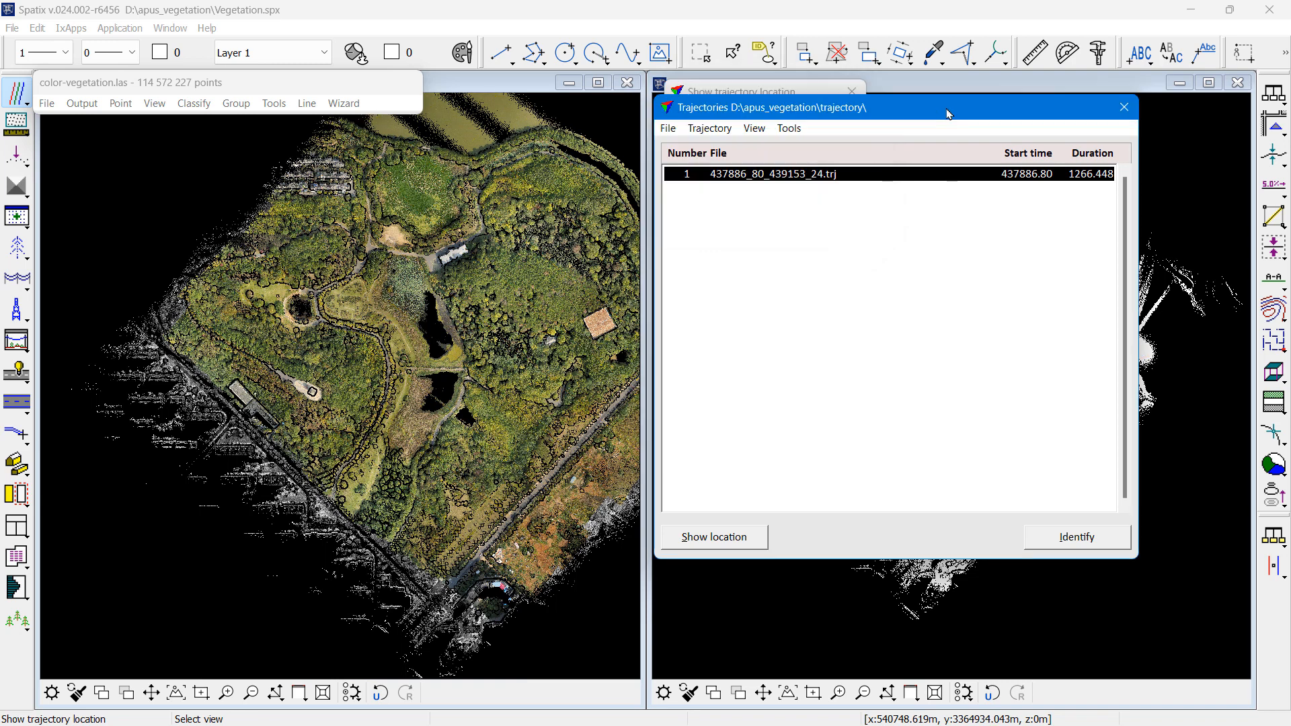
pyautogui.click(1123, 108)
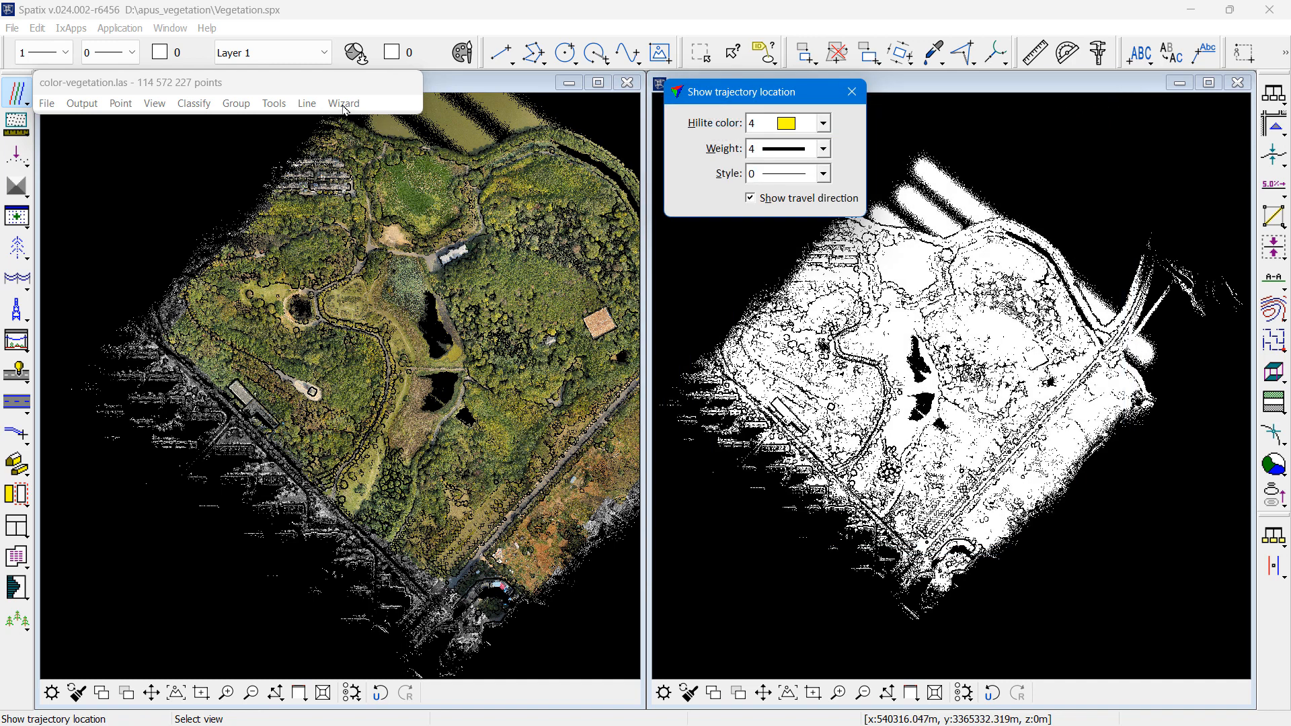
# - Draw a vertical section diagonally across the point cloud from northwest to southeast, about 452 m deep, and display it in view 2
pyautogui.click(17, 124)
pyautogui.click(64, 124)
pyautogui.click(225, 159)
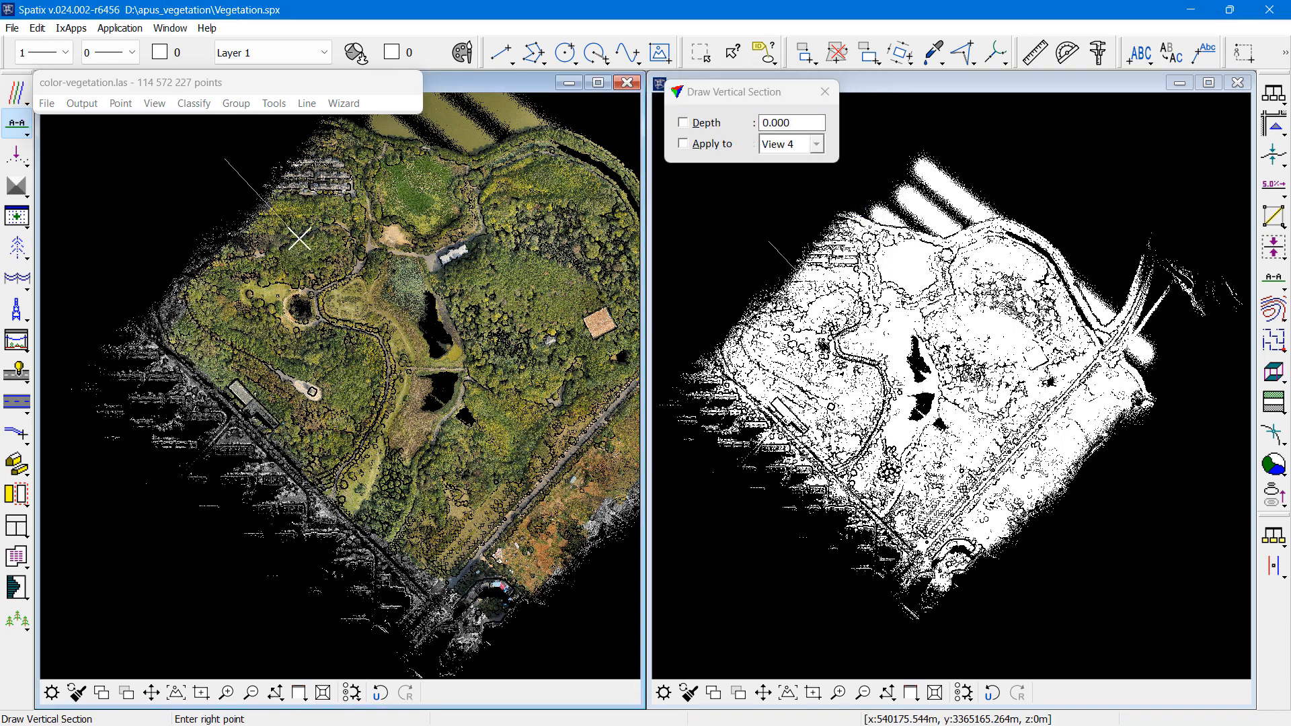
pyautogui.click(625, 530)
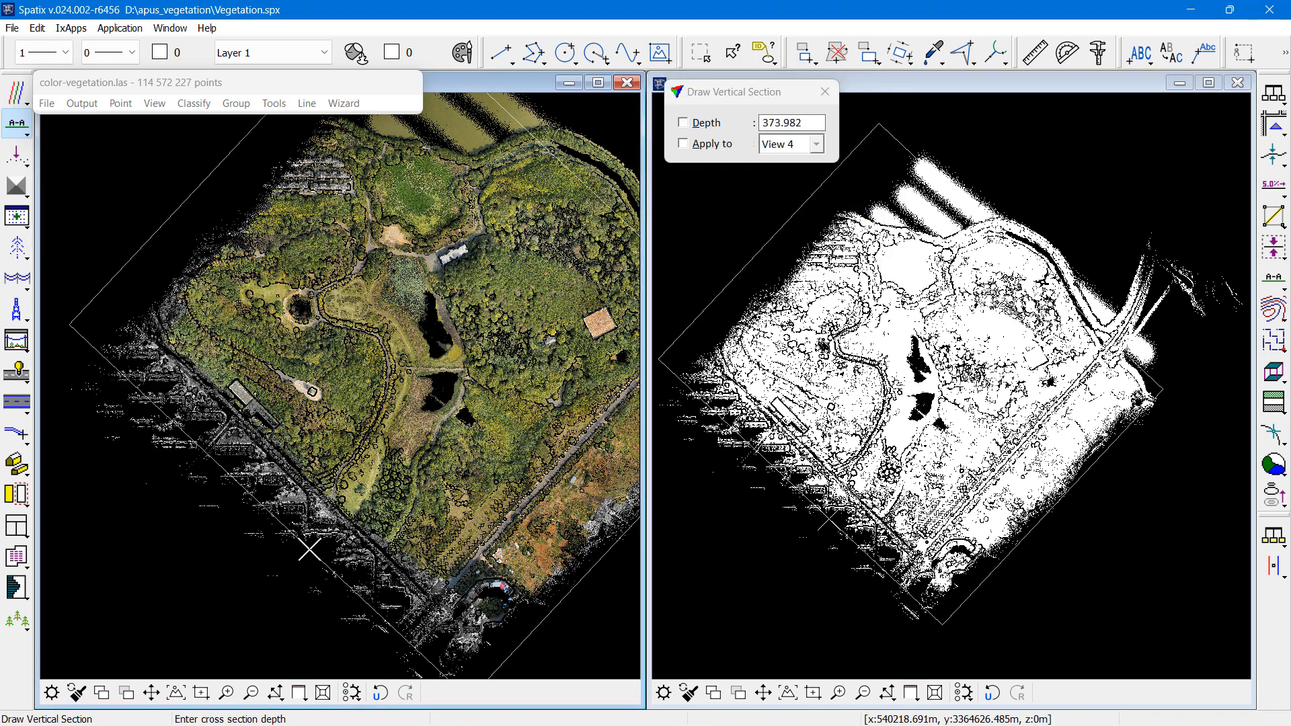
pyautogui.click(268, 576)
pyautogui.click(833, 466)
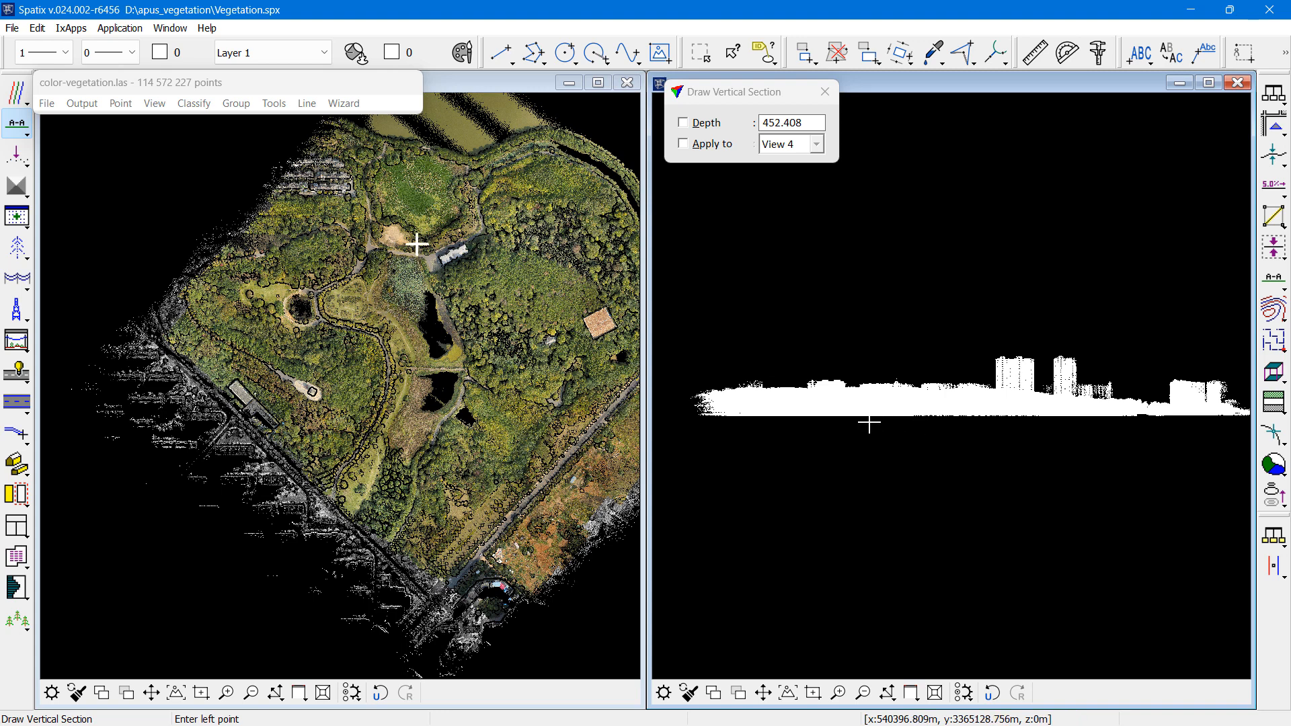
# - Process the drone data with only Split trajectory enabled, turning off overlap cutting, noise removal, thinning and ground classification
pyautogui.click(344, 104)
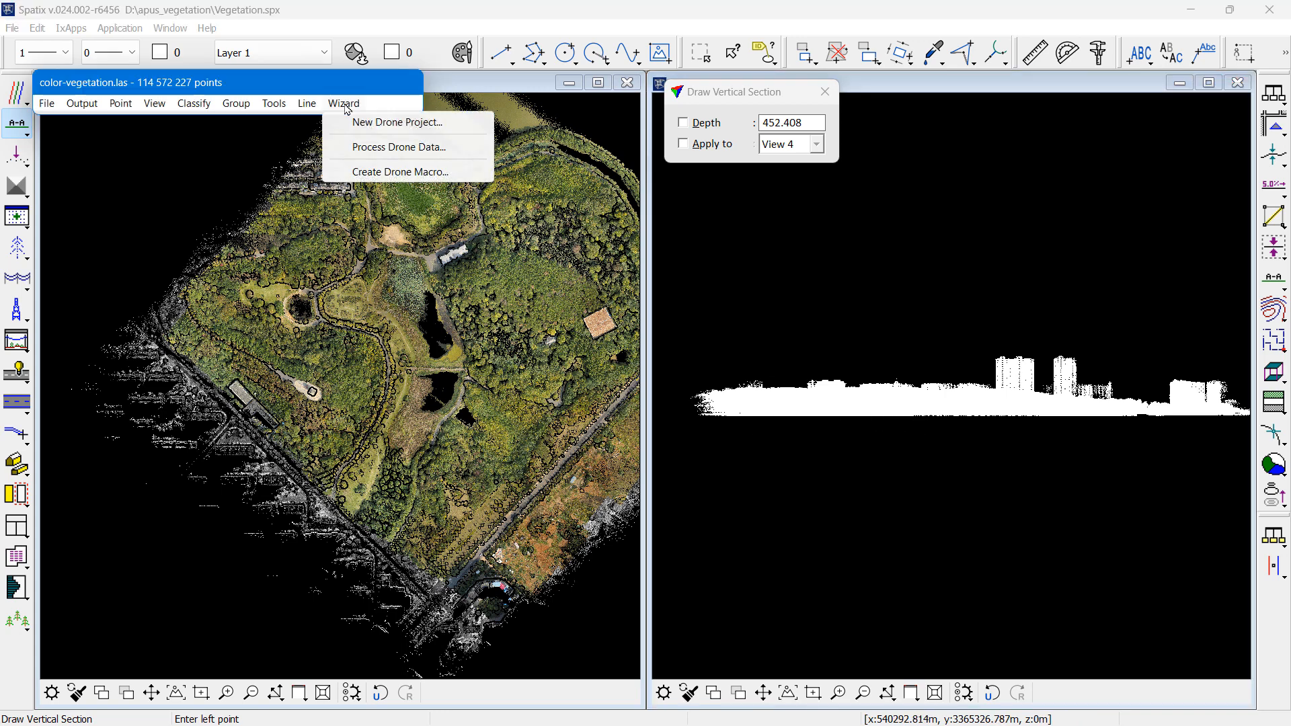
pyautogui.click(360, 148)
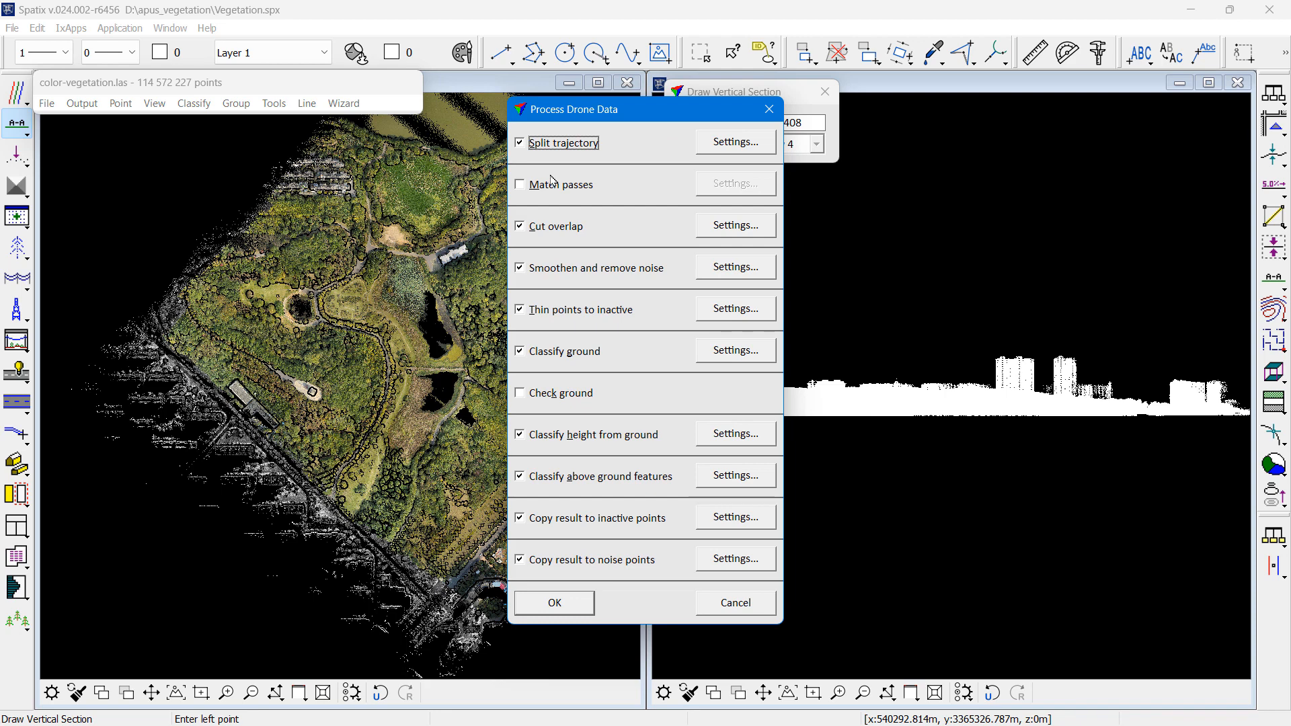
pyautogui.click(563, 229)
pyautogui.click(557, 269)
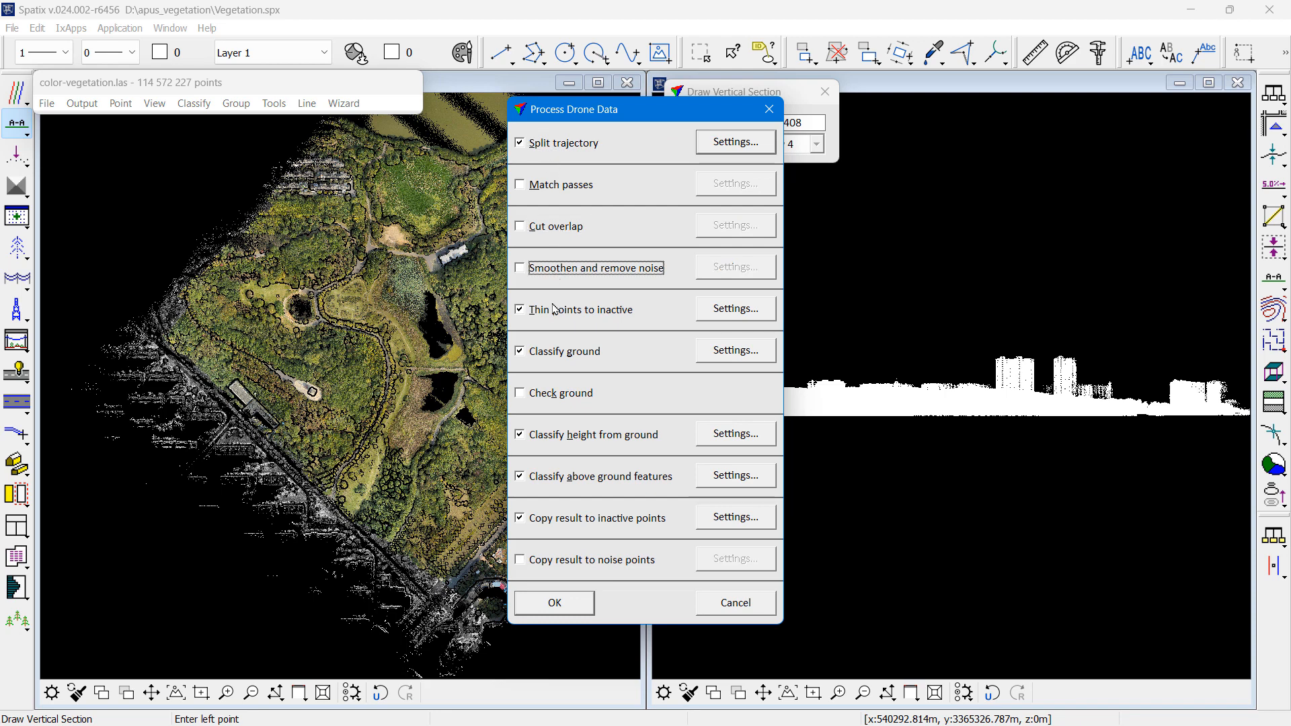
pyautogui.click(553, 310)
pyautogui.click(552, 360)
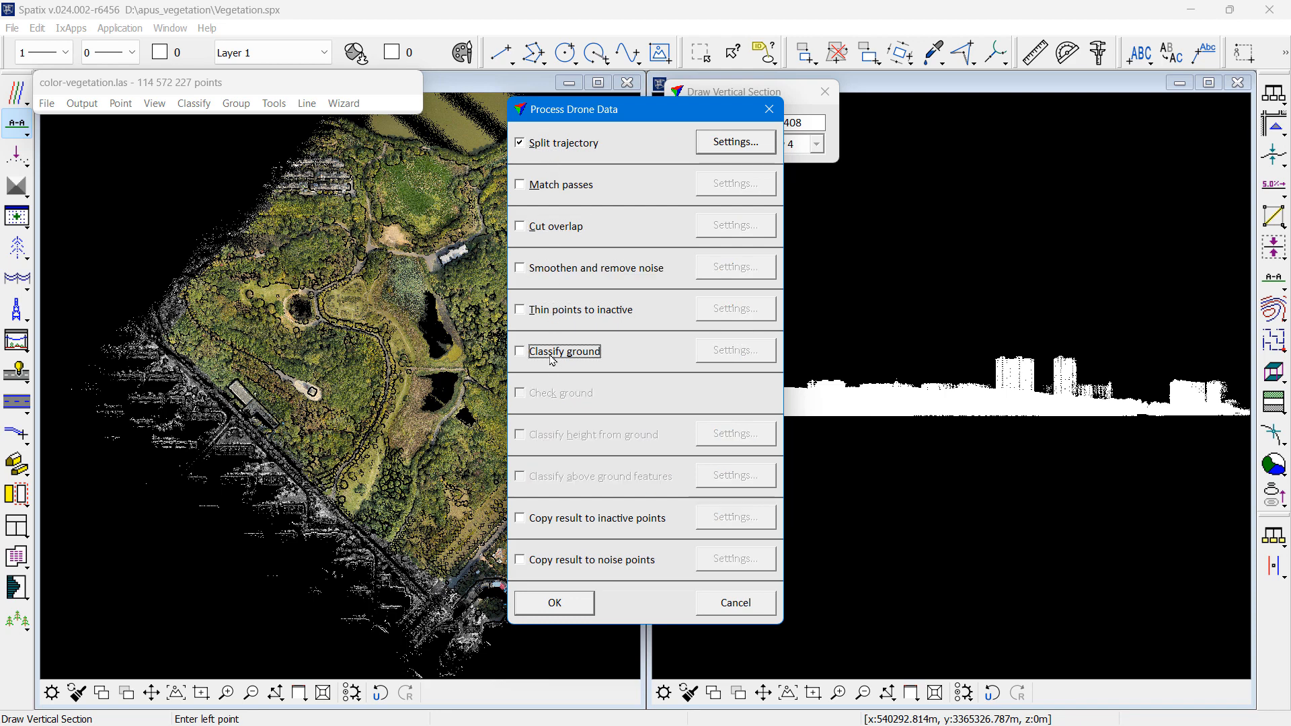
pyautogui.click(556, 603)
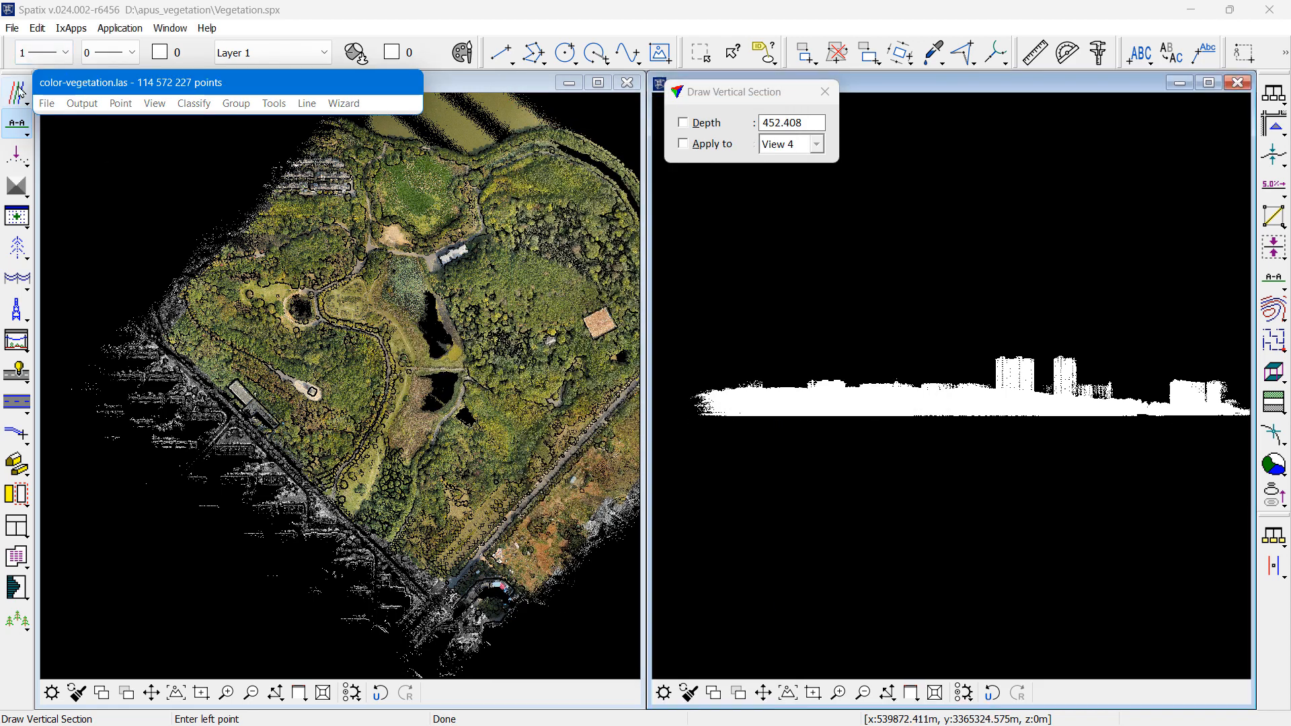
# - Show the locations of split trajectories 4 through 7 over the point cloud, then close the trajectory list
pyautogui.click(21, 92)
pyautogui.click(747, 227)
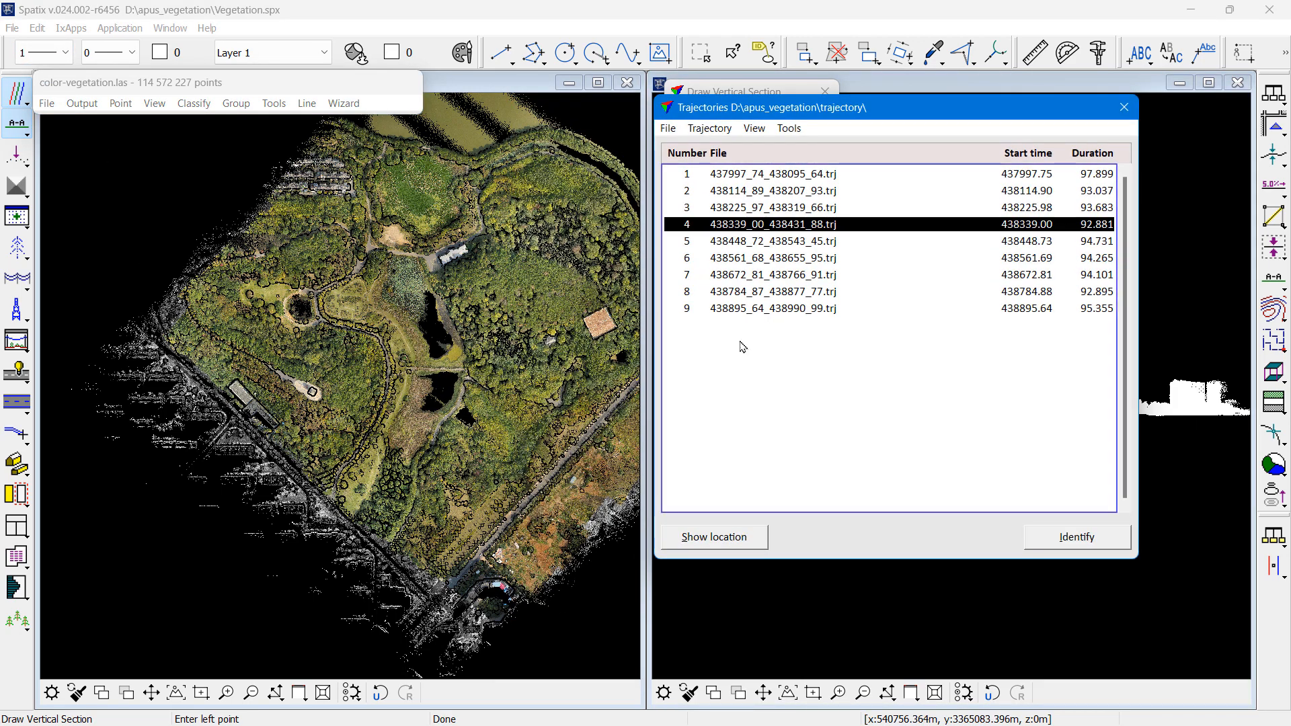
pyautogui.click(744, 540)
pyautogui.click(714, 242)
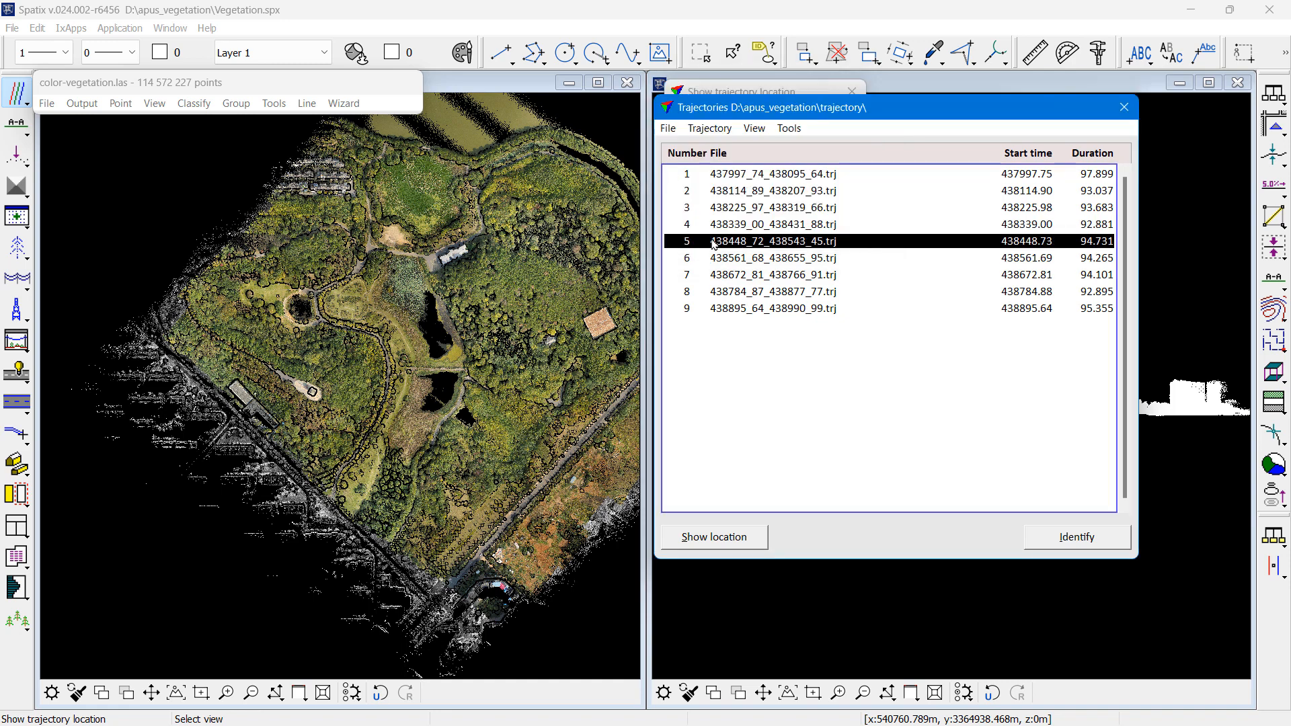
pyautogui.click(712, 258)
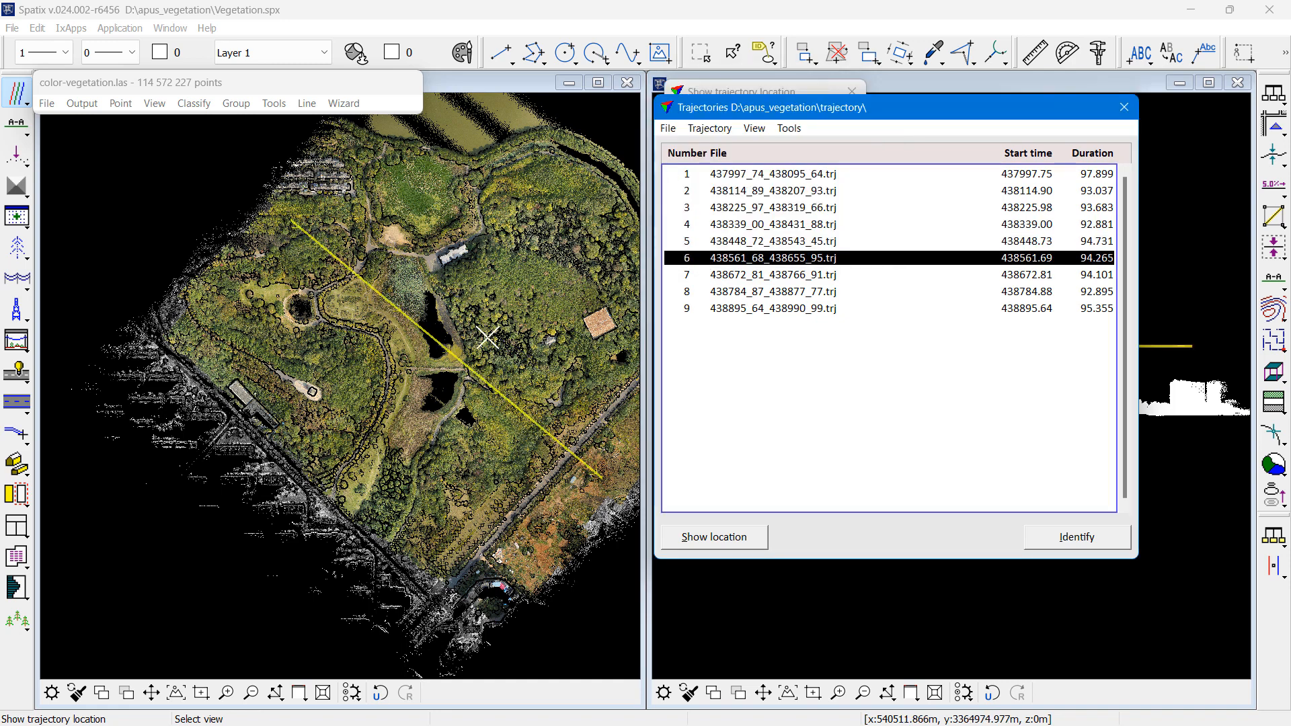
pyautogui.click(725, 276)
pyautogui.rightClick(442, 337)
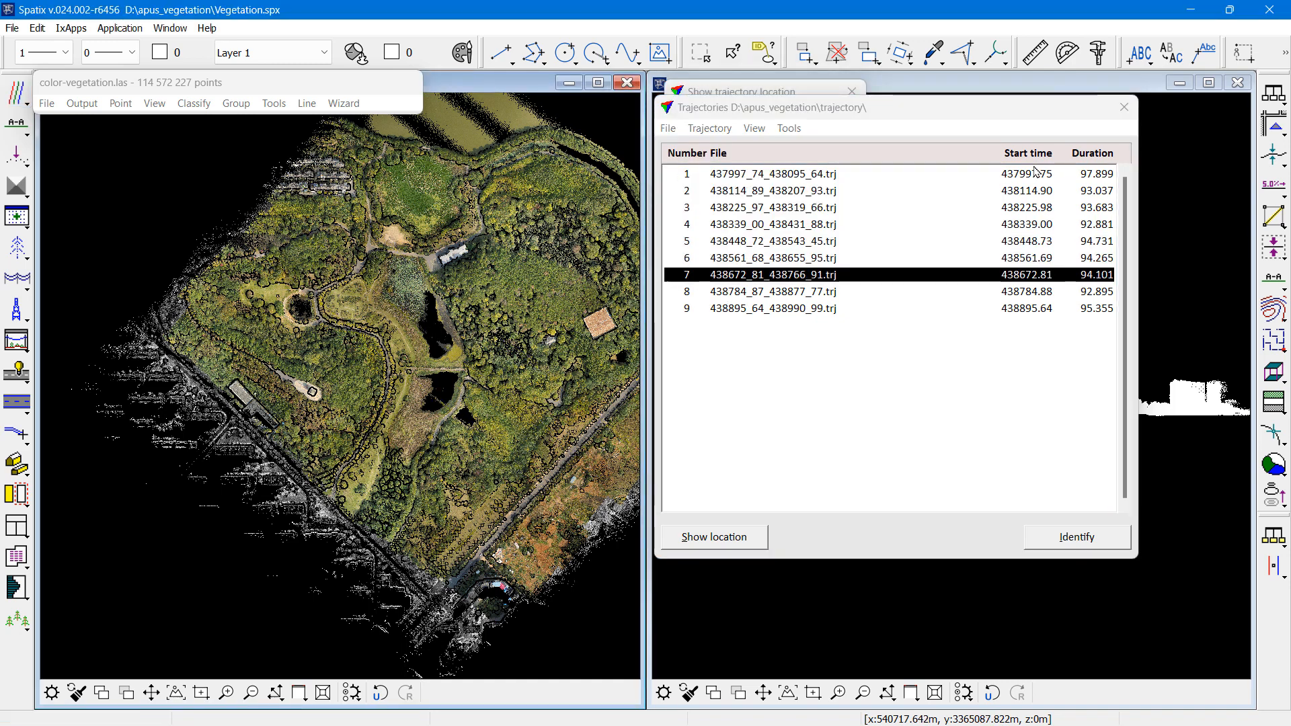
pyautogui.click(1124, 107)
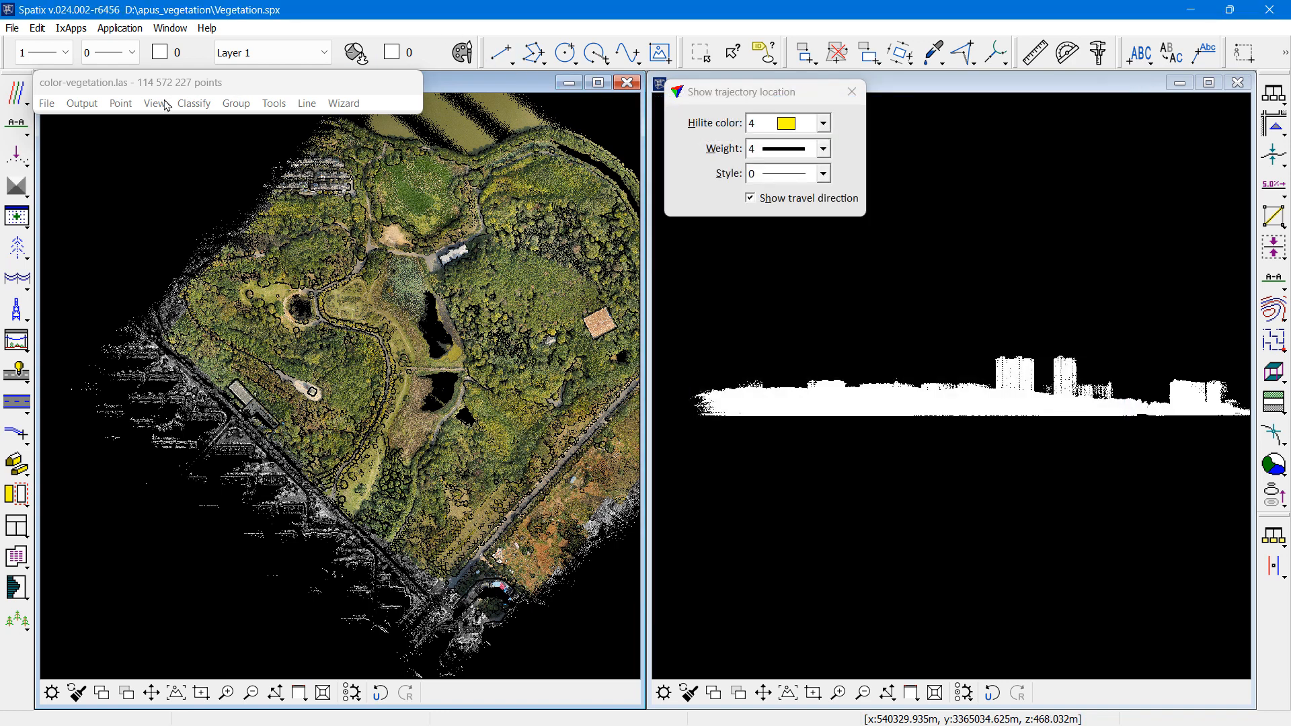
# - Color the points in view 2 by Line, apply the display mode and close its settings
pyautogui.click(165, 104)
pyautogui.click(202, 309)
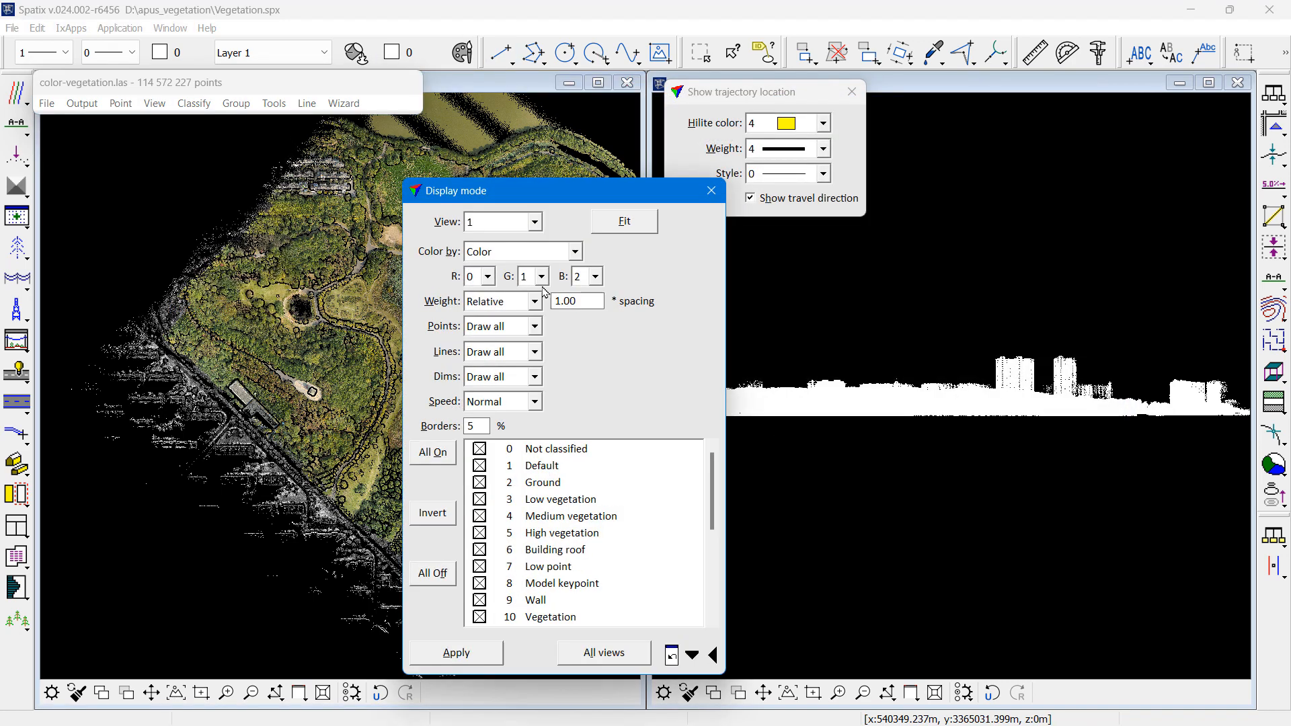
pyautogui.click(512, 226)
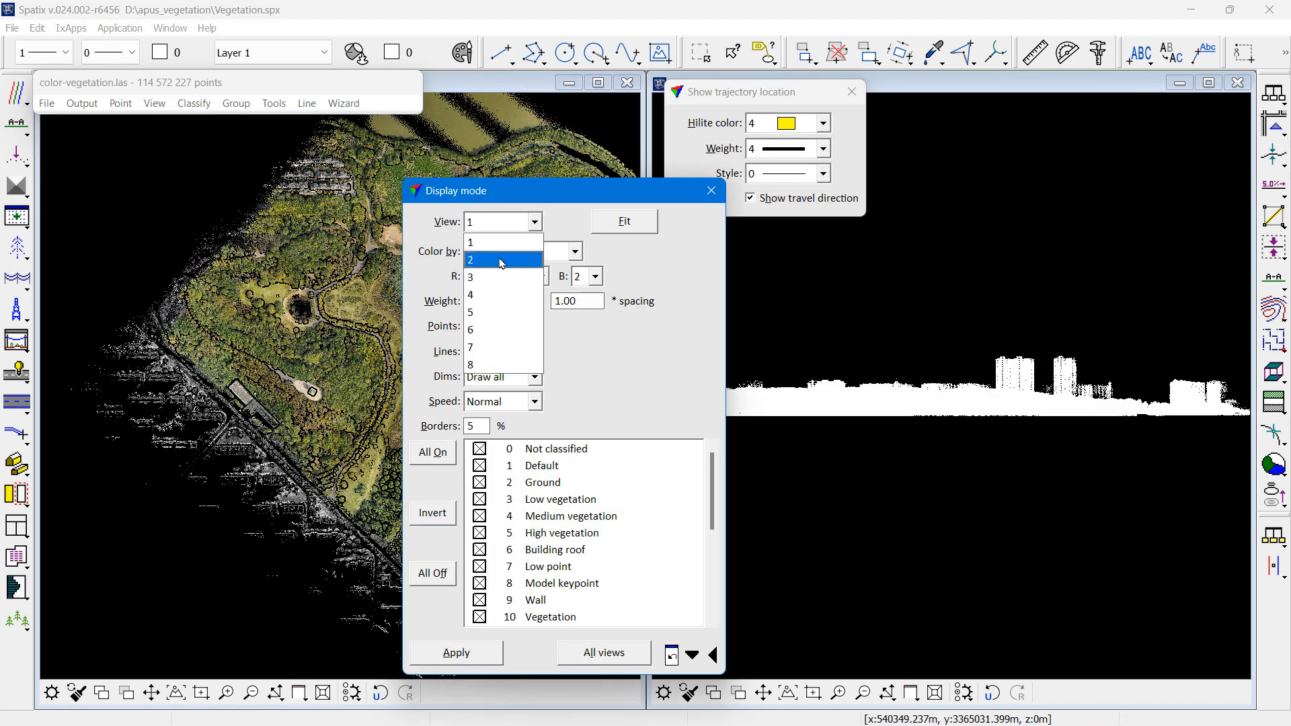
pyautogui.click(505, 252)
pyautogui.click(501, 257)
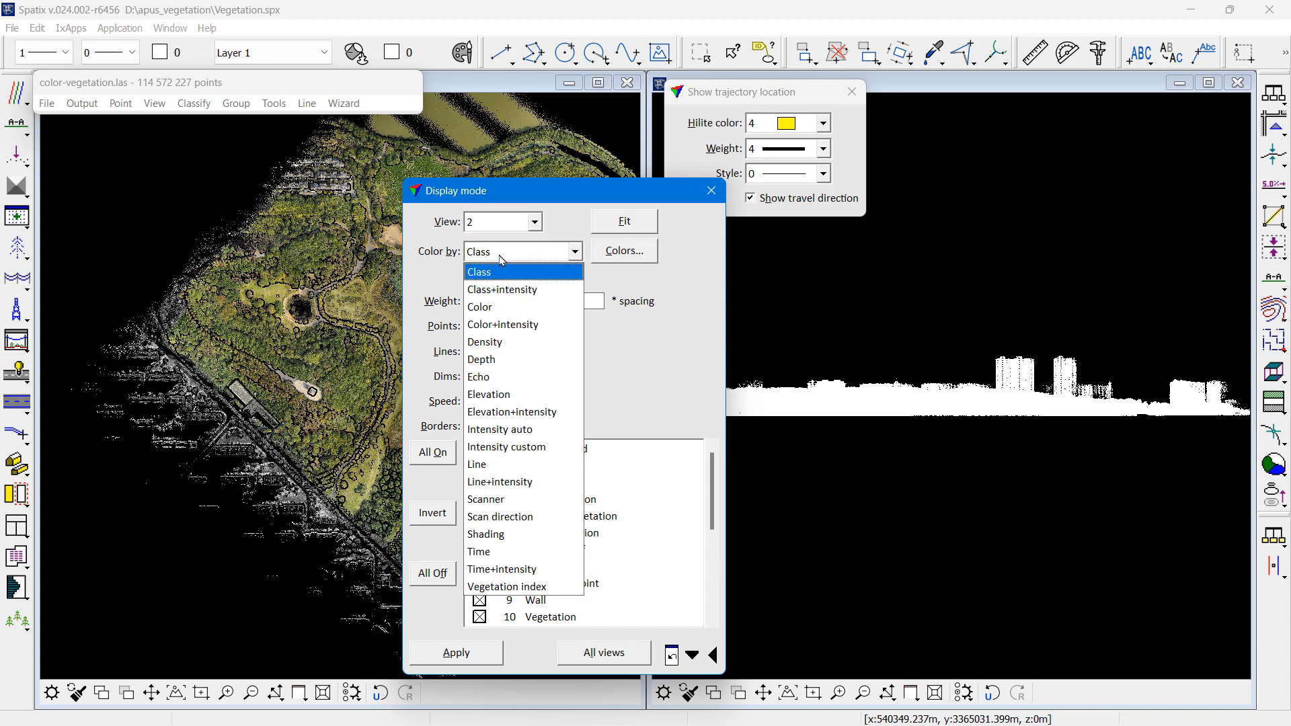
pyautogui.click(493, 464)
pyautogui.click(475, 656)
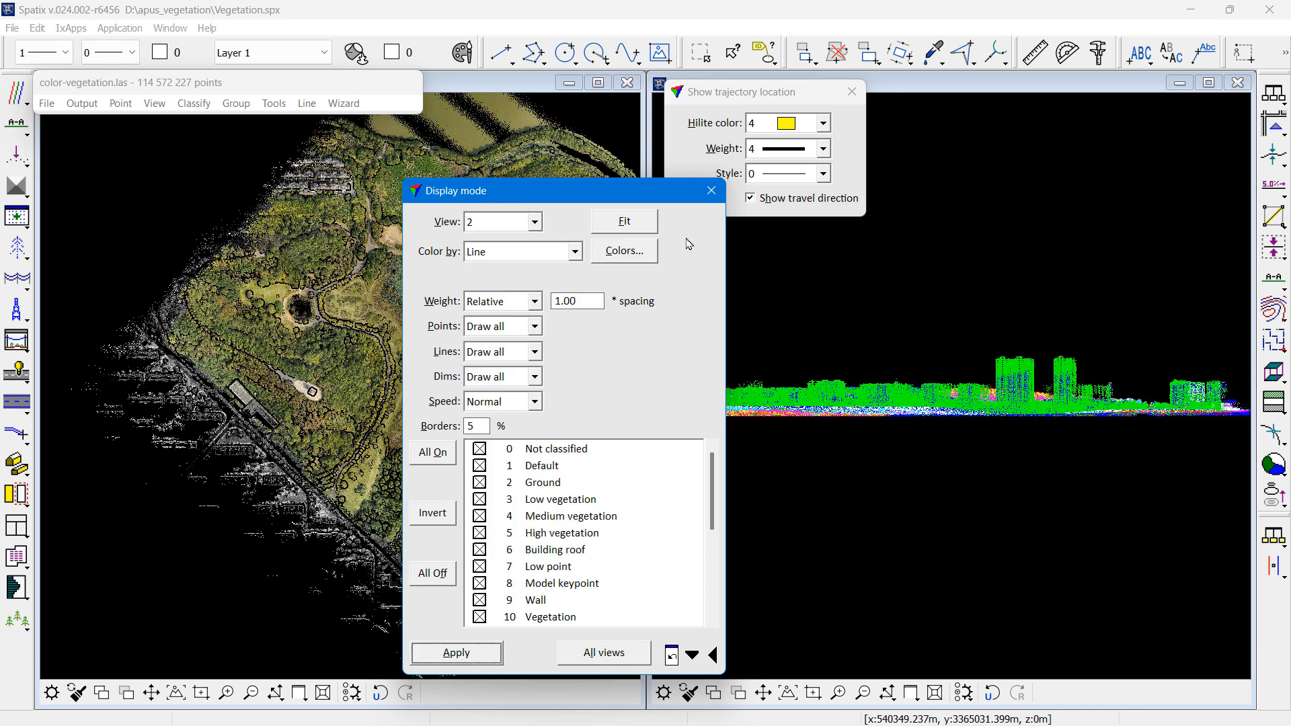
pyautogui.click(718, 195)
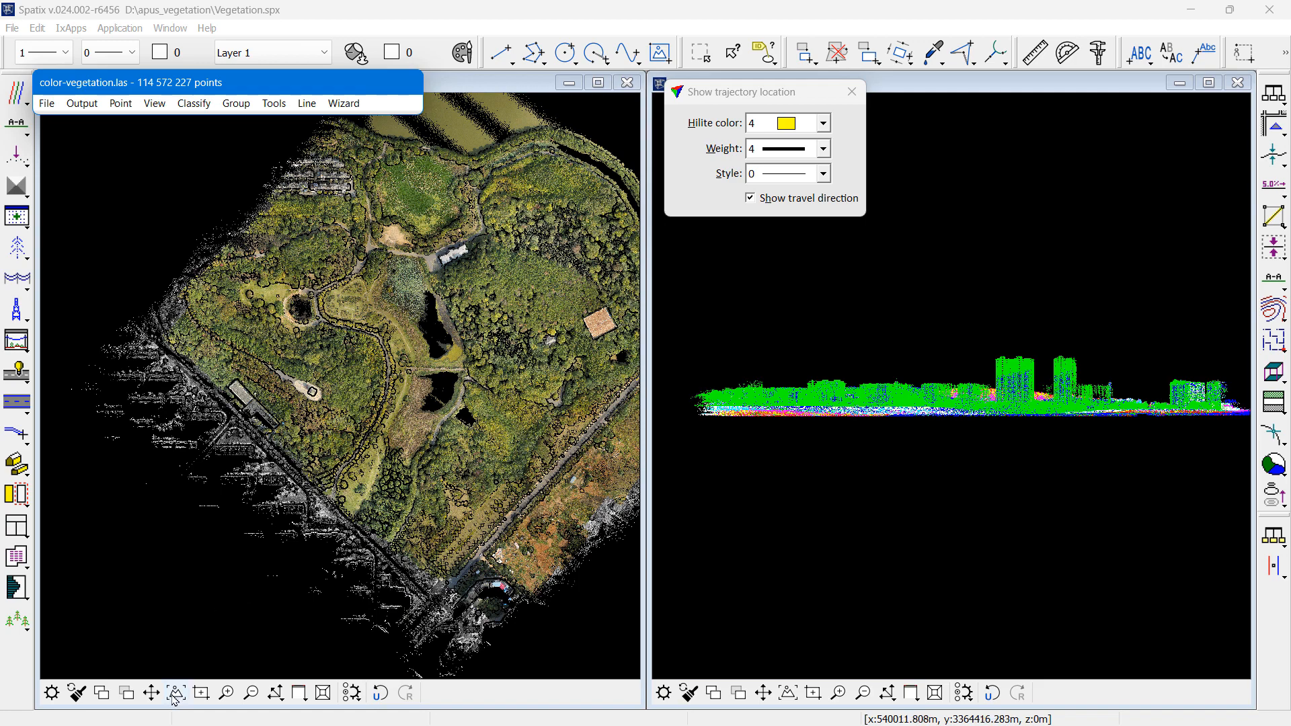
# - Draw a vertical section with a fixed depth of 0.2 along the road's southwestern stretch, display it in view 2 and enlarge it
pyautogui.click(223, 697)
pyautogui.click(501, 467)
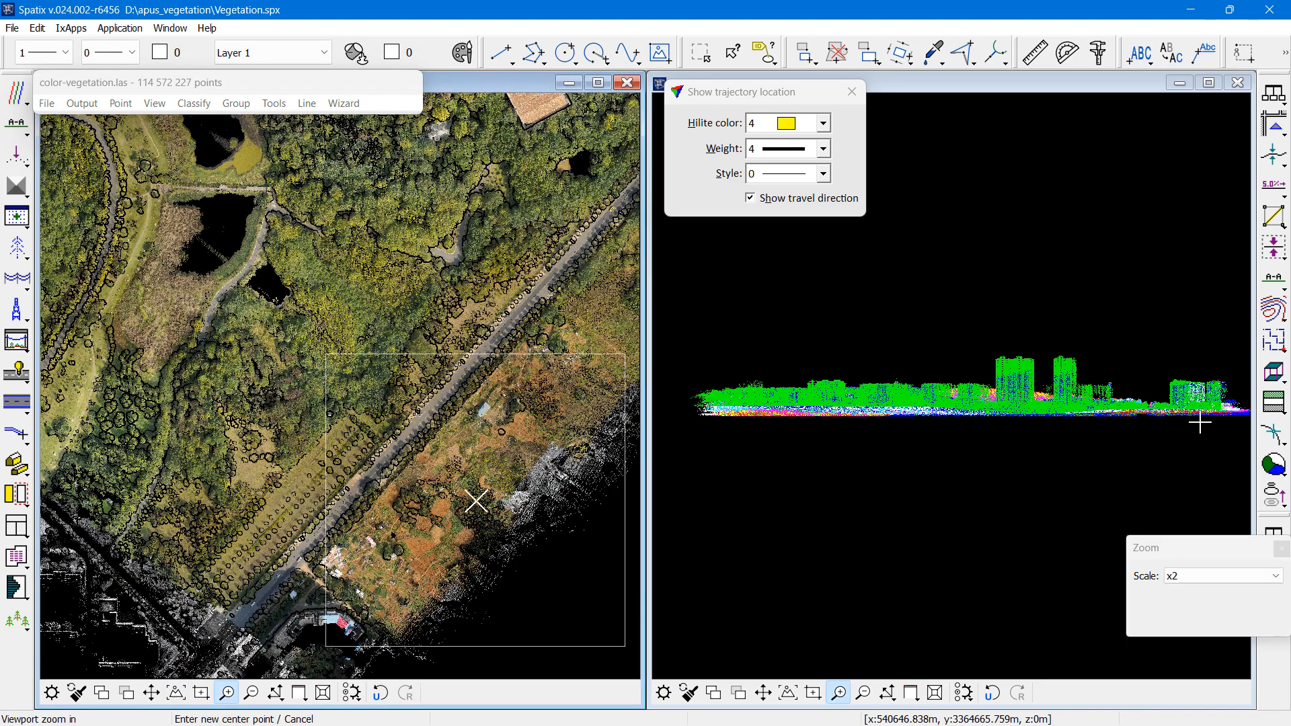
pyautogui.click(335, 501)
pyautogui.click(276, 489)
pyautogui.rightClick(225, 398)
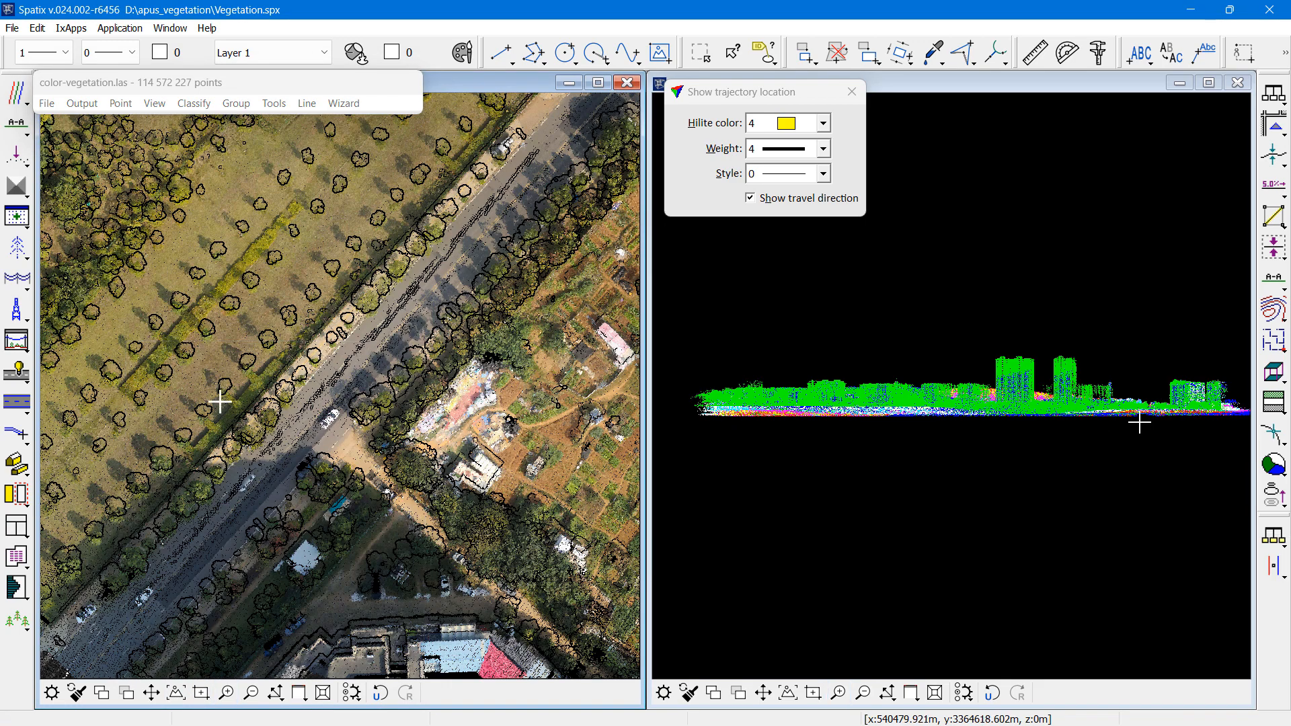
pyautogui.click(27, 131)
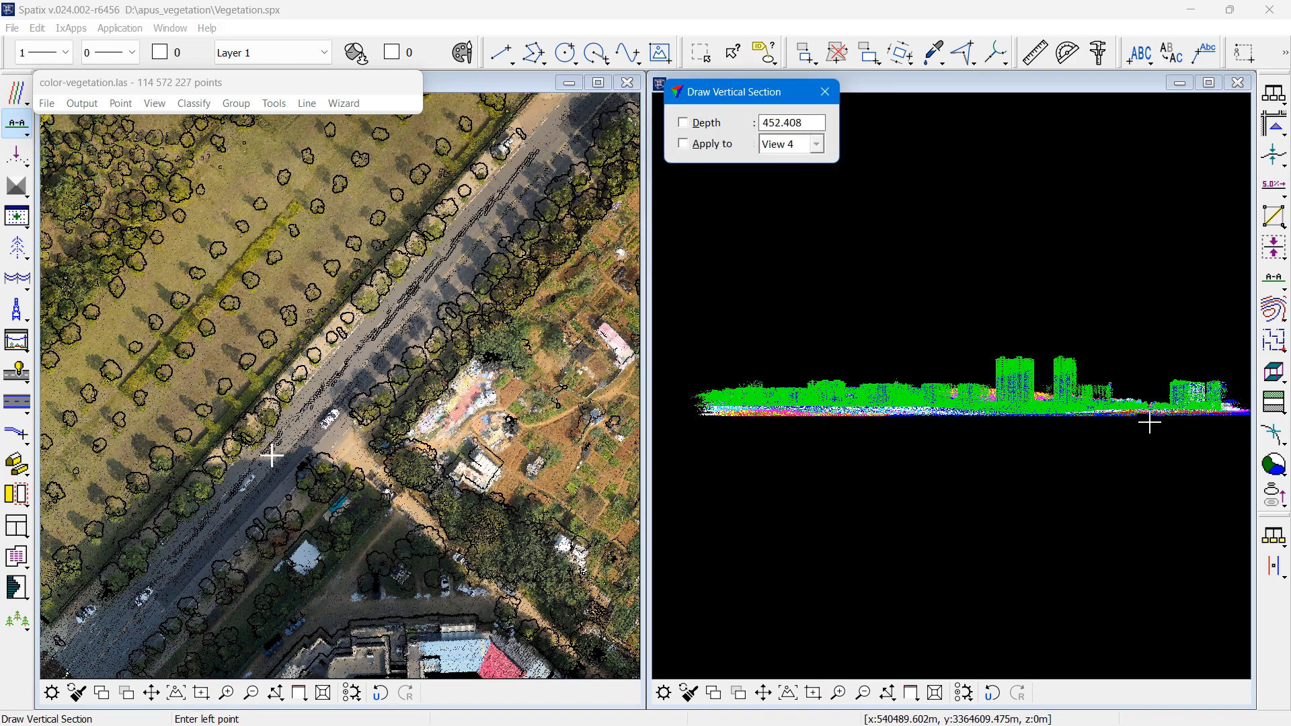
pyautogui.click(395, 316)
pyautogui.click(743, 127)
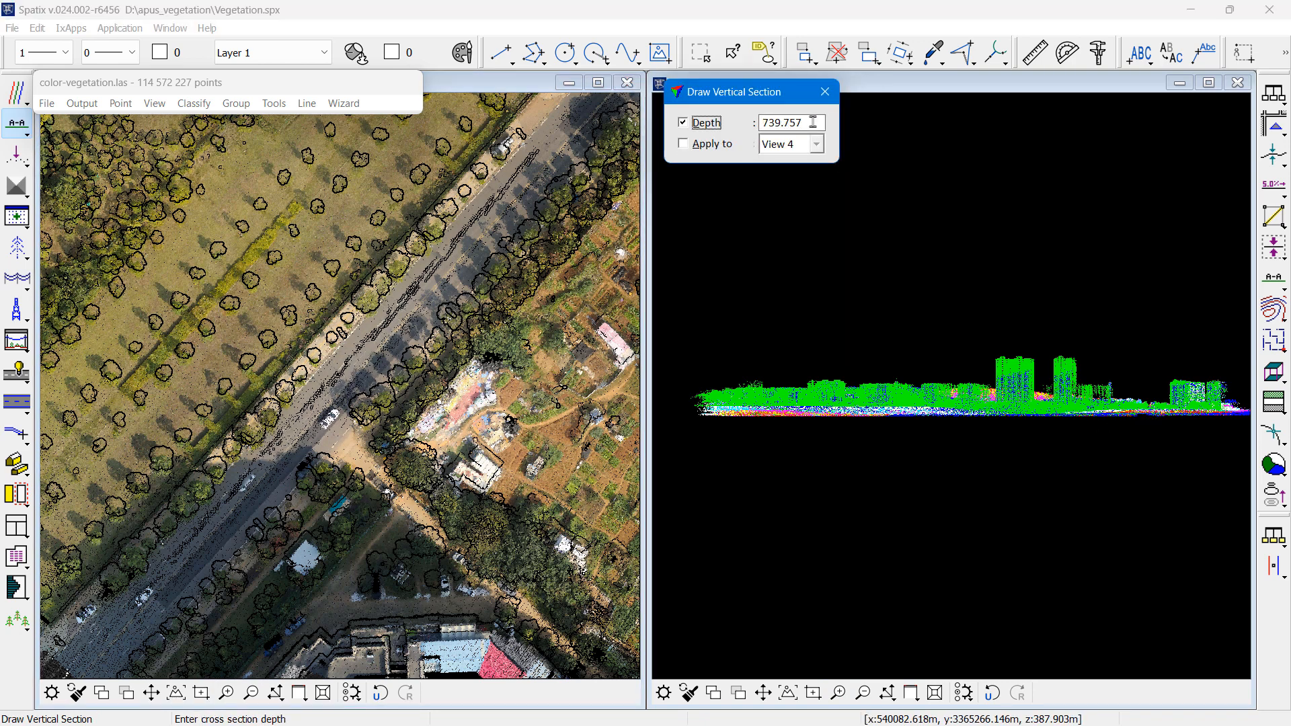
pyautogui.moveTo(813, 122); pyautogui.dragTo(759, 117)
pyautogui.write('0.2')
pyautogui.press('Tab')
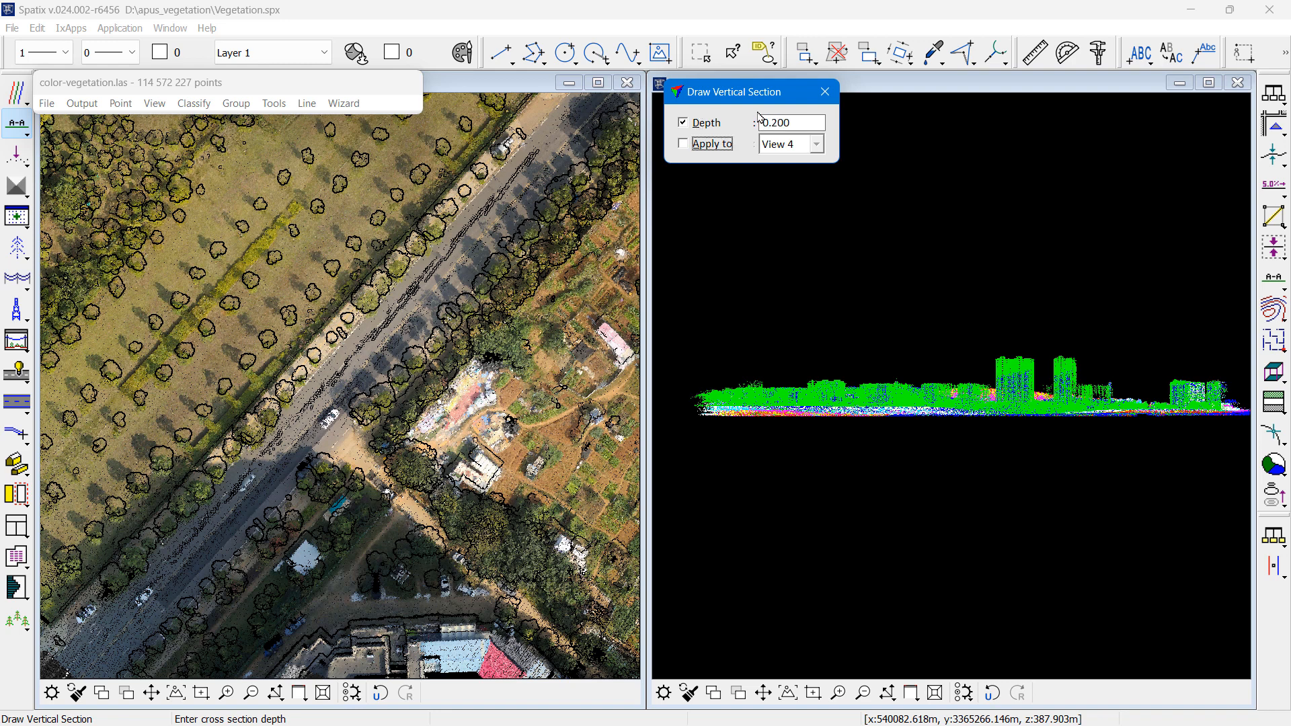
pyautogui.click(695, 366)
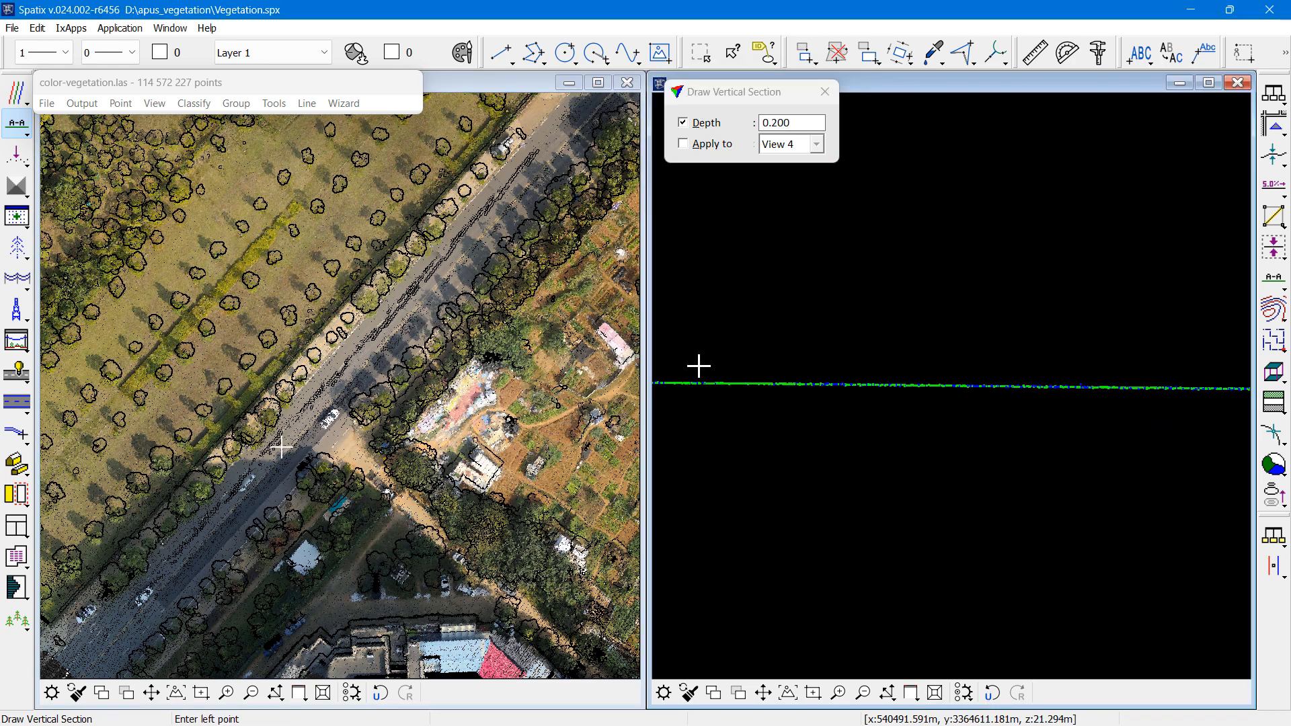
pyautogui.click(839, 693)
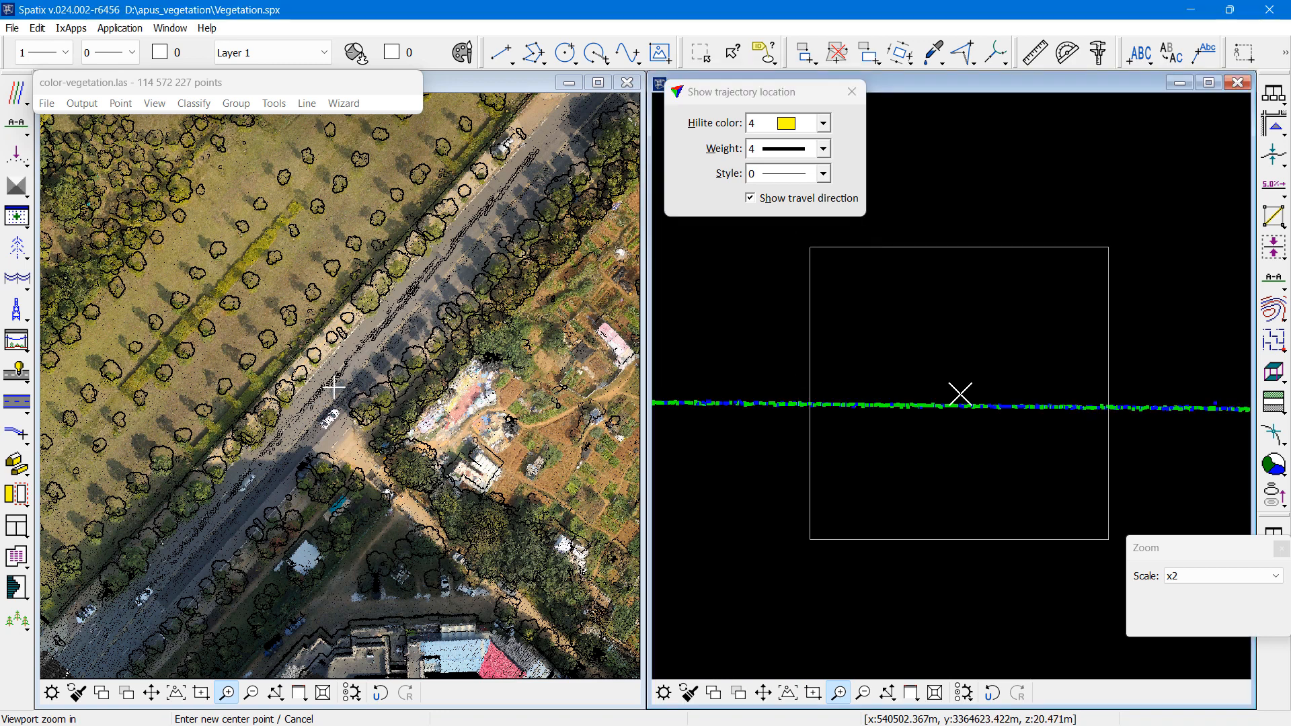
pyautogui.click(1015, 395)
pyautogui.click(1008, 375)
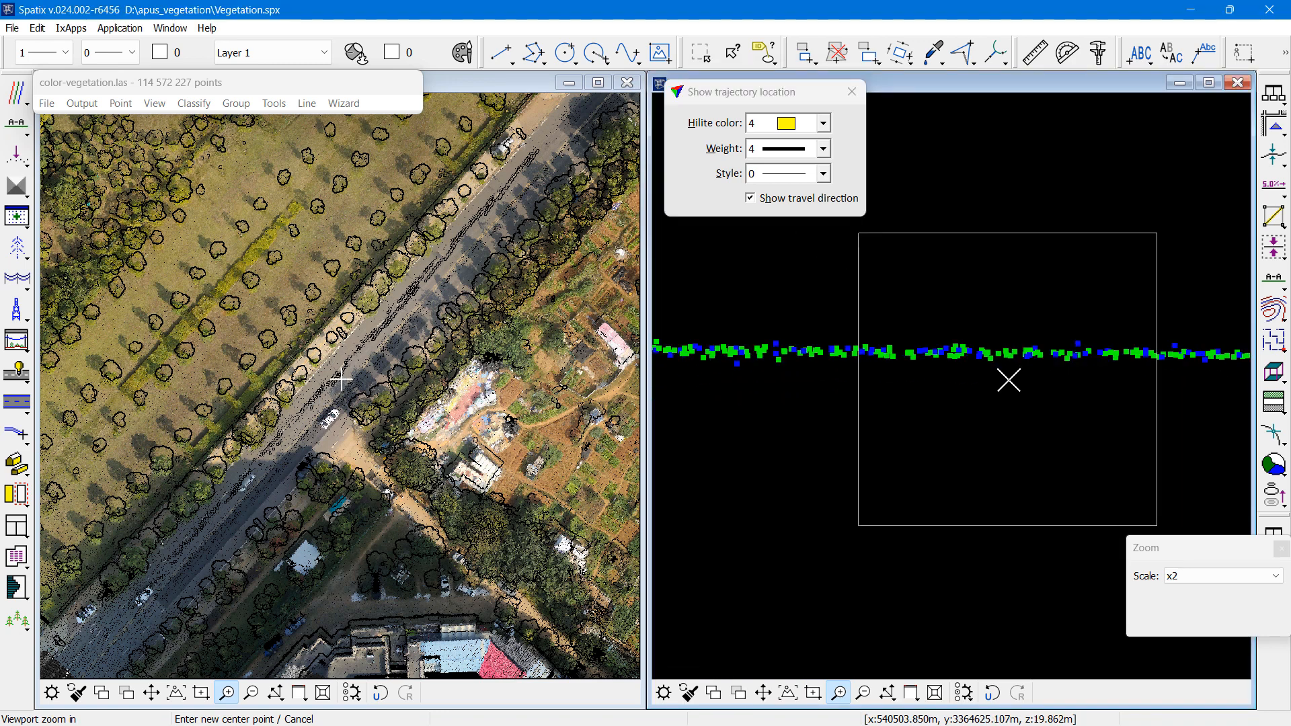
pyautogui.rightClick(1009, 380)
# - Draw another 0.2-deep vertical section along the road farther northeast, display it in view 2 and enlarge it
pyautogui.click(152, 692)
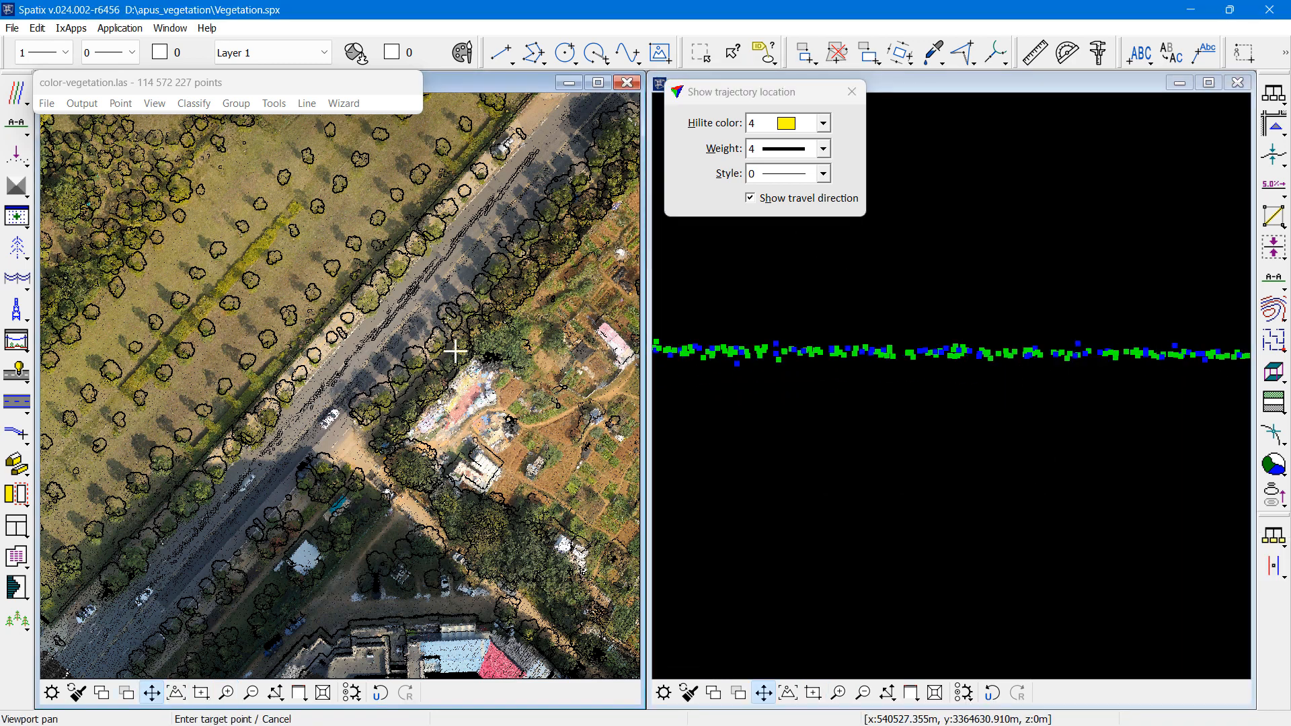
pyautogui.click(558, 162)
pyautogui.click(167, 610)
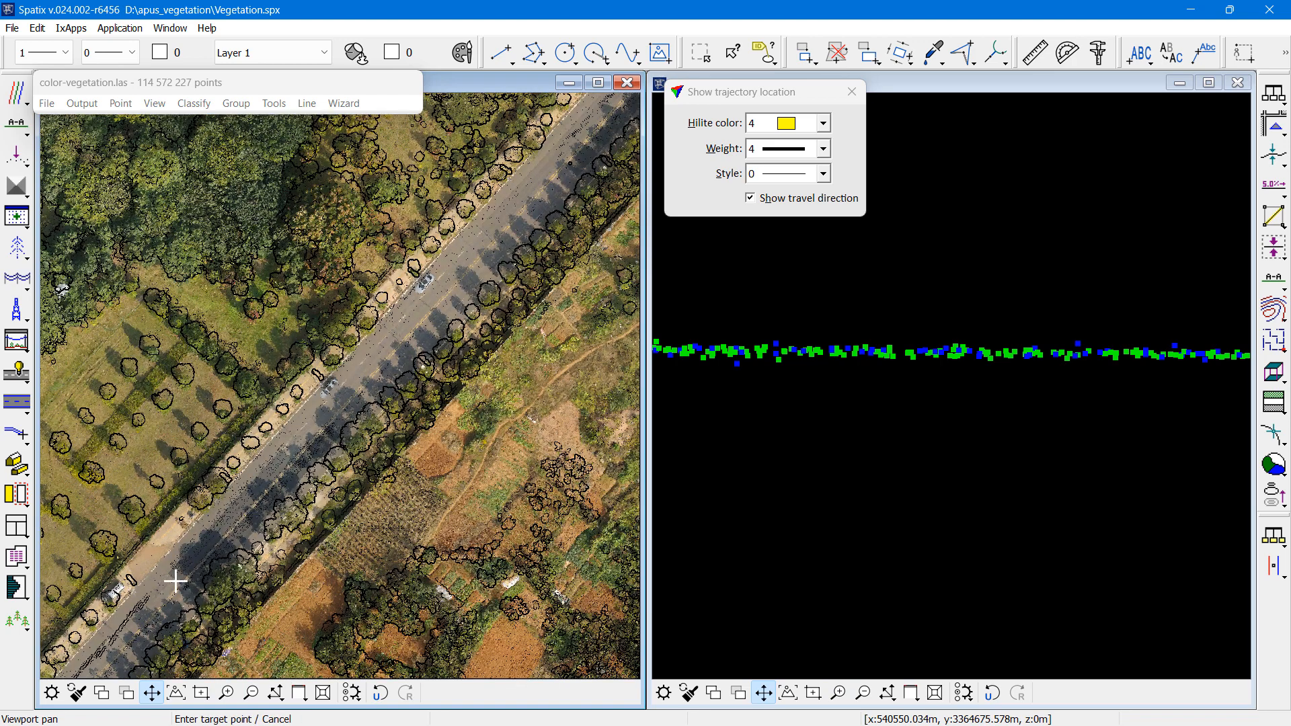
pyautogui.click(24, 134)
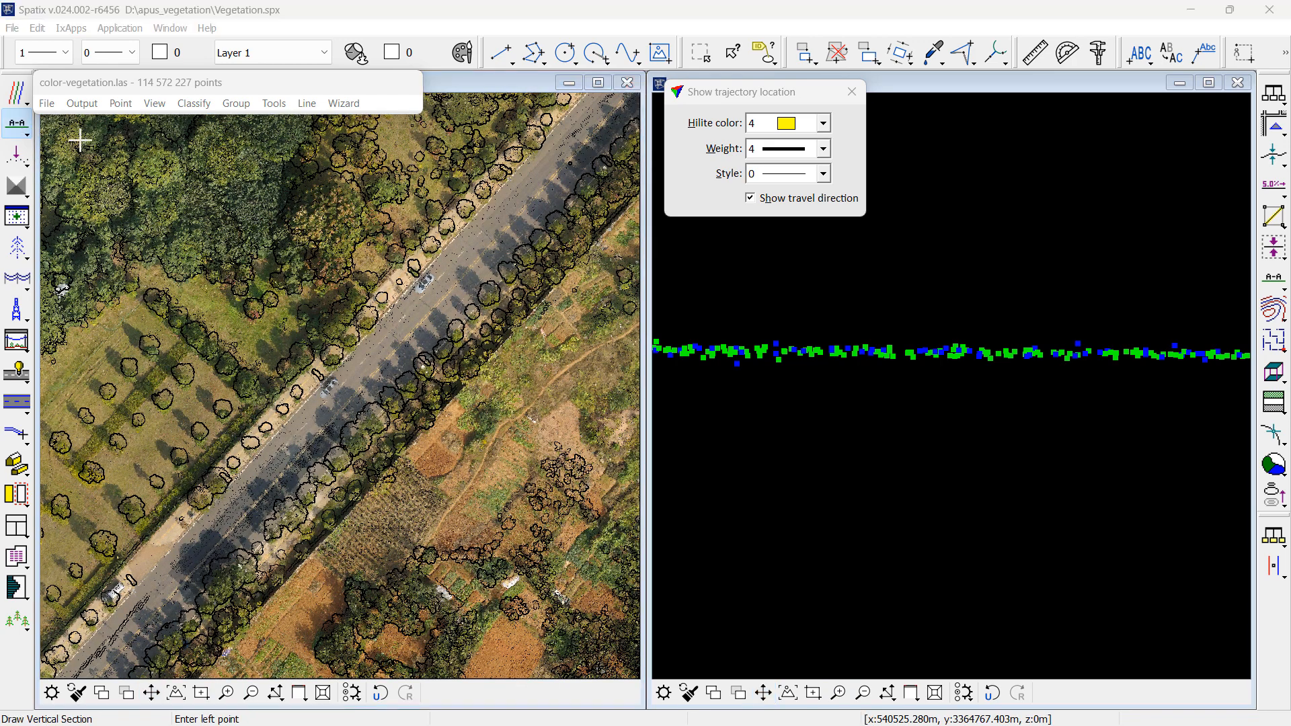
pyautogui.click(469, 262)
pyautogui.click(582, 128)
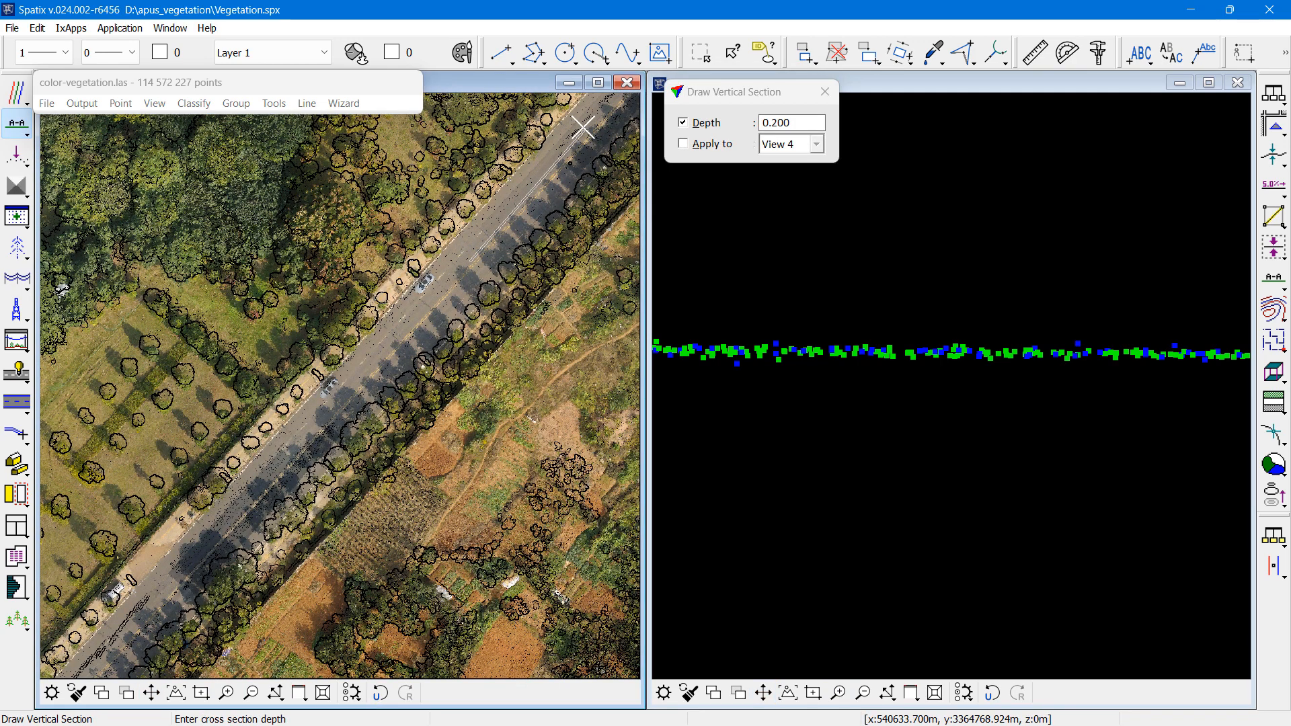
pyautogui.click(582, 128)
pyautogui.click(760, 288)
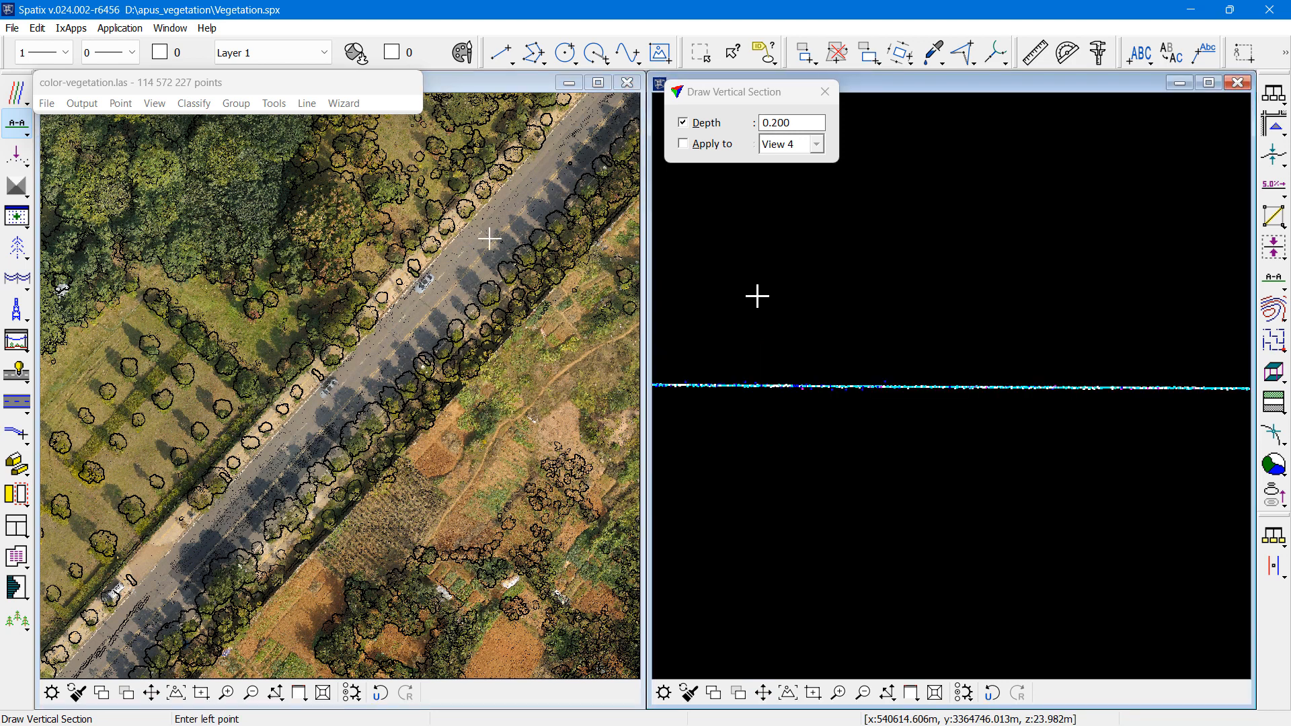
pyautogui.click(839, 693)
pyautogui.click(959, 420)
pyautogui.click(957, 335)
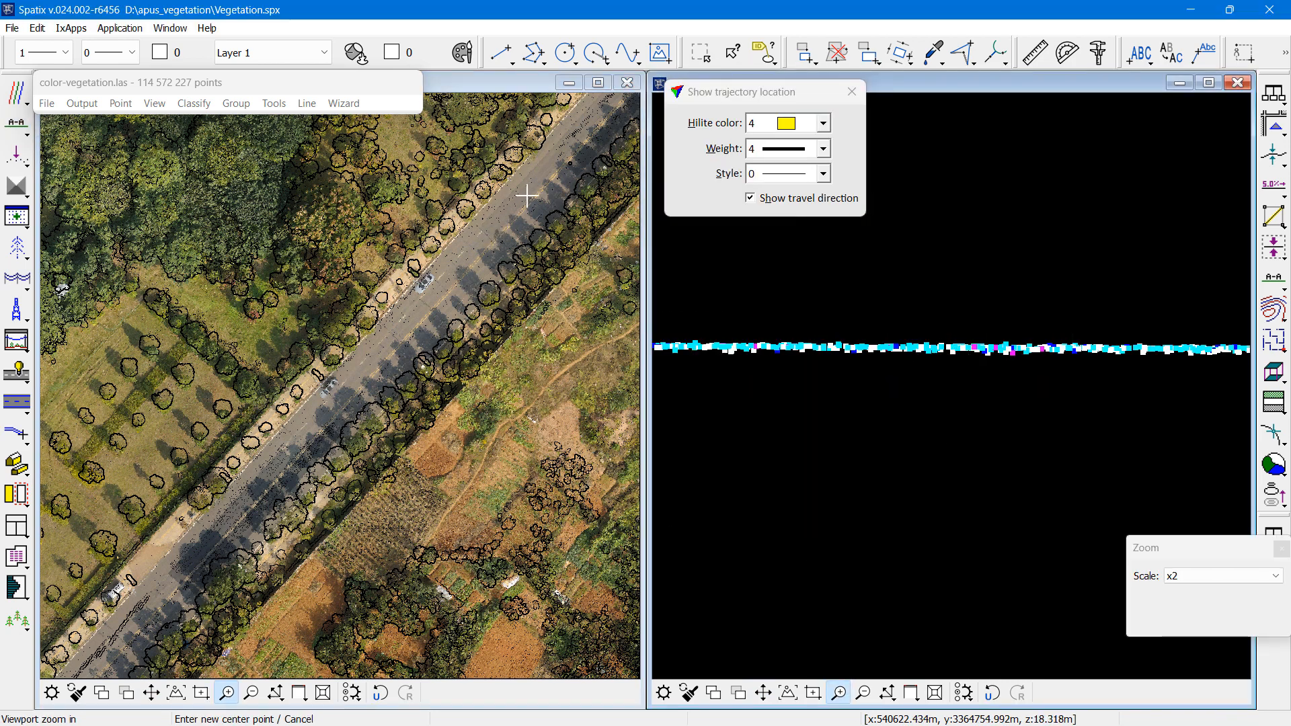
pyautogui.click(925, 363)
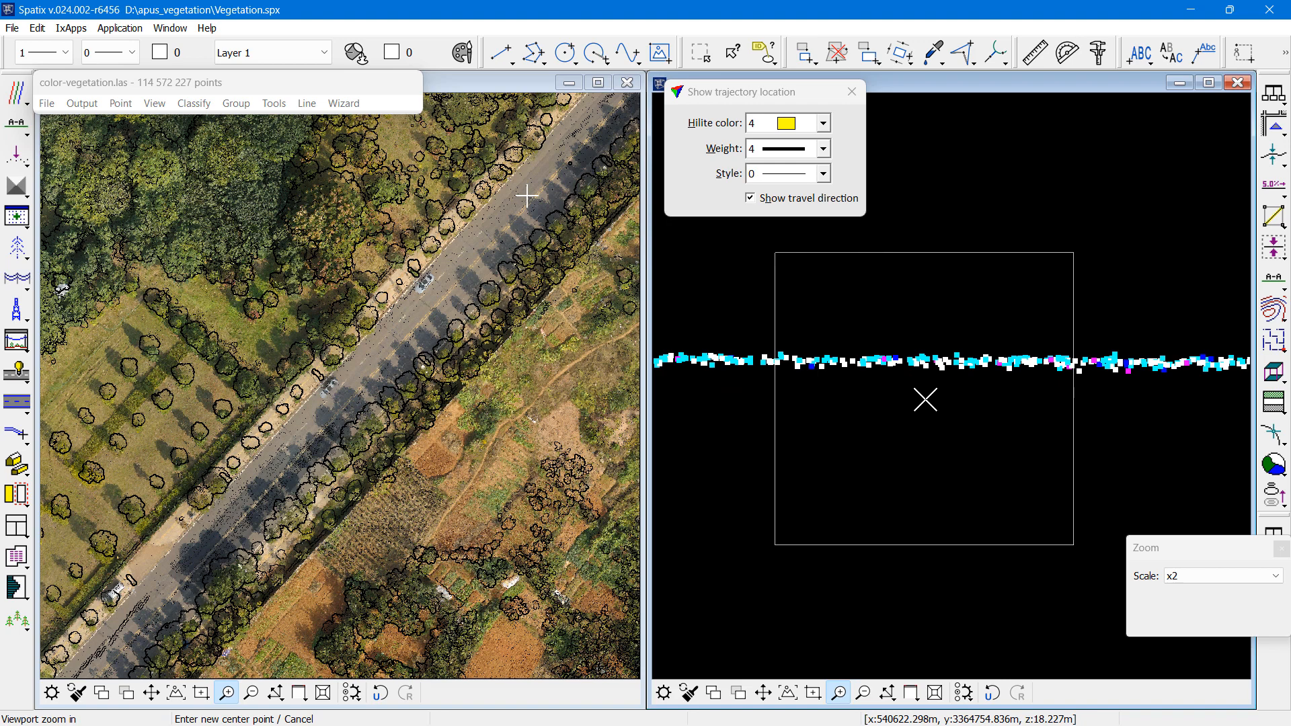
# - Draw a 0.2-deep vertical section across the square-roofed building northwest of the road, display it in view 2 and enlarge the roof ridge
pyautogui.click(251, 693)
pyautogui.click(317, 273)
pyautogui.click(314, 253)
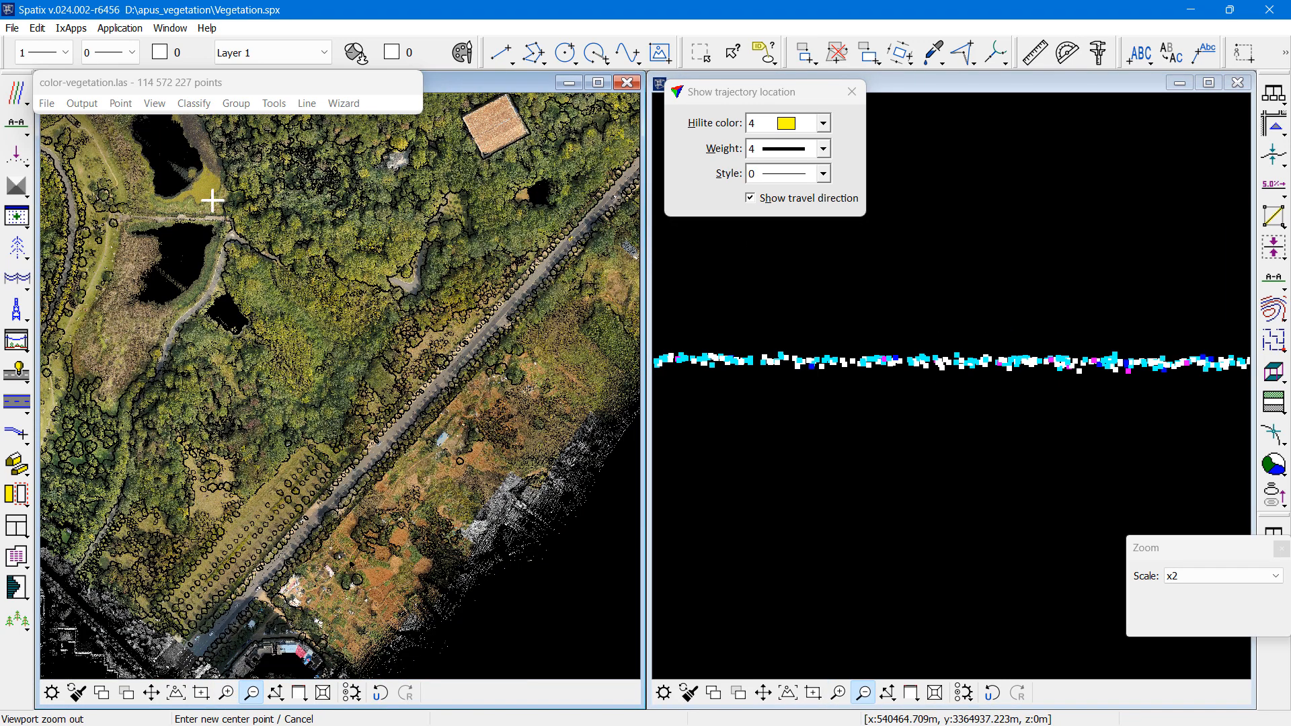
pyautogui.click(13, 124)
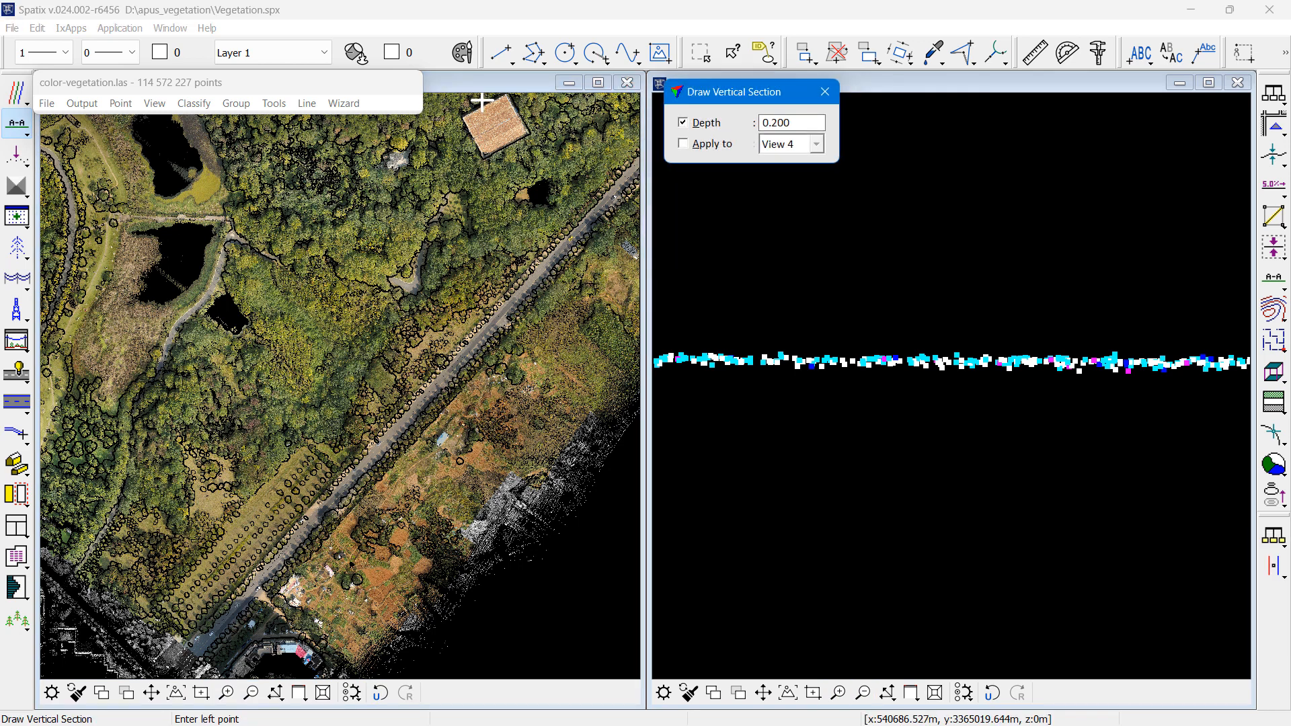
pyautogui.click(482, 101)
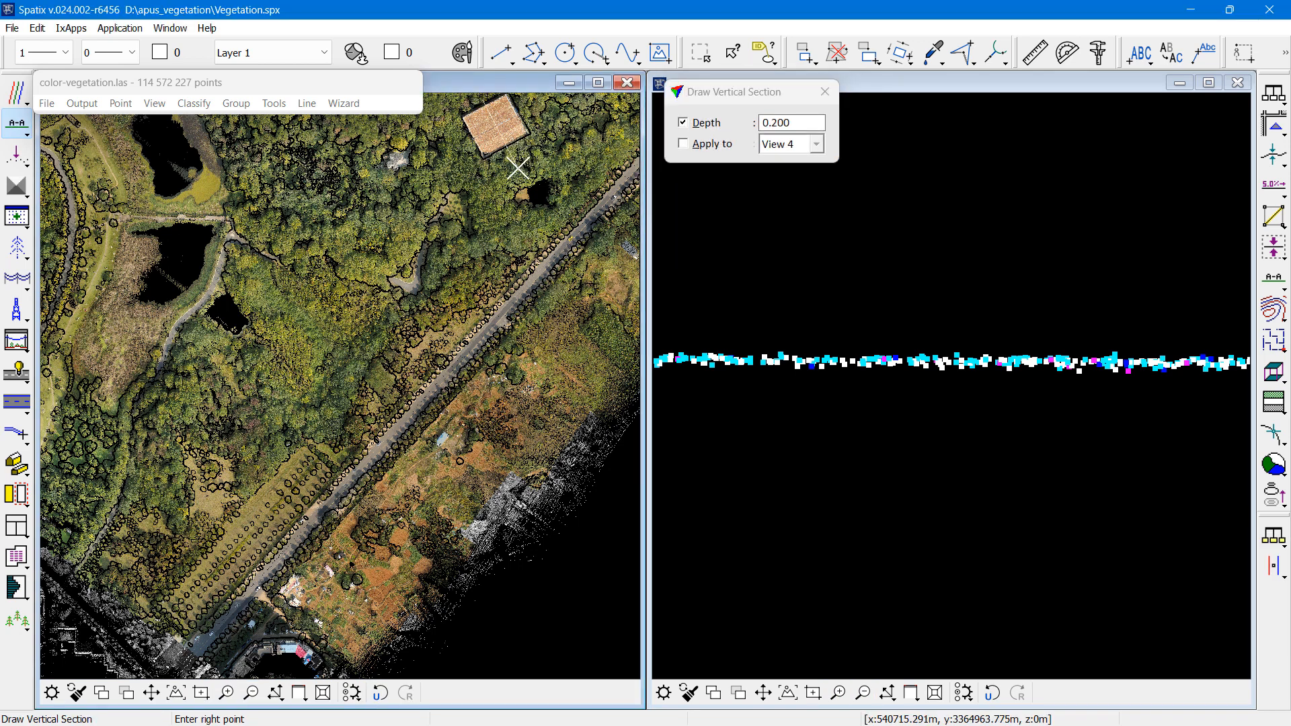
pyautogui.click(518, 168)
pyautogui.click(519, 167)
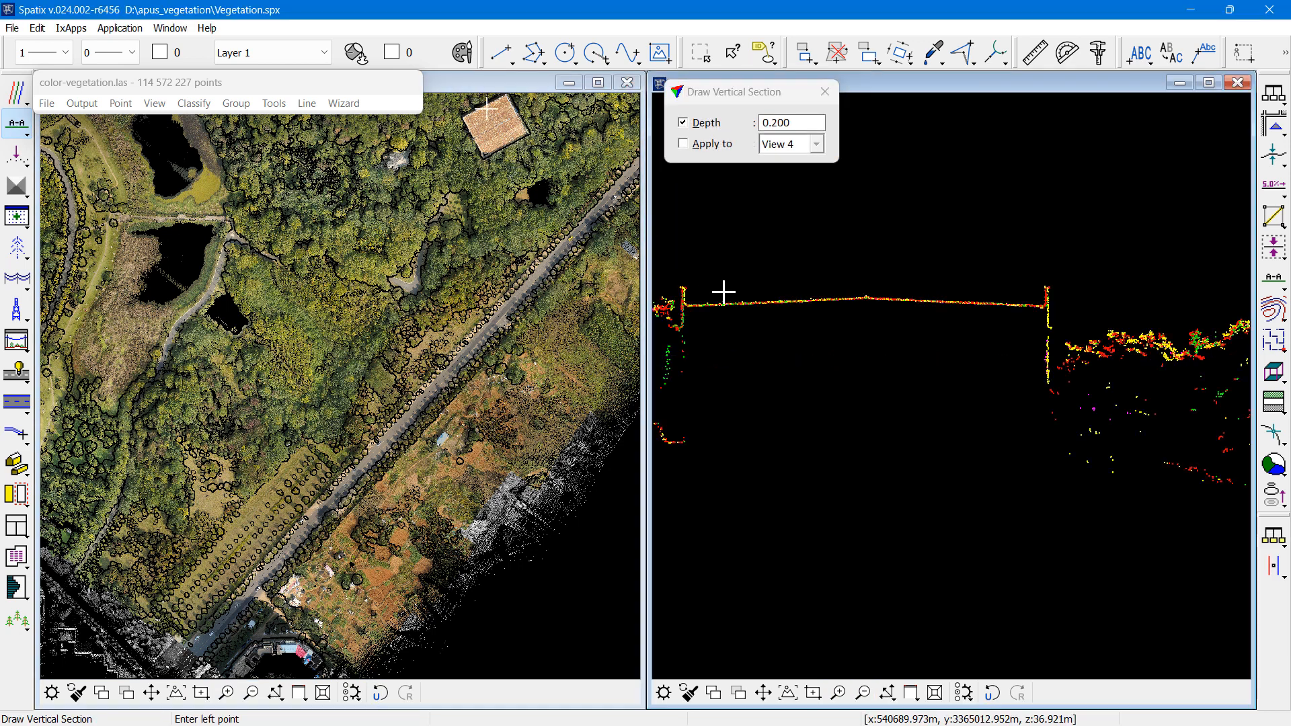
pyautogui.click(838, 693)
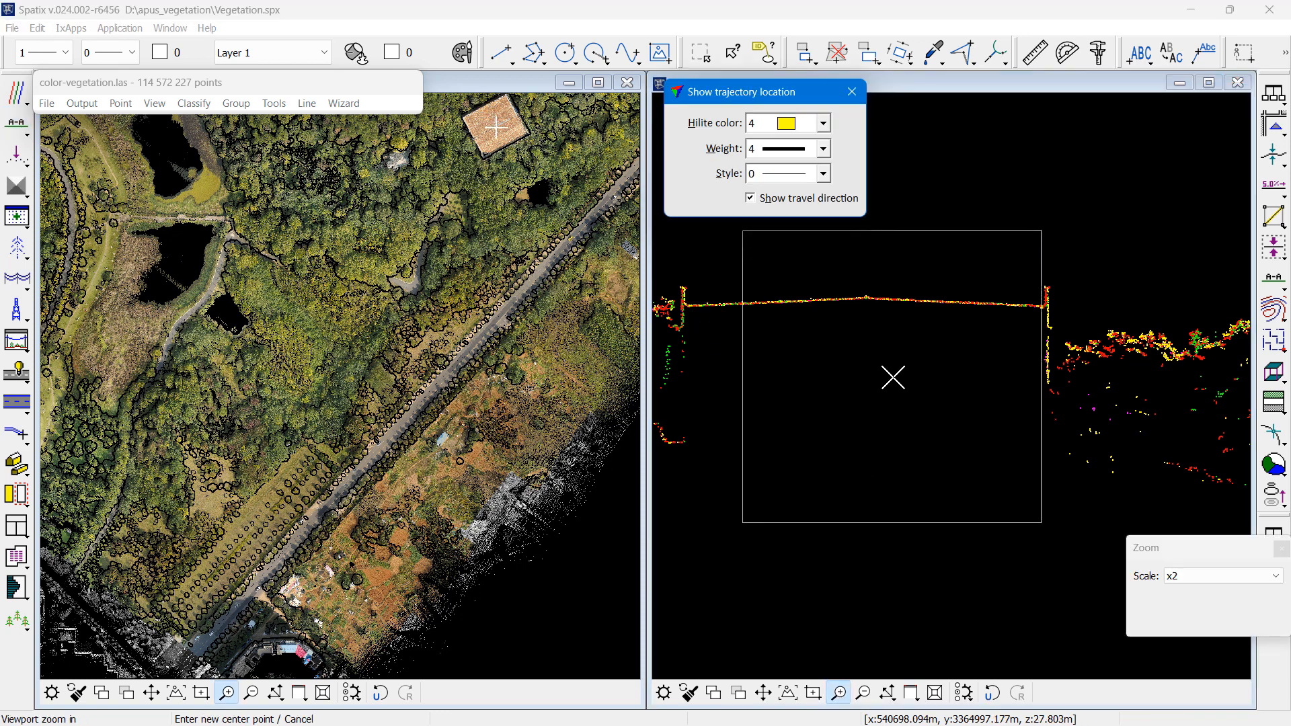
pyautogui.click(891, 337)
pyautogui.click(935, 350)
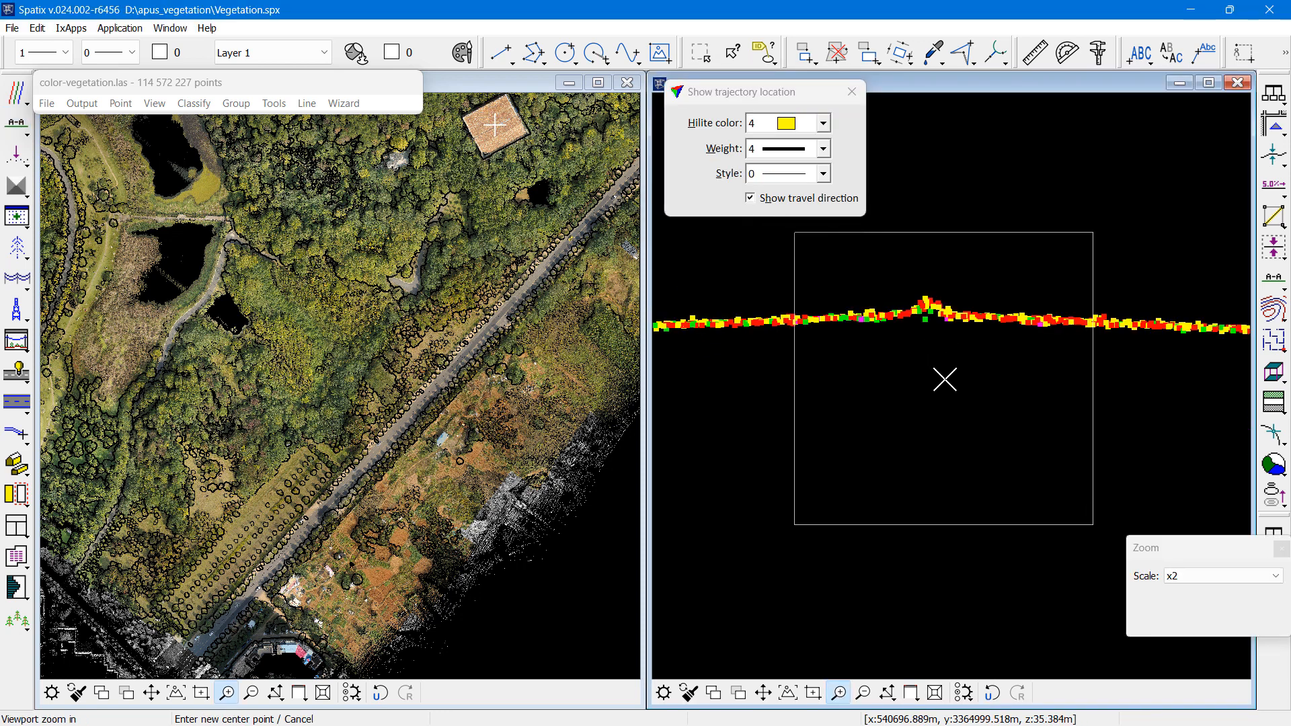
pyautogui.rightClick(944, 378)
# - Draw a 0.2-deep vertical section across the long building on the site's western edge and display it in view 2
pyautogui.click(251, 692)
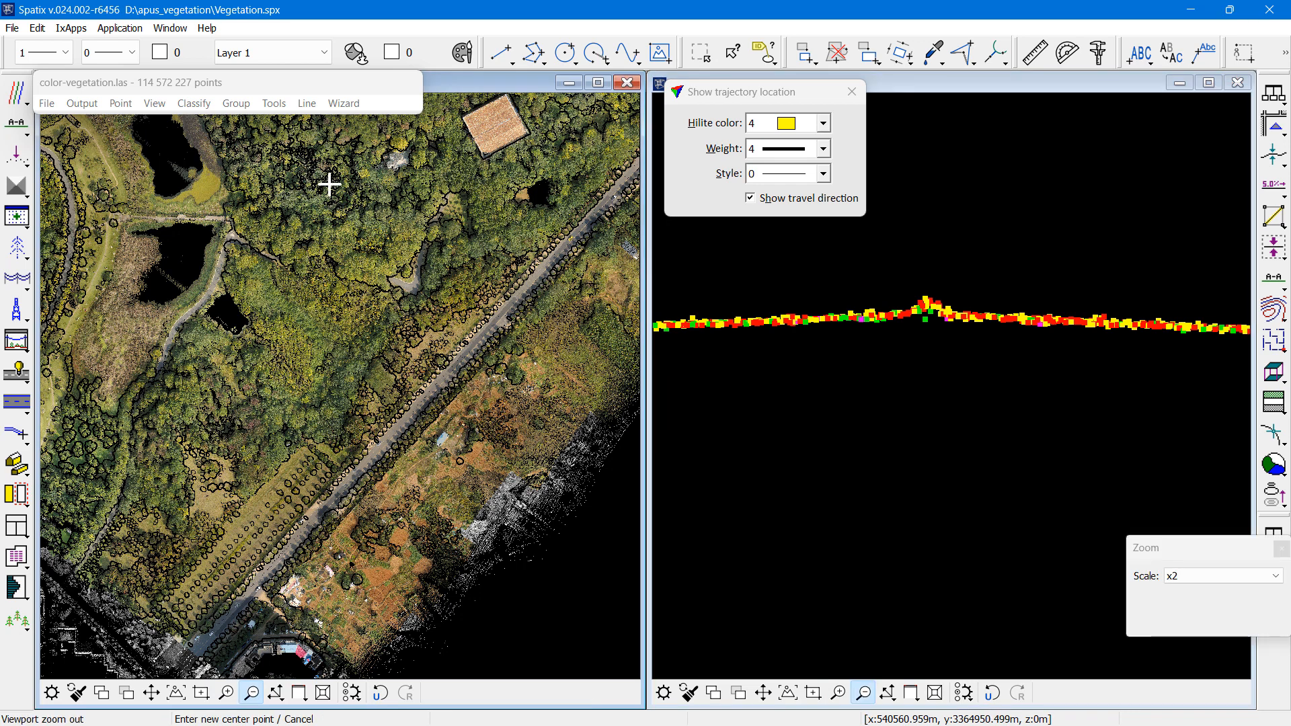
pyautogui.click(329, 189)
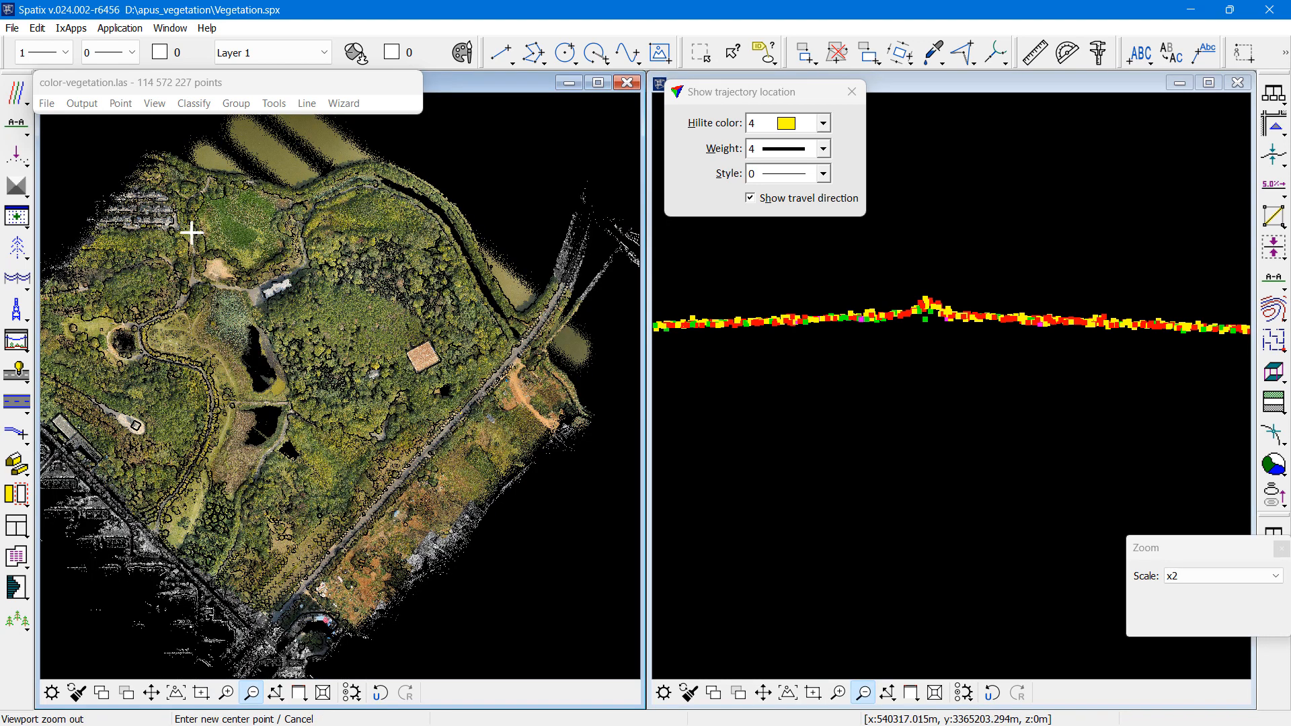
pyautogui.click(17, 123)
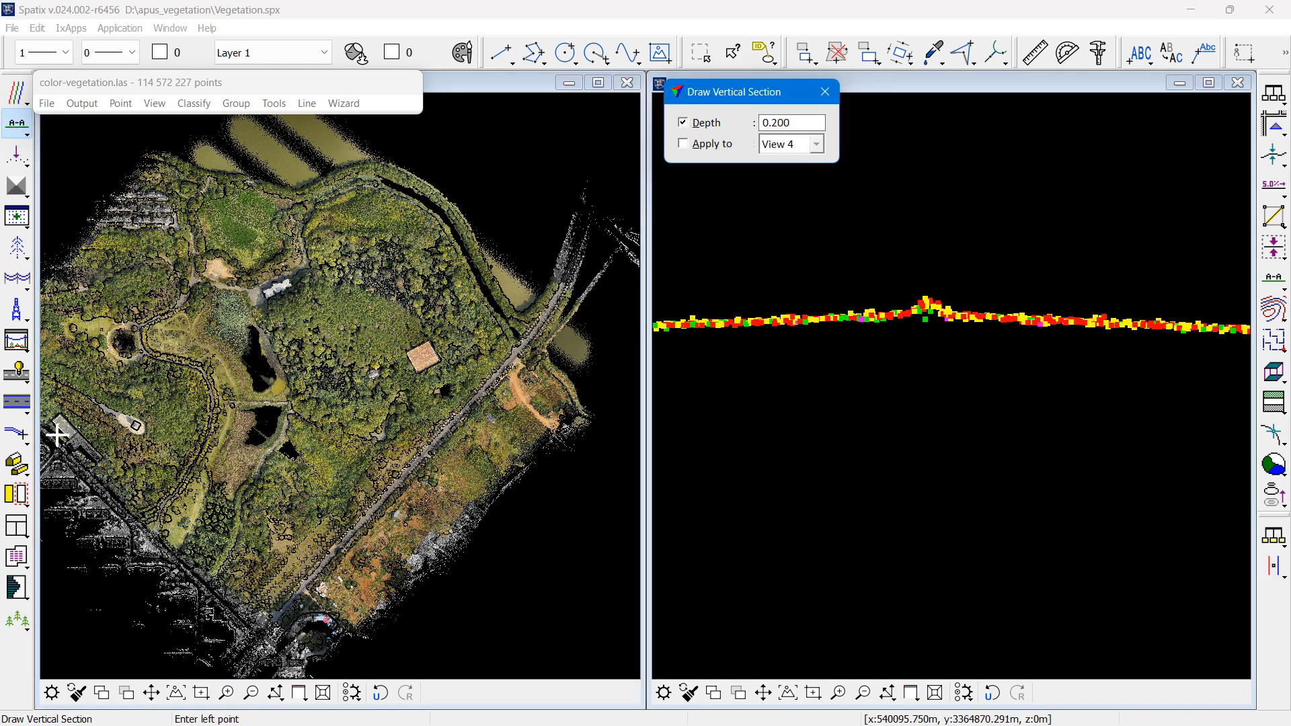
pyautogui.click(77, 428)
pyautogui.click(81, 415)
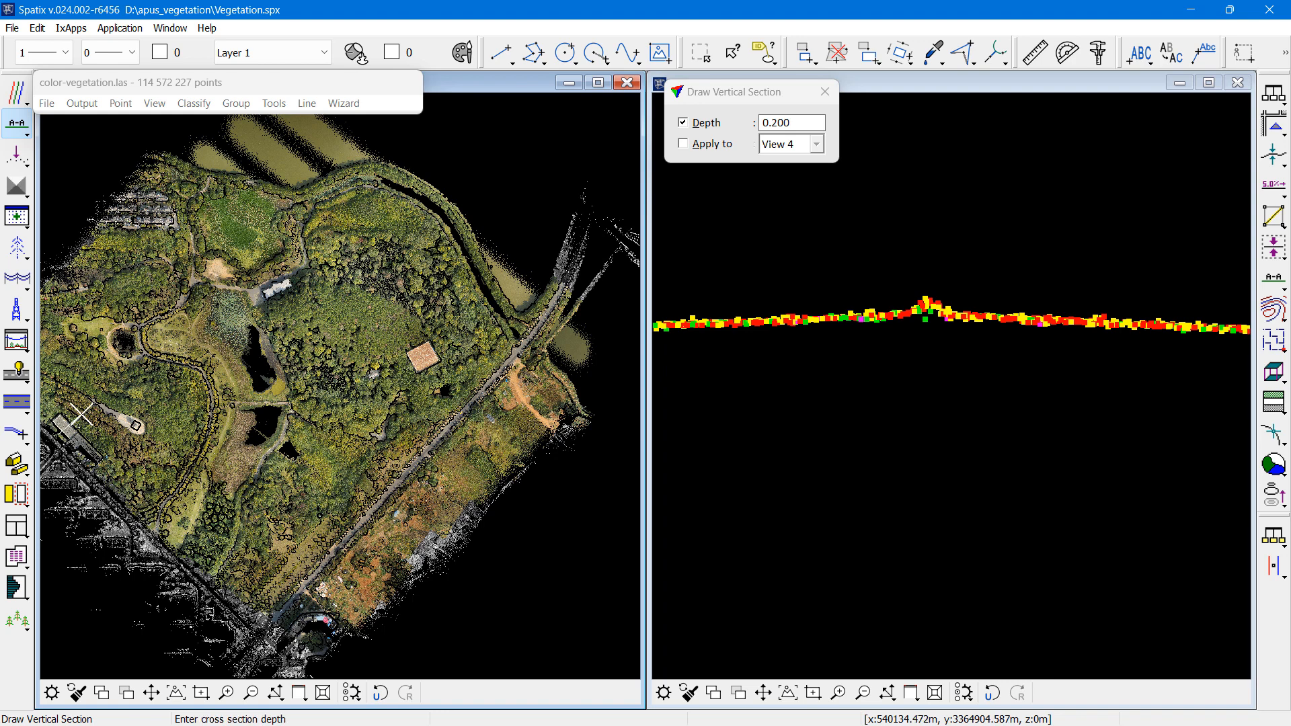
pyautogui.click(150, 411)
pyautogui.click(834, 397)
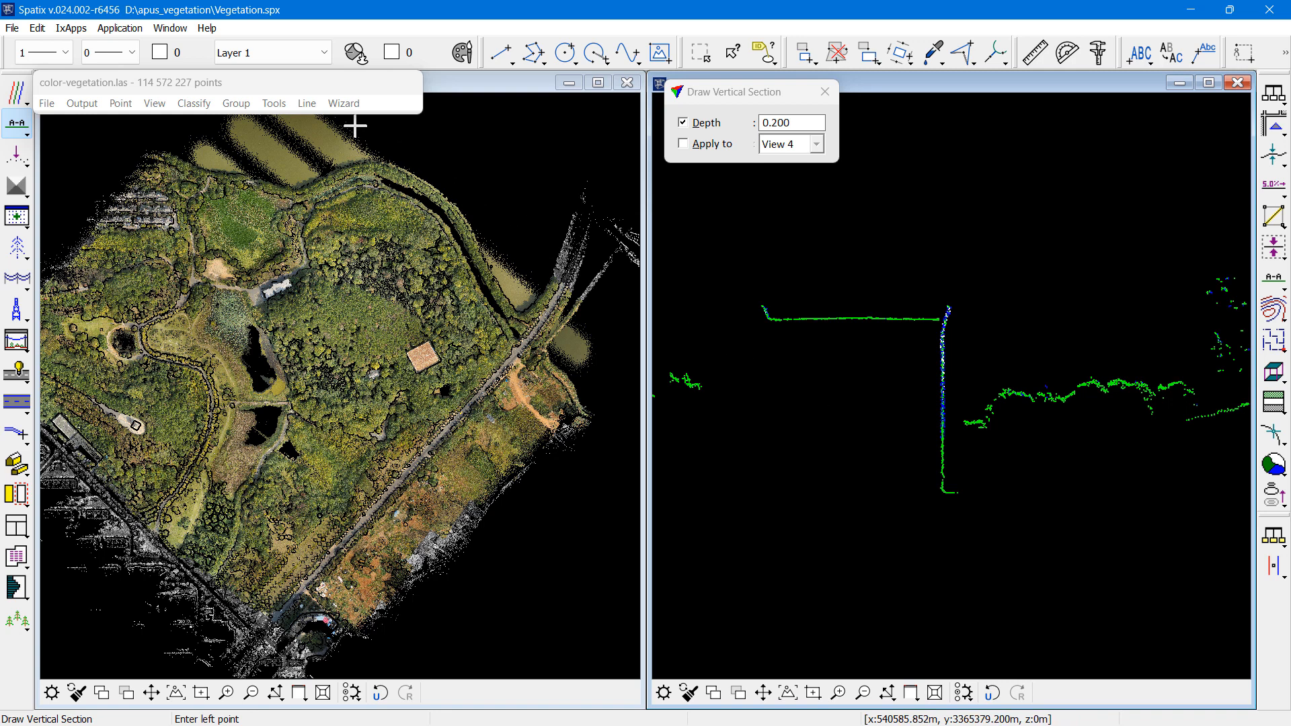
# - Process the drone data with only Cut overlap enabled, leaving out Split trajectory
pyautogui.click(341, 105)
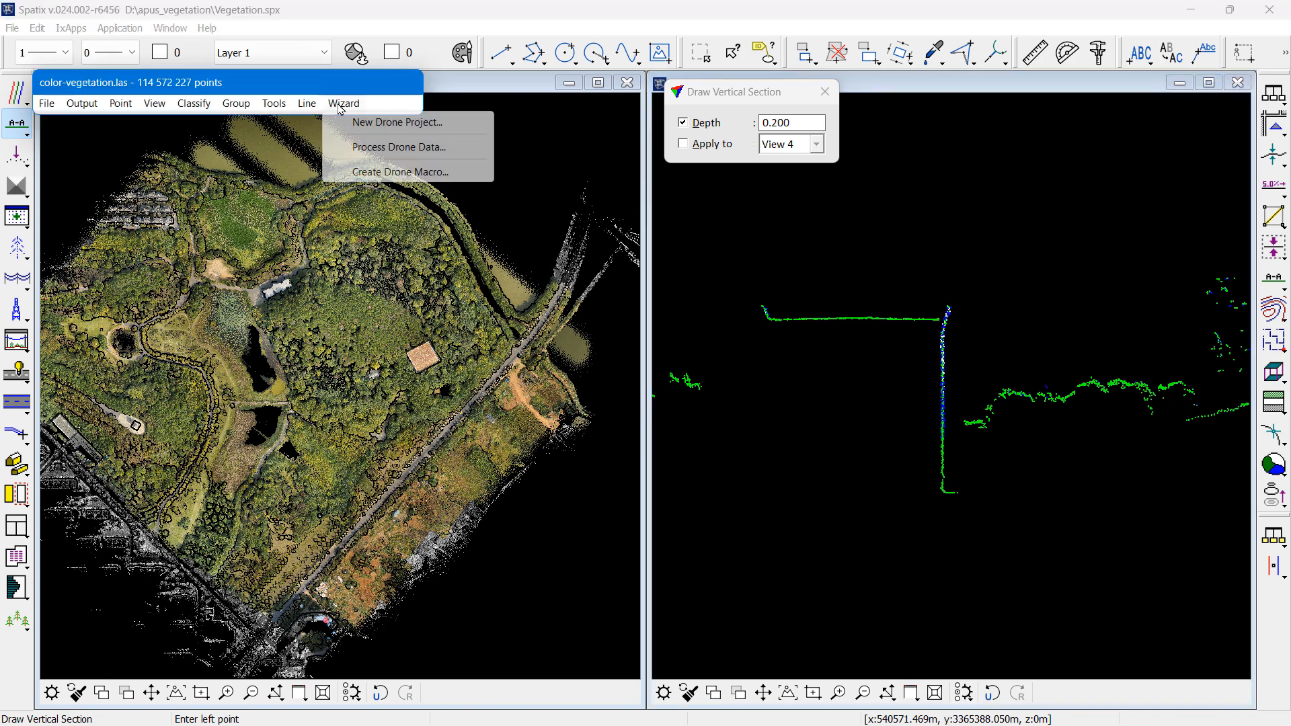
pyautogui.click(397, 147)
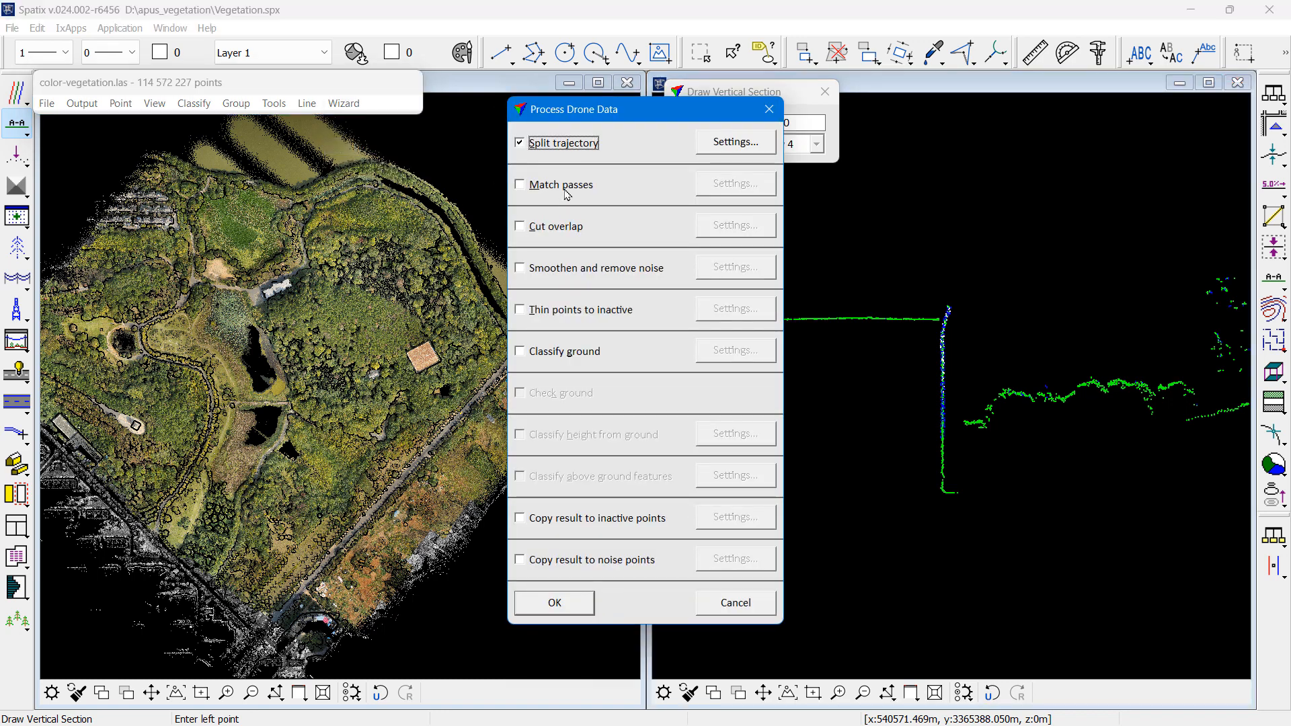
pyautogui.click(566, 145)
pyautogui.click(558, 229)
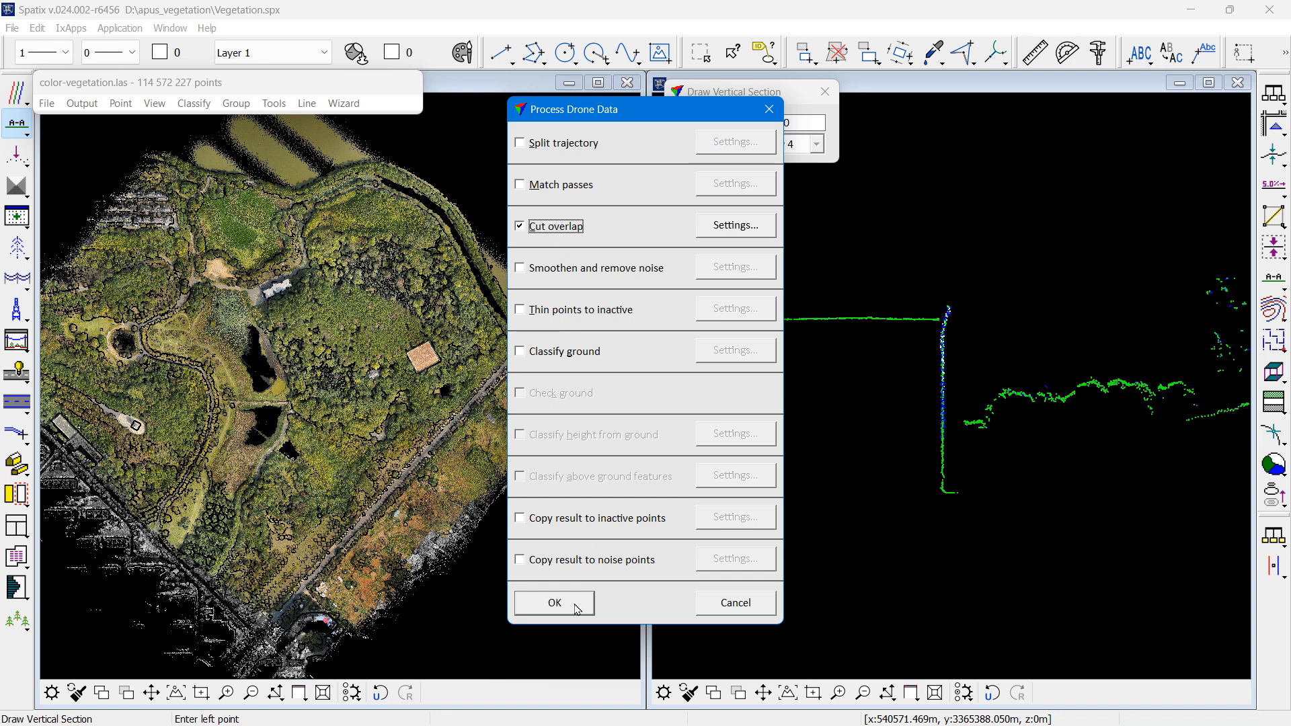
pyautogui.click(554, 603)
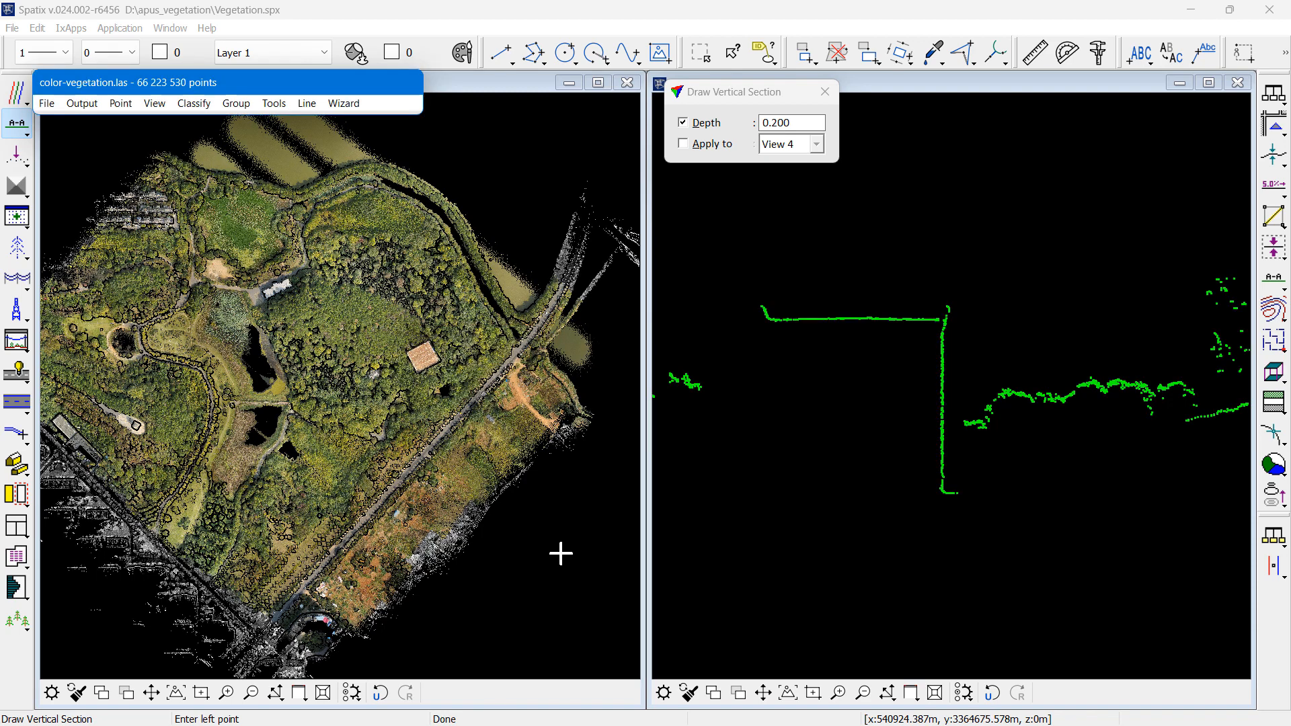
# - Color the points in view 1 by Line, apply it and examine the flight line strips across the whole site
pyautogui.click(155, 103)
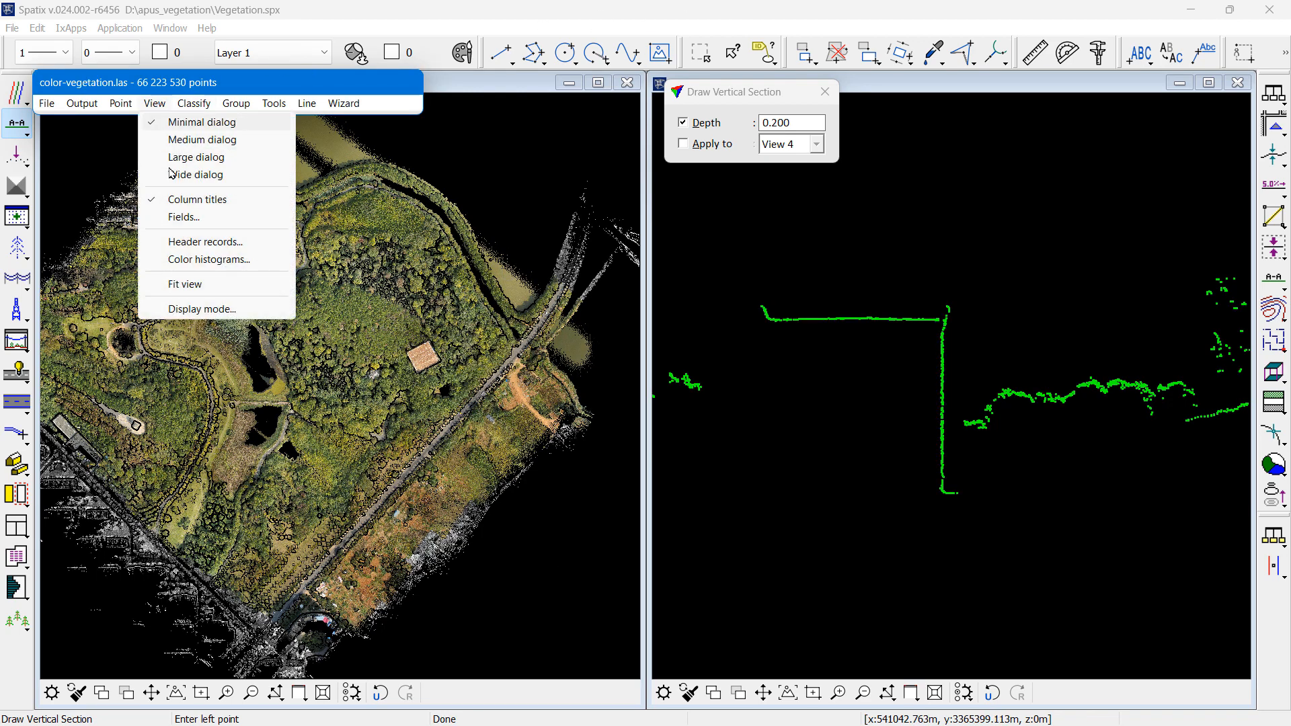
pyautogui.click(201, 310)
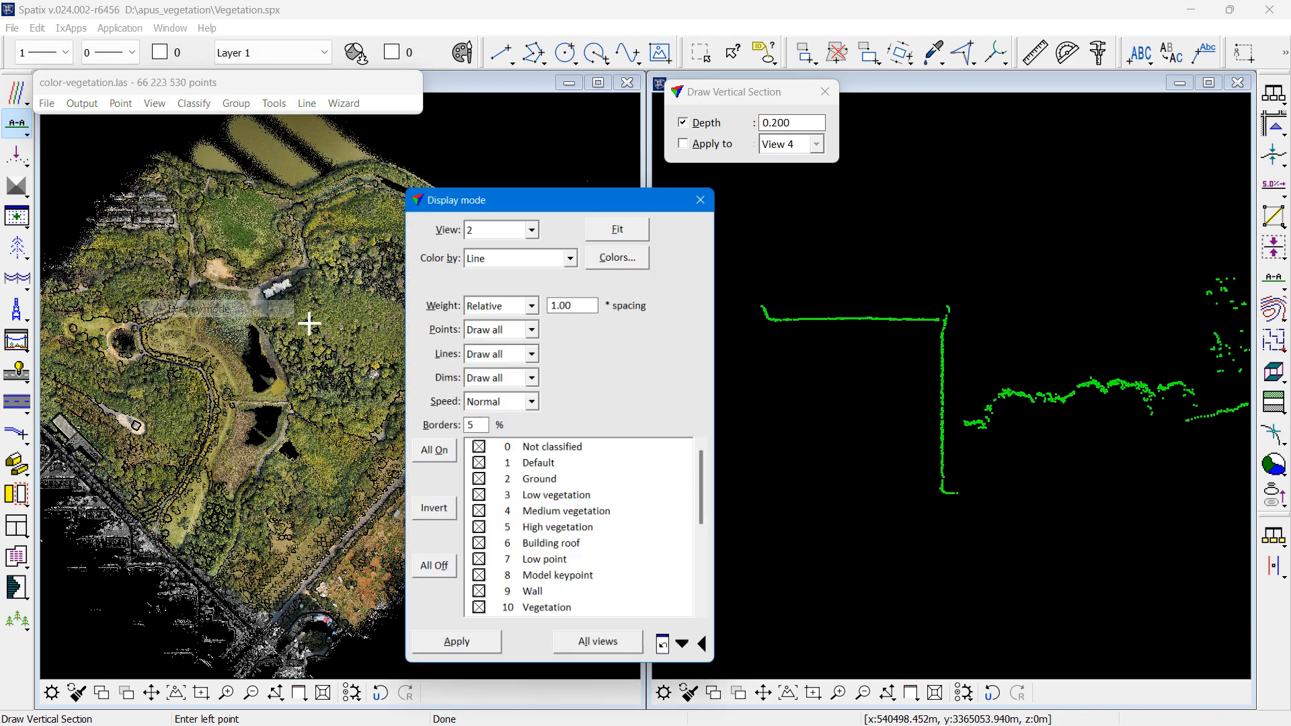
pyautogui.click(506, 223)
pyautogui.click(501, 241)
pyautogui.click(510, 252)
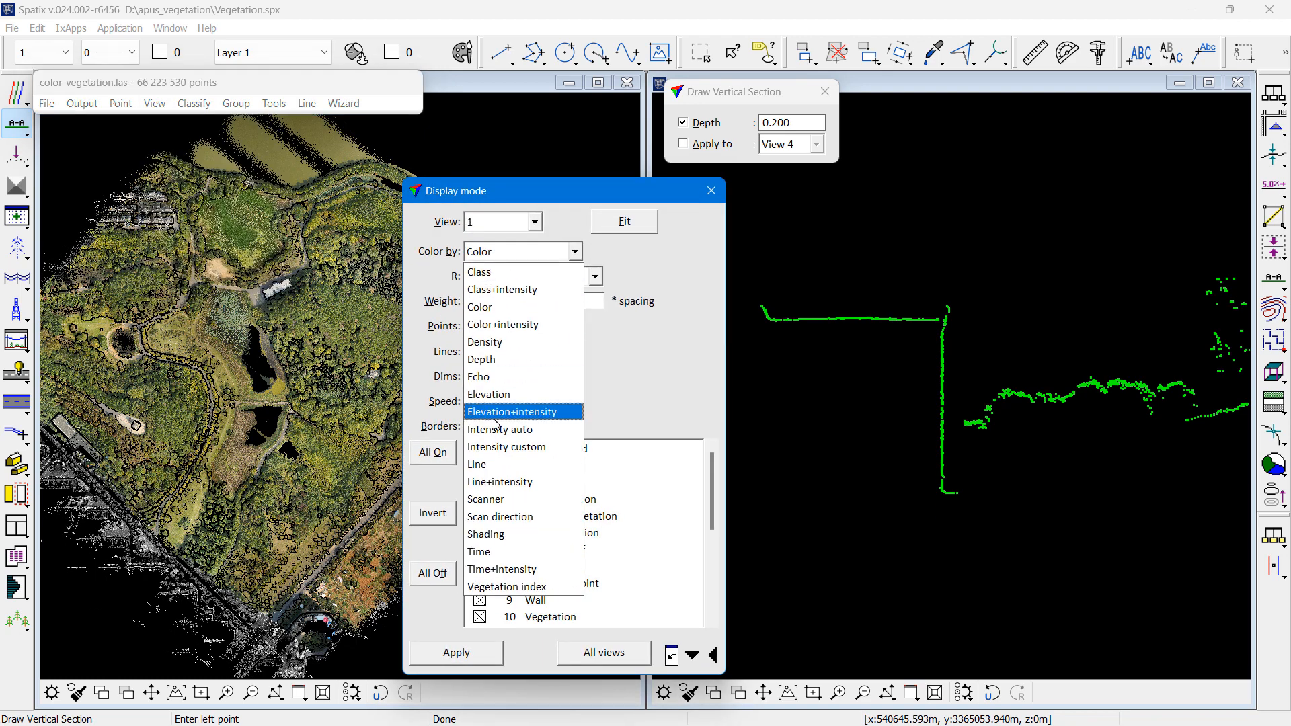
pyautogui.click(496, 464)
pyautogui.click(473, 657)
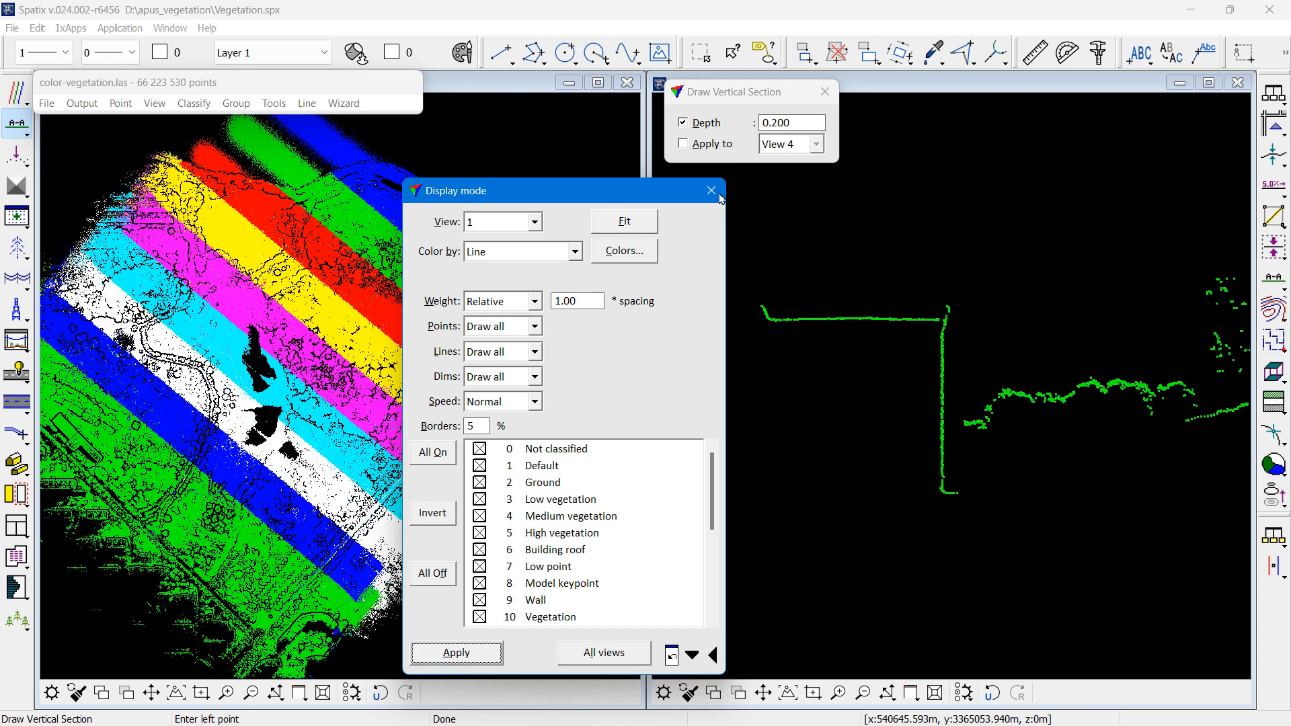
pyautogui.moveTo(653, 197); pyautogui.dragTo(891, 416)
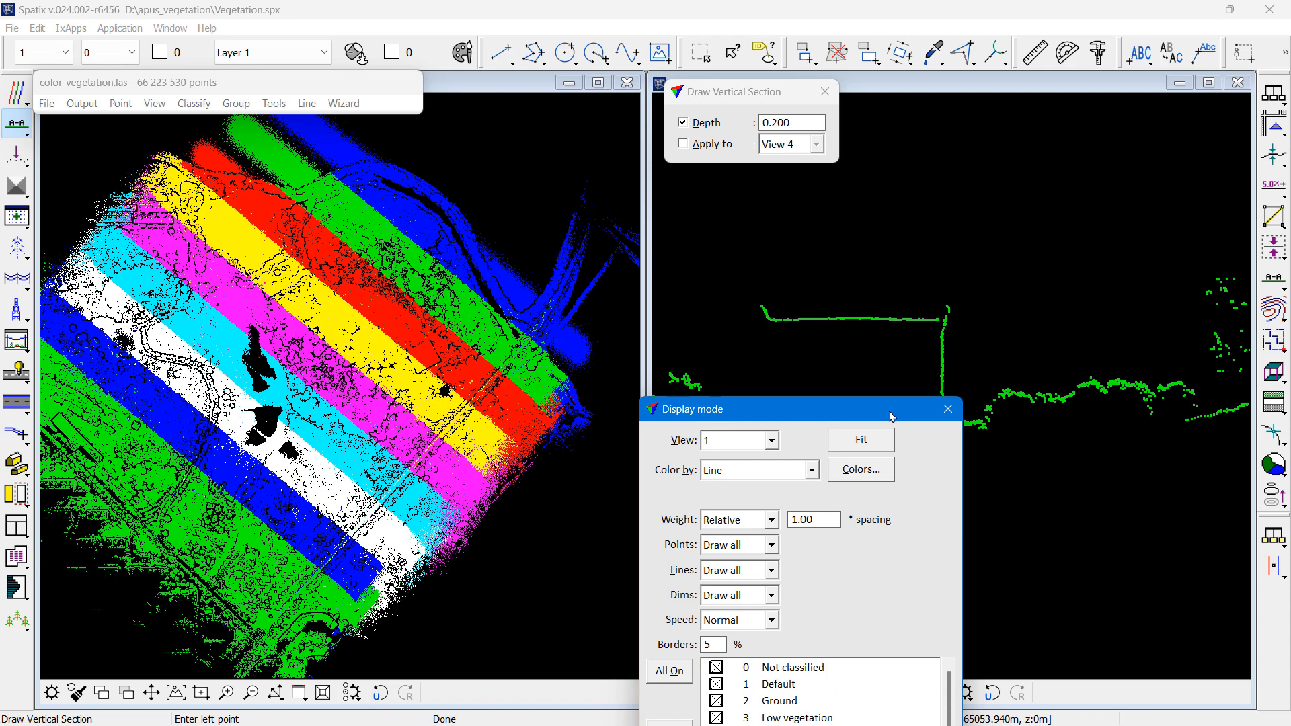
pyautogui.moveTo(891, 416); pyautogui.dragTo(704, 140)
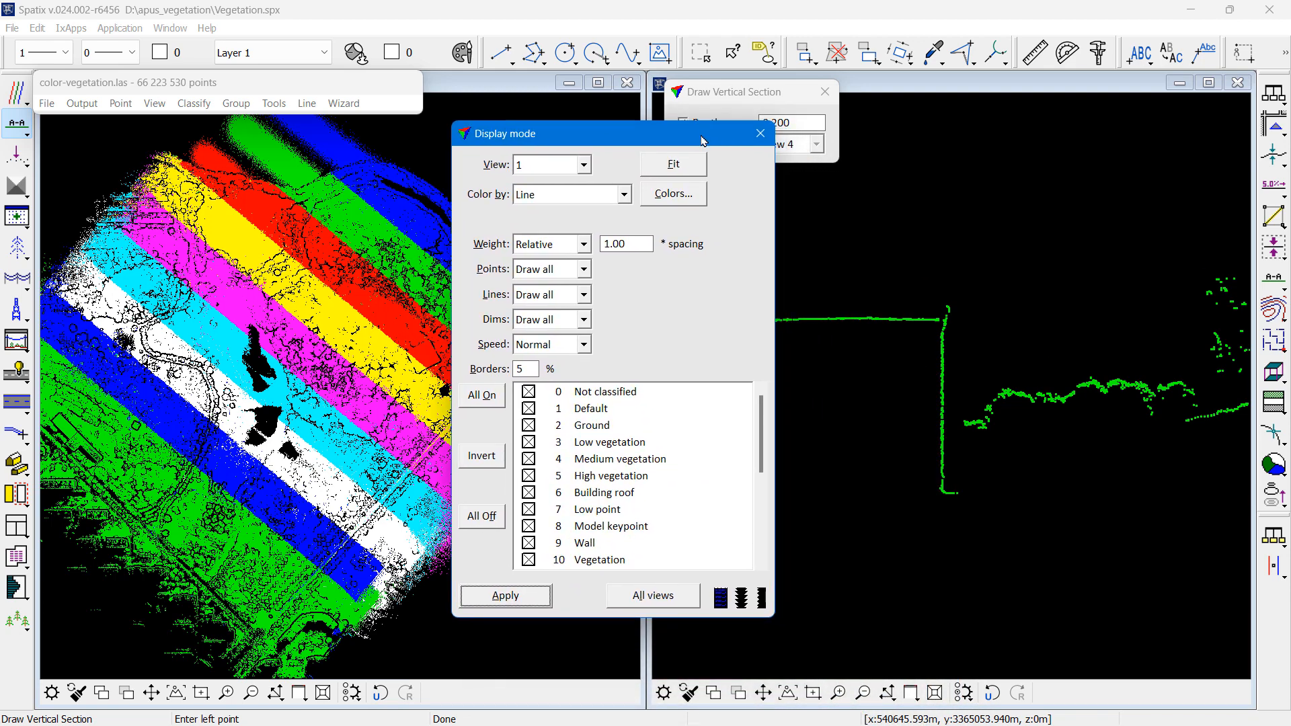
# - Set view 1 back to coloring by Color, apply the display mode and close its settings
pyautogui.click(582, 196)
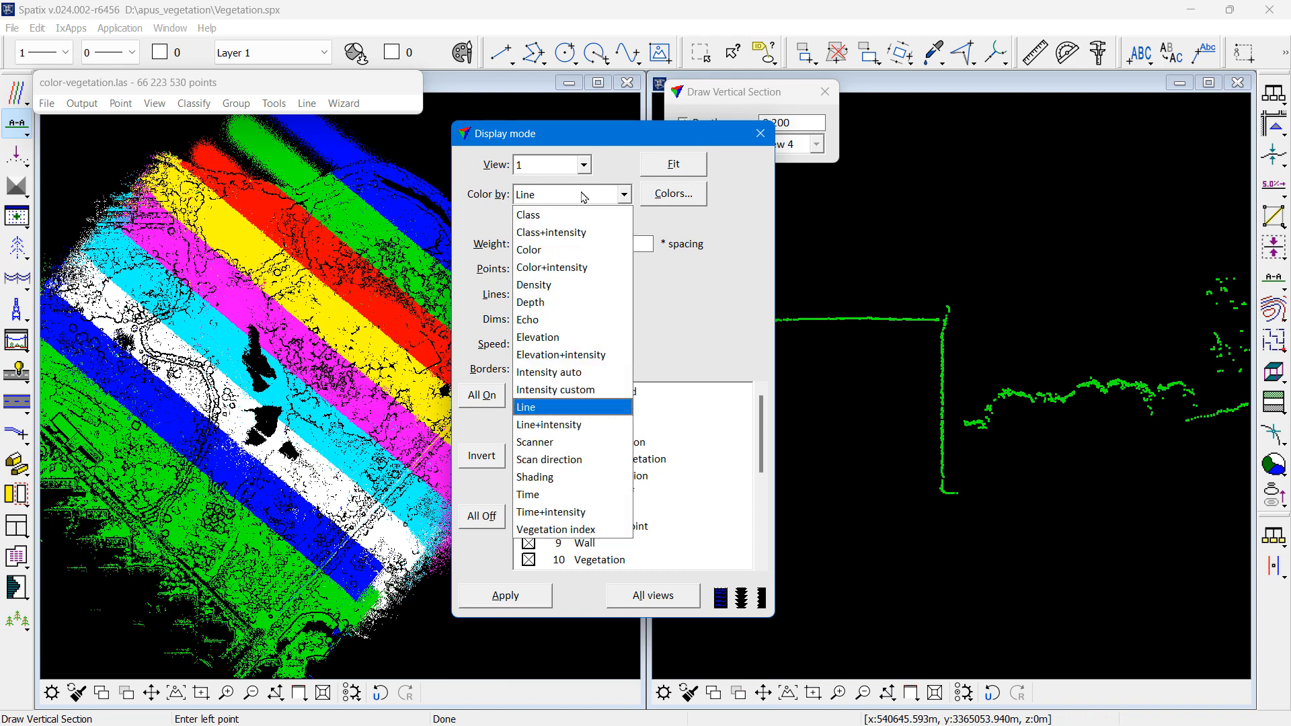
pyautogui.click(559, 251)
pyautogui.click(528, 603)
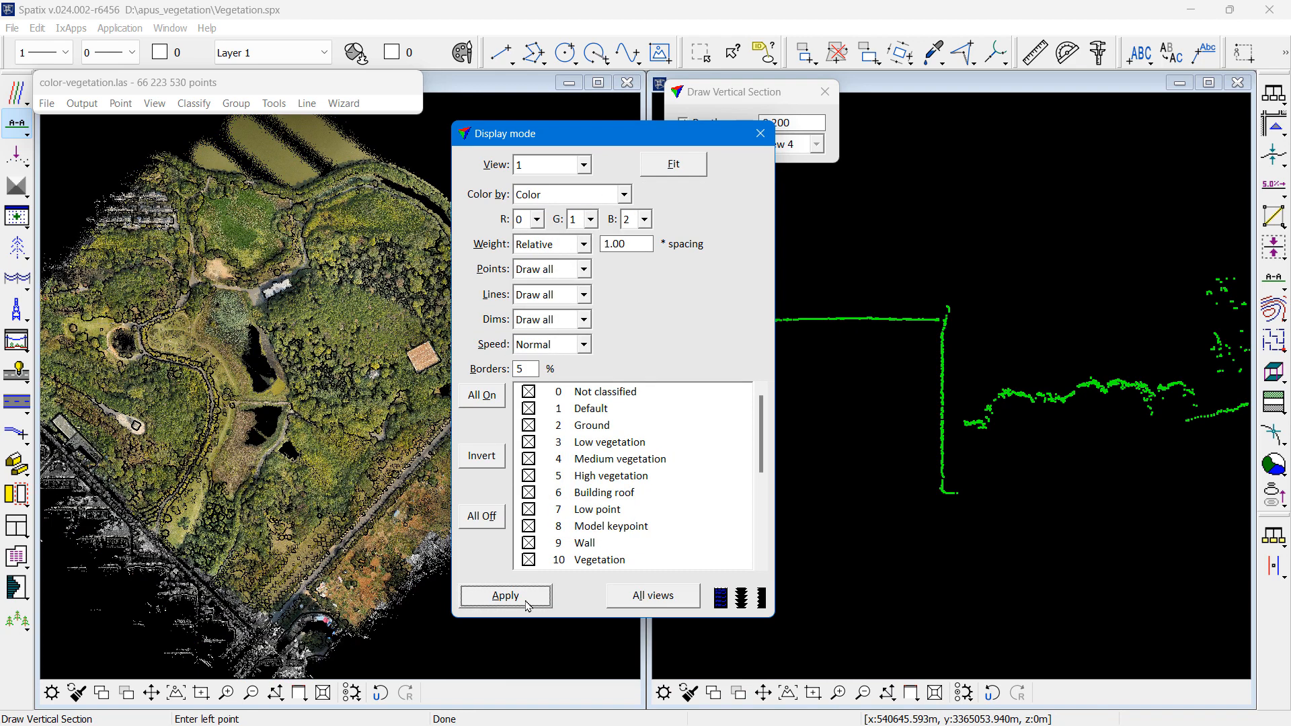
pyautogui.click(760, 133)
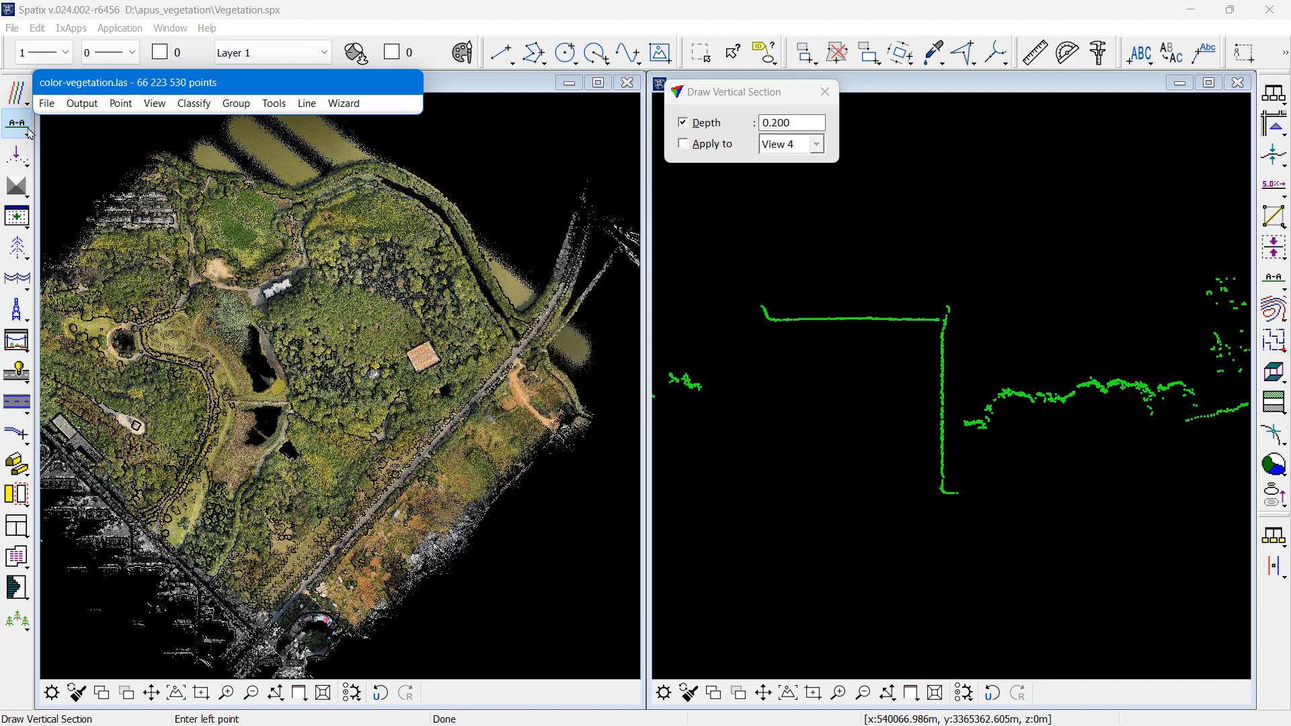
# - Draw a 0.2-deep vertical section across the middle of the road, display it in view 2 and enlarge the road surface
pyautogui.click(27, 131)
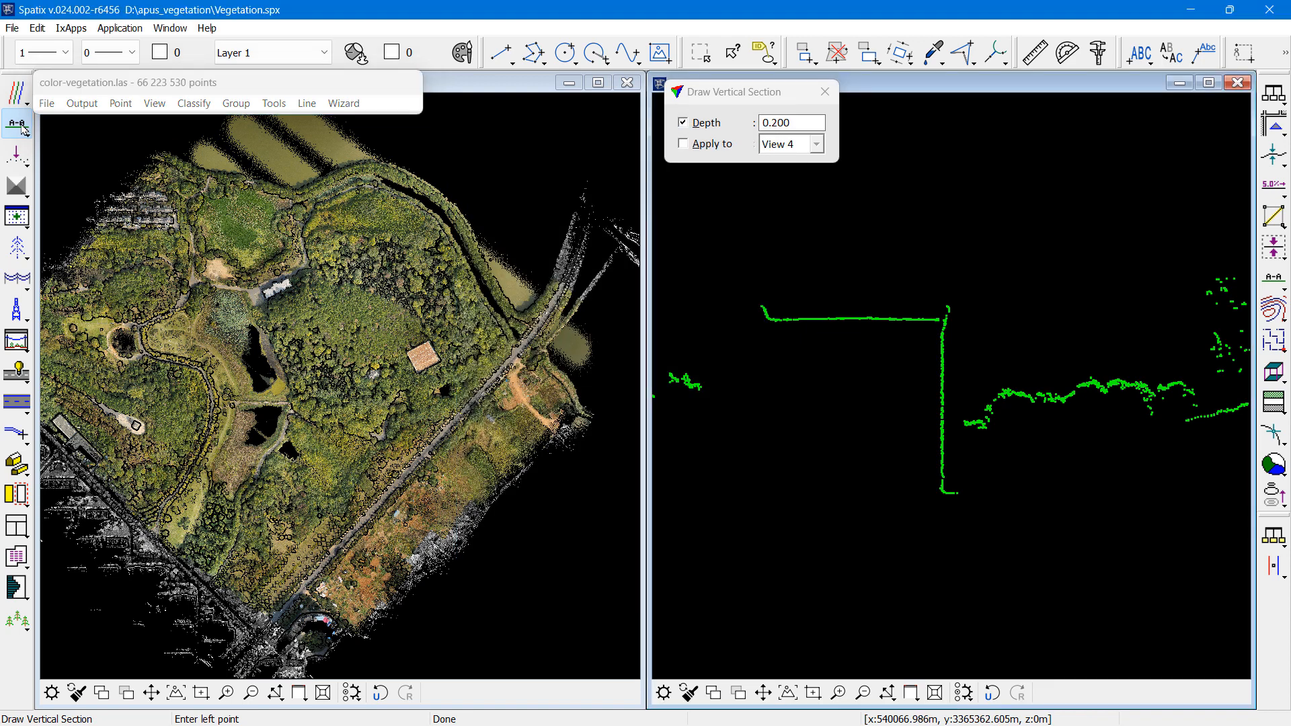
pyautogui.click(364, 506)
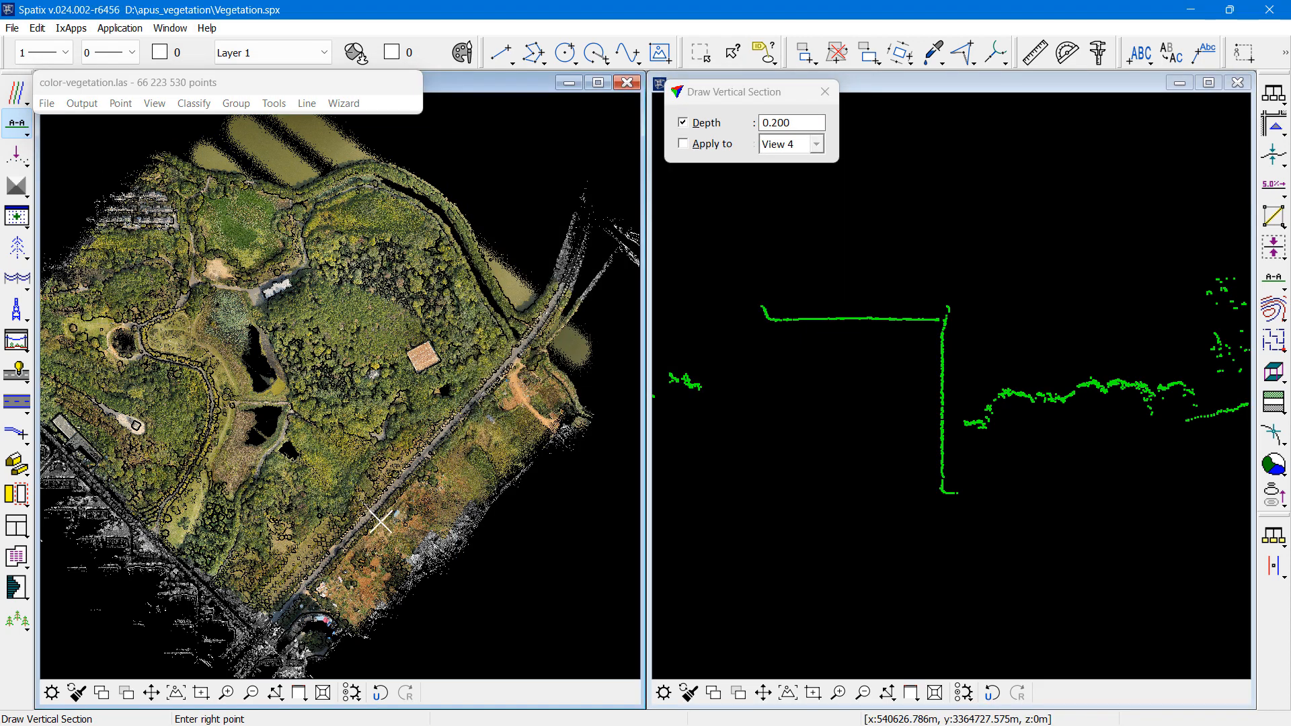
pyautogui.click(383, 521)
pyautogui.click(409, 498)
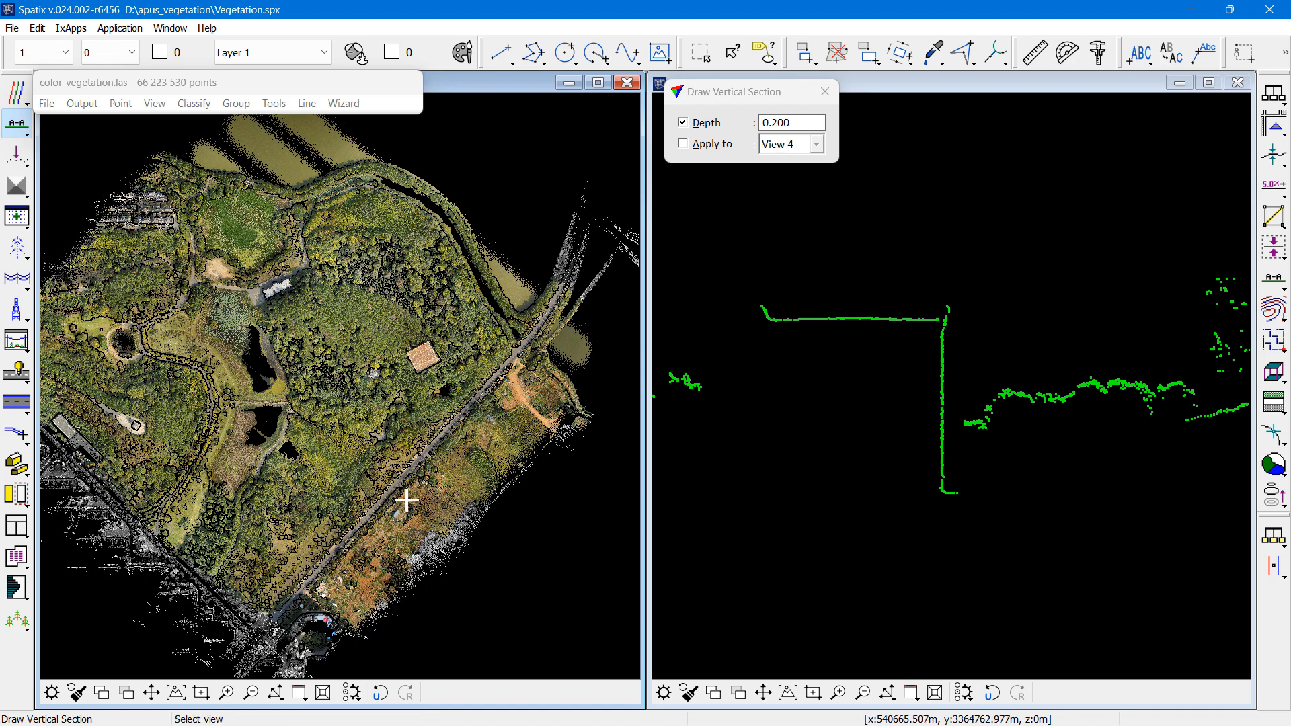
pyautogui.click(721, 475)
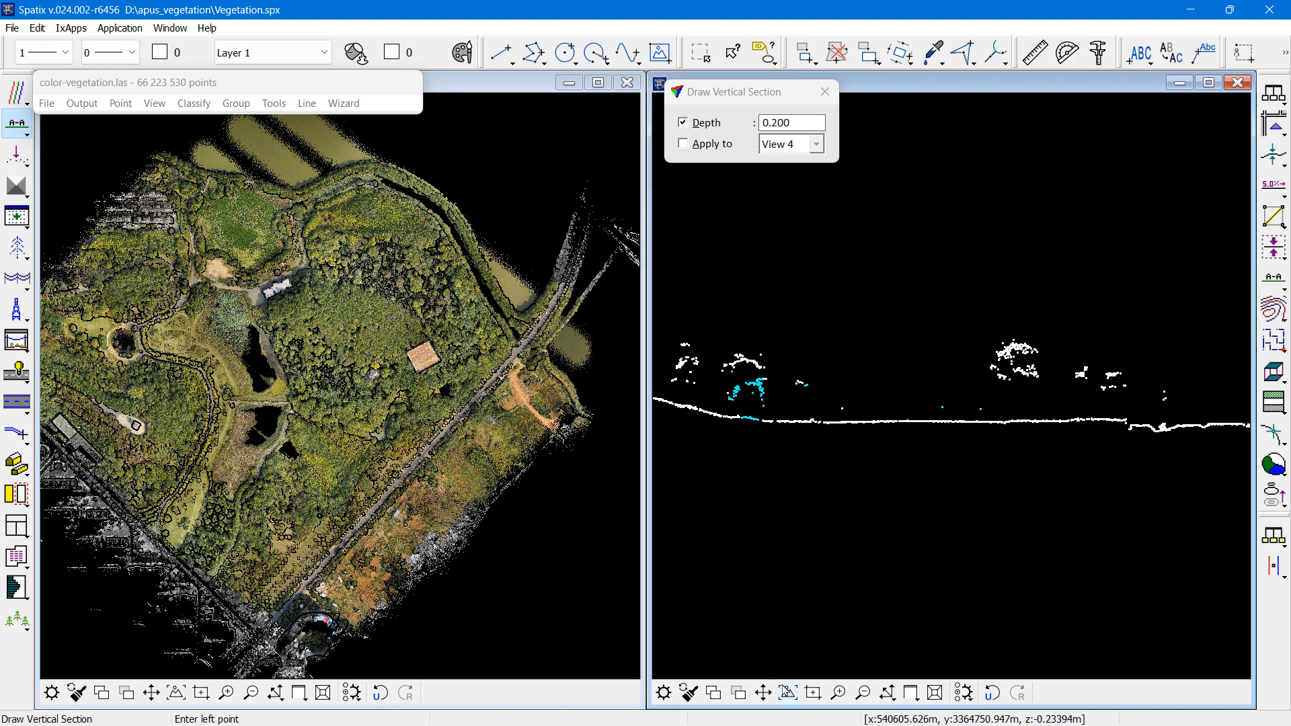
pyautogui.click(839, 693)
pyautogui.click(945, 450)
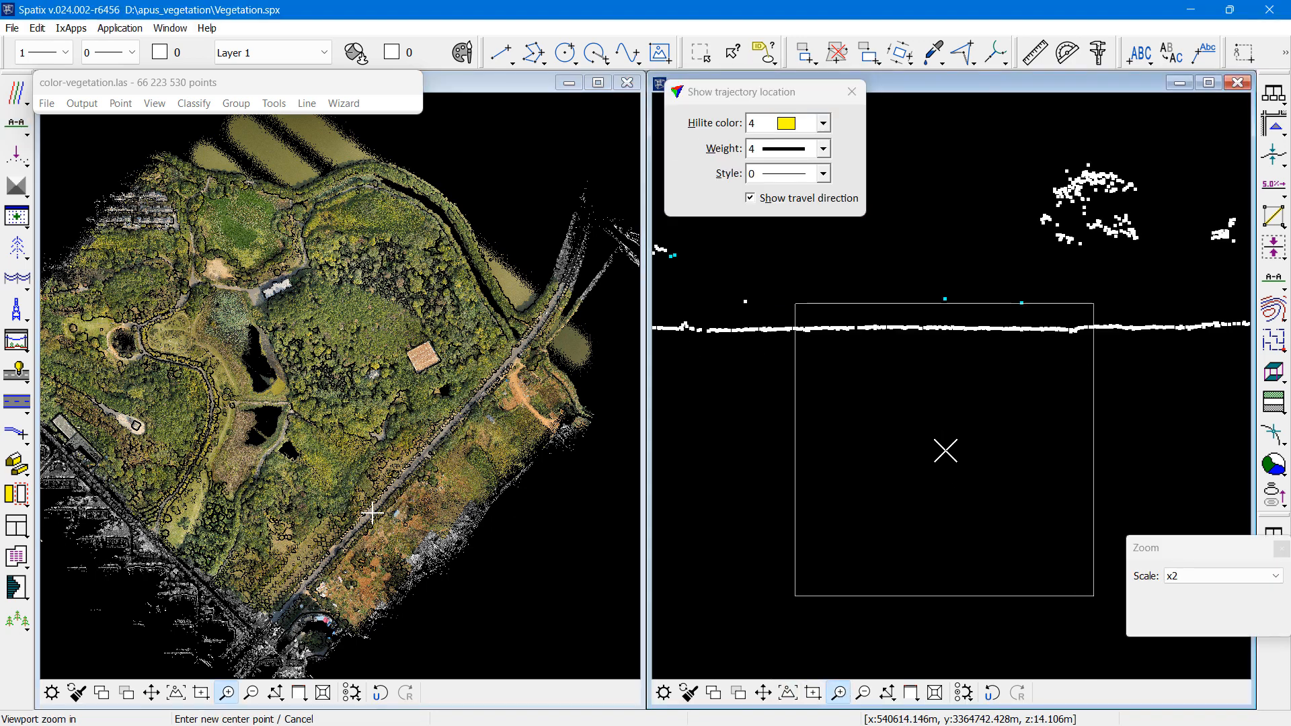
pyautogui.click(942, 345)
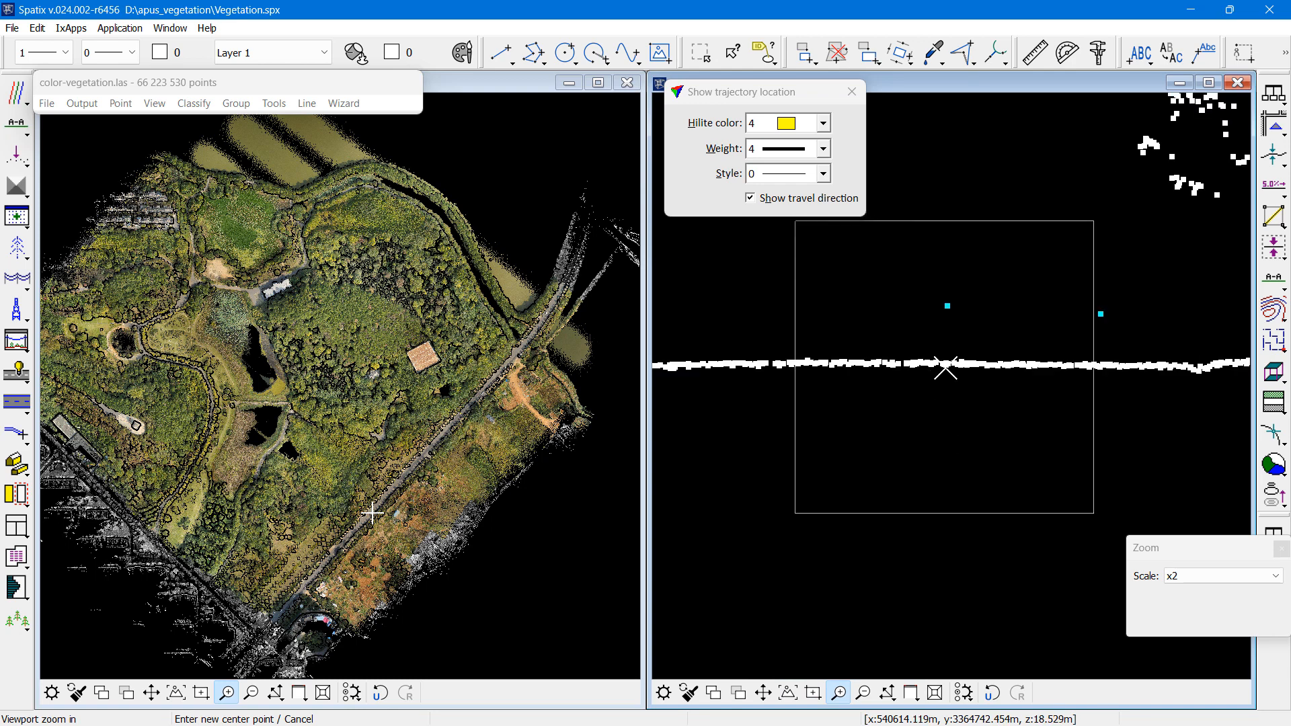
pyautogui.click(941, 345)
pyautogui.rightClick(952, 430)
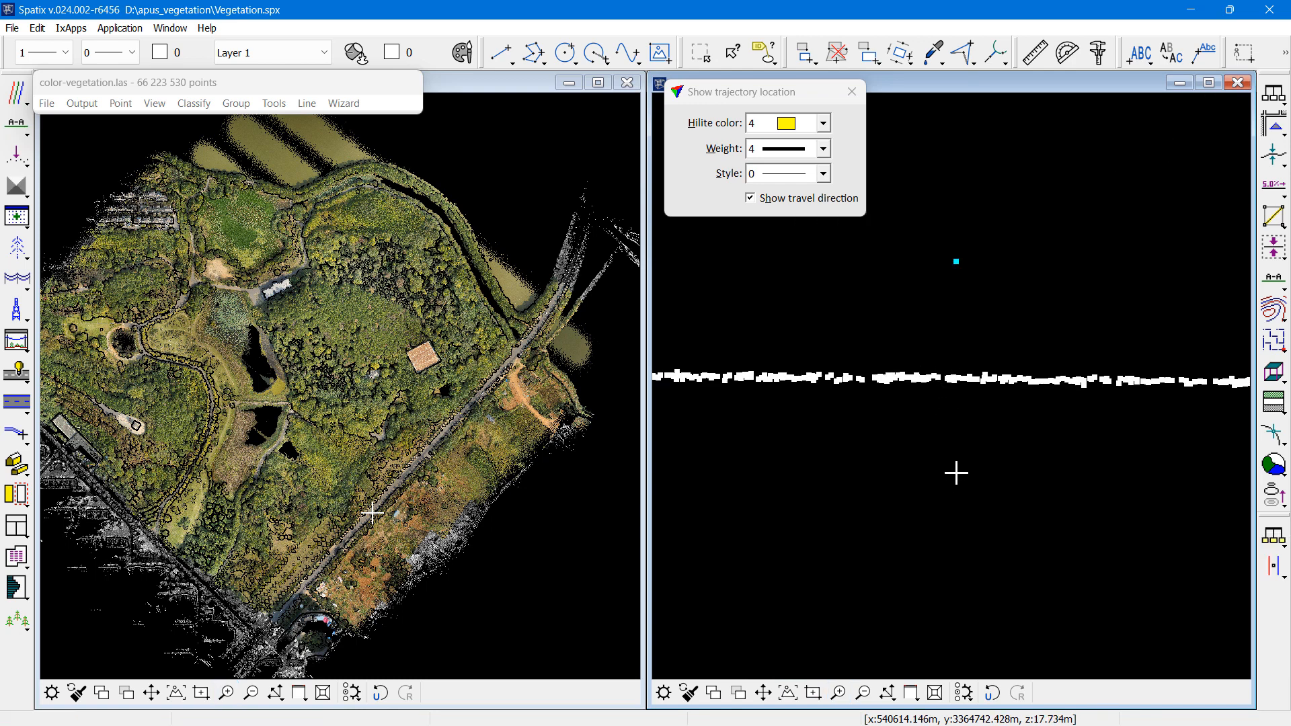
# - Process the drone data with only Smoothen and remove noise enabled, leaving out Cut overlap
pyautogui.click(349, 107)
pyautogui.click(398, 147)
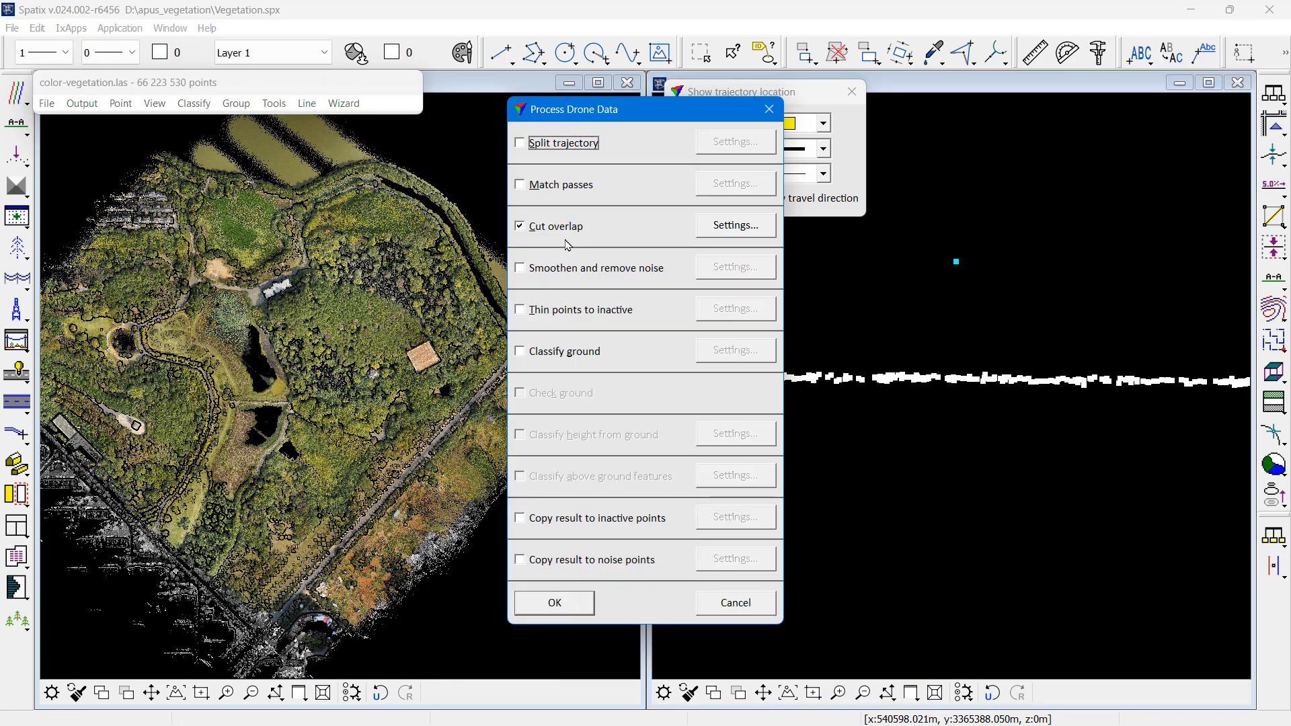
pyautogui.click(568, 267)
pyautogui.click(548, 227)
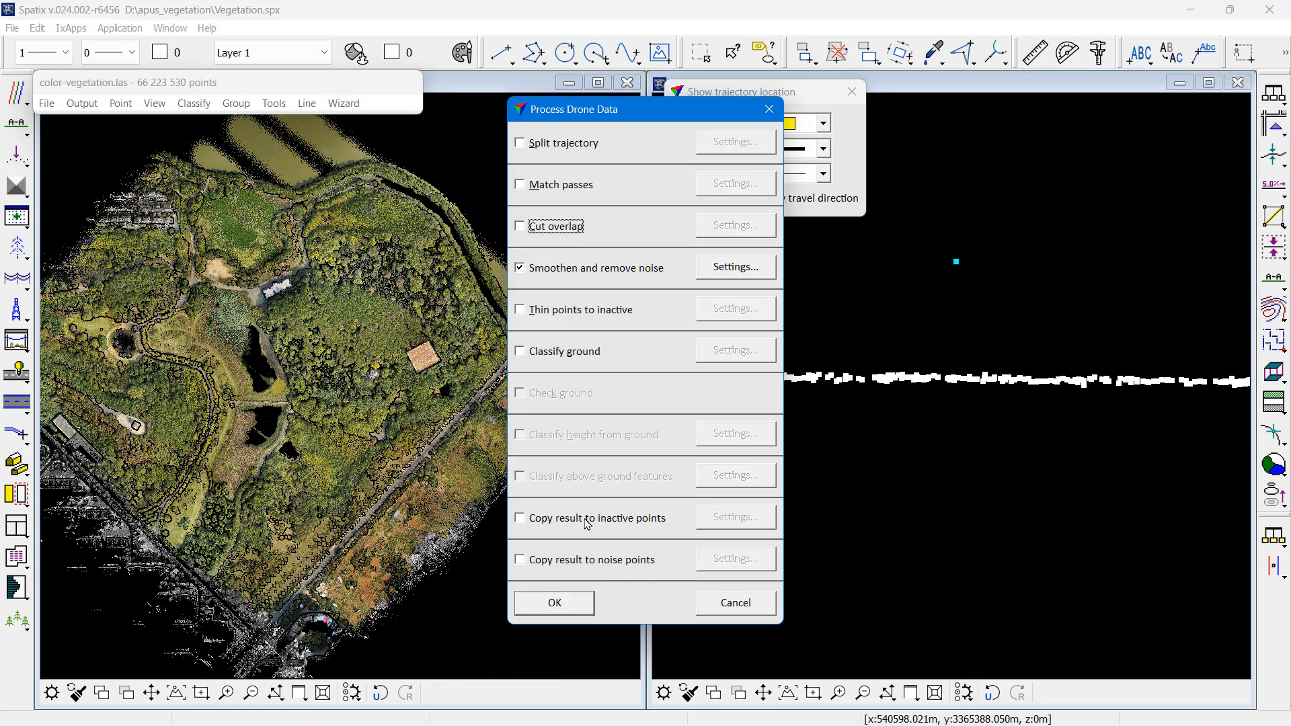
pyautogui.click(572, 604)
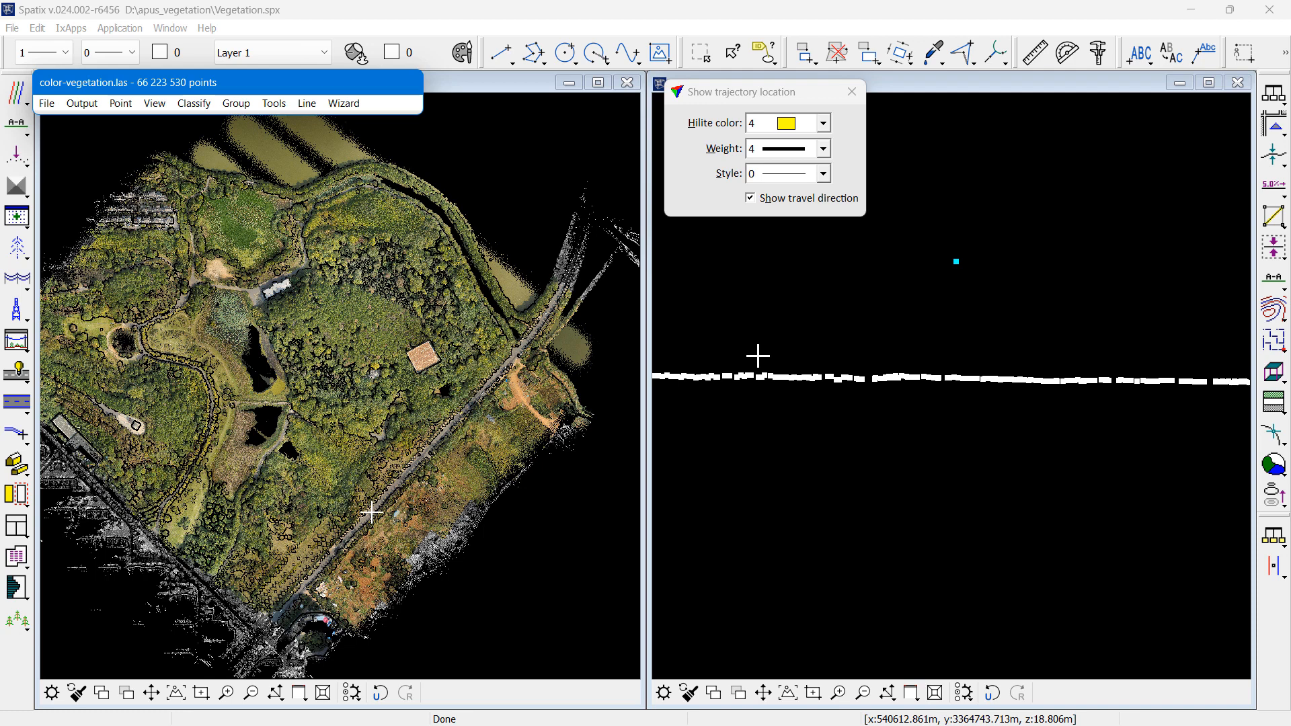
# - Process the drone data with only Thin points to inactive enabled, leaving out Smoothen and remove noise
pyautogui.click(345, 105)
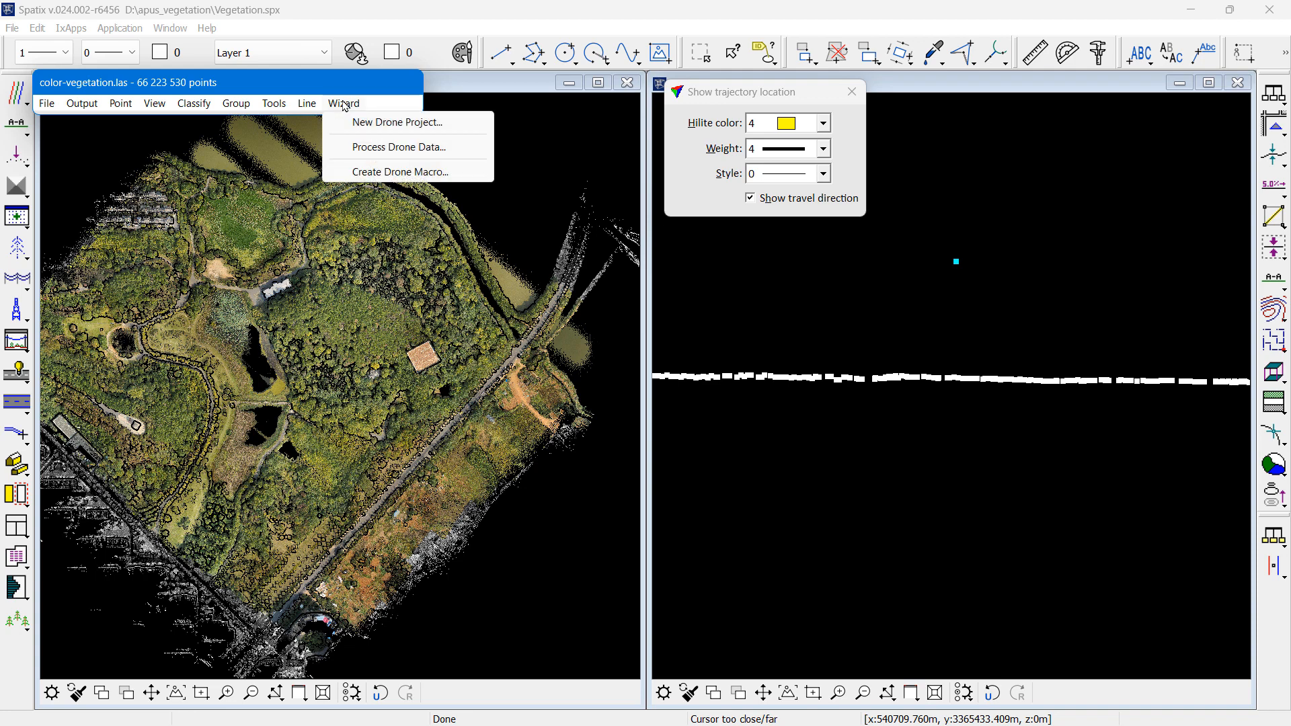
pyautogui.click(370, 149)
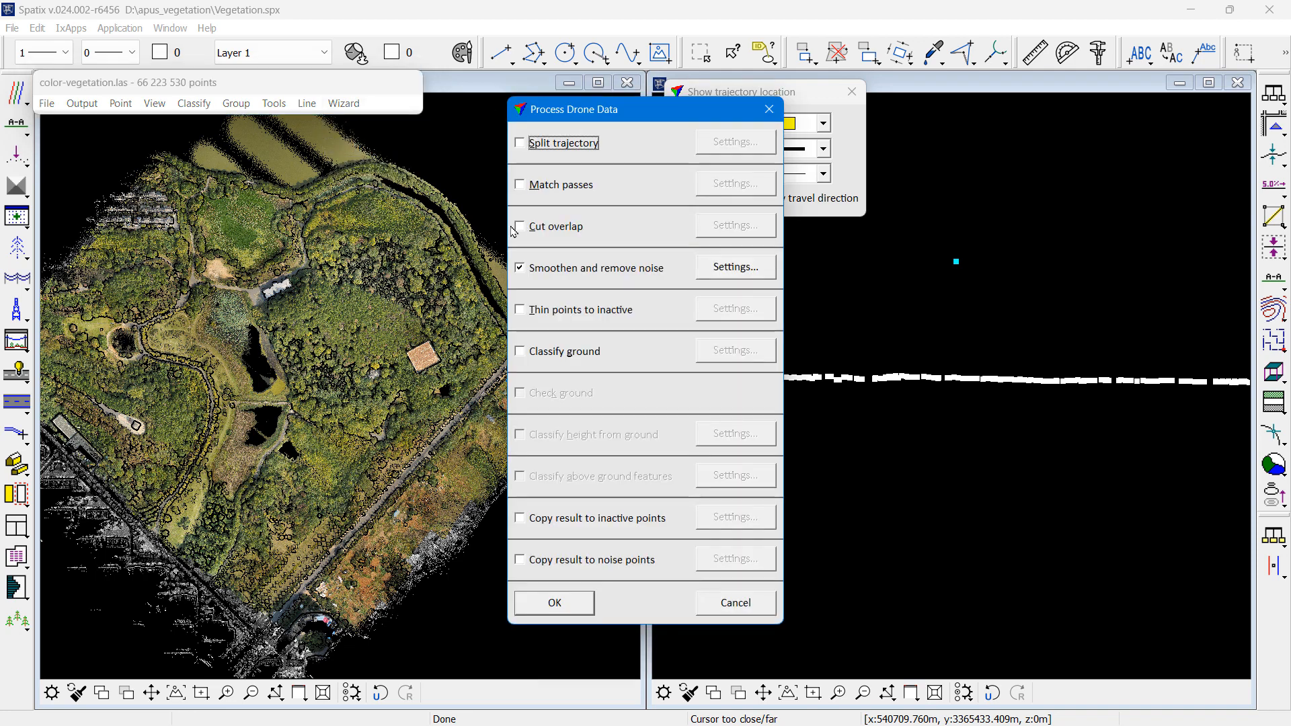
pyautogui.click(560, 266)
pyautogui.click(570, 311)
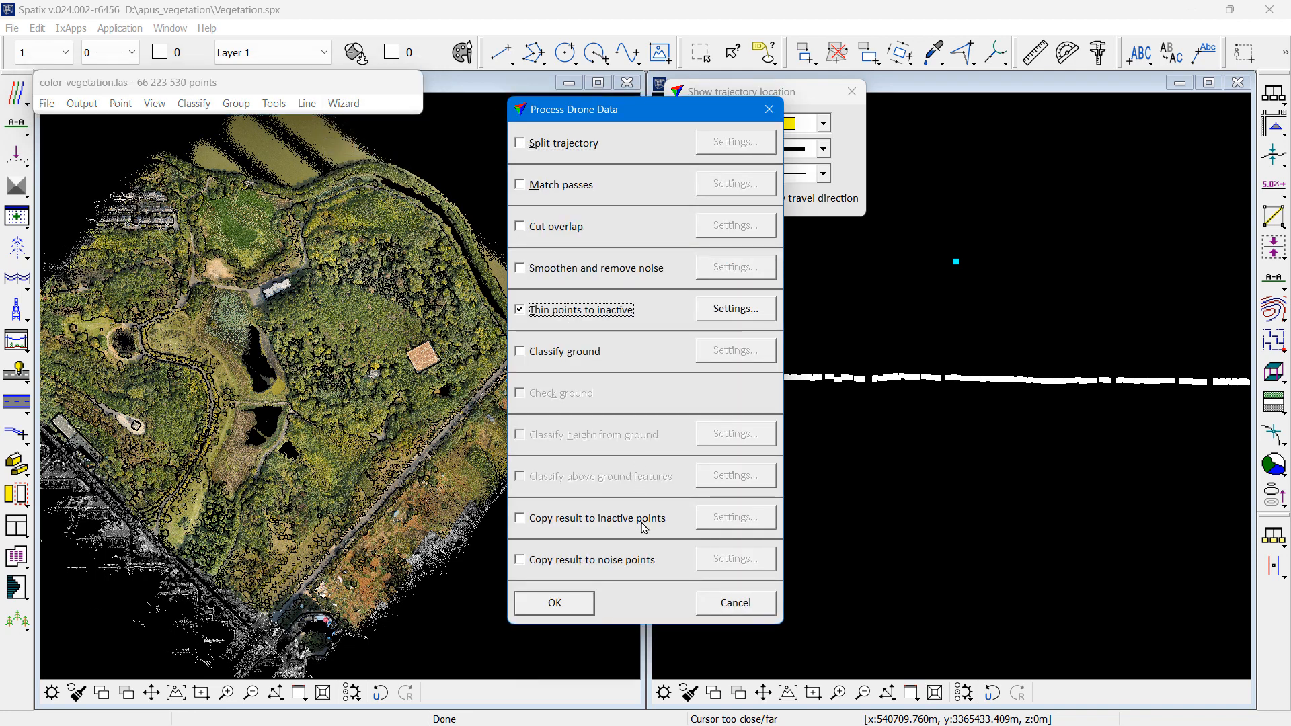
pyautogui.click(584, 608)
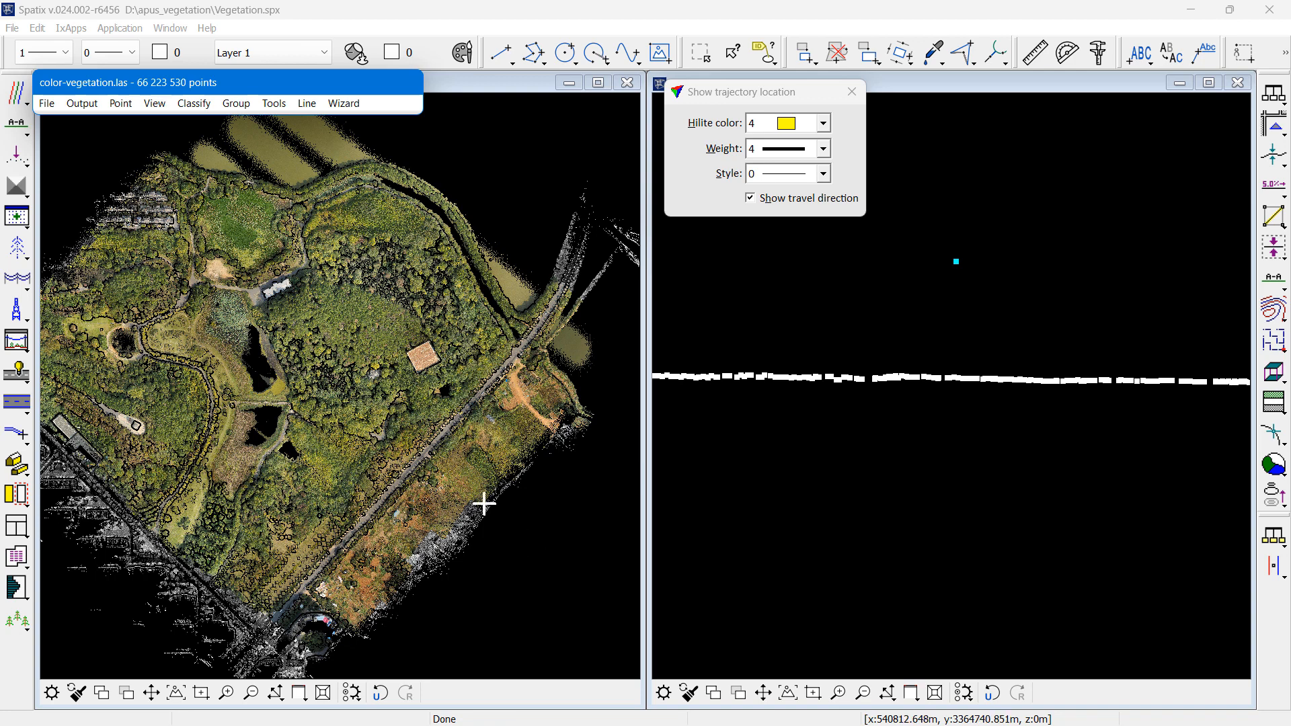
# - Open the point cloud statistics and examine the point counts per class down to the Inactive class
pyautogui.click(154, 105)
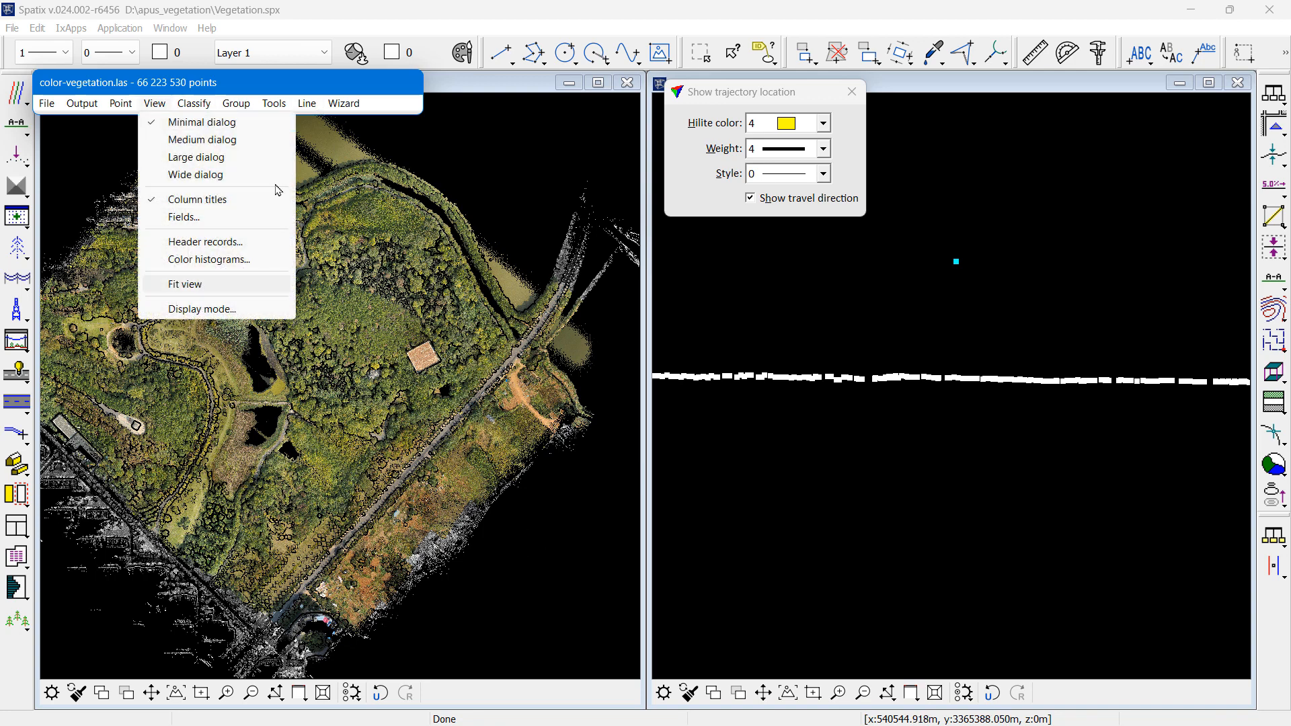
pyautogui.moveTo(273, 103)
pyautogui.click(340, 149)
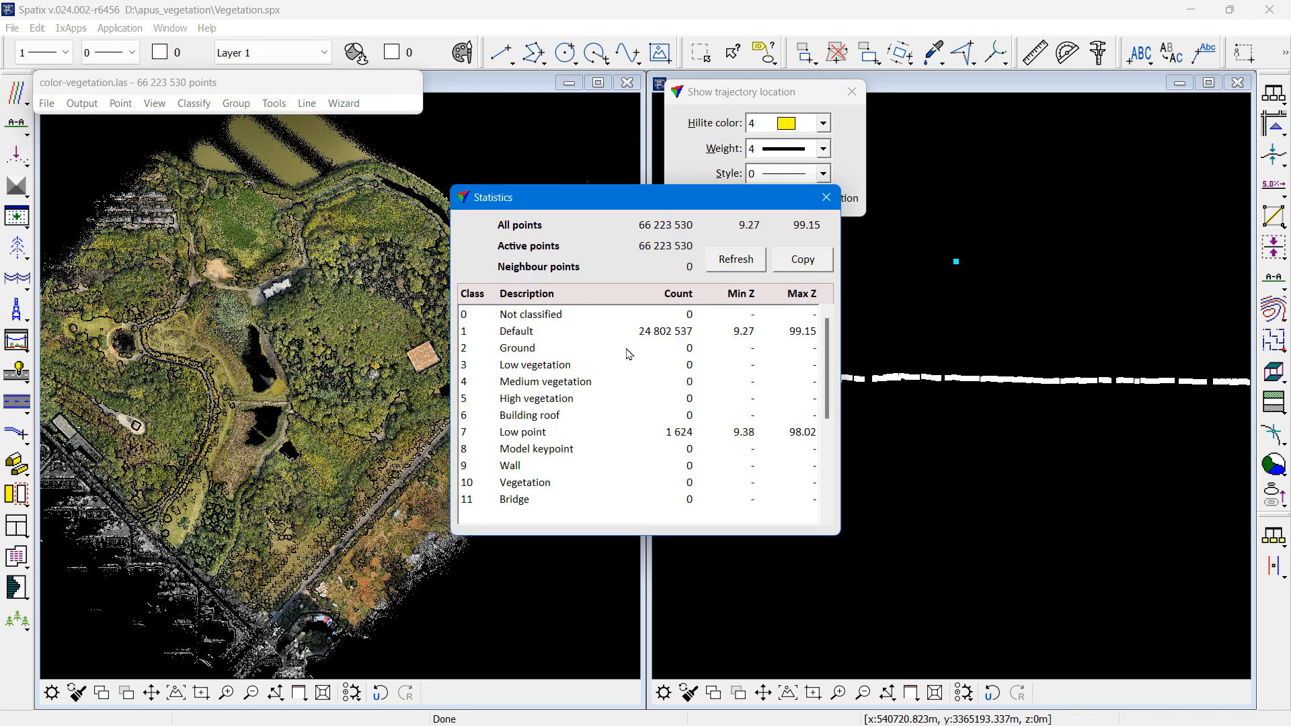
pyautogui.moveTo(828, 389); pyautogui.dragTo(829, 471)
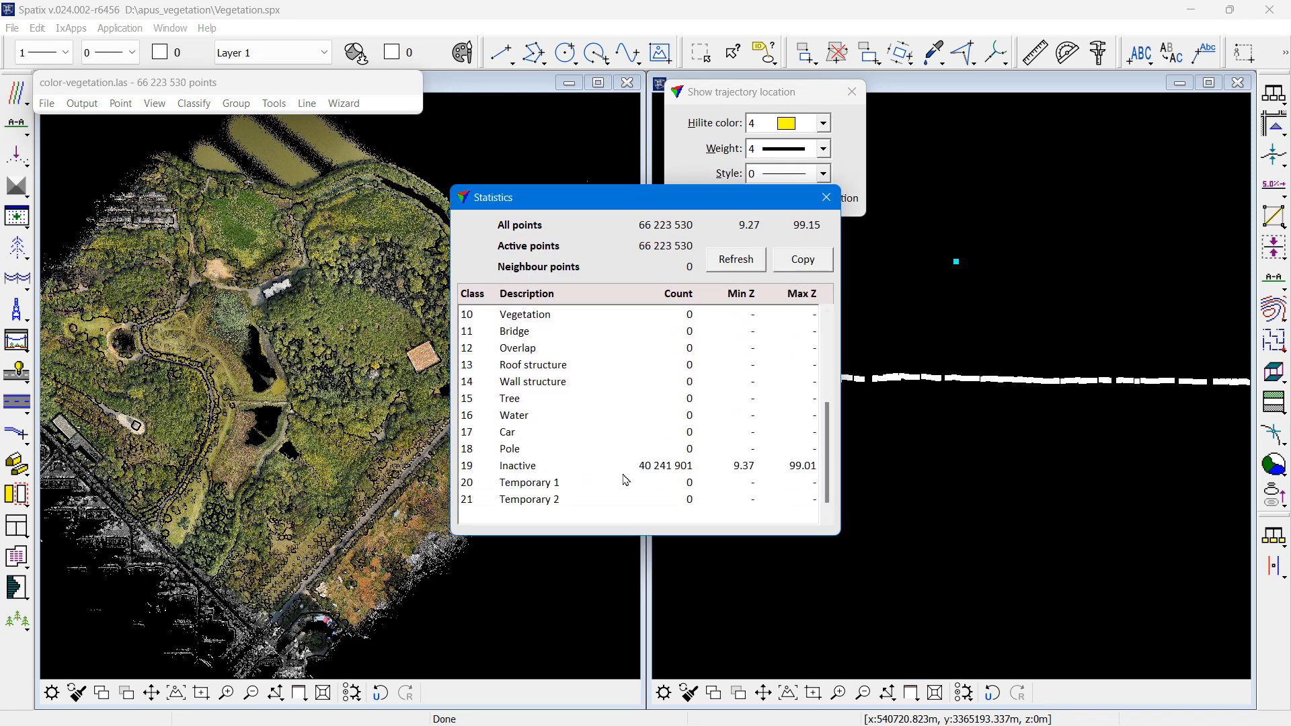
# - Close the statistics and hide the Inactive class in the view 2 point display
pyautogui.click(826, 198)
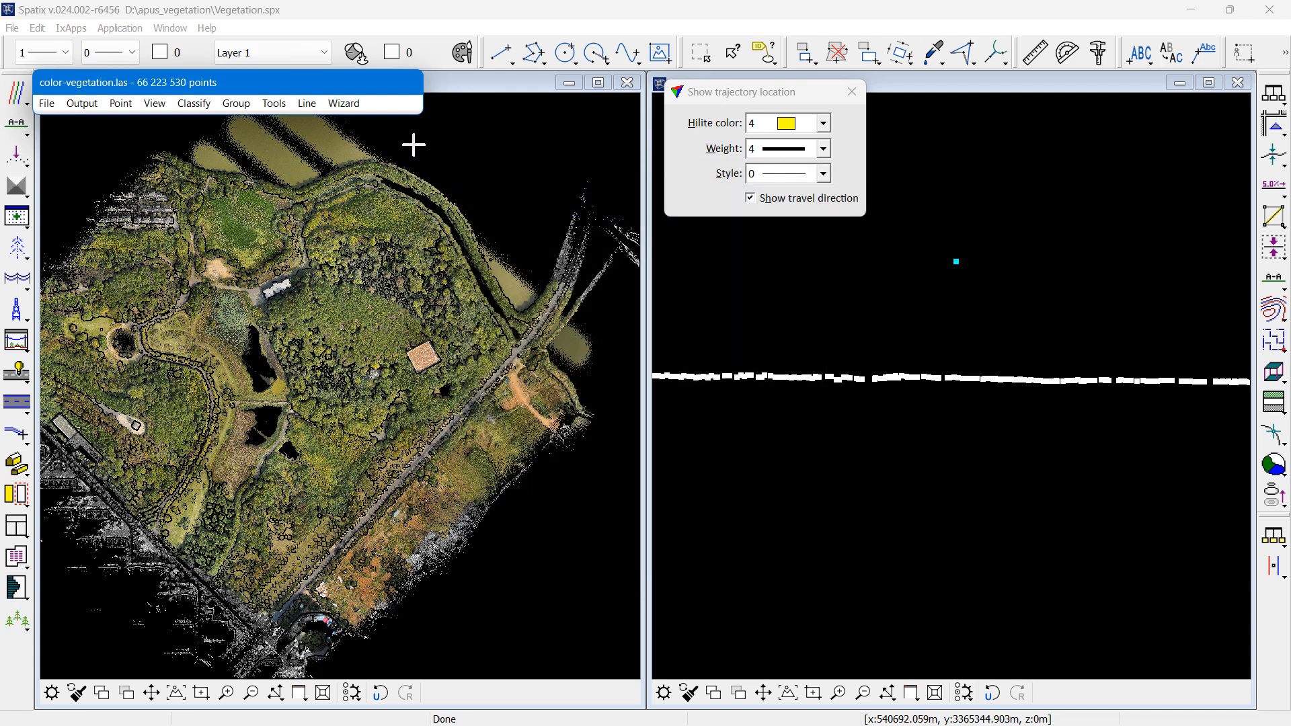
pyautogui.click(155, 103)
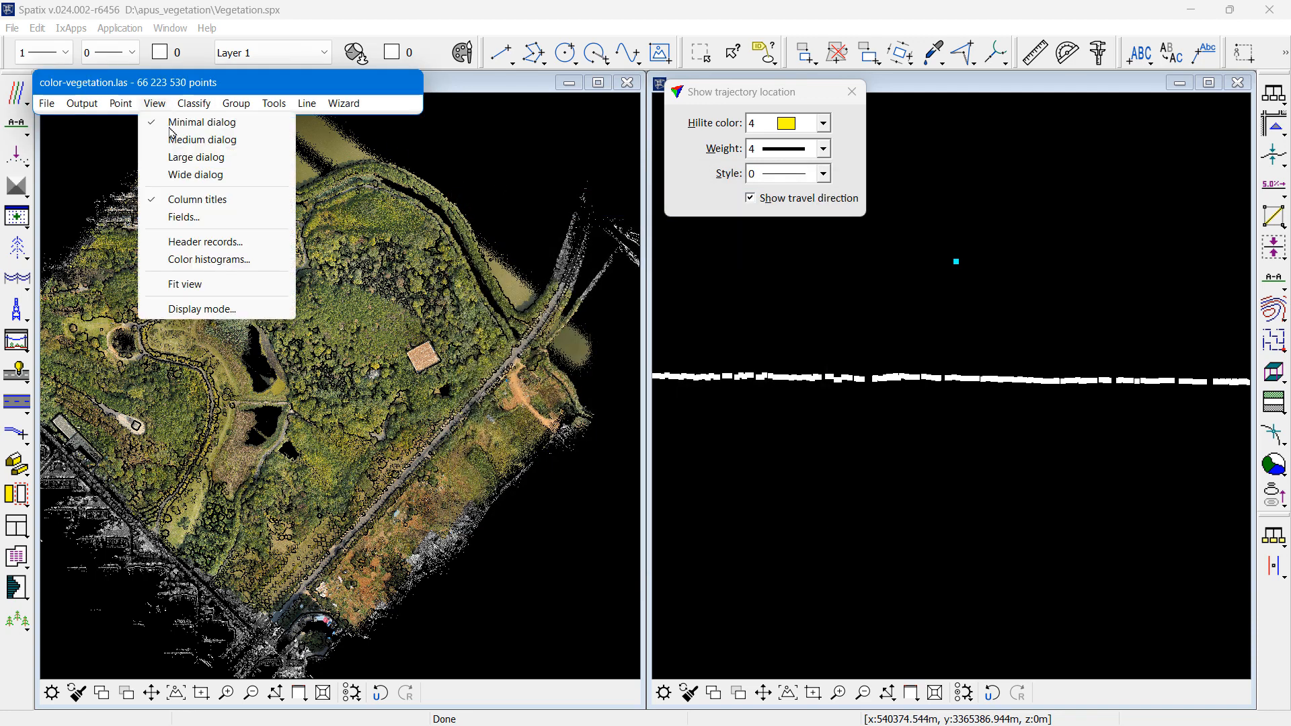
pyautogui.click(202, 309)
pyautogui.moveTo(760, 460); pyautogui.dragTo(764, 563)
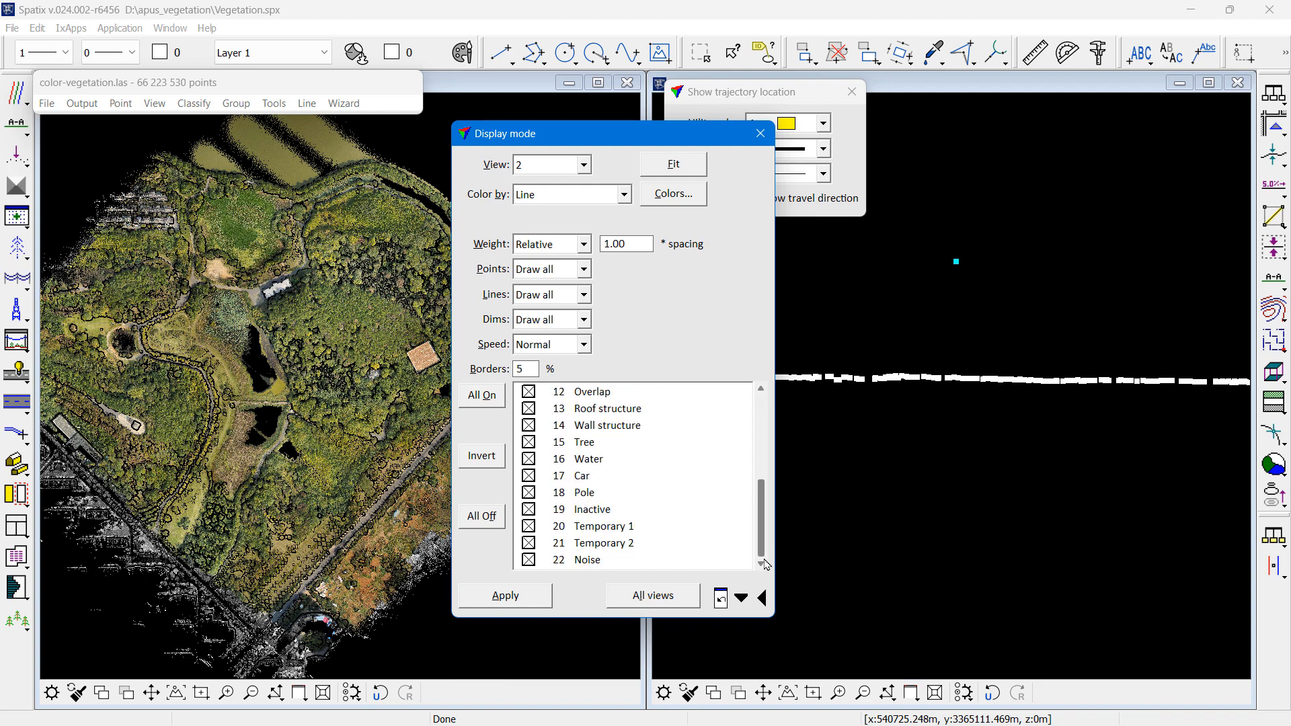
pyautogui.click(592, 510)
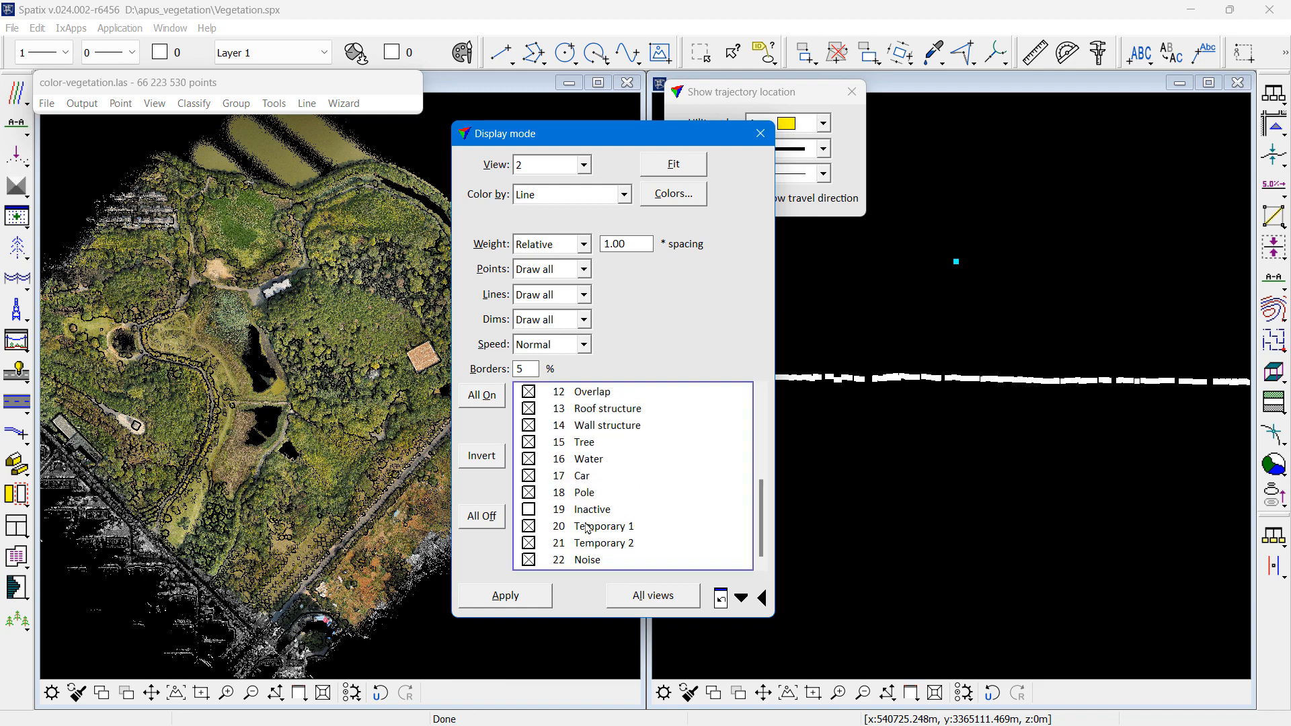
pyautogui.click(541, 598)
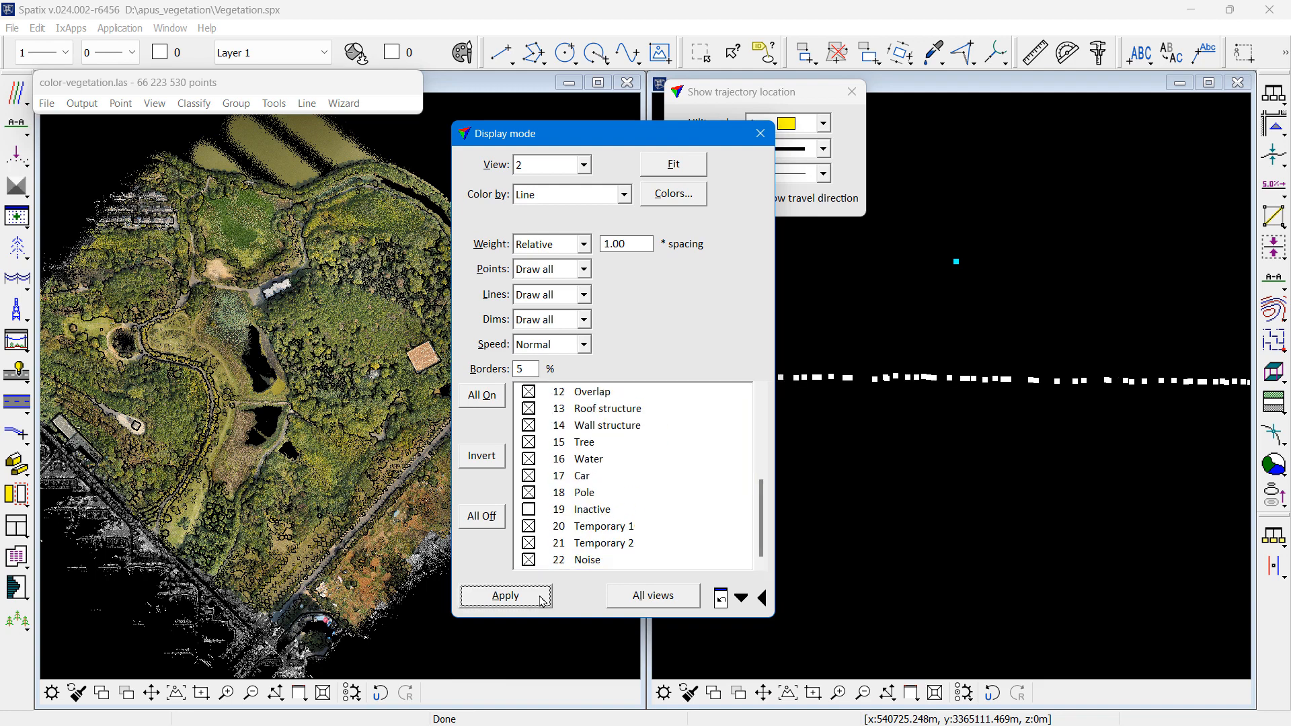
pyautogui.click(760, 134)
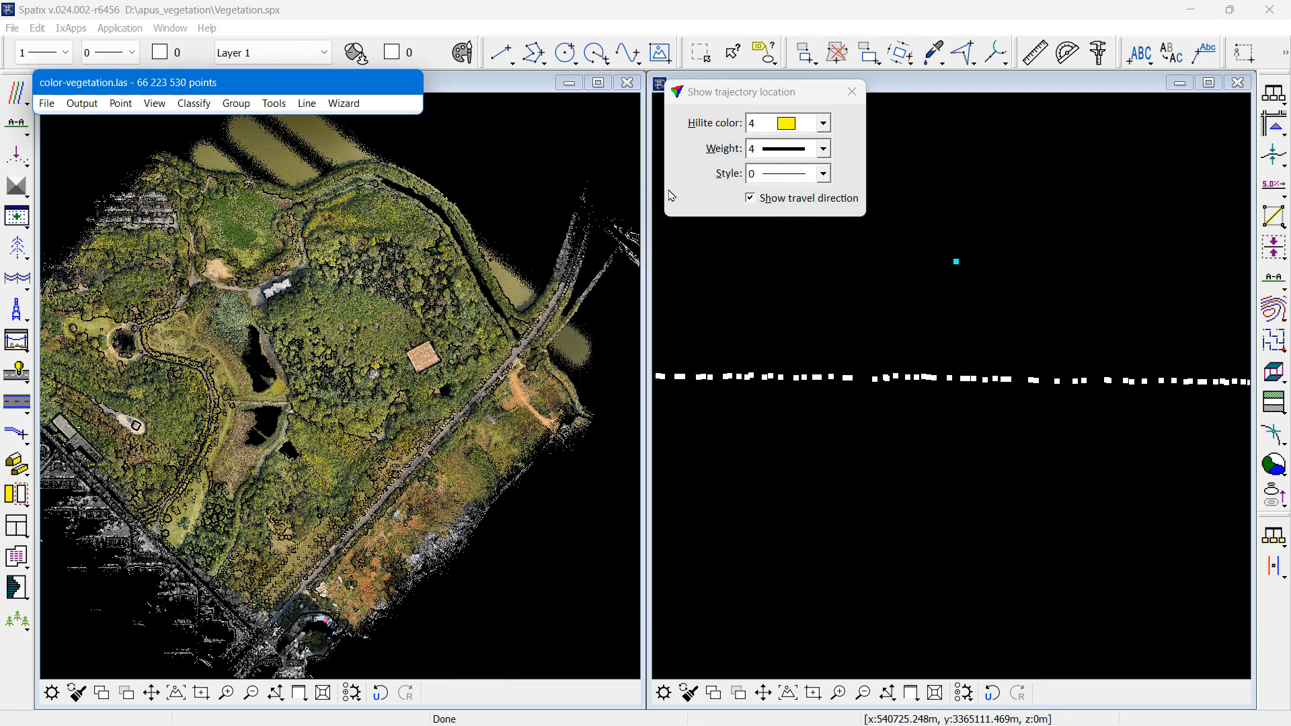
# - Process the drone data with only Classify ground enabled, leaving out Thin points to inactive
pyautogui.click(346, 104)
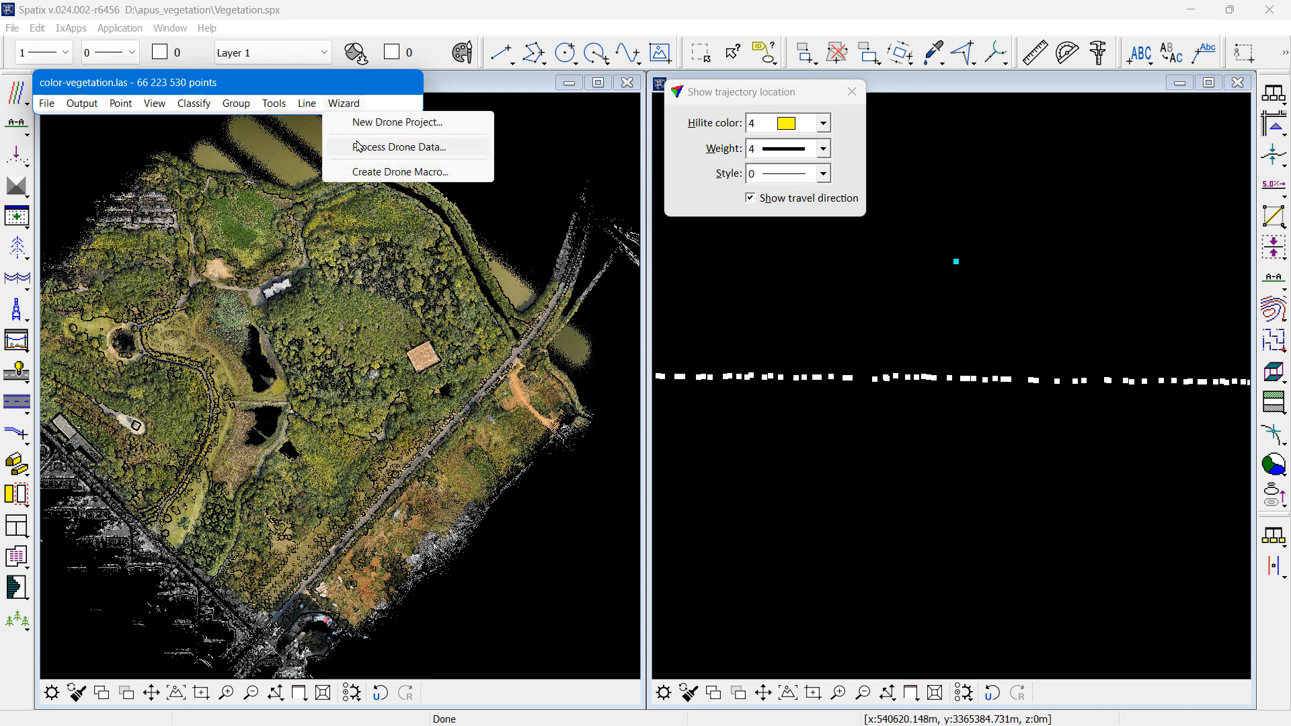
pyautogui.click(359, 146)
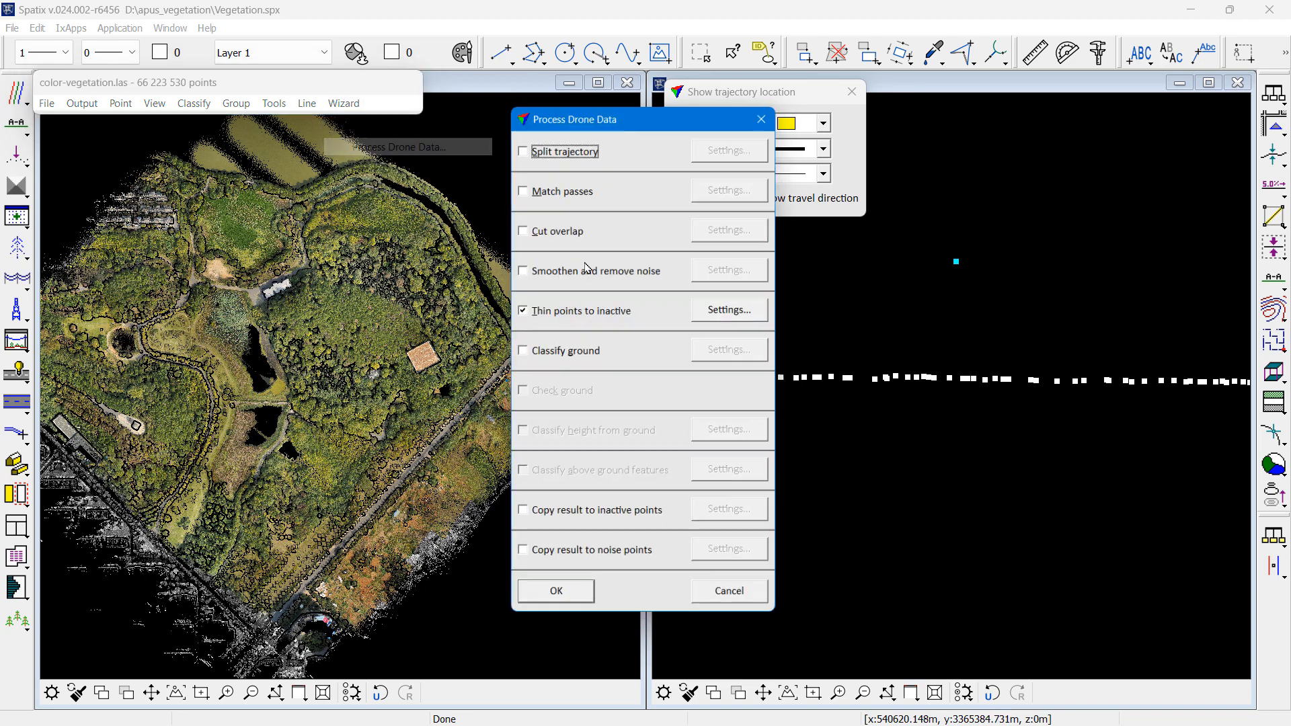
pyautogui.click(563, 351)
pyautogui.click(567, 317)
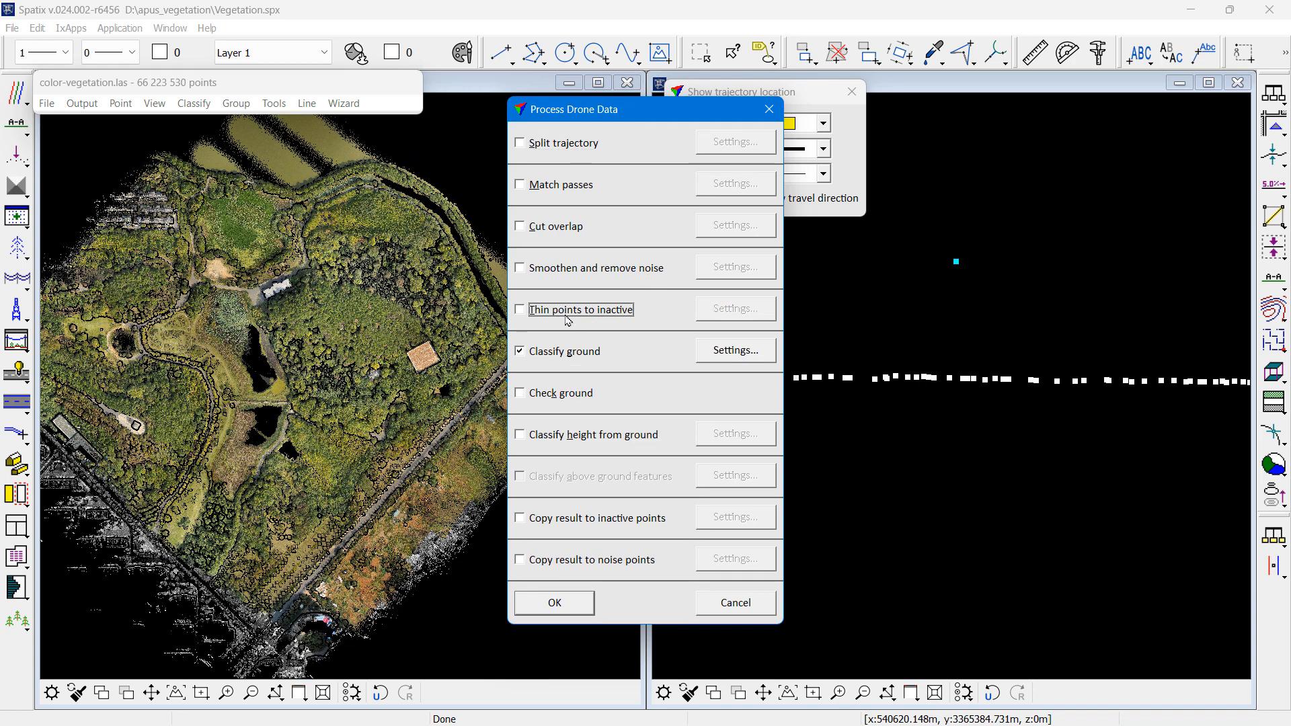
pyautogui.click(584, 603)
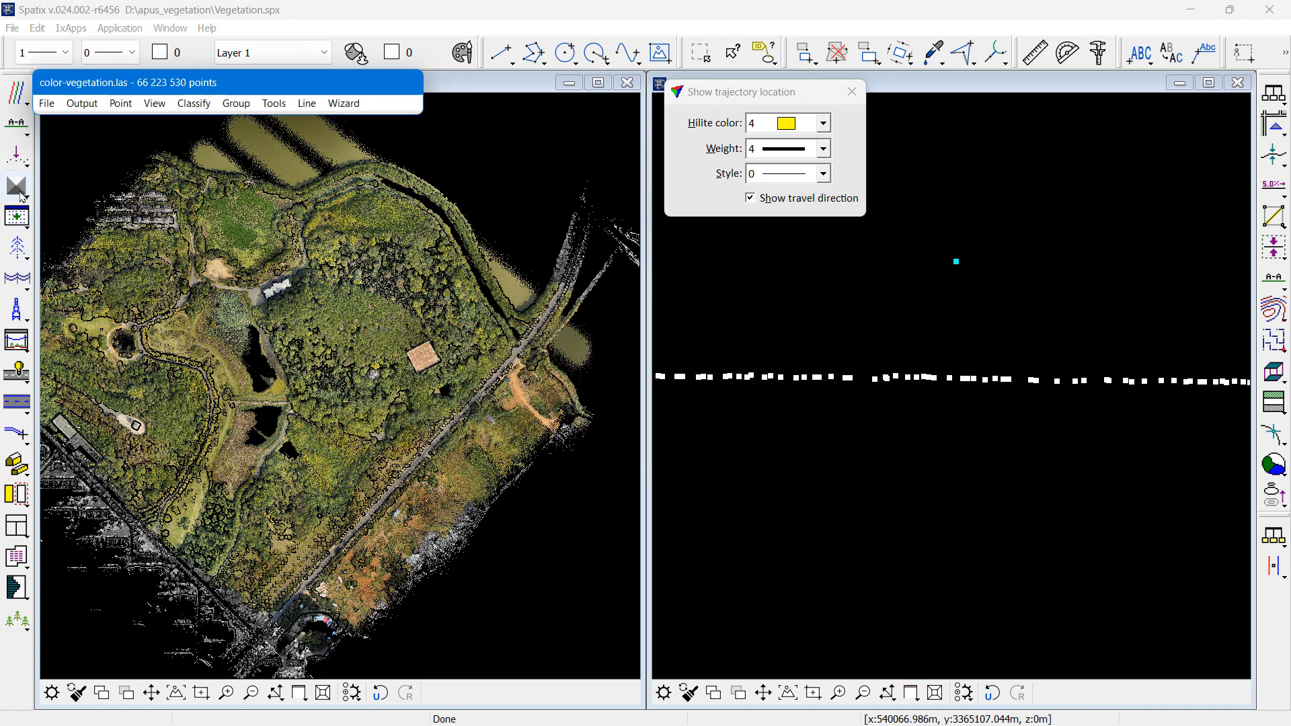
# - Create an editable surface model from the Ground class
pyautogui.click(19, 188)
pyautogui.click(106, 190)
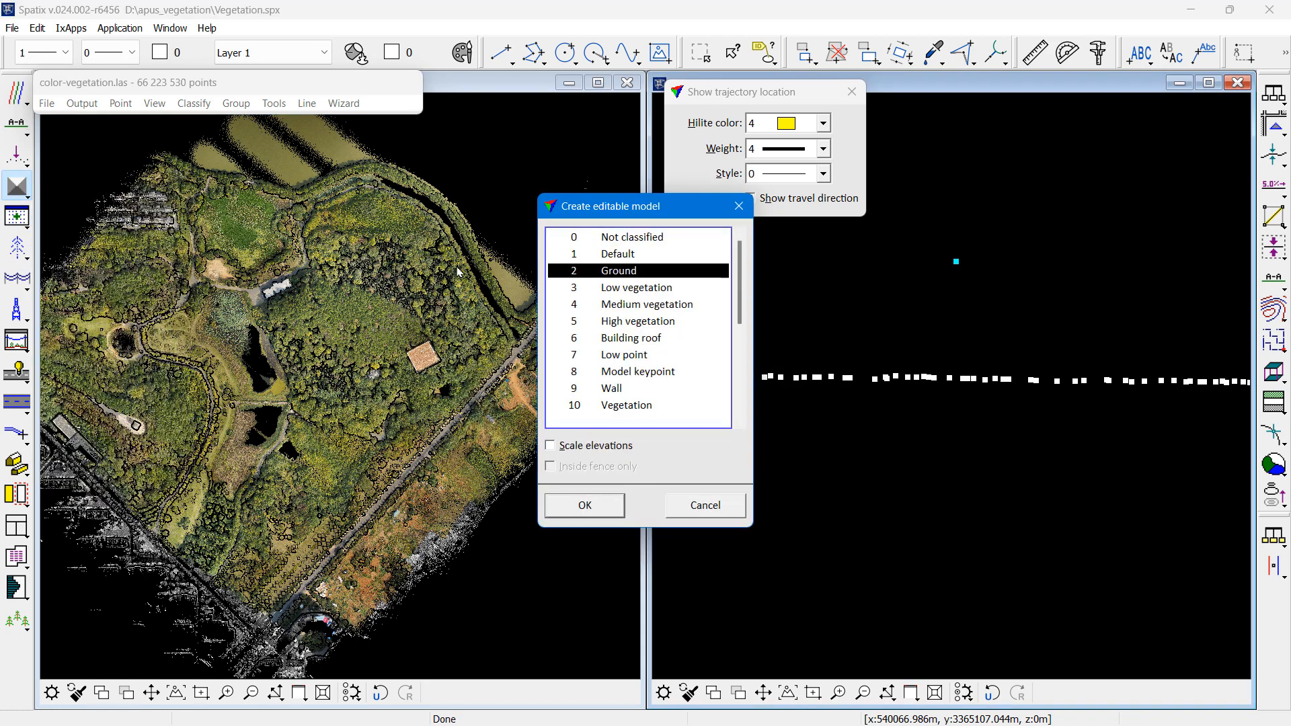
pyautogui.click(605, 497)
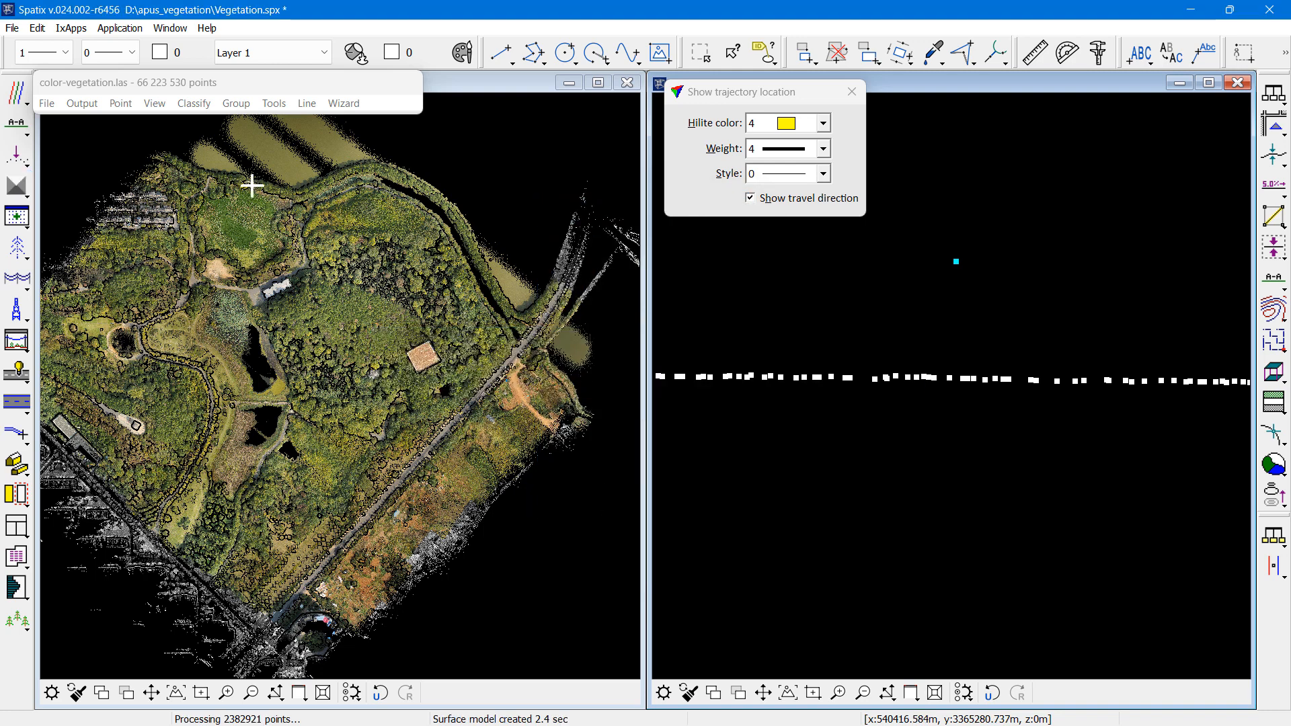
# - Display the Ground model as a shaded surface in view 1 with sun angle 15 and sun azimuth 315
pyautogui.click(1269, 310)
pyautogui.click(1191, 456)
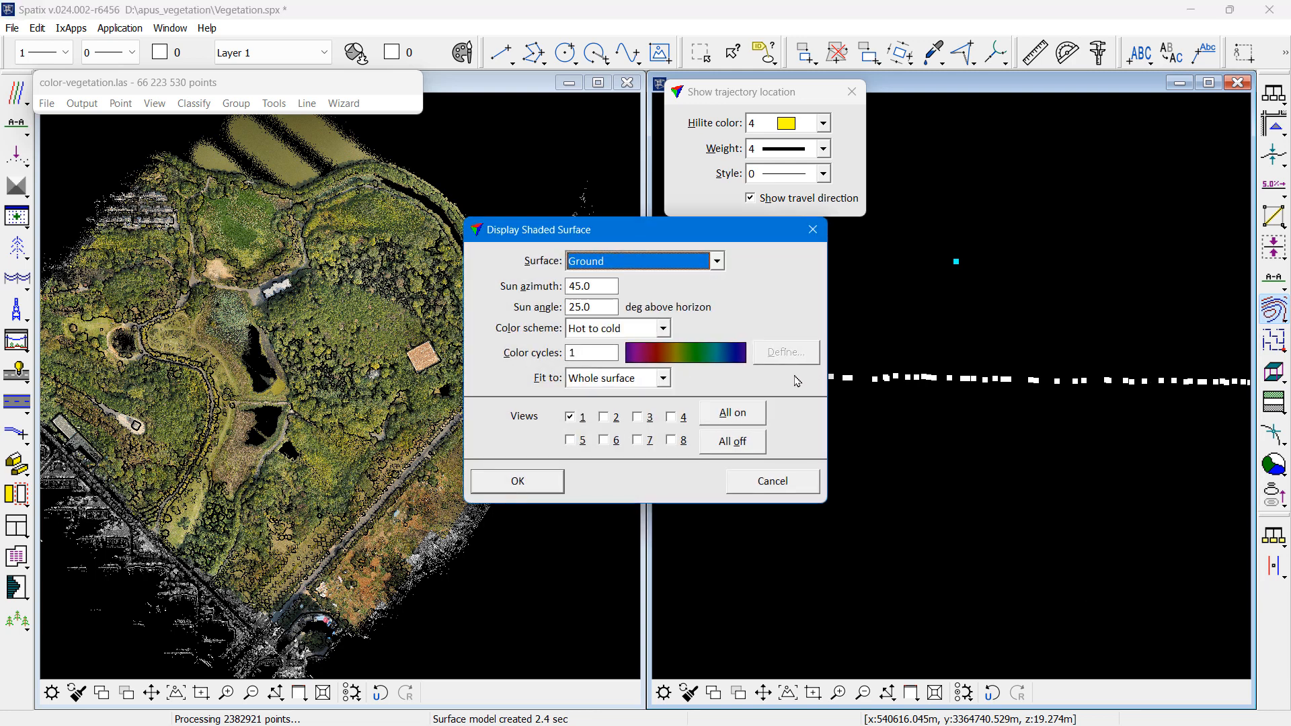
pyautogui.moveTo(607, 306); pyautogui.dragTo(524, 306)
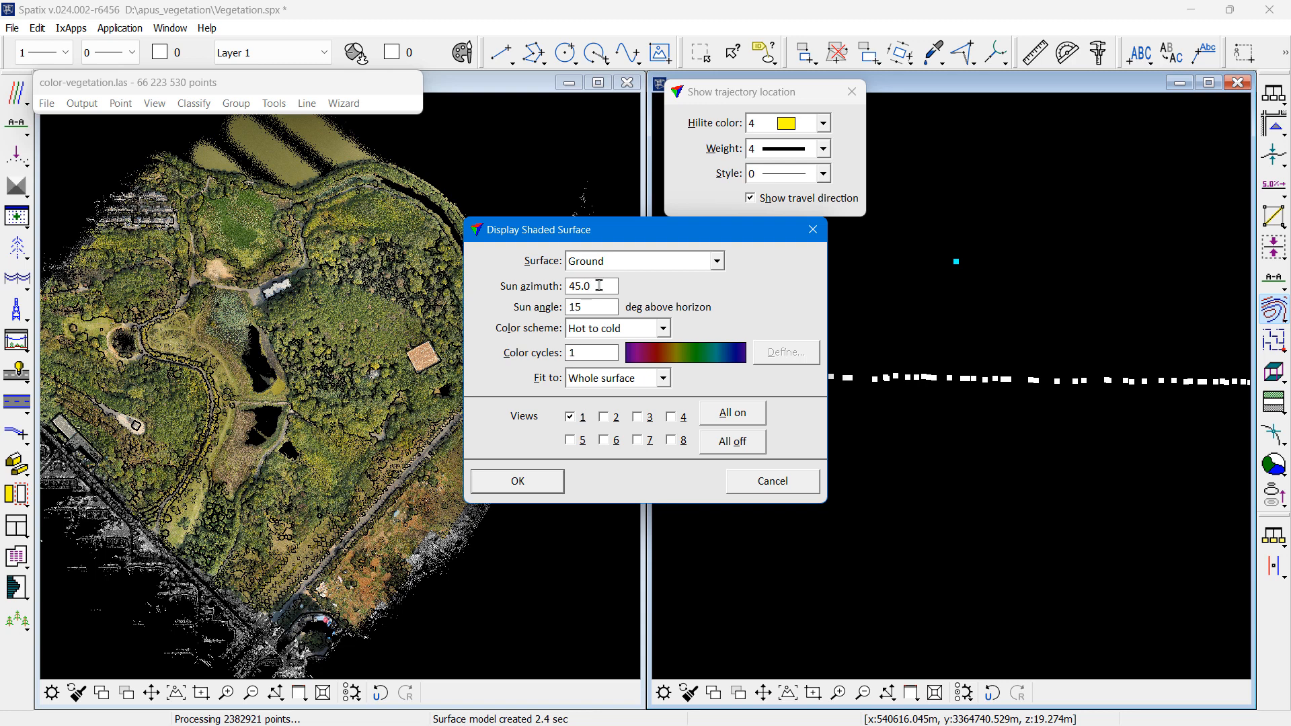
pyautogui.moveTo(599, 285); pyautogui.dragTo(557, 285)
pyautogui.write('315.0')
pyautogui.press('Tab')
pyautogui.click(552, 480)
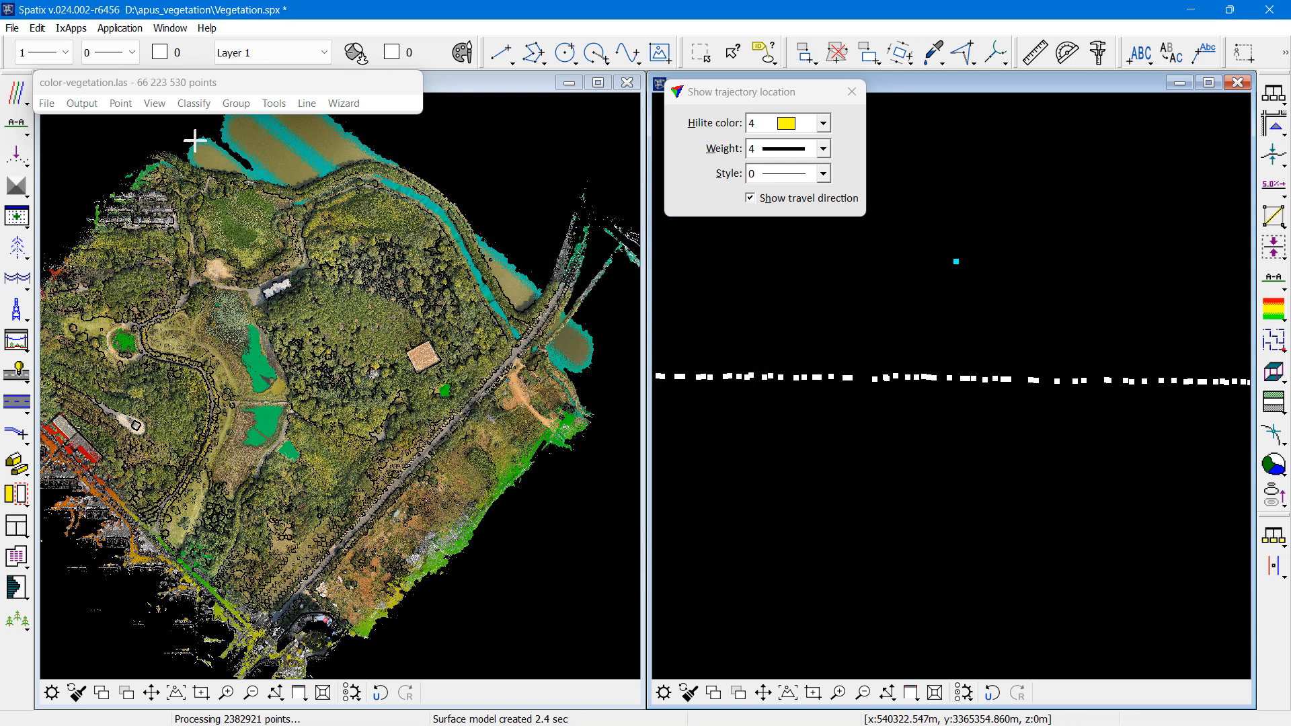
# - Hide all point classes in view 1 so only the shaded surface is drawn
pyautogui.click(152, 104)
pyautogui.click(202, 308)
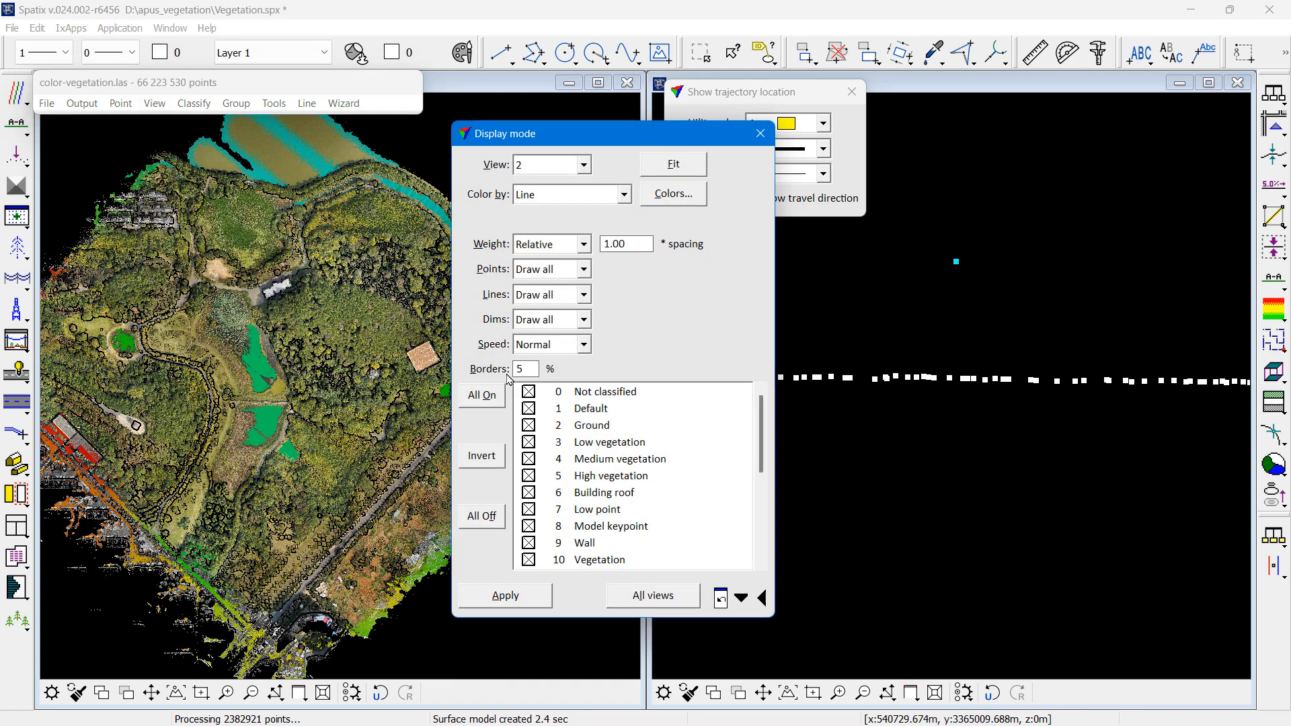
pyautogui.click(546, 165)
pyautogui.click(538, 180)
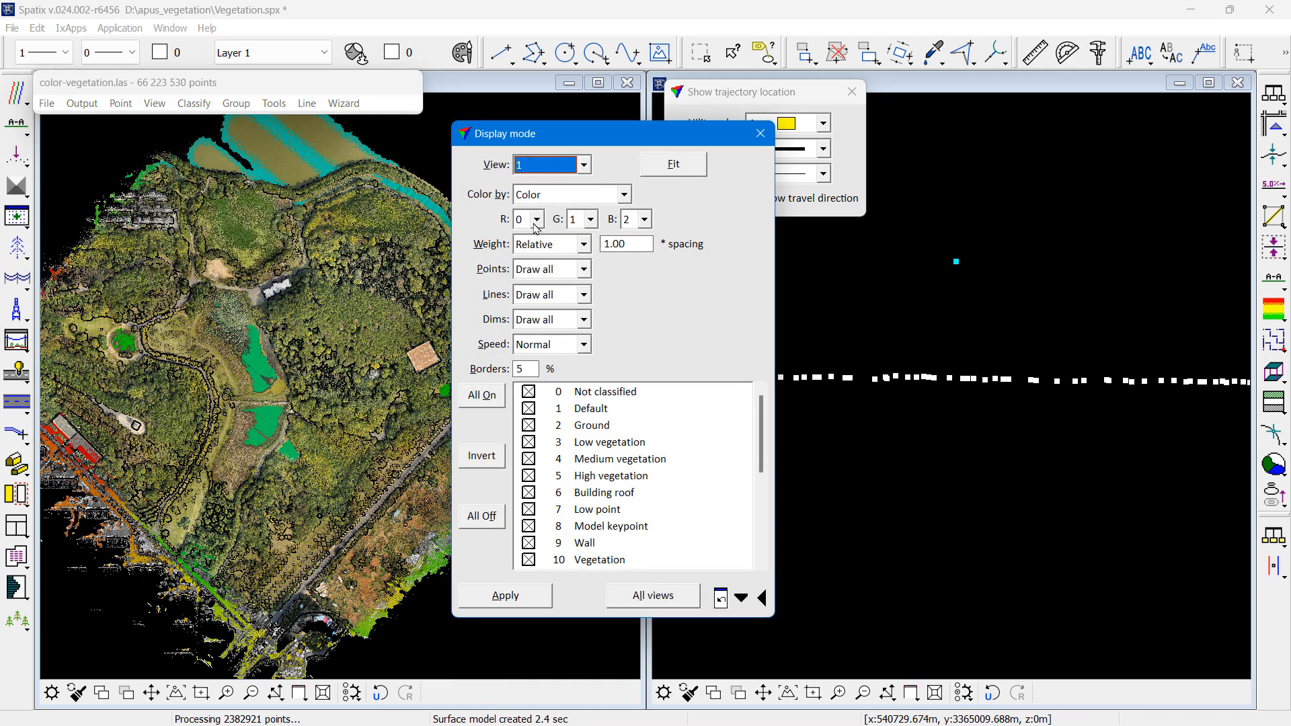
pyautogui.click(482, 516)
pyautogui.click(506, 597)
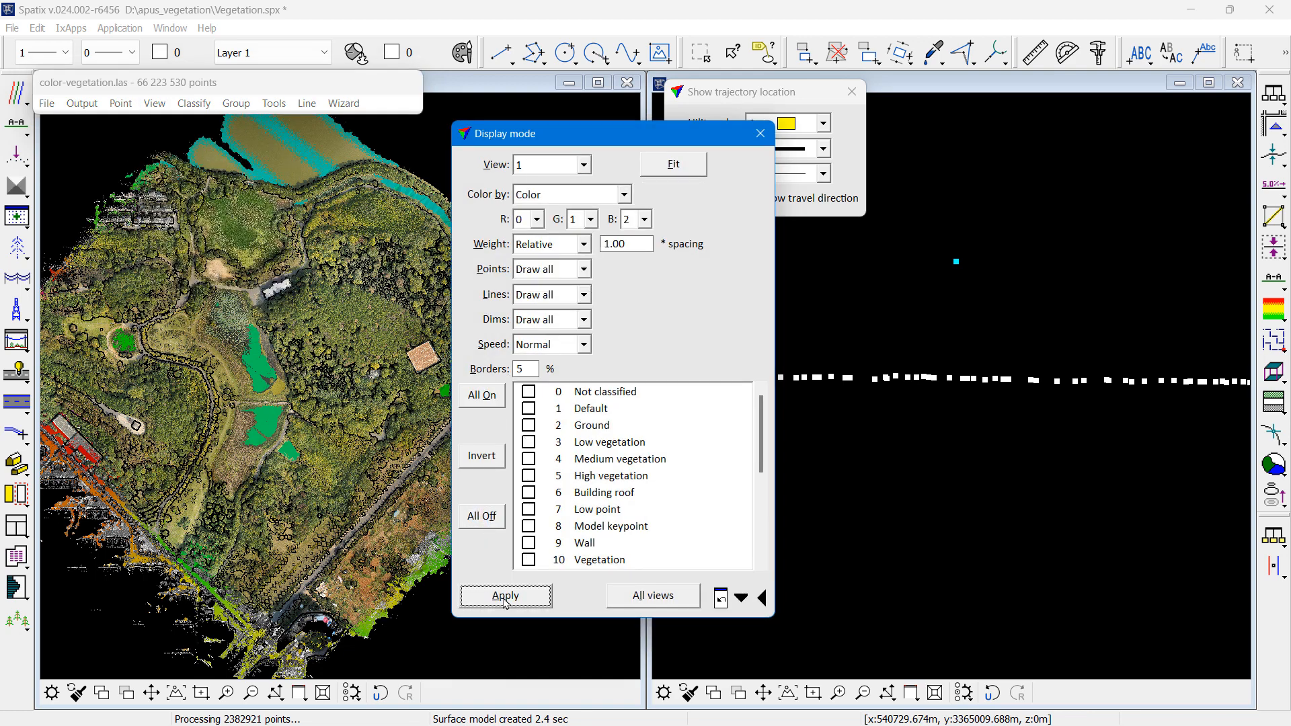
pyautogui.click(761, 133)
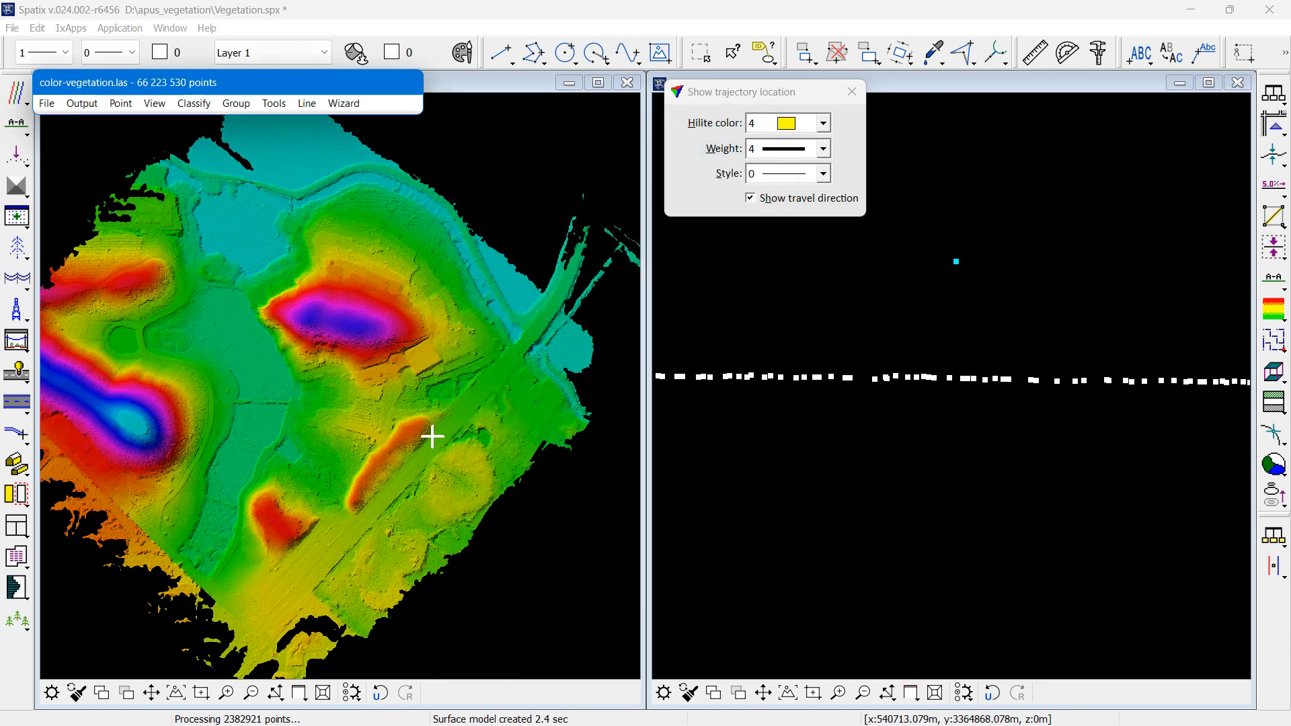
# - Draw a vertical section about 2.7 deep across the road beside the water channel, with the depth lock off, and show it in view 2
pyautogui.click(226, 693)
pyautogui.click(464, 372)
pyautogui.click(461, 369)
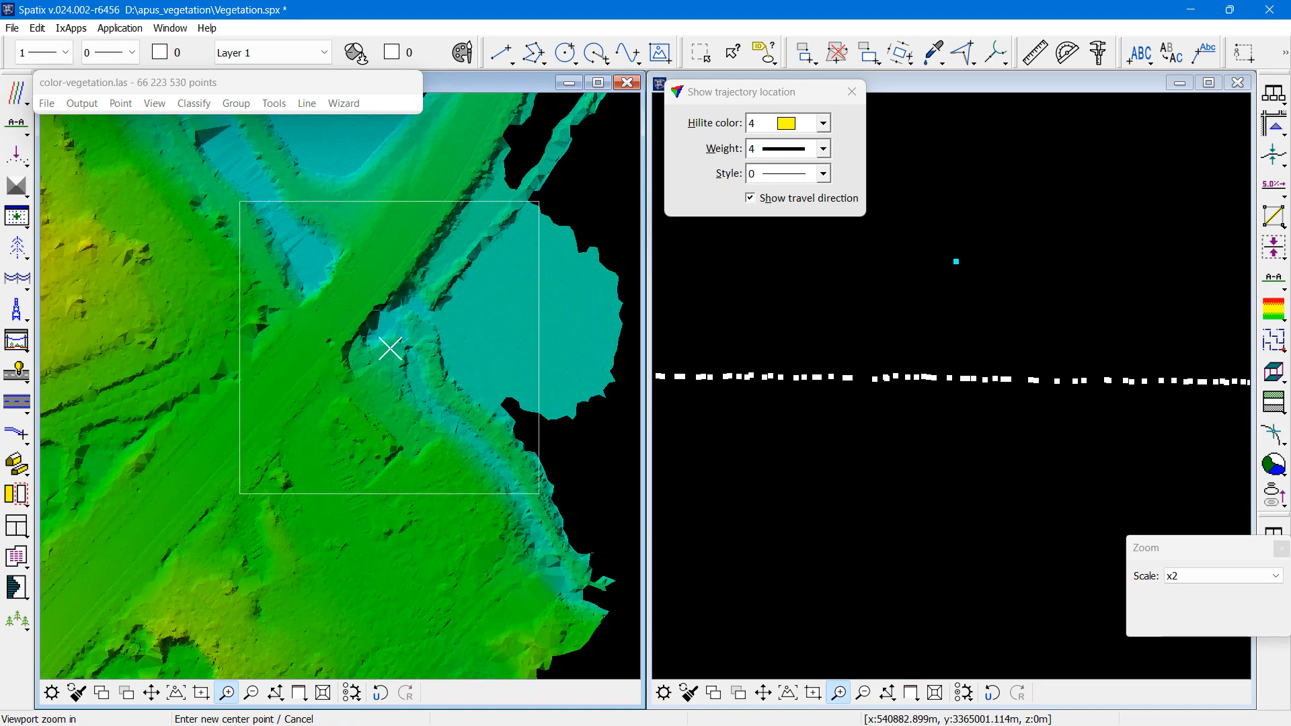
pyautogui.click(391, 348)
pyautogui.click(16, 124)
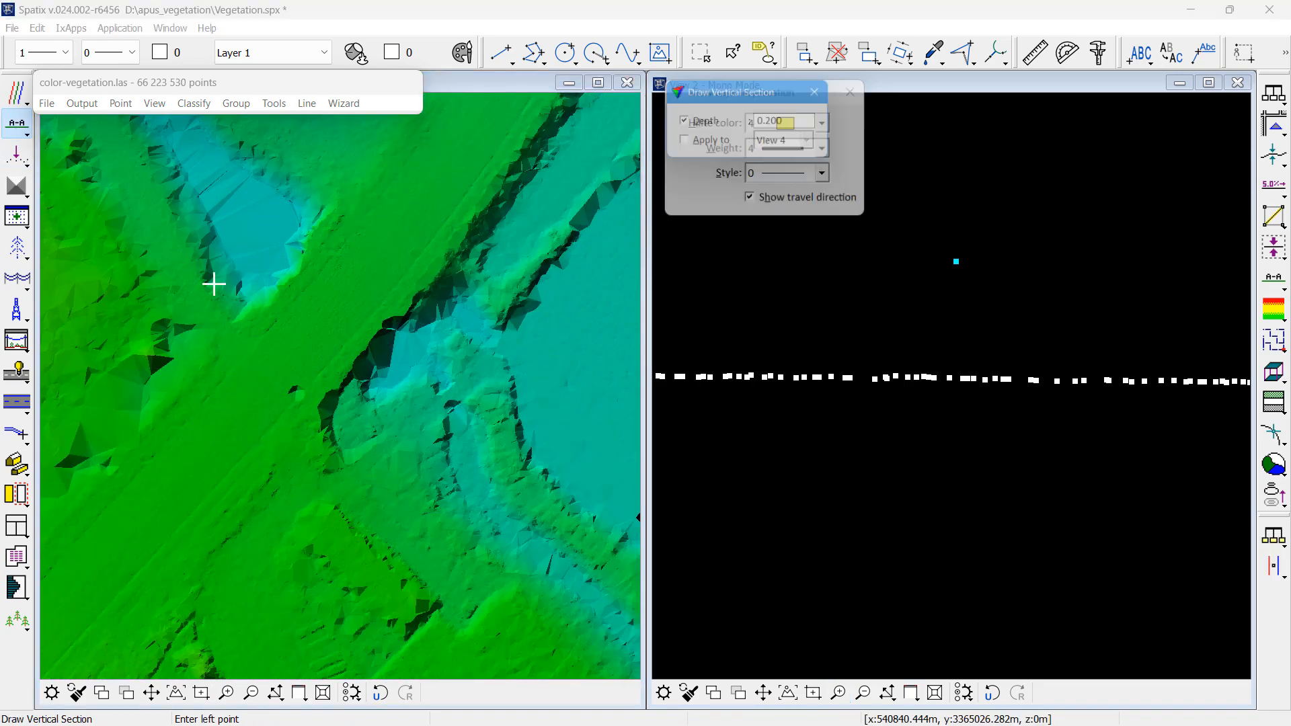
pyautogui.click(230, 338)
pyautogui.click(333, 421)
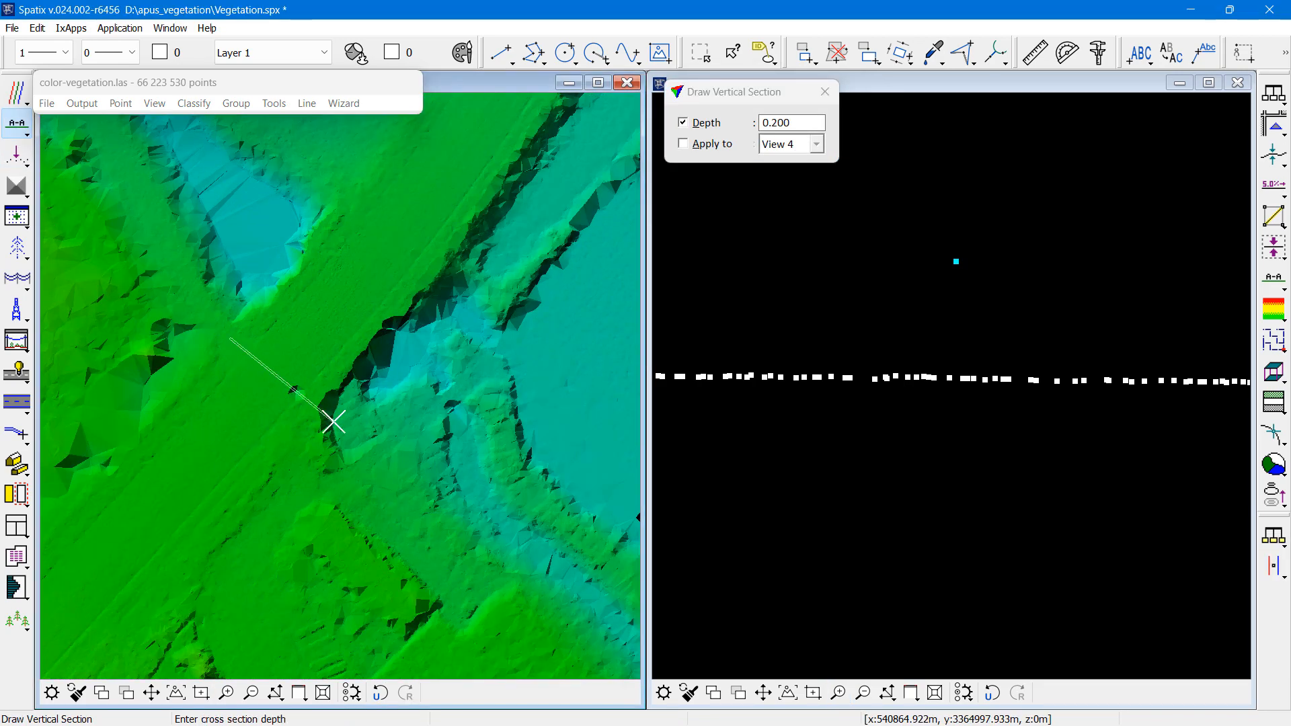
pyautogui.click(716, 126)
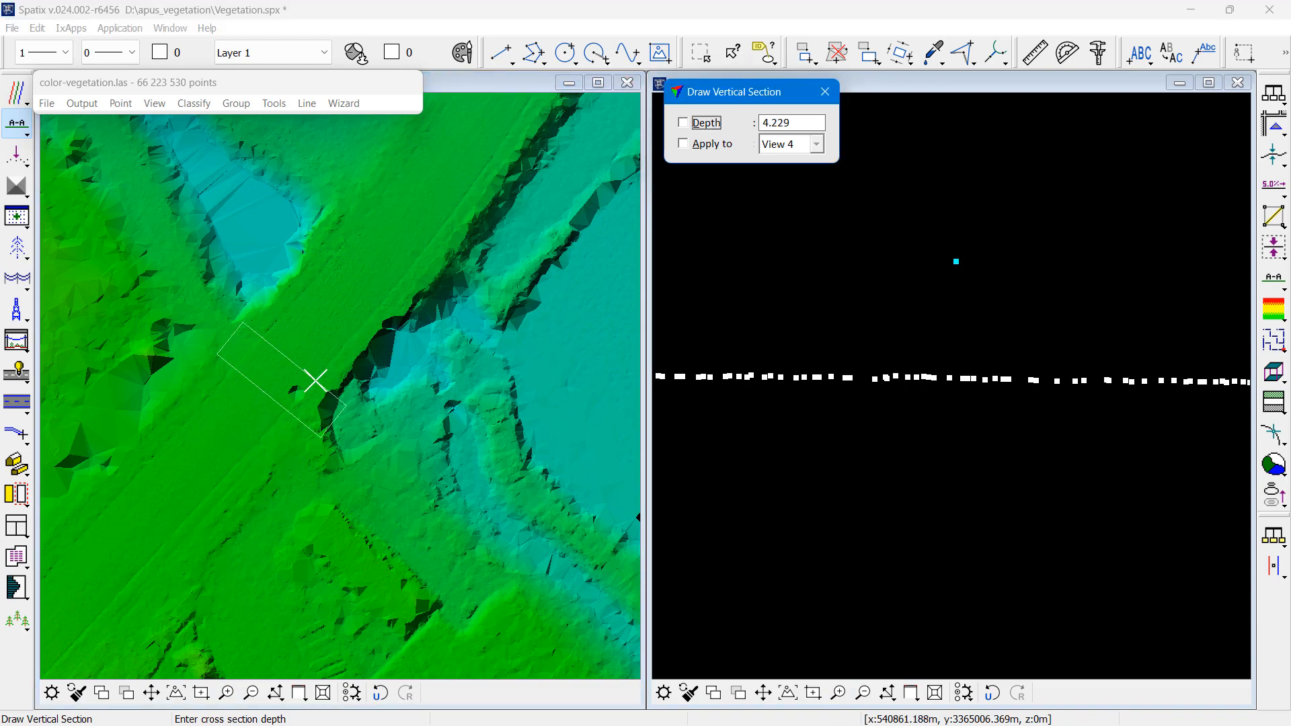
pyautogui.click(312, 383)
pyautogui.click(796, 440)
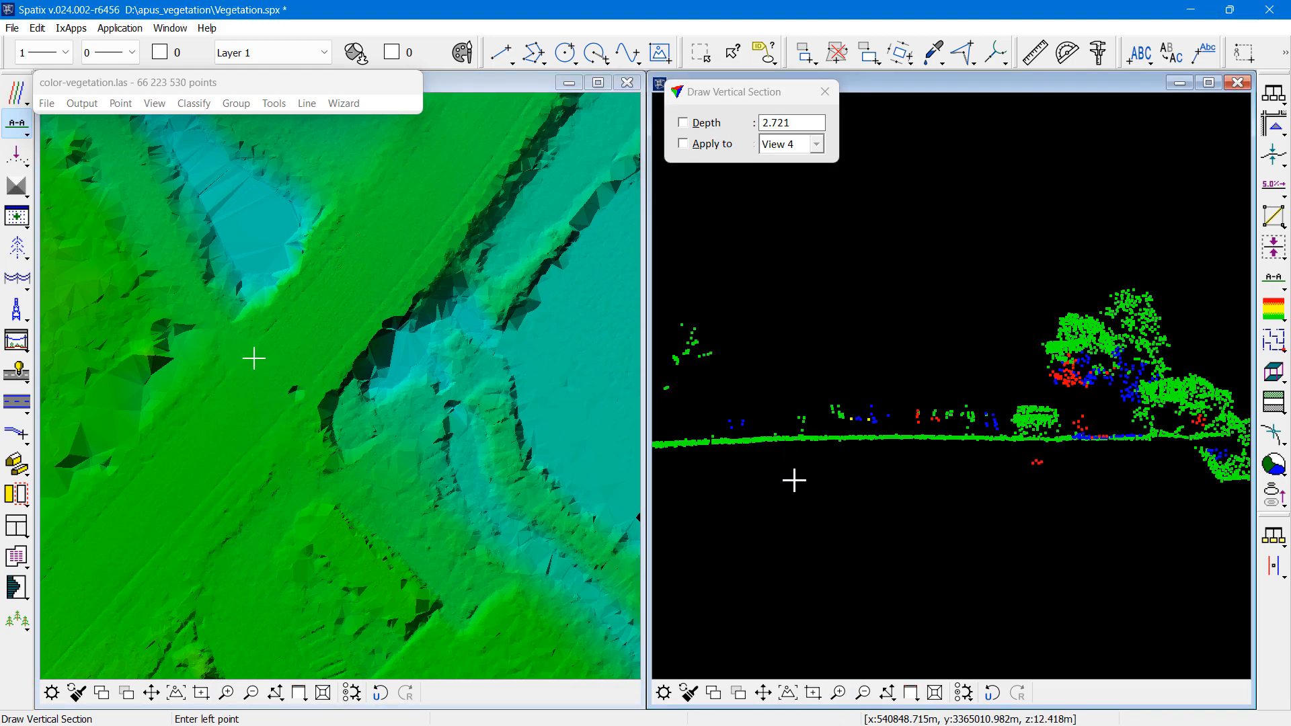
# - Color the section points in view 2 by Class, keeping the Inactive class hidden
pyautogui.click(160, 104)
pyautogui.click(193, 309)
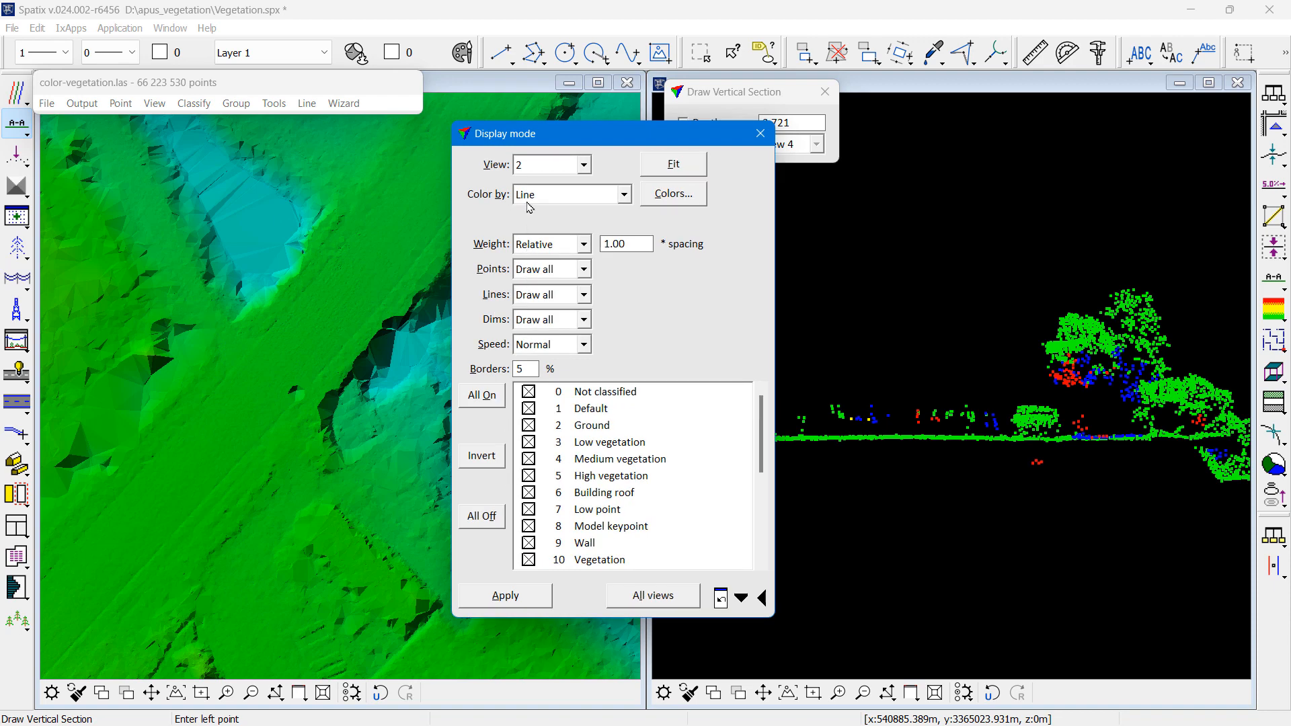
pyautogui.click(531, 202)
pyautogui.click(532, 211)
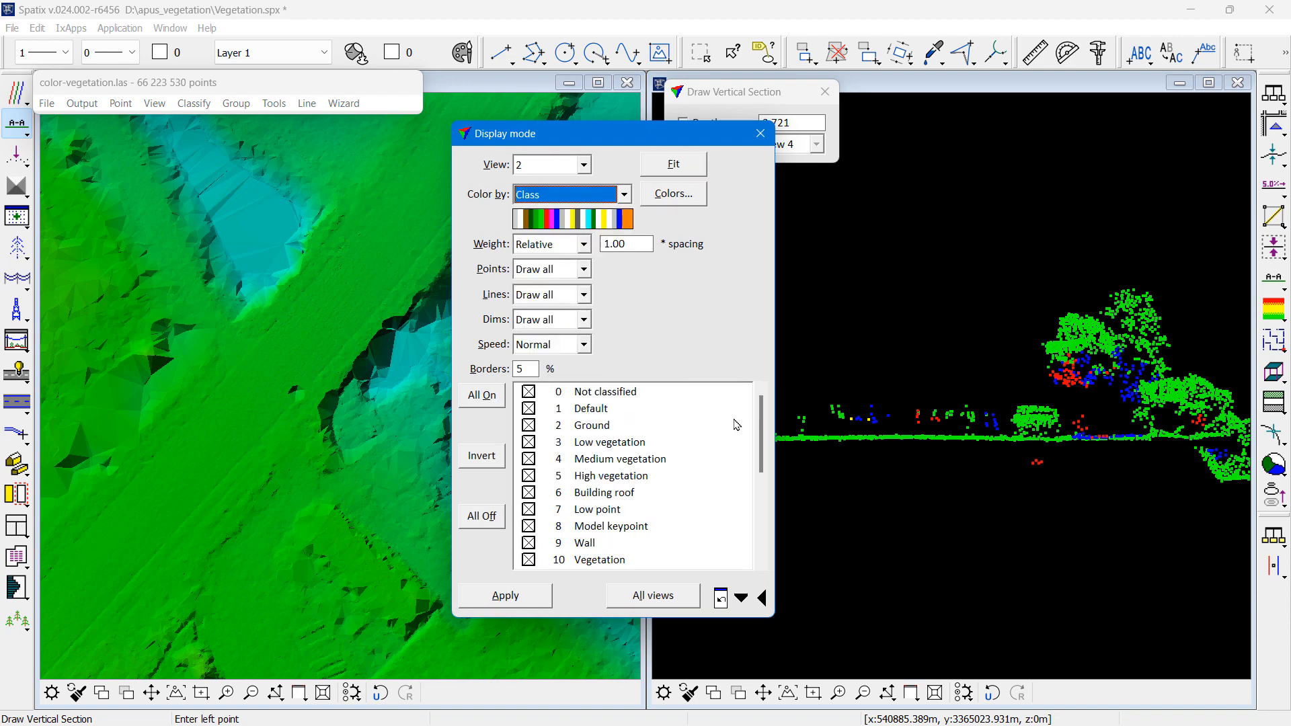
pyautogui.scroll(-4, 745, 542)
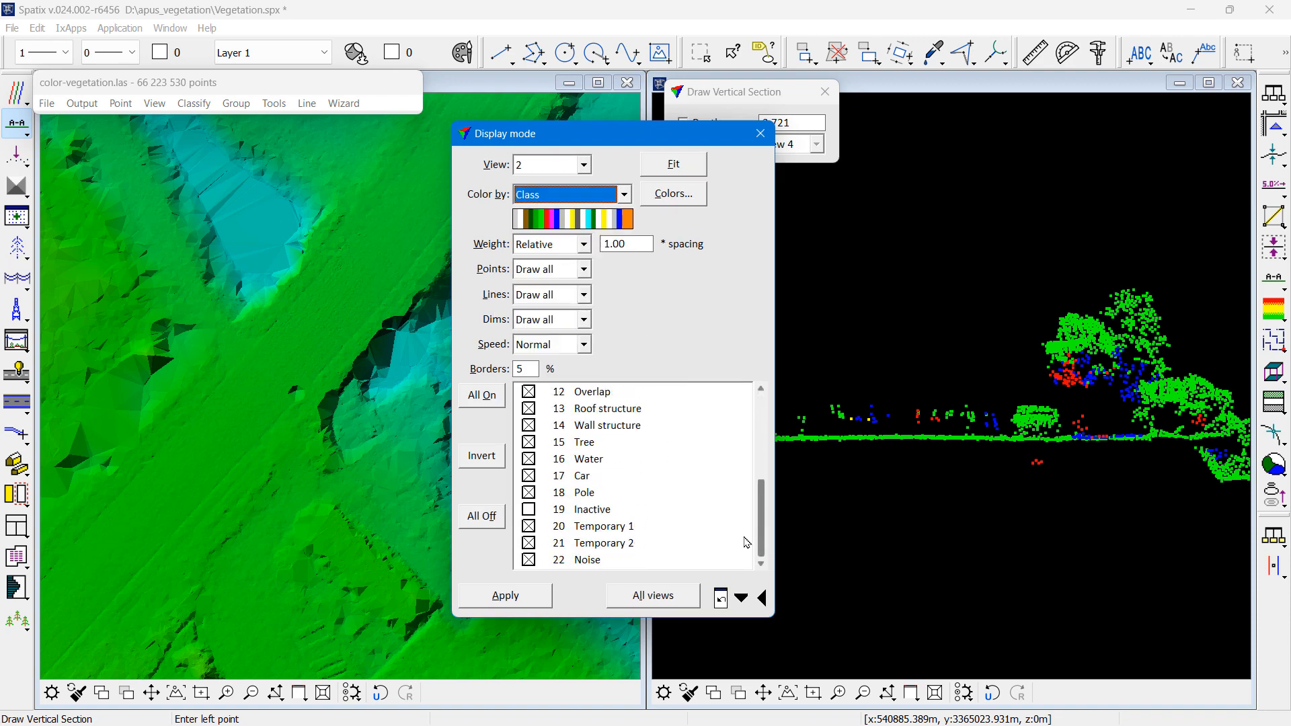
pyautogui.click(538, 596)
pyautogui.click(760, 134)
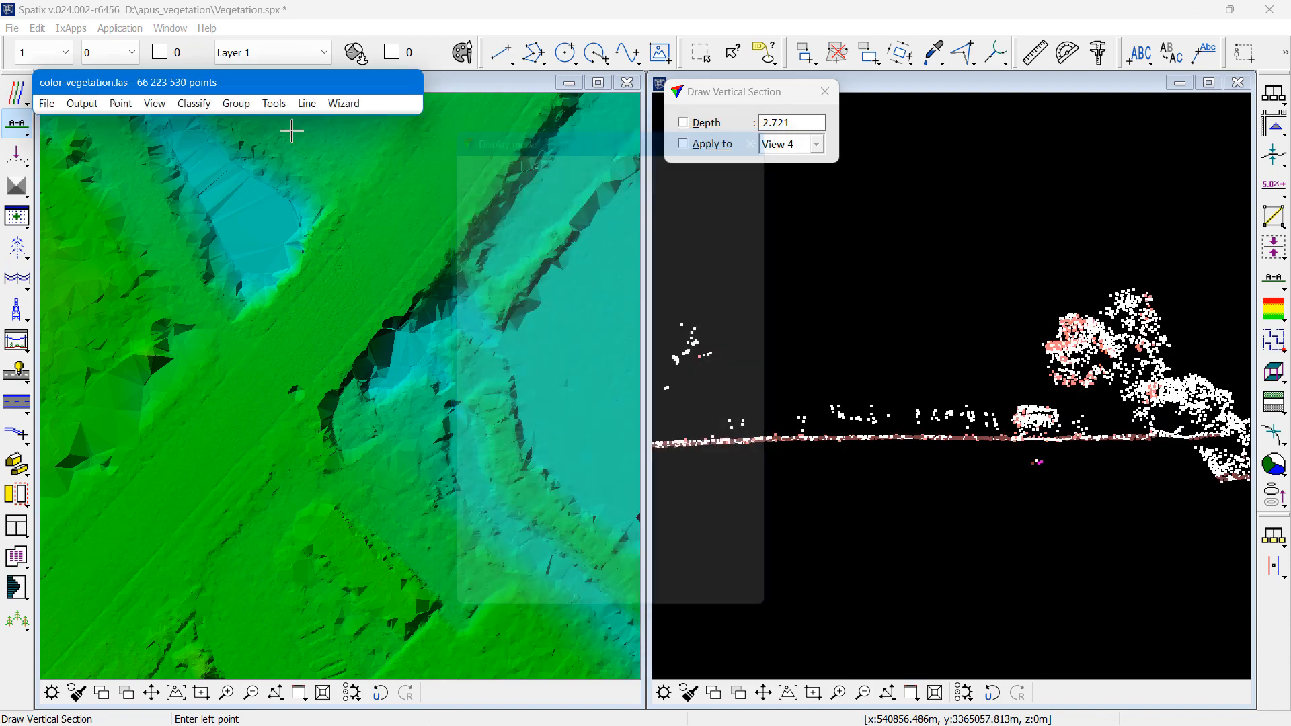
# - Classify the points below a short line under the road surface in the section from Any class to 7 - Low point
pyautogui.click(15, 133)
pyautogui.click(17, 180)
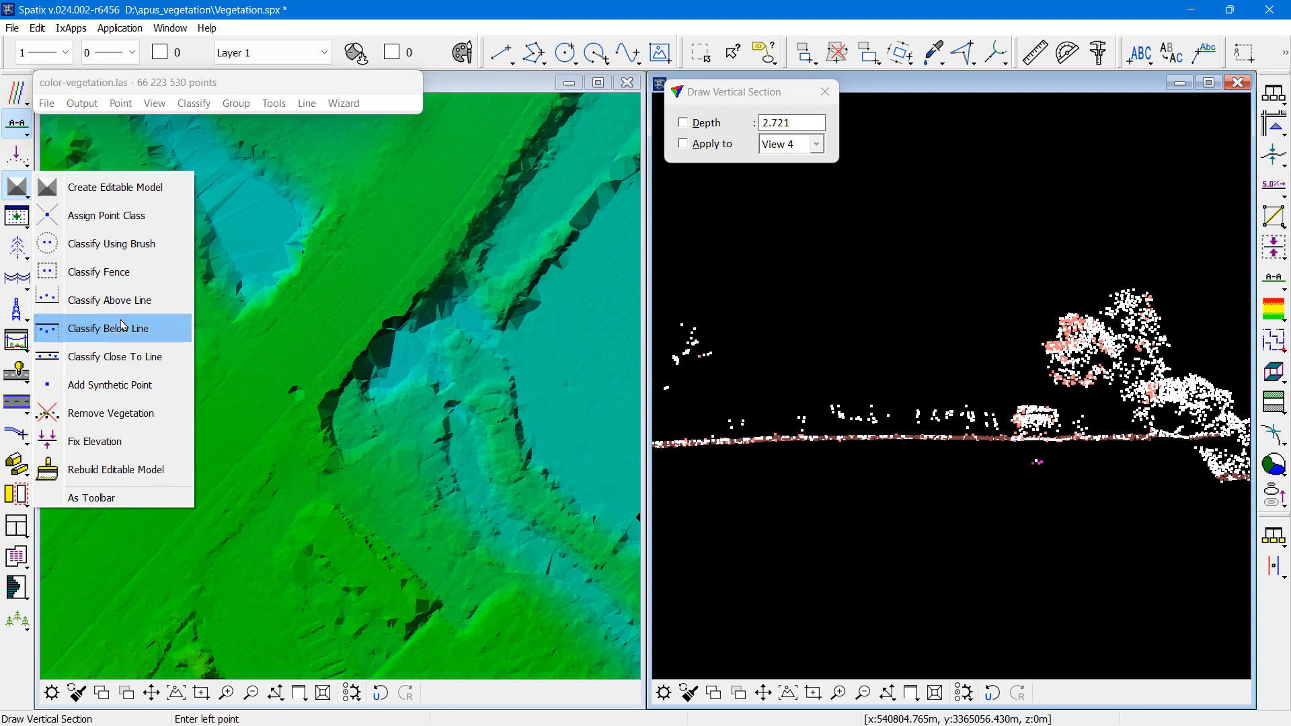
pyautogui.click(108, 328)
pyautogui.click(813, 124)
pyautogui.click(799, 144)
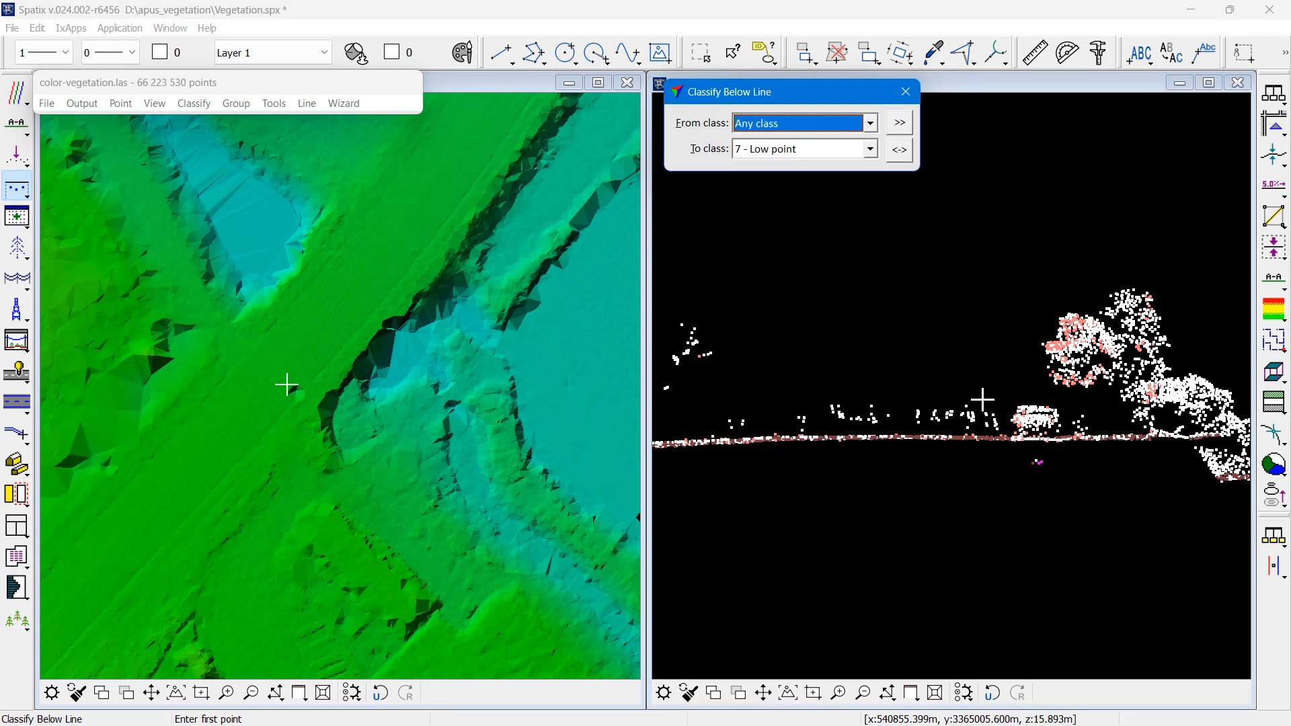
pyautogui.click(1024, 456)
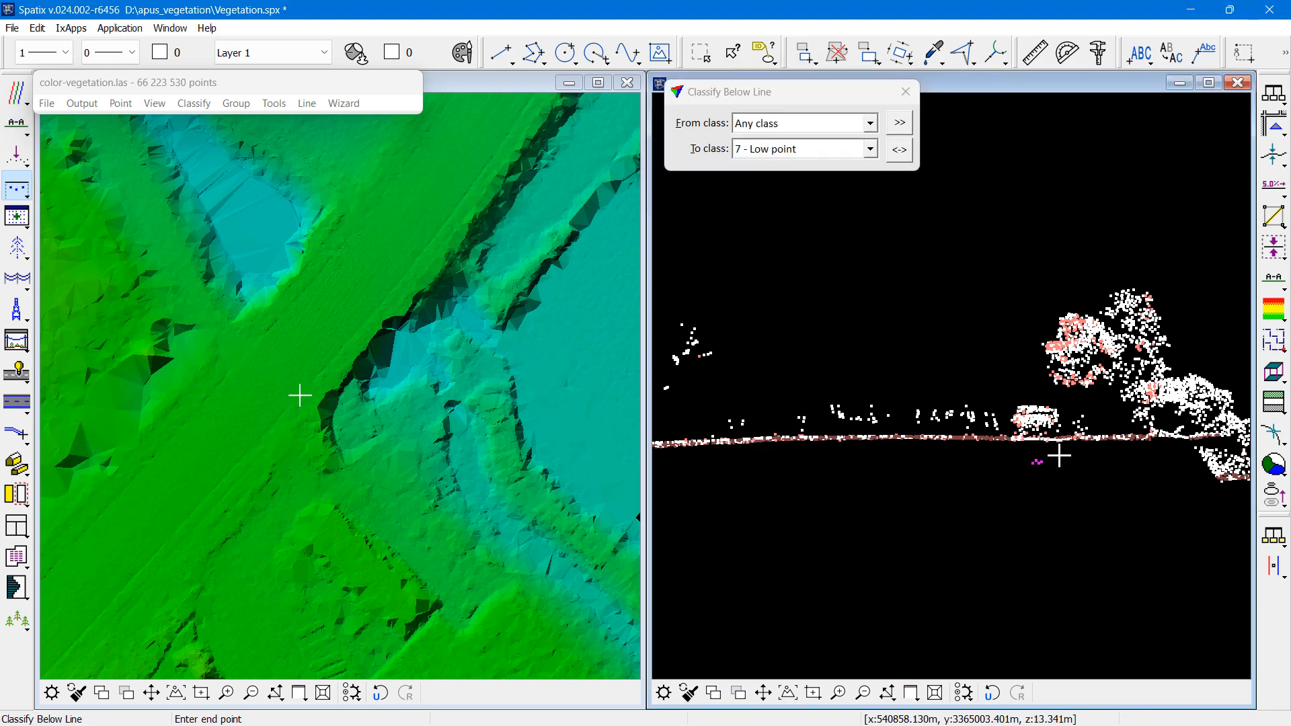
pyautogui.click(1058, 454)
# - Examine the shaded ground surface across the whole site and along the narrow embankment crossing the flat water area
pyautogui.click(251, 694)
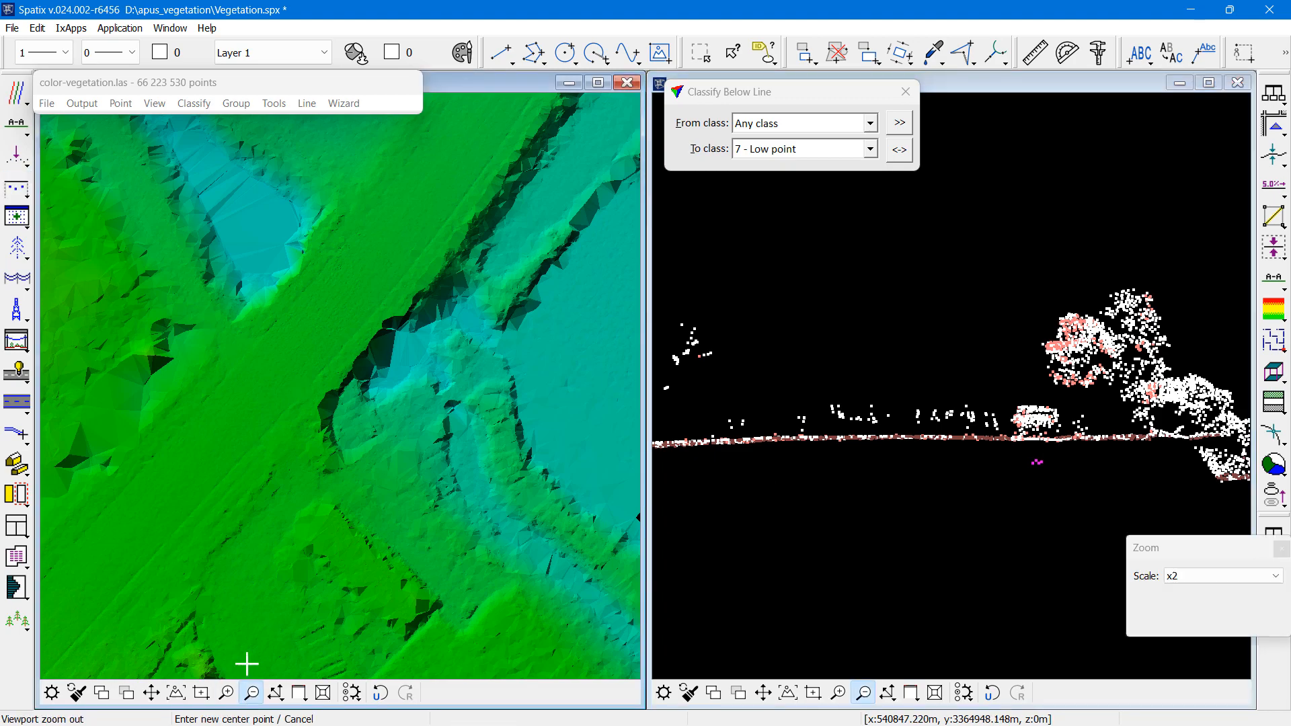
pyautogui.click(161, 325)
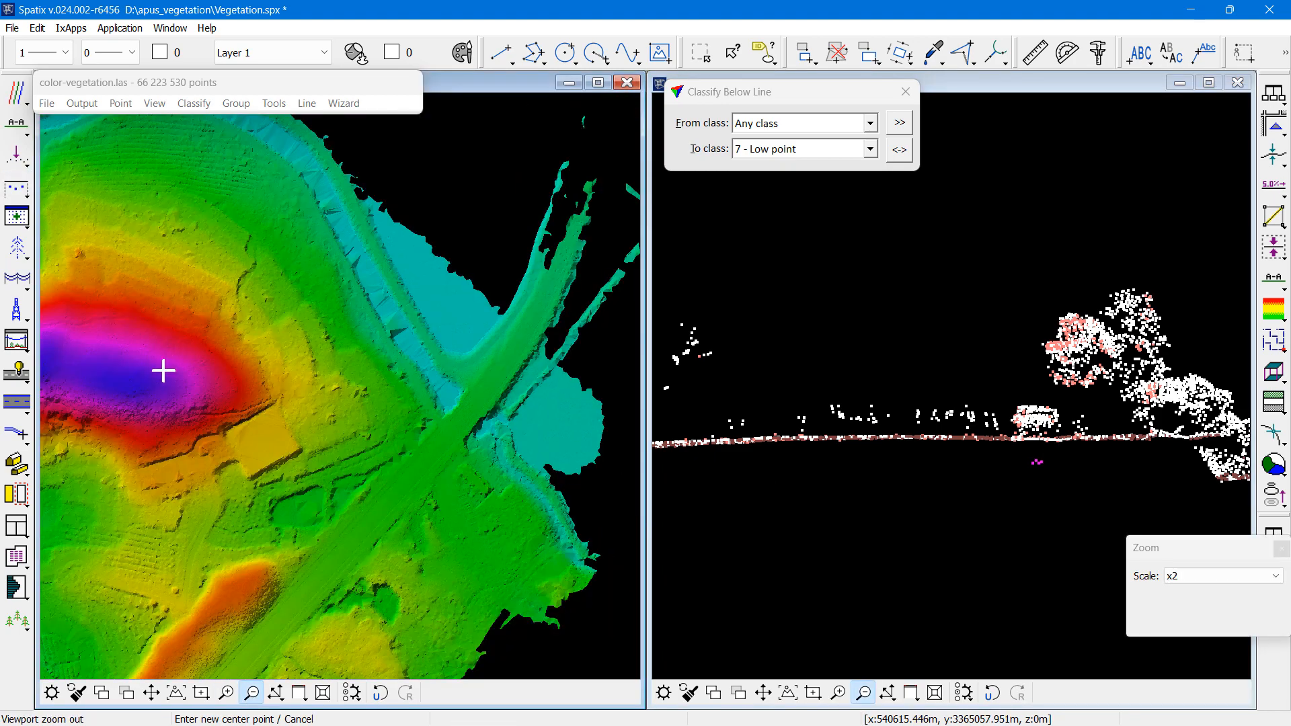
pyautogui.click(135, 374)
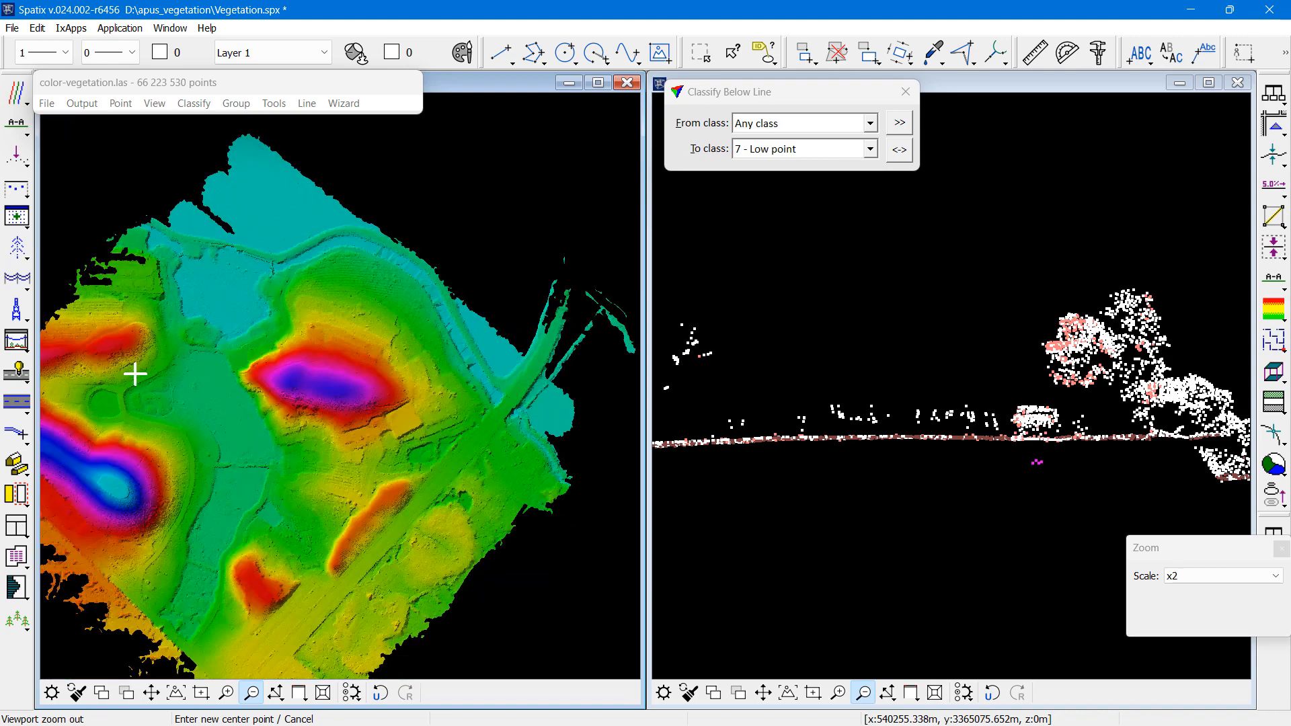
pyautogui.click(227, 693)
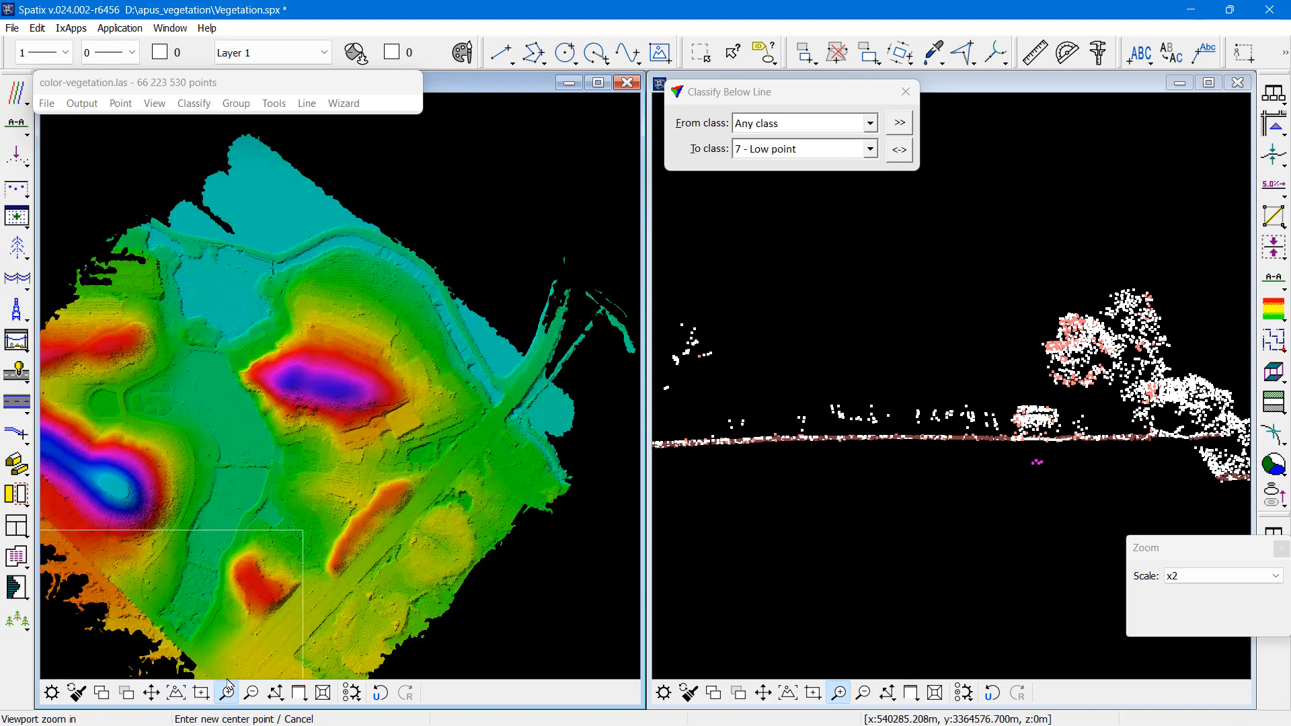
pyautogui.click(253, 452)
pyautogui.click(326, 400)
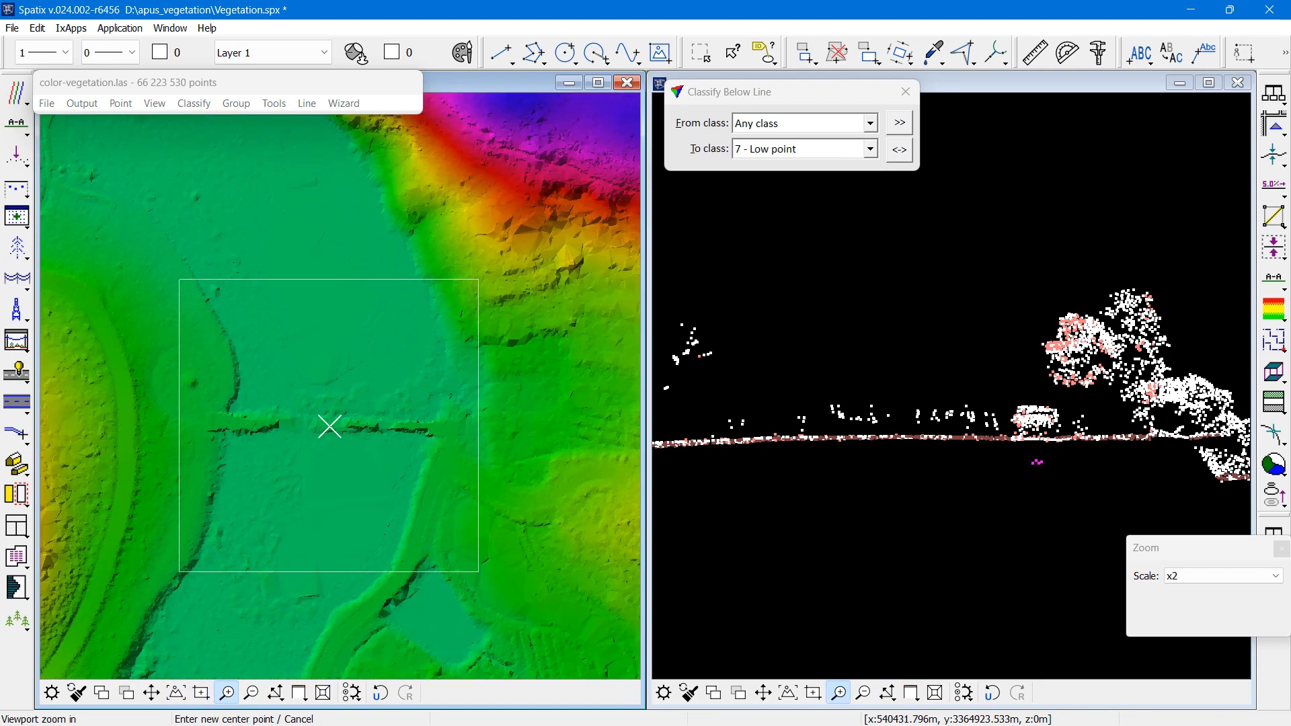
pyautogui.click(325, 401)
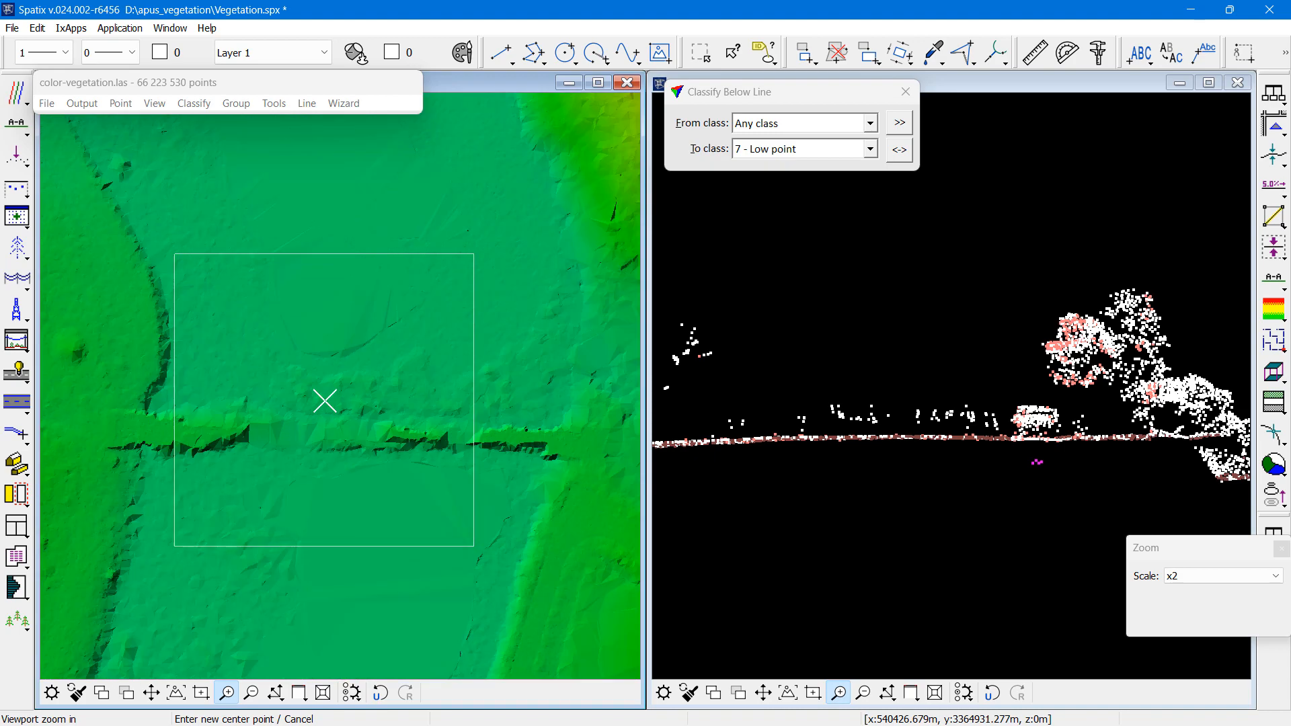
pyautogui.rightClick(325, 401)
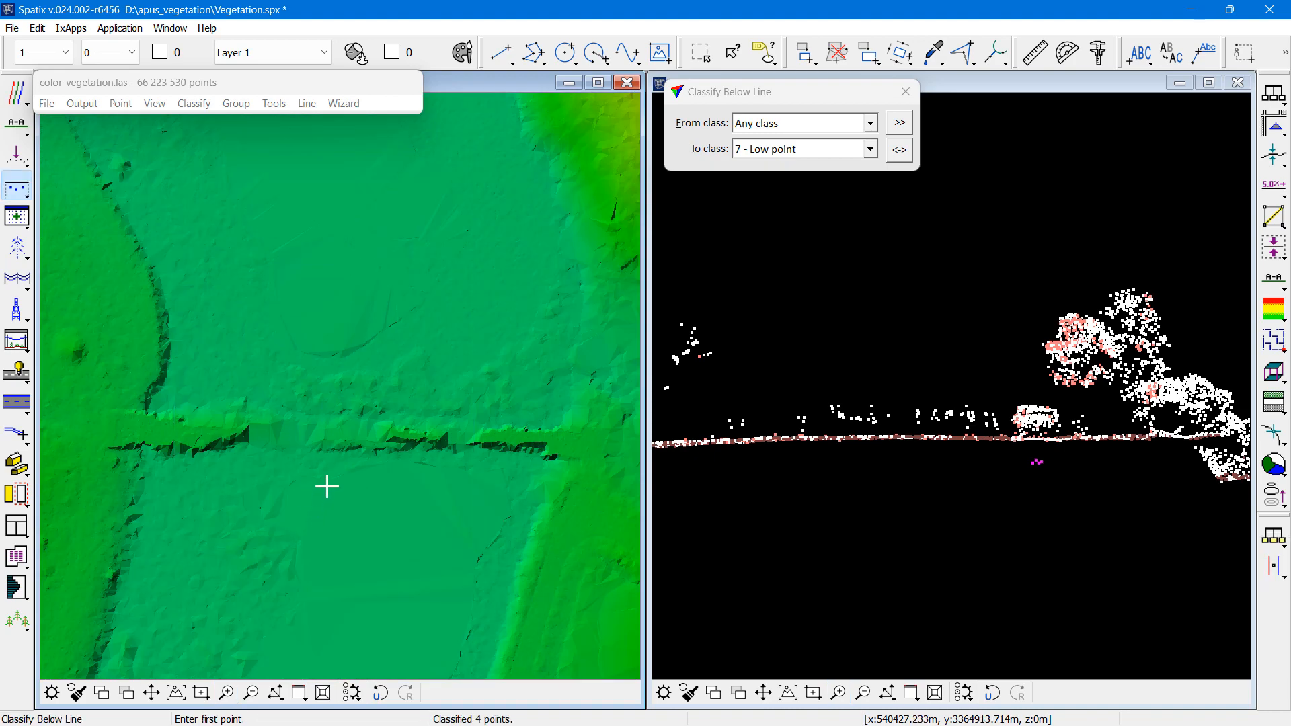
# - Draw a vertical section about 0.4 deep across the narrow embankment, with the depth lock off, and show it in view 2
pyautogui.click(20, 128)
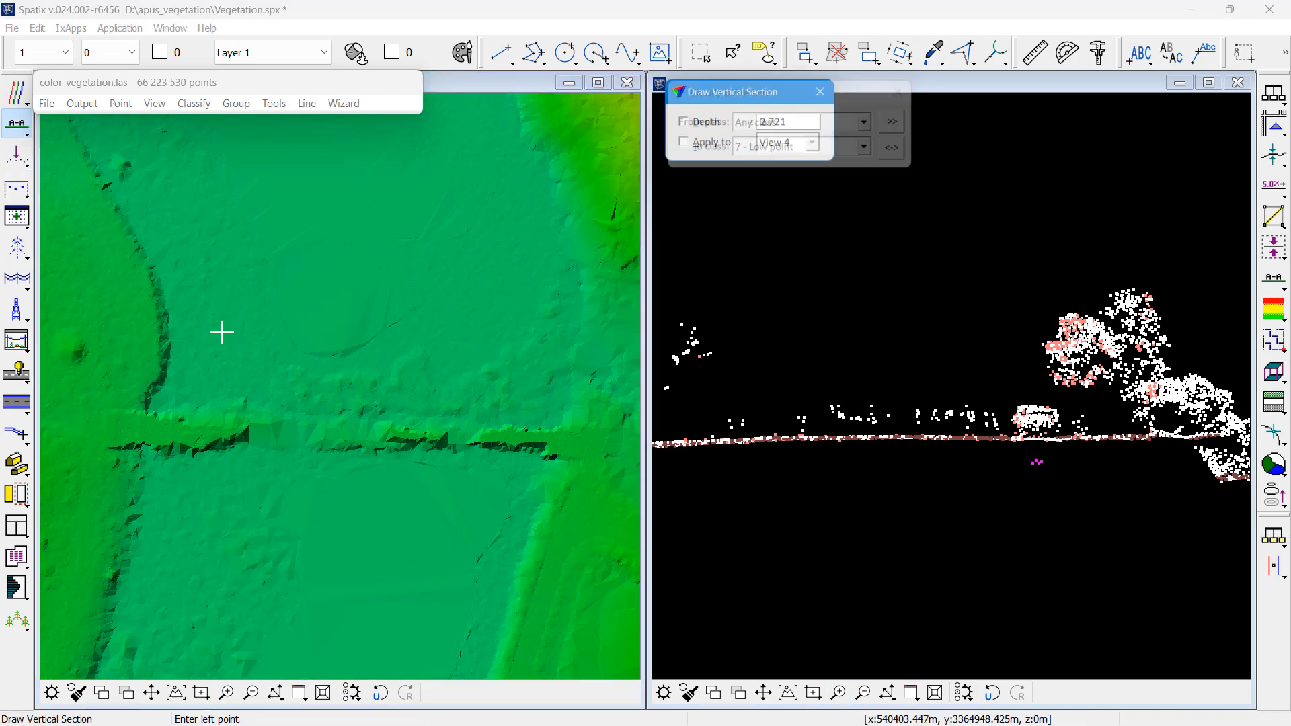
pyautogui.click(285, 348)
pyautogui.click(269, 520)
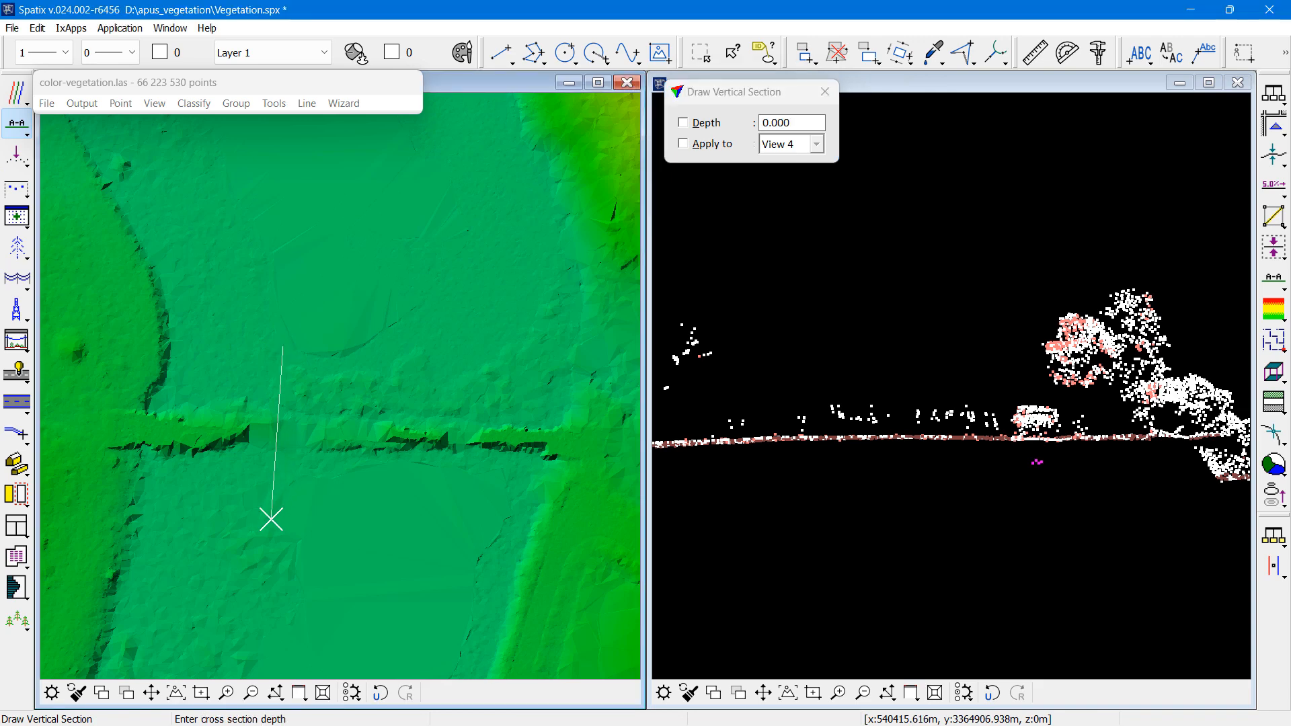
pyautogui.click(267, 519)
pyautogui.click(746, 520)
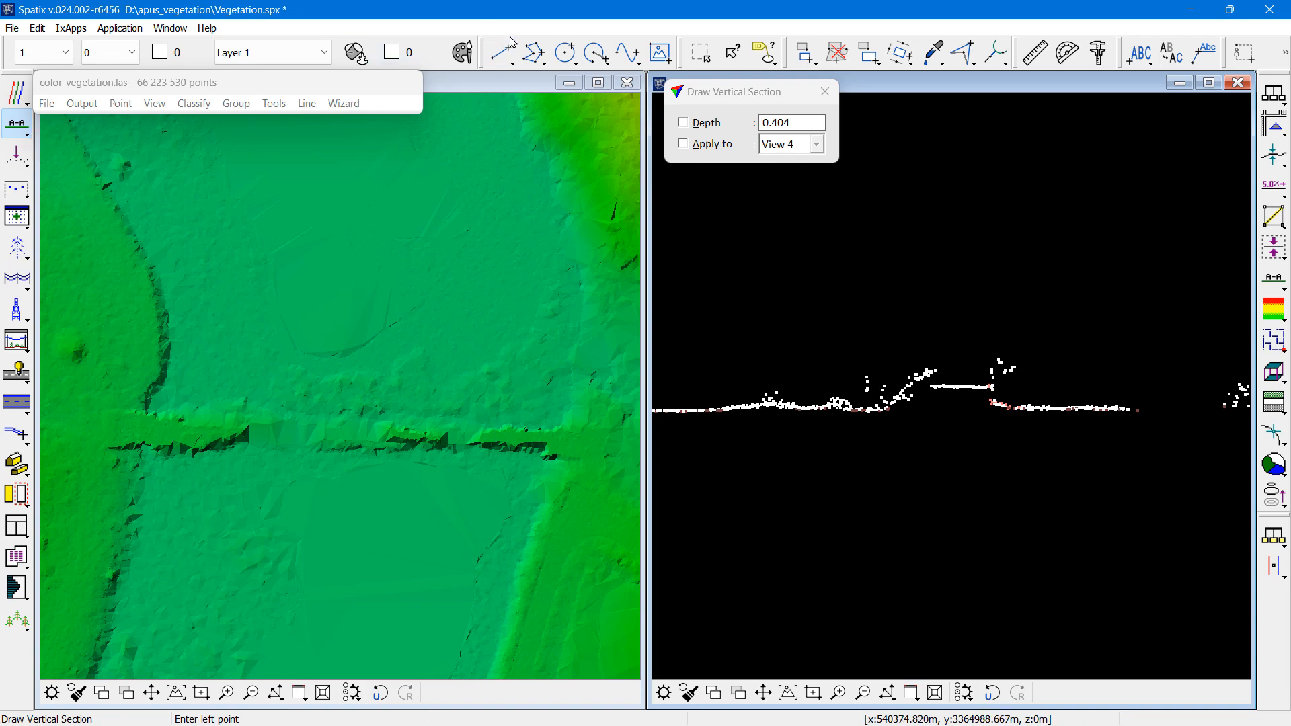
# - Draw a four-sided polygon about 86 m long around the embankment crossing between the two water areas in view 1
pyautogui.click(542, 55)
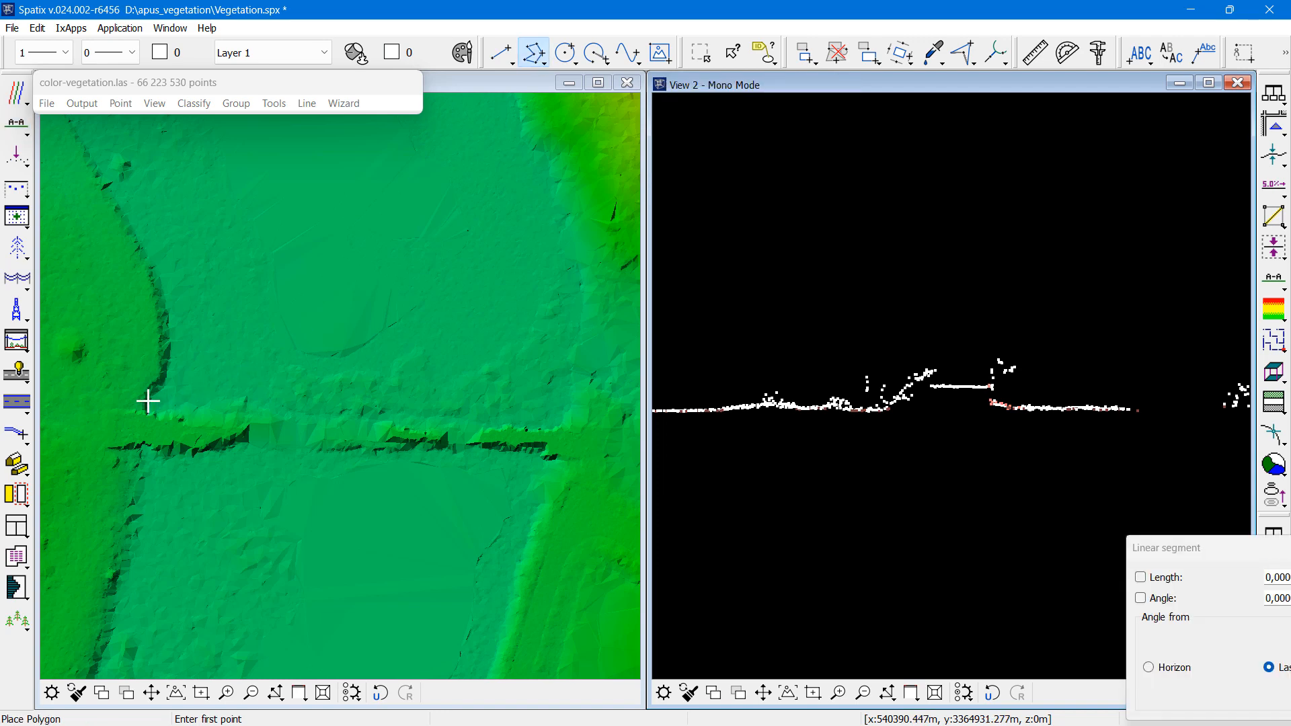
pyautogui.click(148, 401)
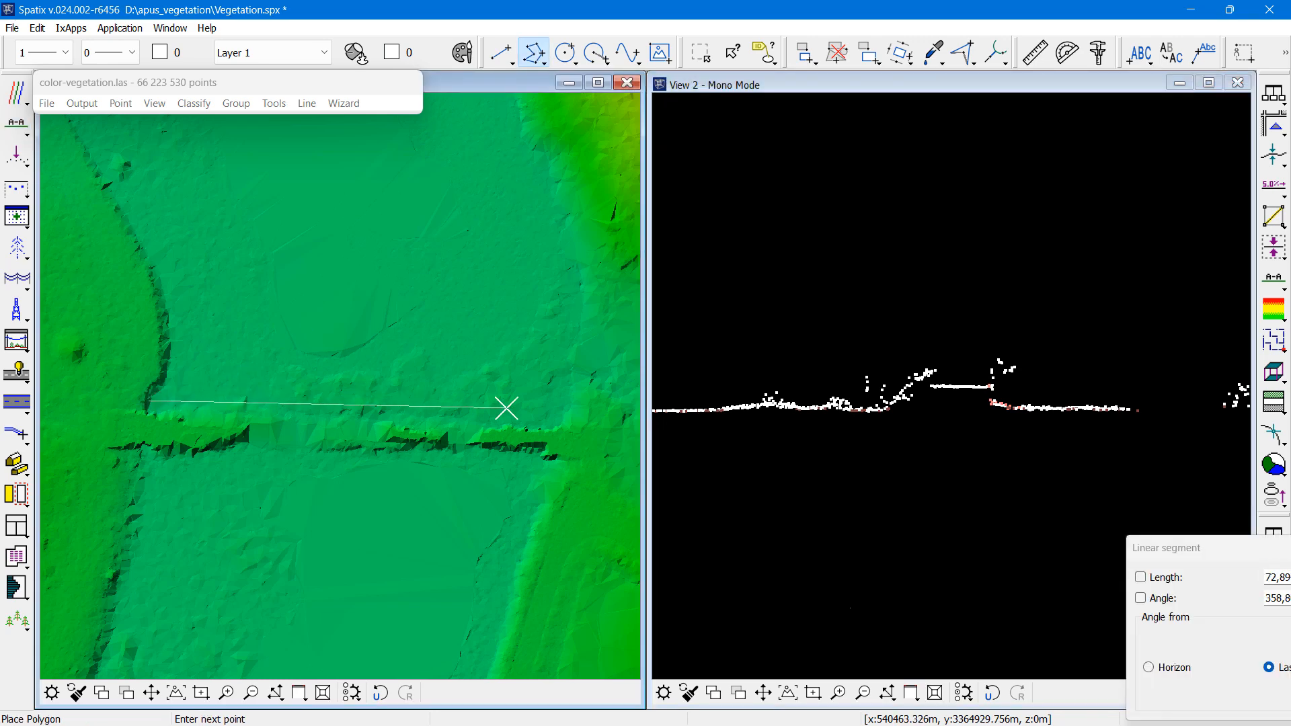
pyautogui.click(566, 411)
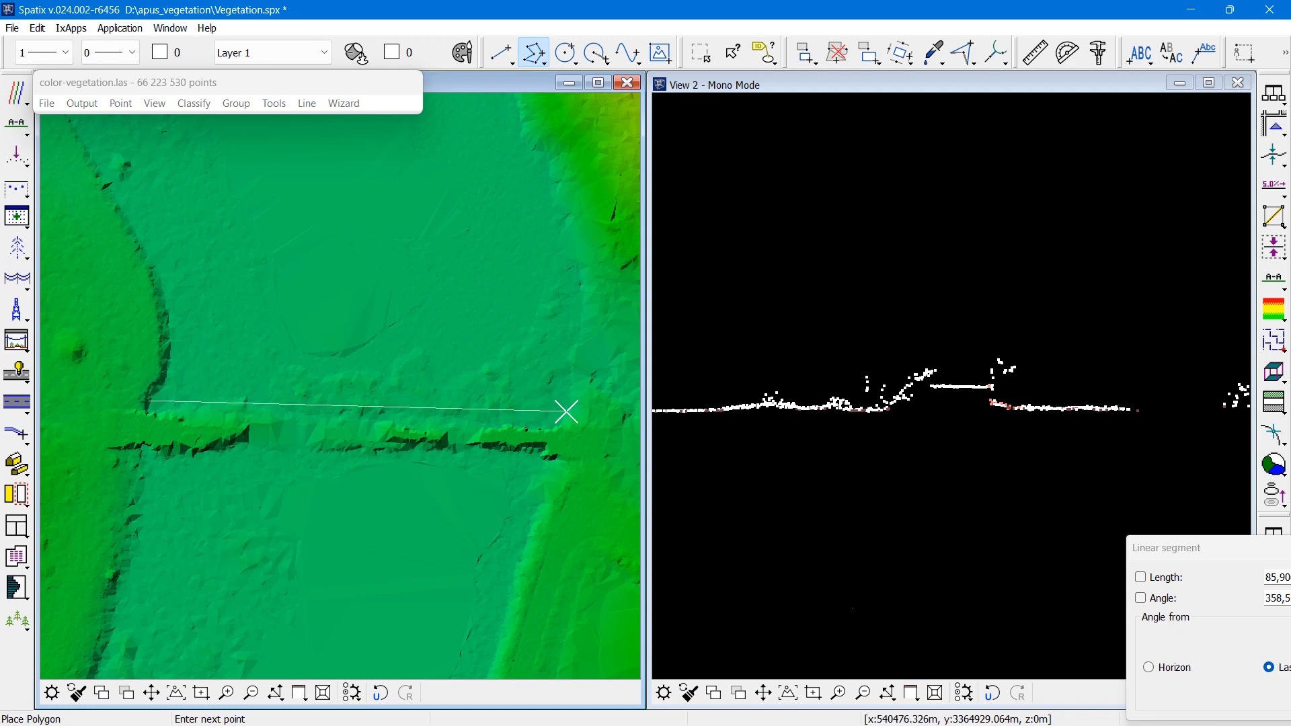
pyautogui.click(558, 467)
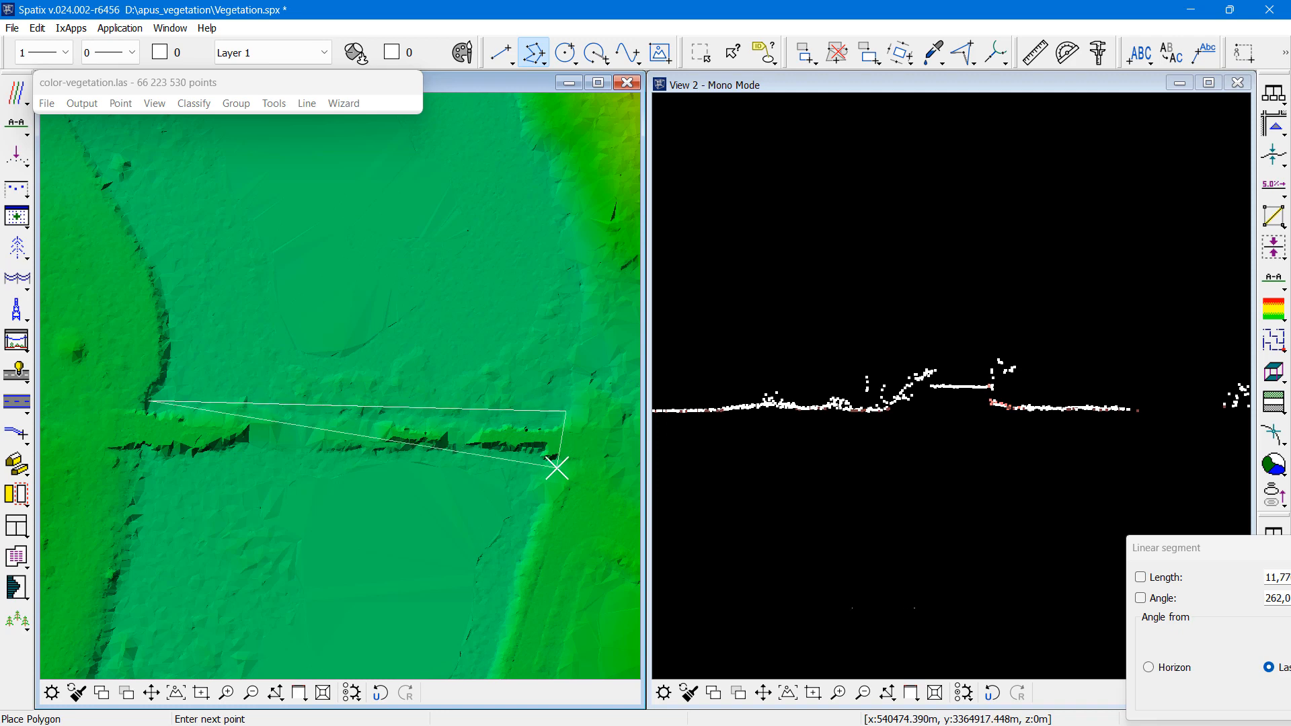
pyautogui.doubleClick(142, 461)
# - Display the point classes 1 Default and 2 Ground in view 1
pyautogui.click(155, 103)
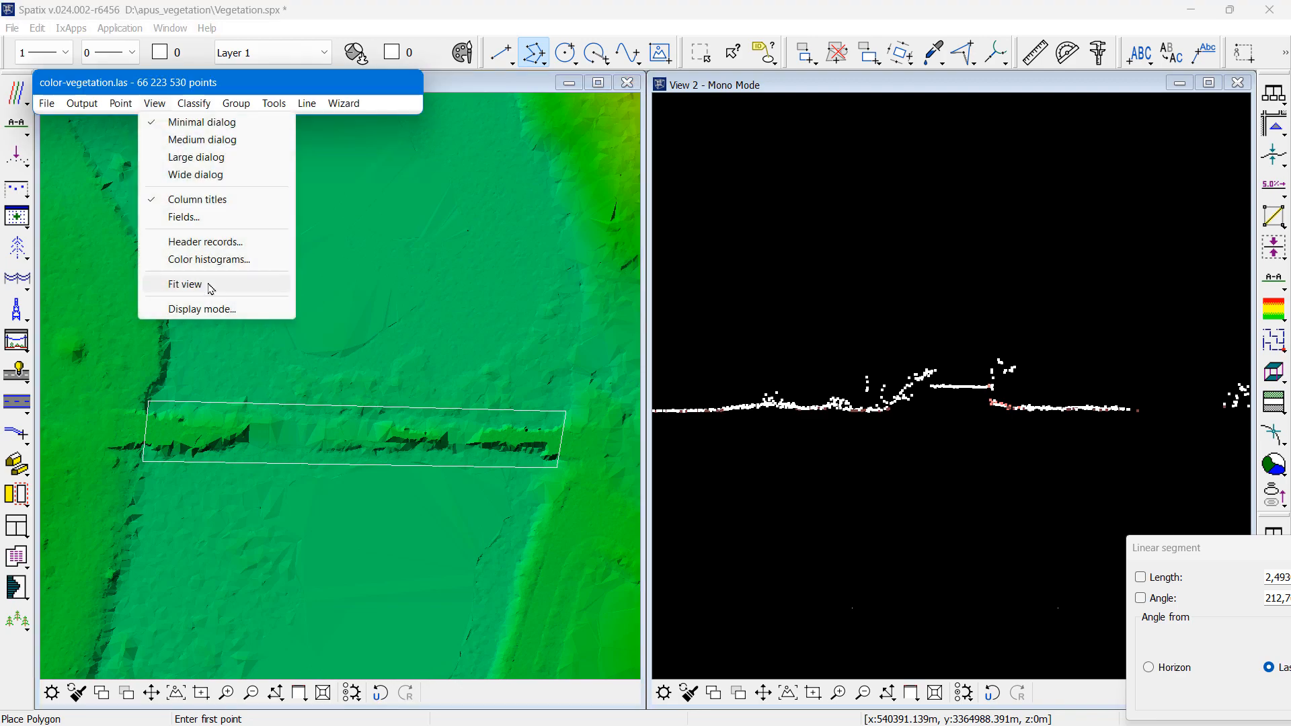
pyautogui.click(213, 308)
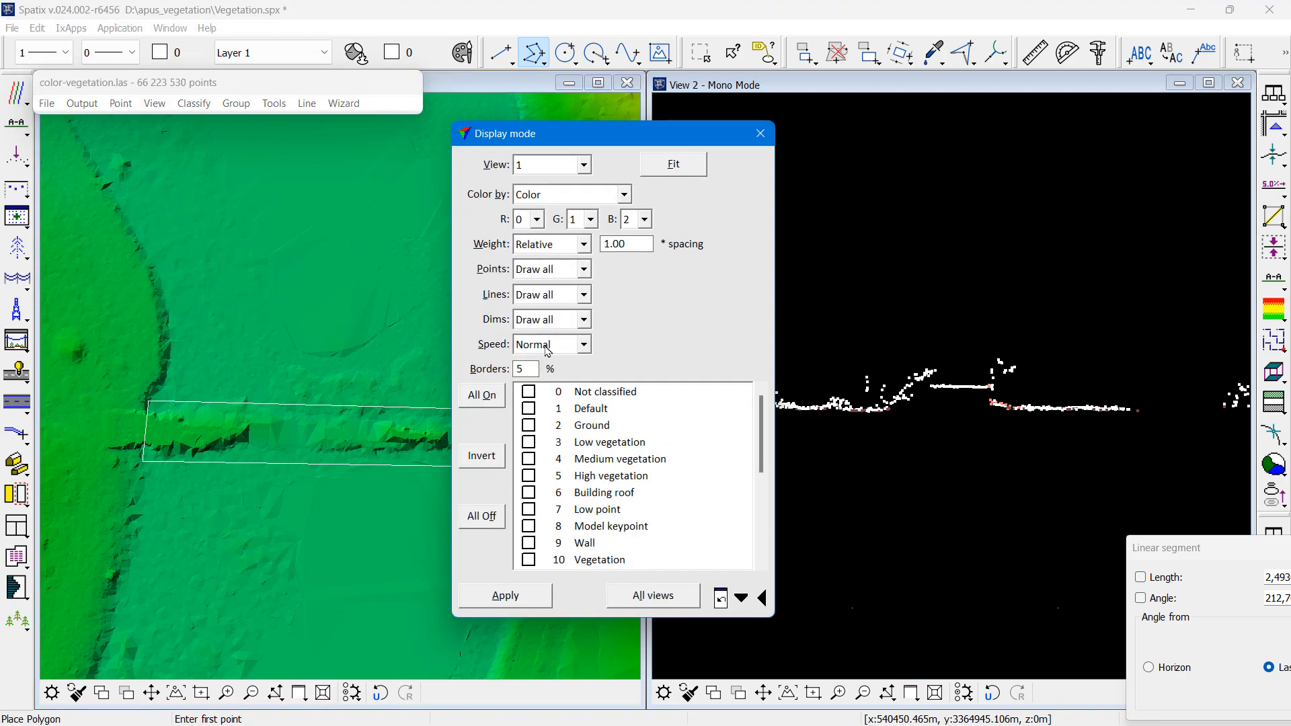
pyautogui.click(577, 407)
pyautogui.click(546, 592)
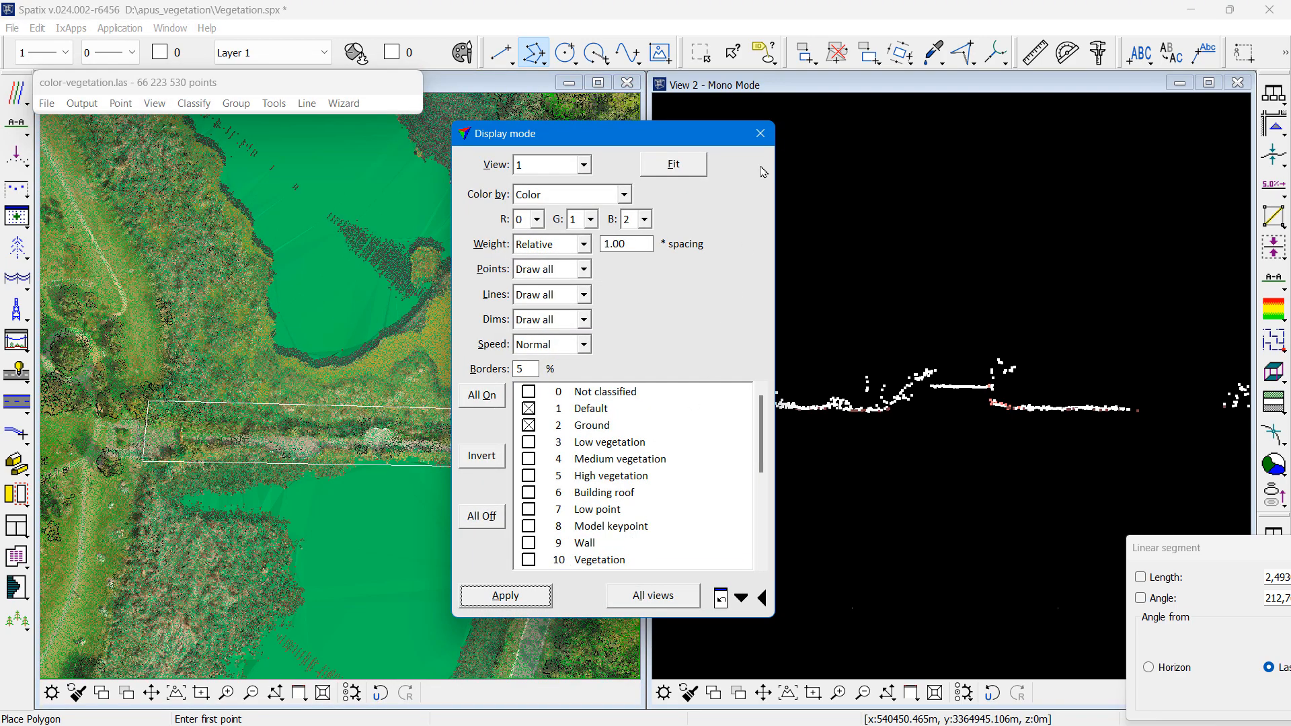
pyautogui.click(761, 133)
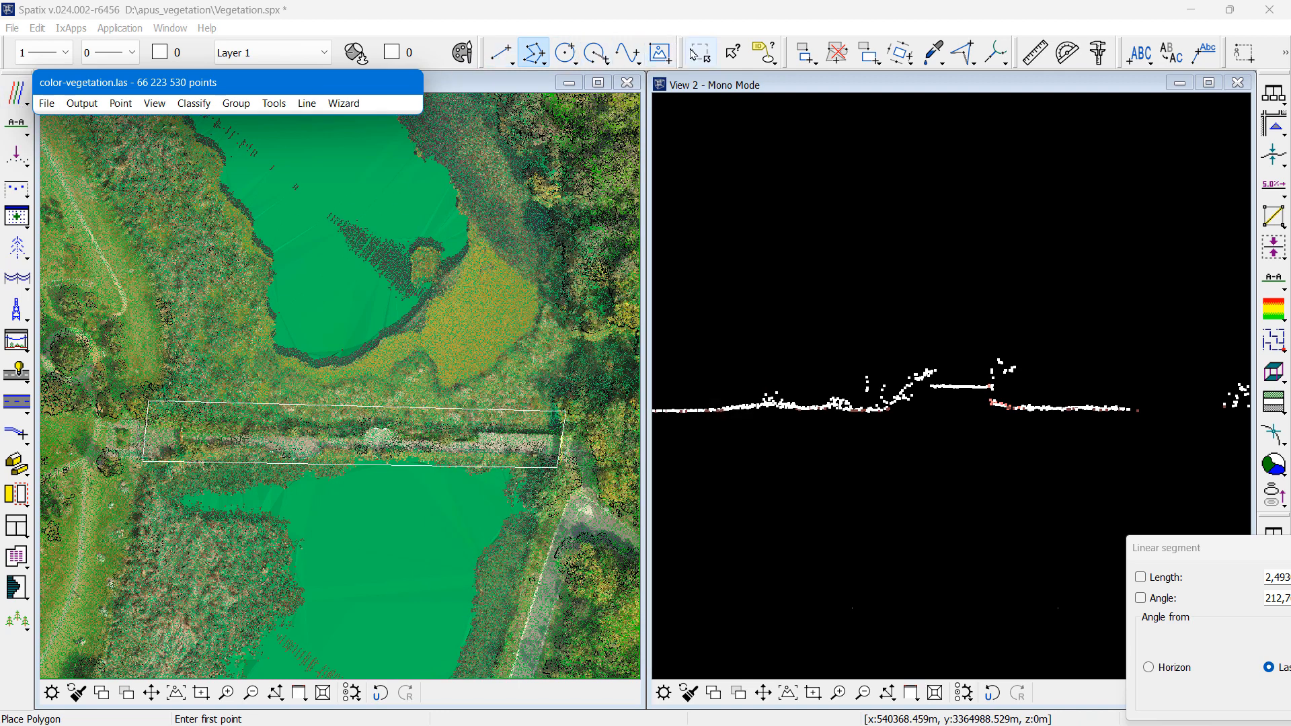
# - Select the embankment polygon and set up a Ground classification from 1 - Default to 2 - Ground, inside fence only, using Current ground points only
pyautogui.click(691, 50)
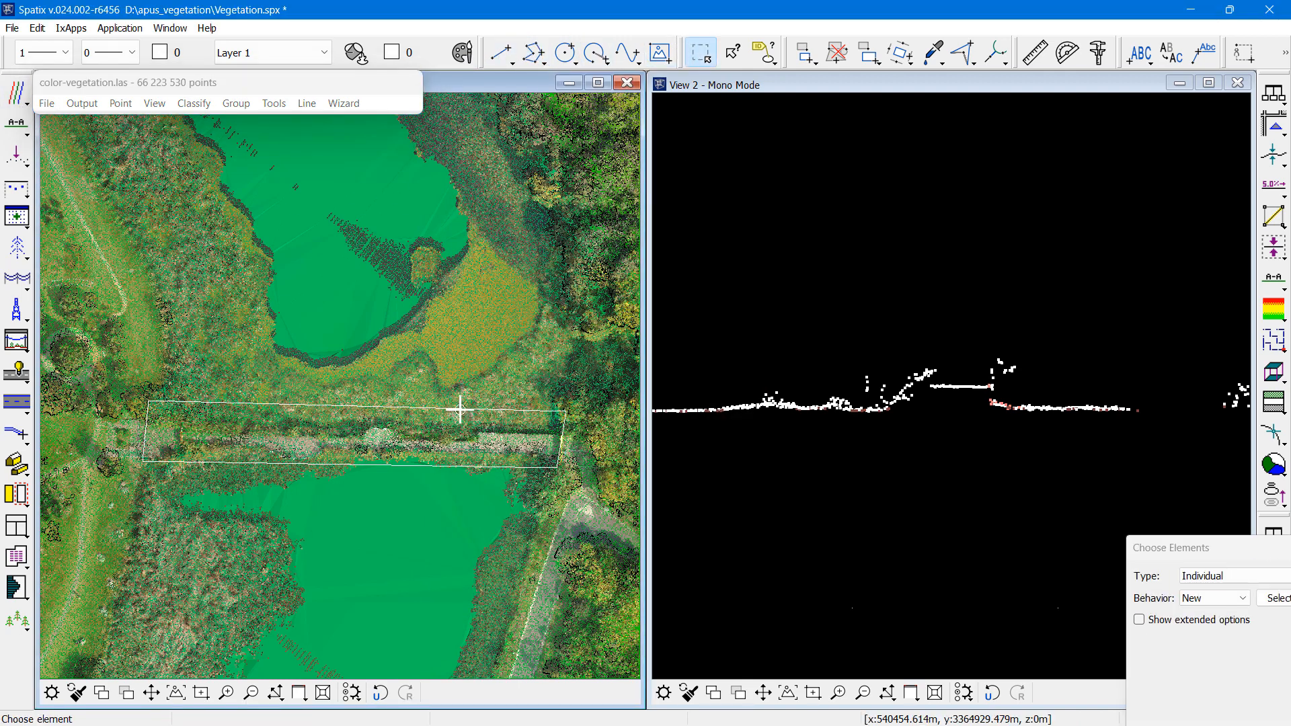
pyautogui.click(206, 104)
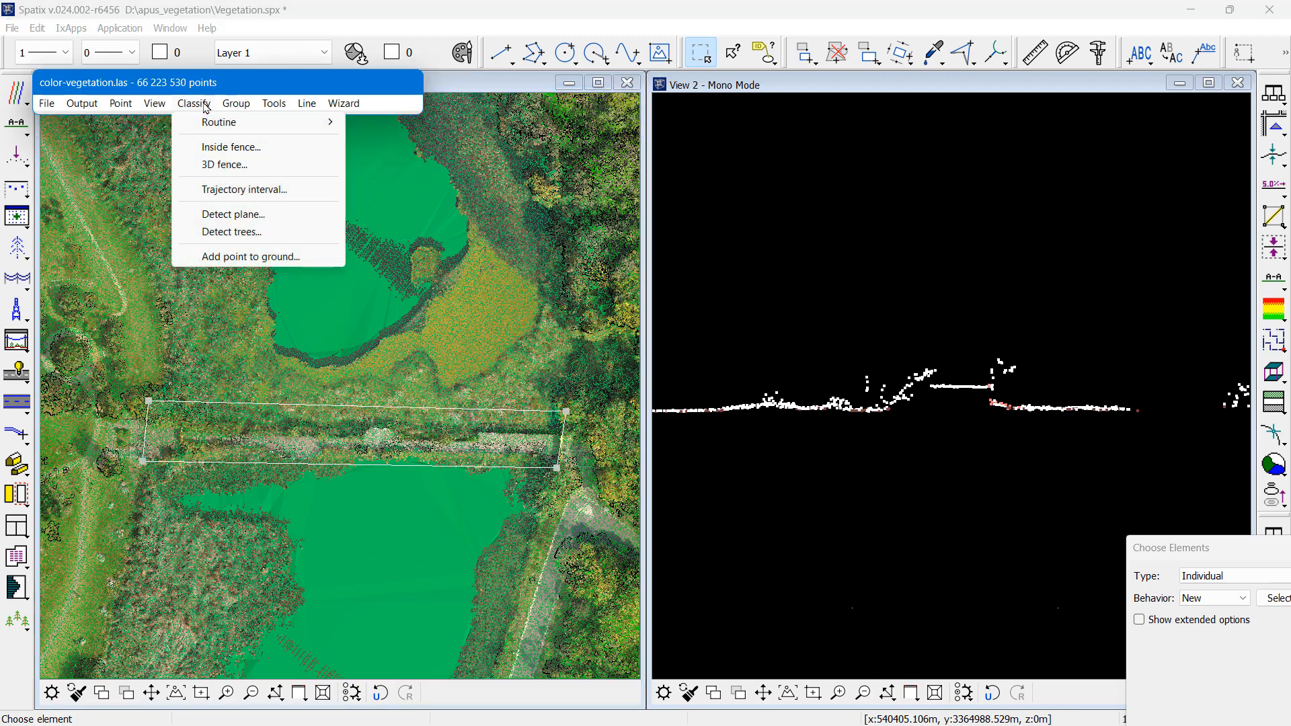
pyautogui.moveTo(213, 125)
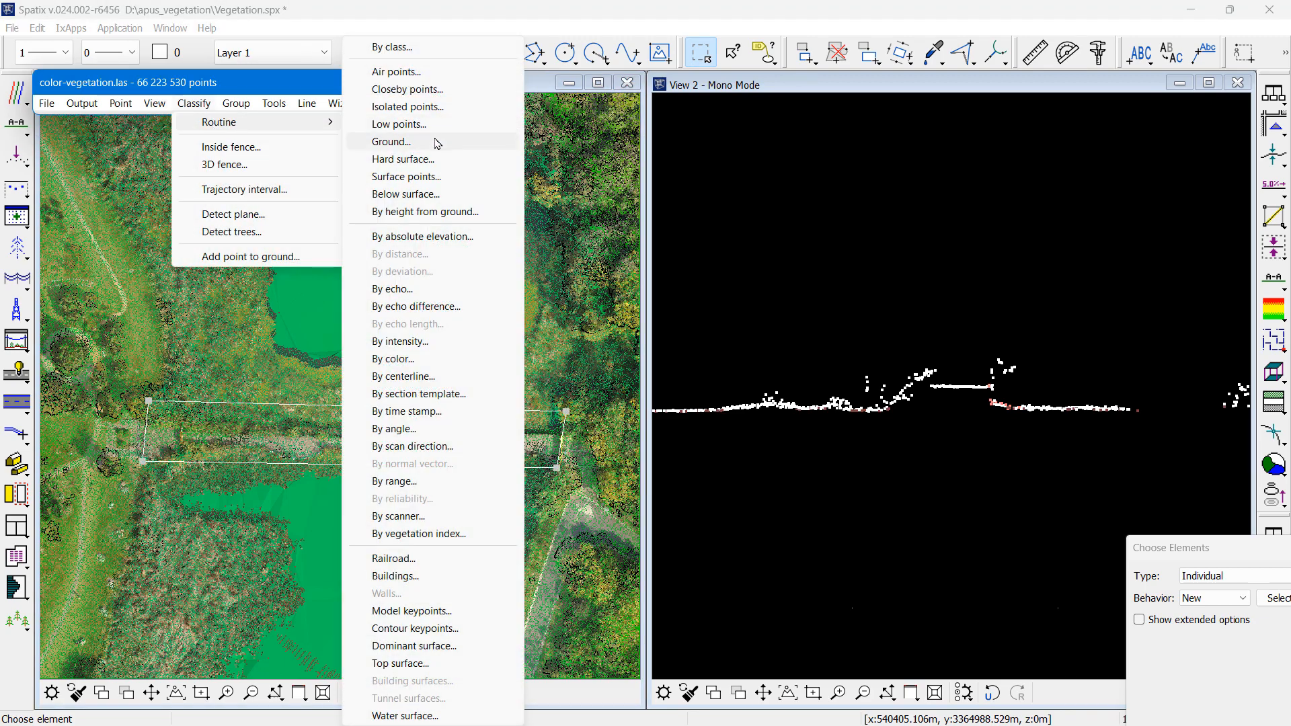
pyautogui.click(439, 138)
pyautogui.click(645, 221)
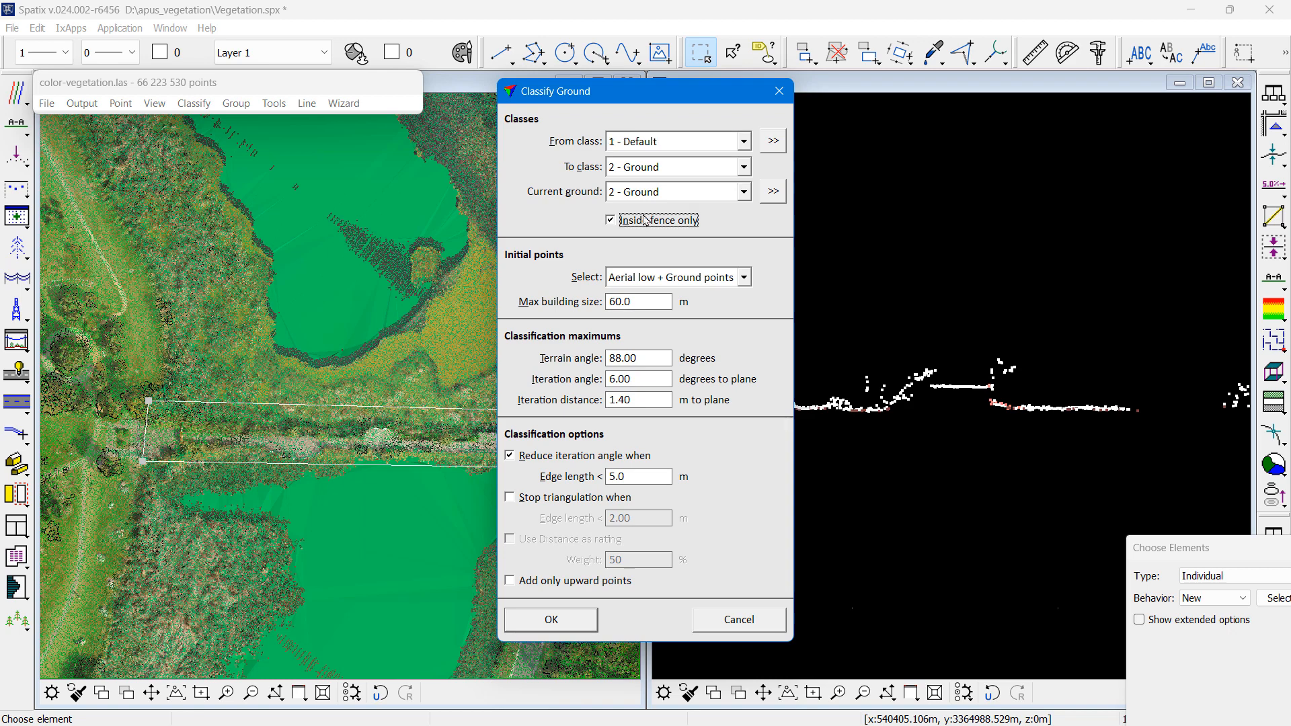
pyautogui.click(667, 277)
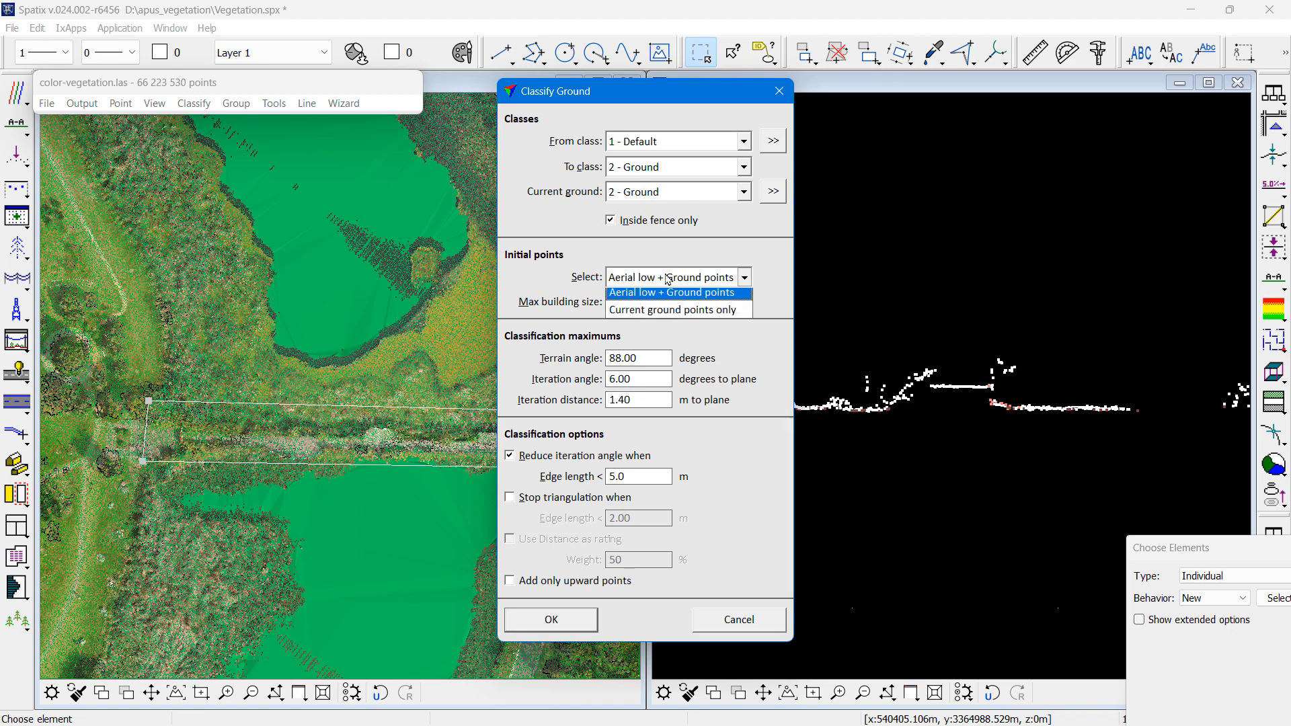
pyautogui.click(669, 313)
# - Set the iteration angle to 15 degrees and the angle-reduction edge length to 4.0 m, and run the ground classification
pyautogui.moveTo(653, 374); pyautogui.dragTo(580, 377)
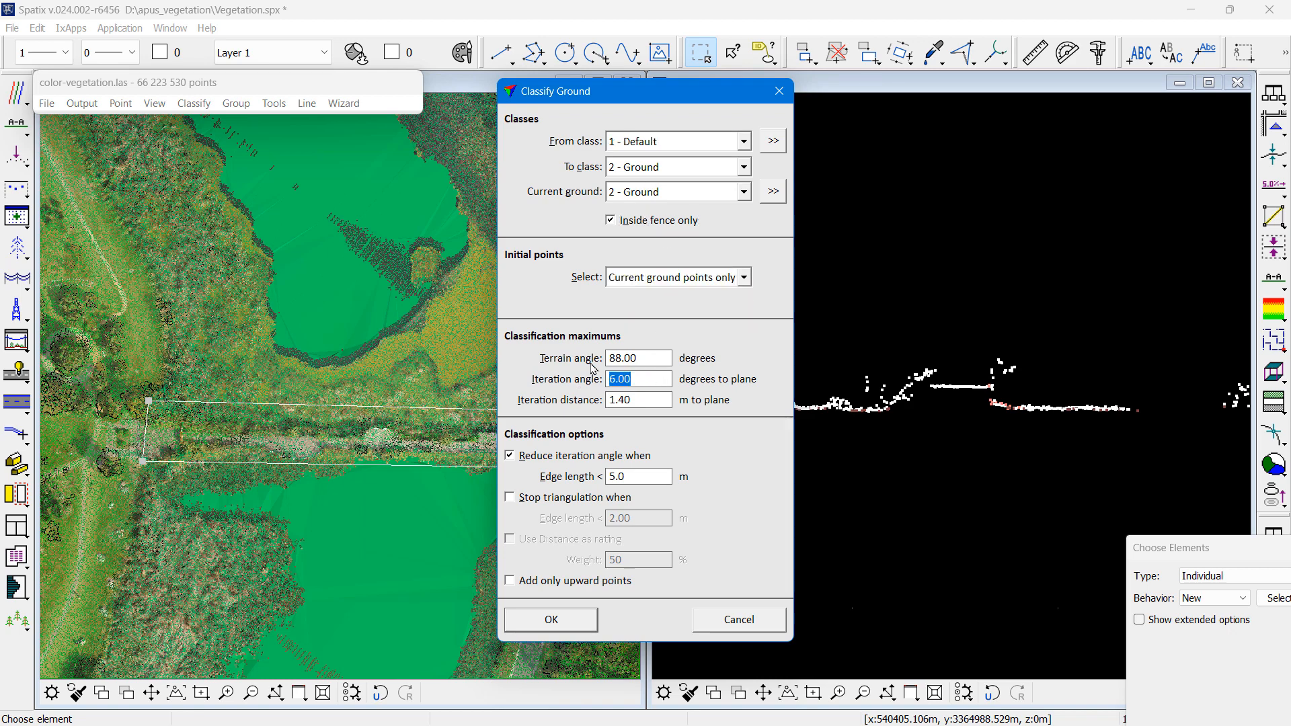
pyautogui.write('15')
pyautogui.press('Tab')
pyautogui.moveTo(645, 476); pyautogui.dragTo(590, 476)
pyautogui.write('4')
pyautogui.press('Tab')
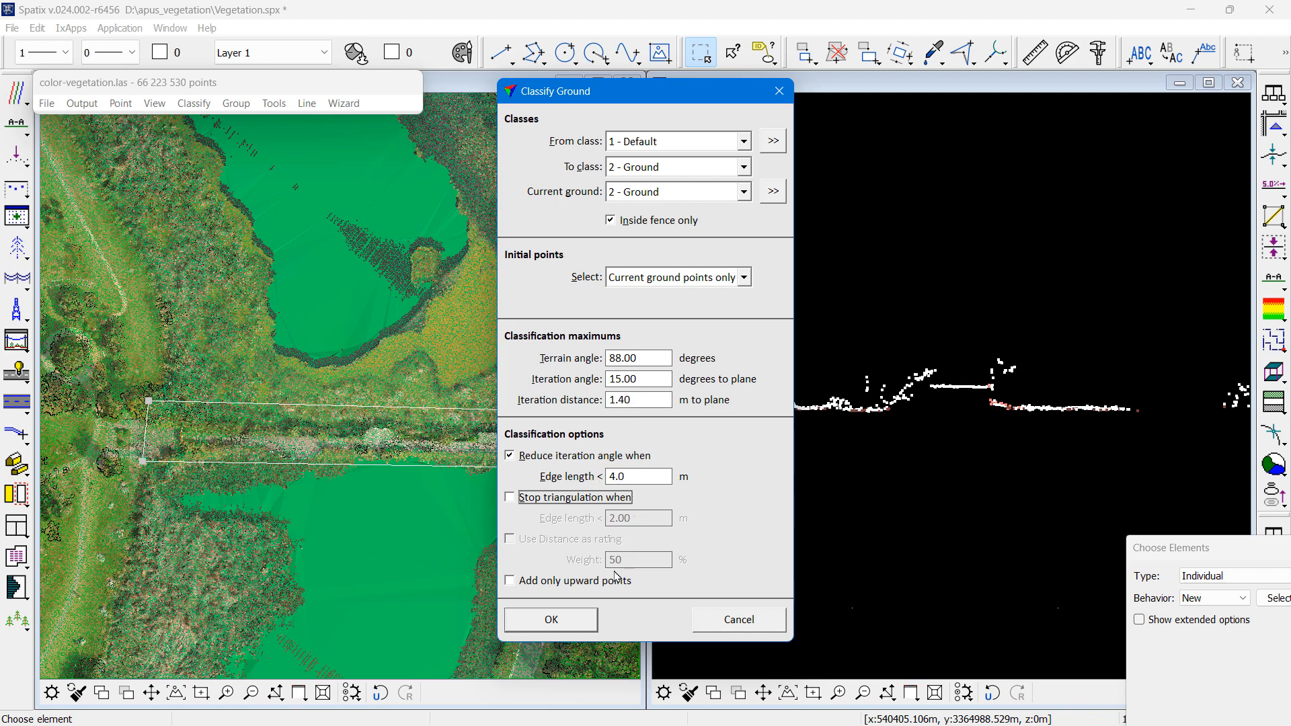
pyautogui.click(550, 620)
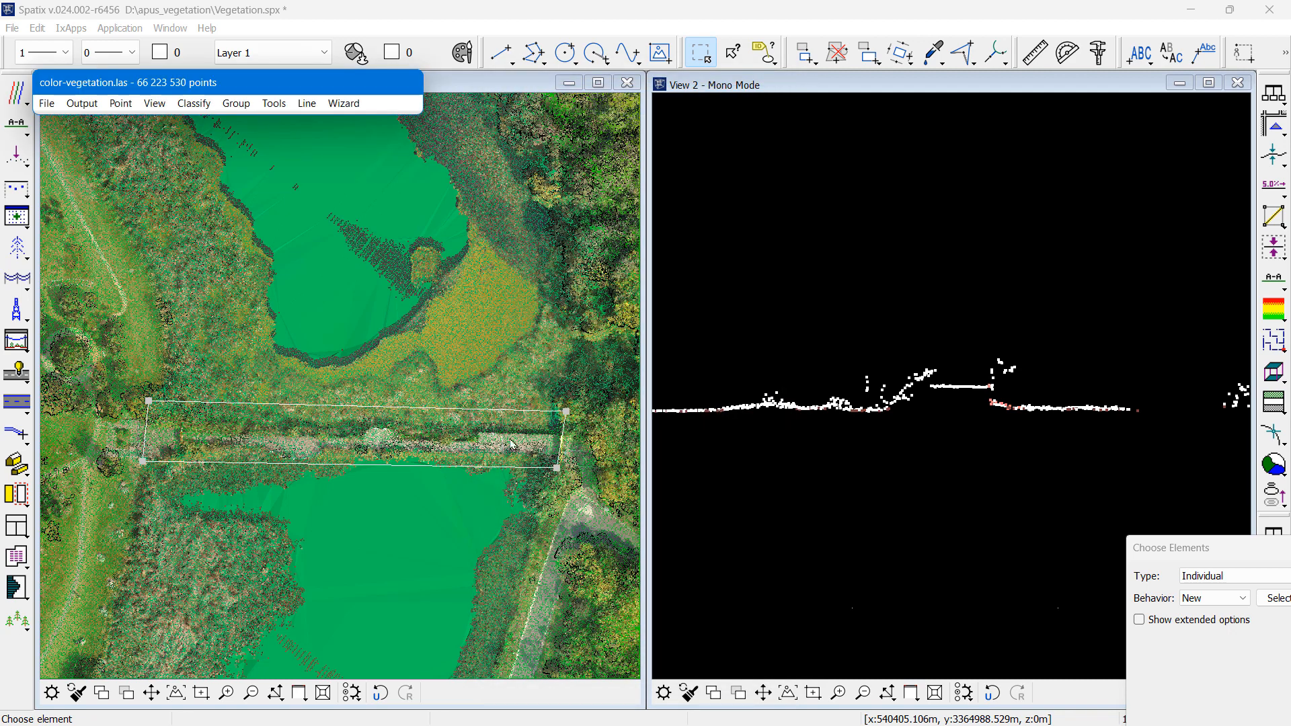
# - Turn off all point classes in view 1 so only the shaded surface is drawn
pyautogui.click(166, 104)
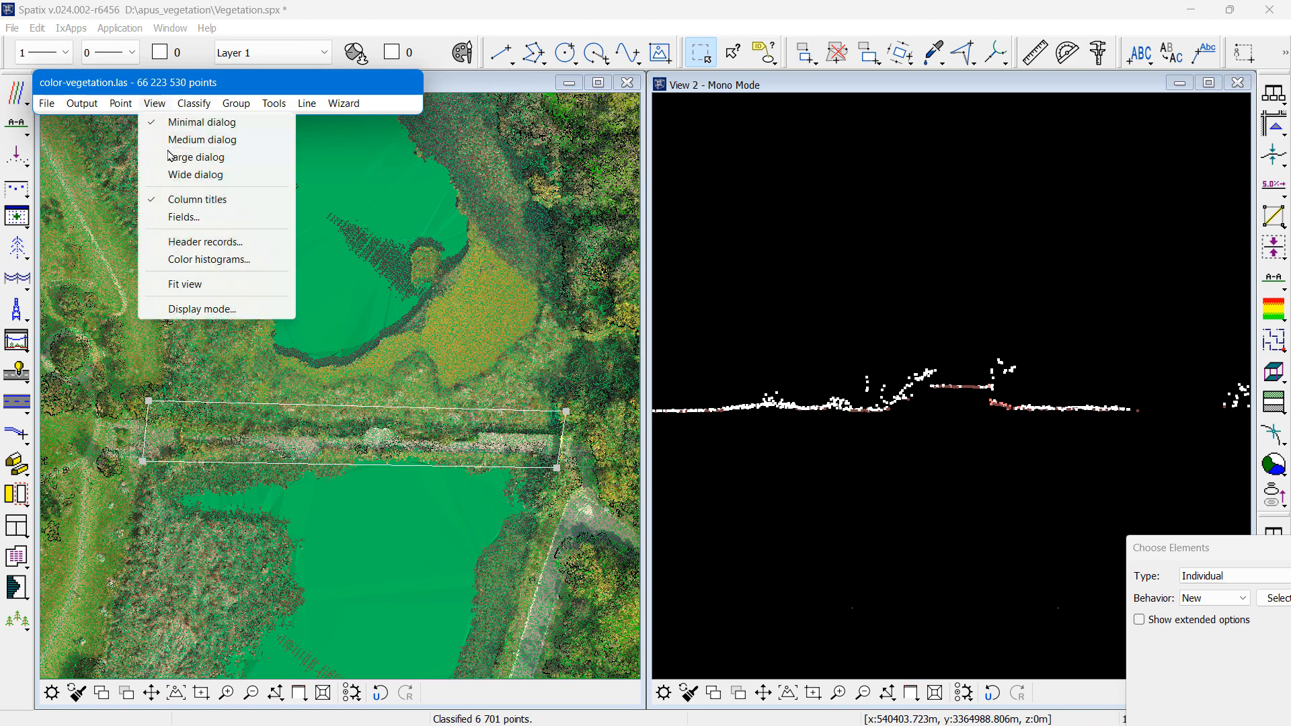
pyautogui.click(201, 308)
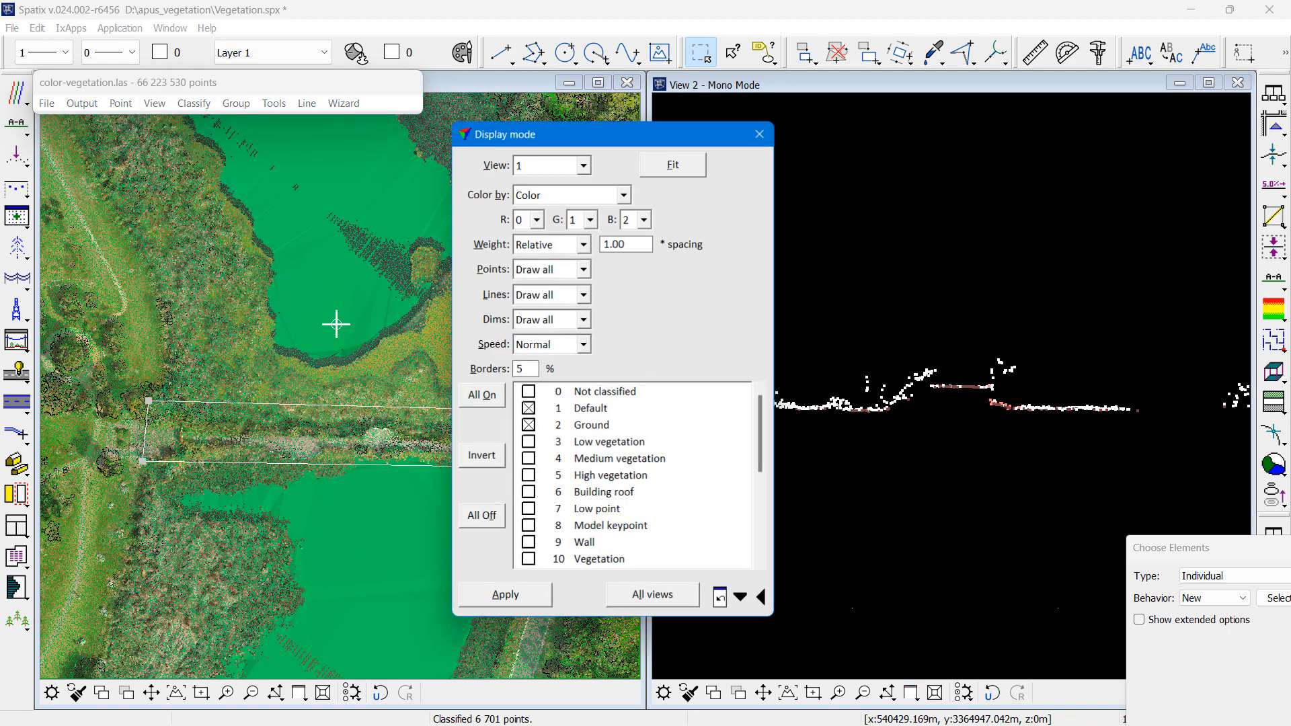
pyautogui.click(499, 518)
pyautogui.click(515, 595)
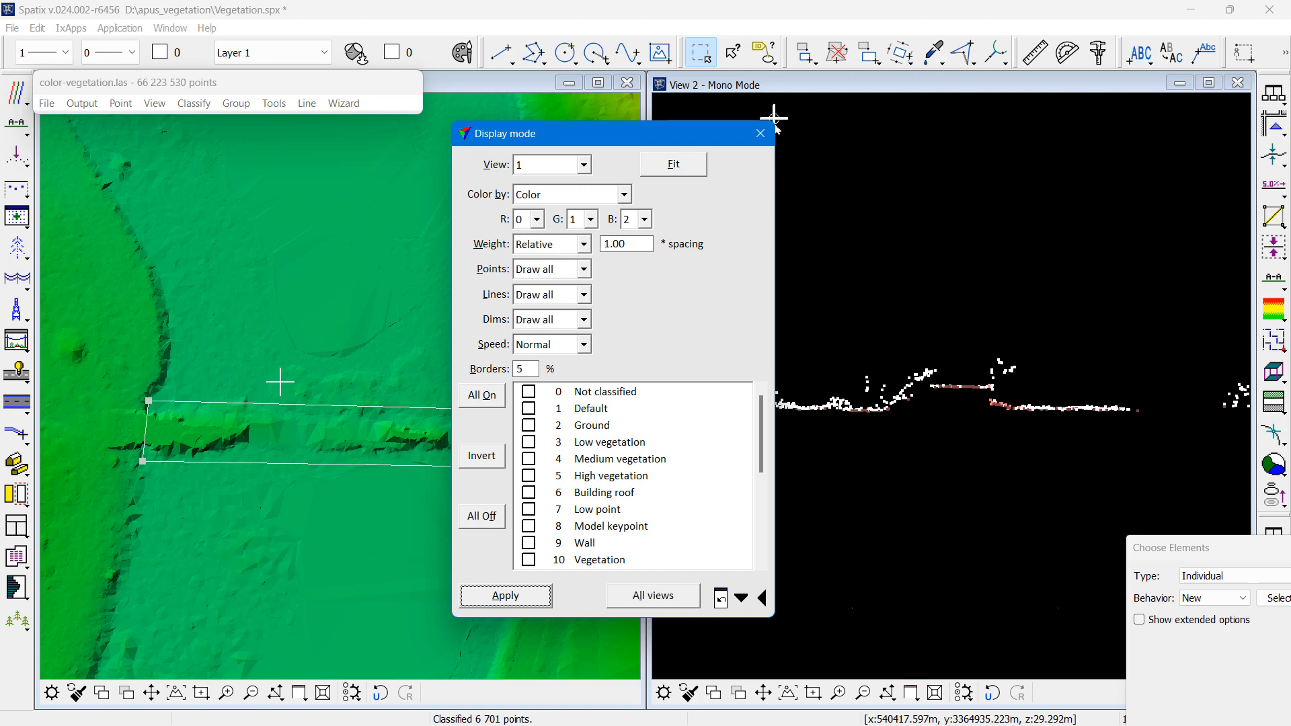
pyautogui.click(760, 133)
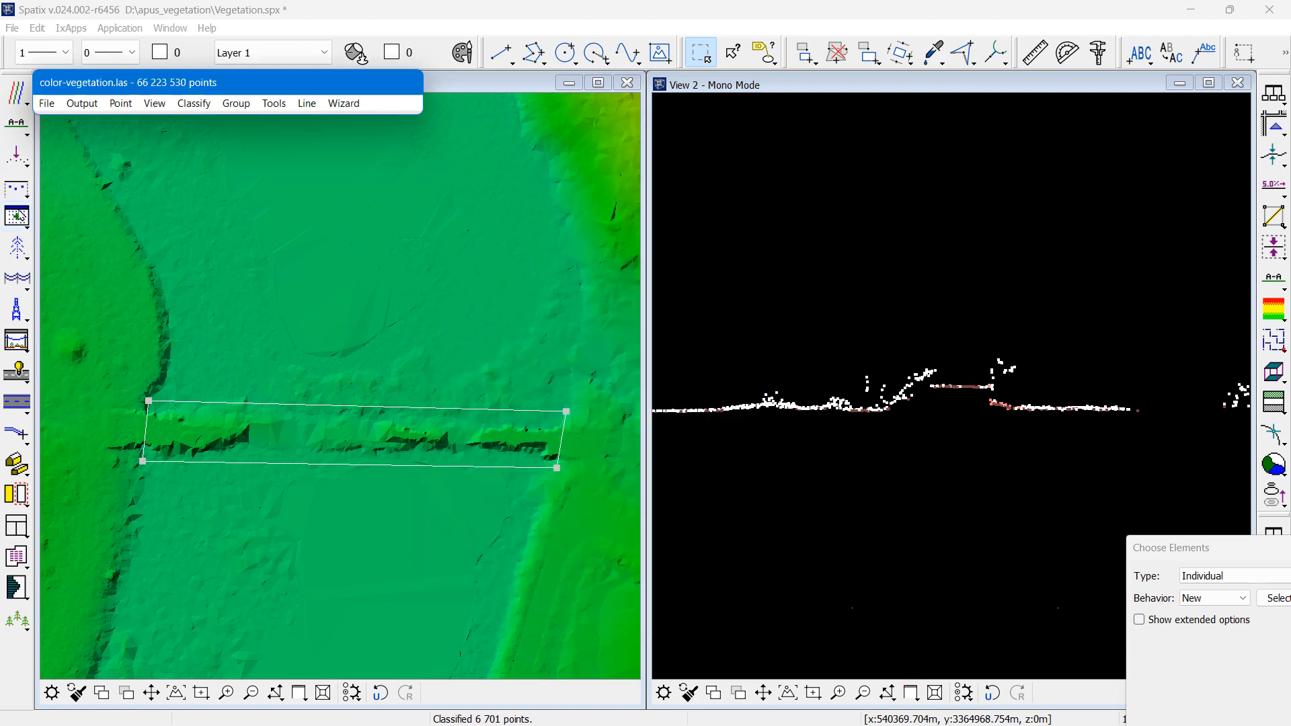
# - Rebuild the editable ground model from the reclassified points and check the shaded surface around the embankment
pyautogui.click(19, 193)
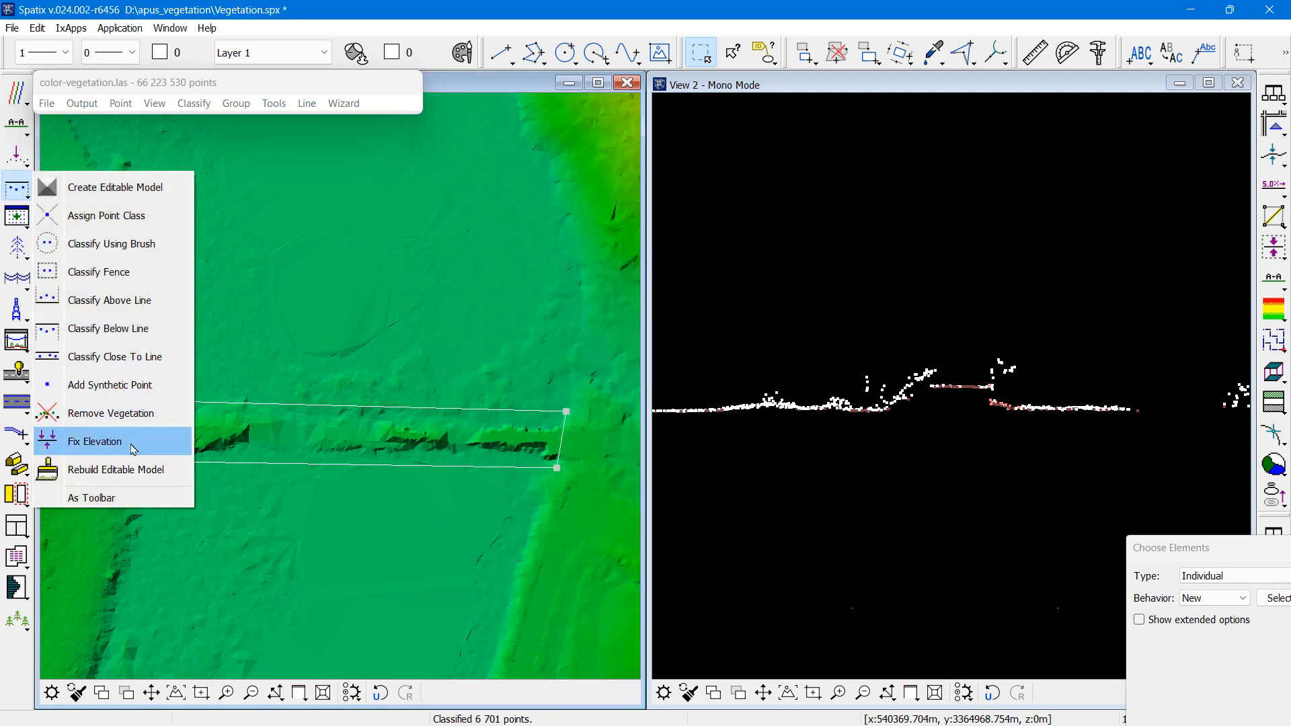
pyautogui.click(115, 469)
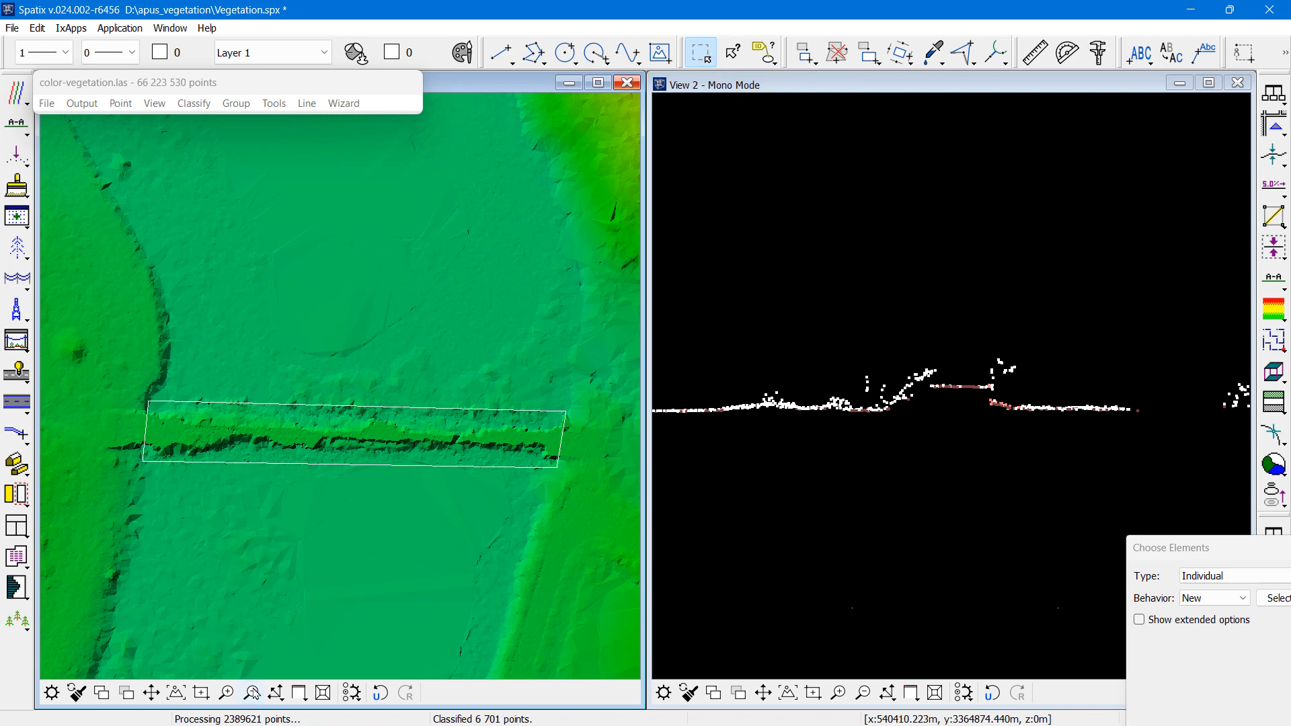
pyautogui.click(251, 693)
pyautogui.click(397, 268)
pyautogui.click(358, 300)
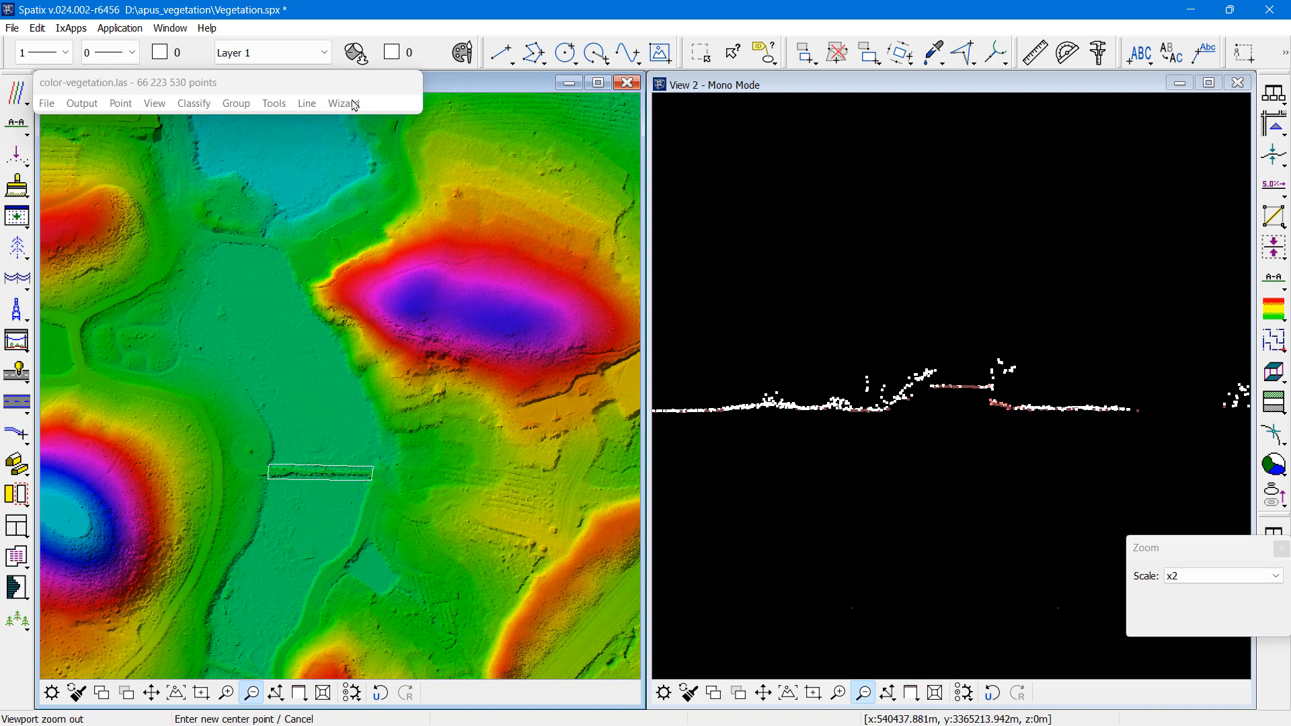
# - Close all loaded surface models, including Ground, and dismiss the surface list
pyautogui.click(1273, 94)
pyautogui.click(1143, 180)
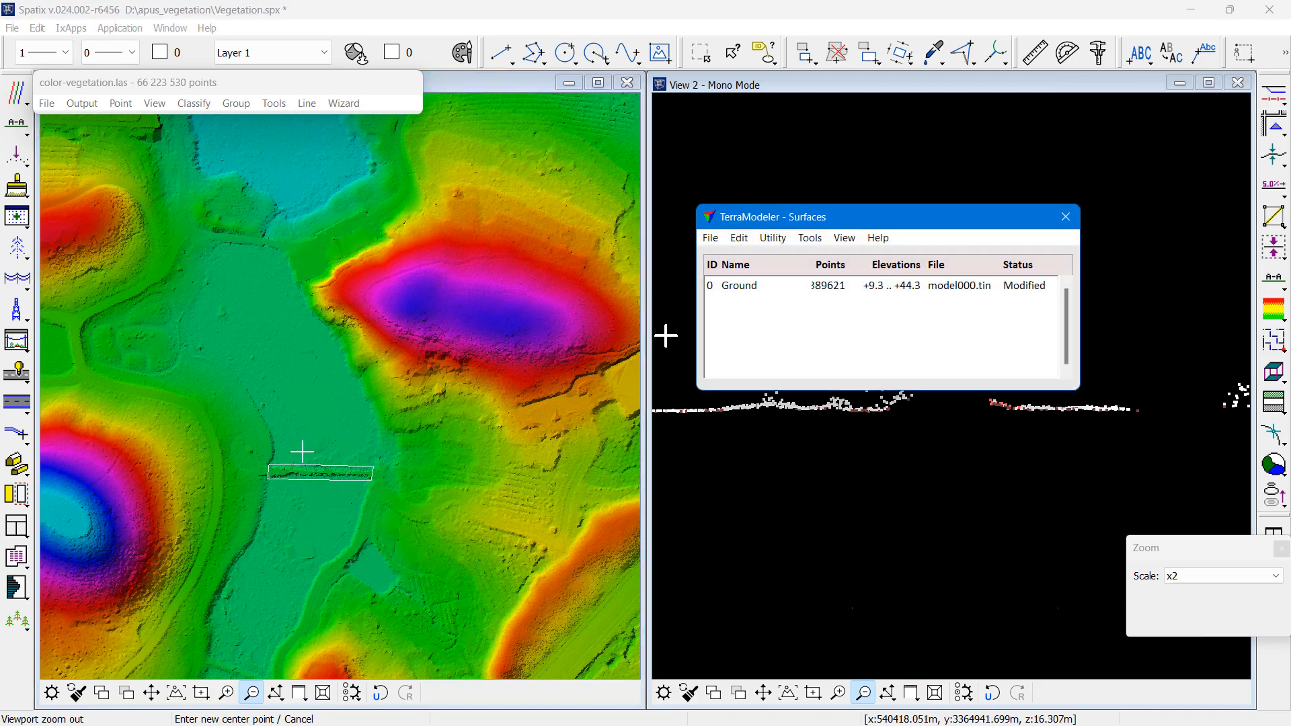
pyautogui.click(753, 288)
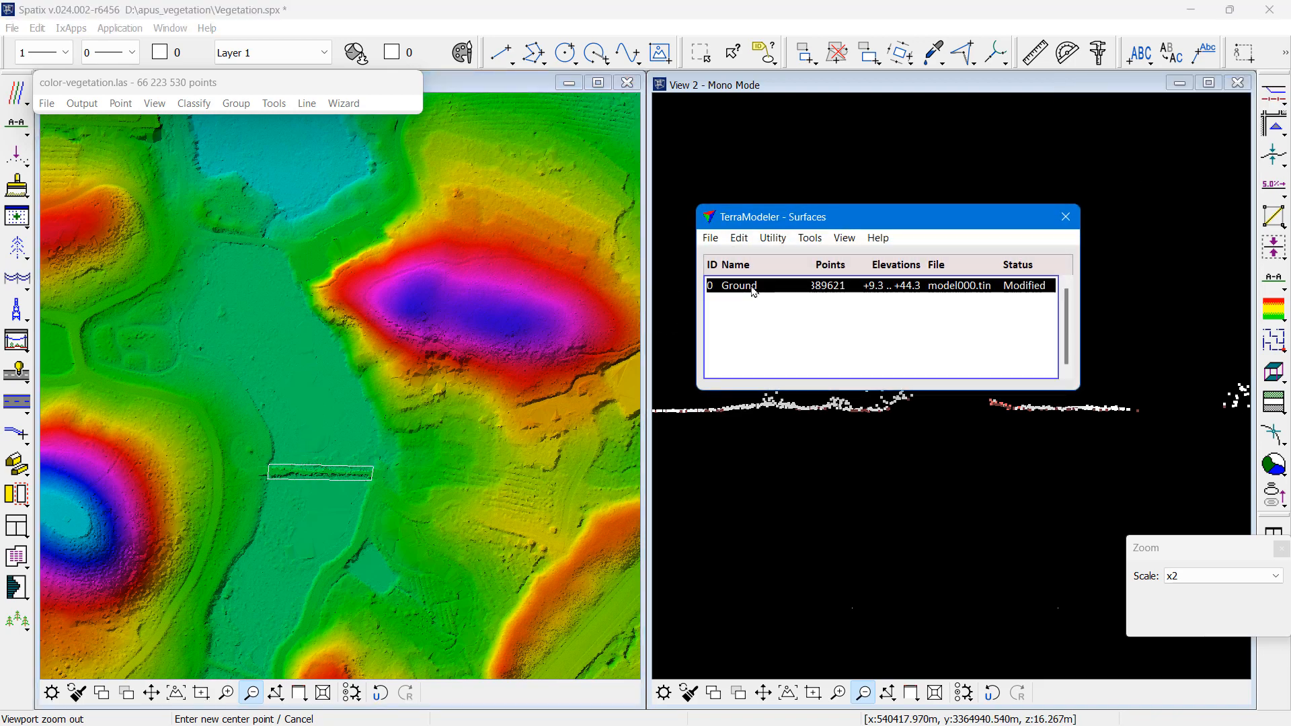
pyautogui.click(711, 238)
pyautogui.click(739, 308)
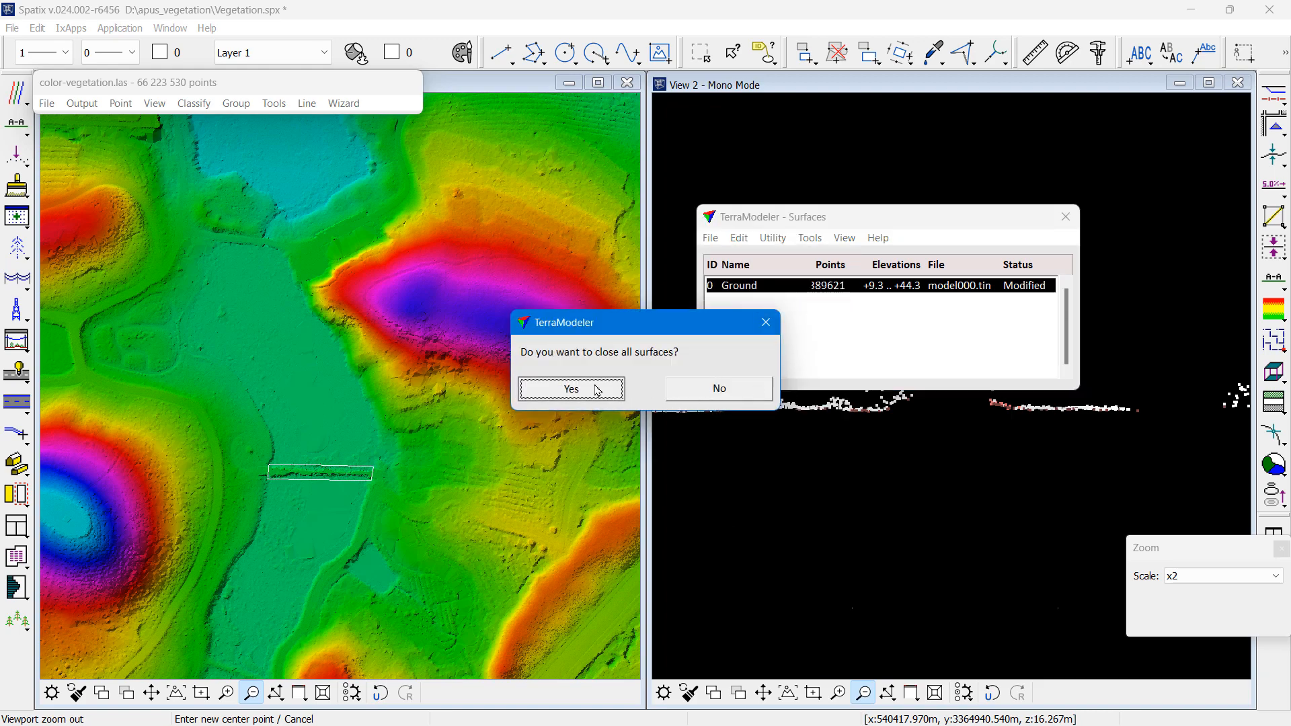
pyautogui.click(596, 390)
pyautogui.click(672, 392)
pyautogui.click(1065, 217)
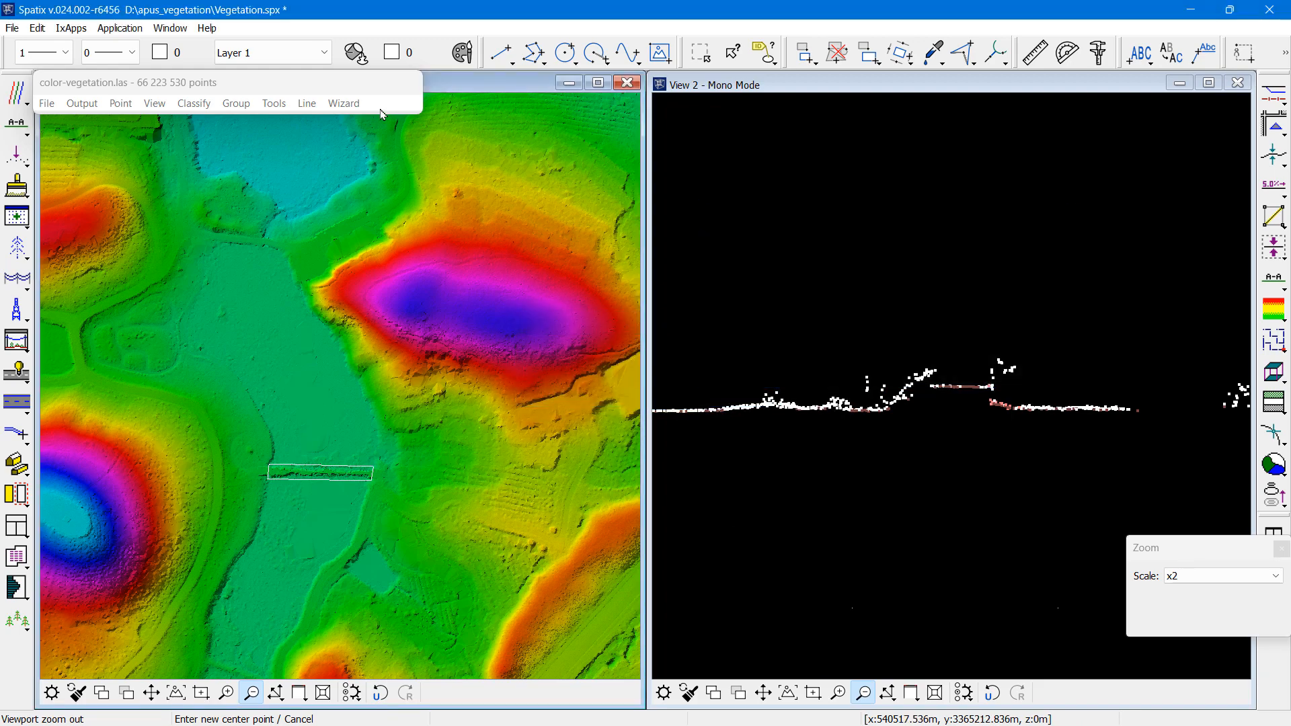
# - Run drone data processing with Classify height from ground enabled and Classify ground disabled
pyautogui.click(345, 103)
pyautogui.click(368, 148)
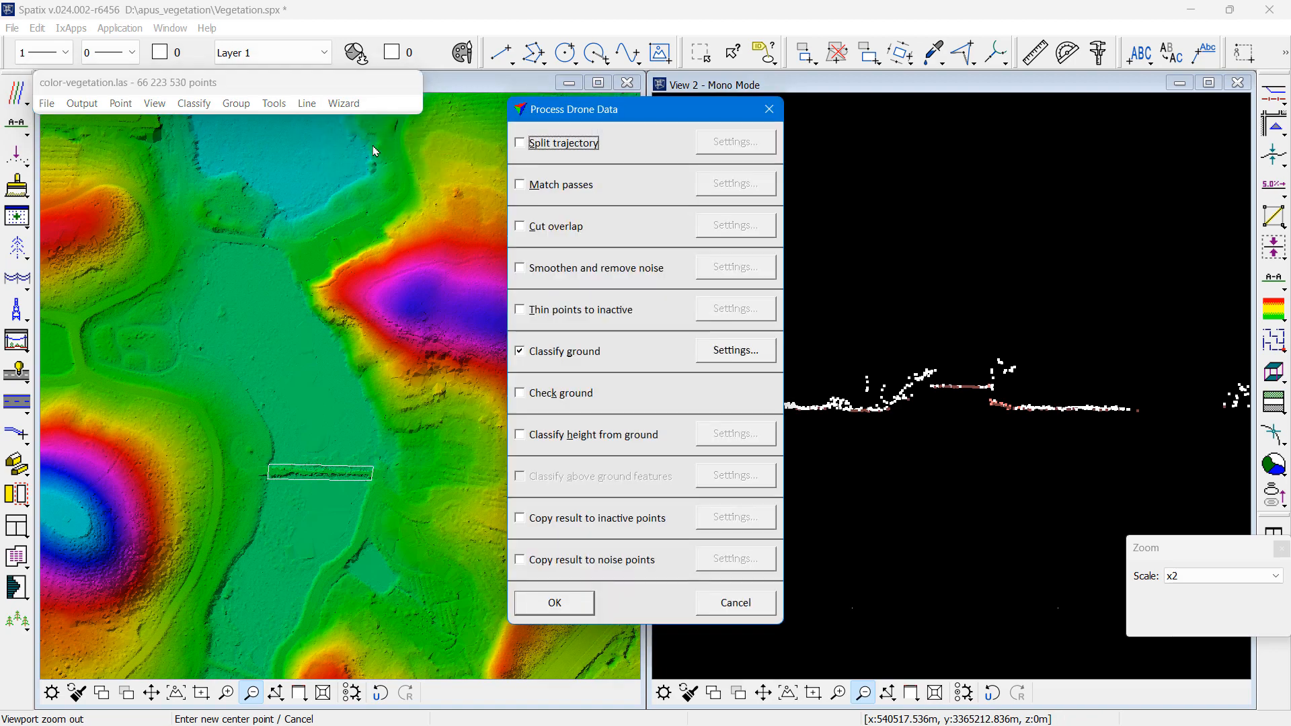
pyautogui.click(538, 354)
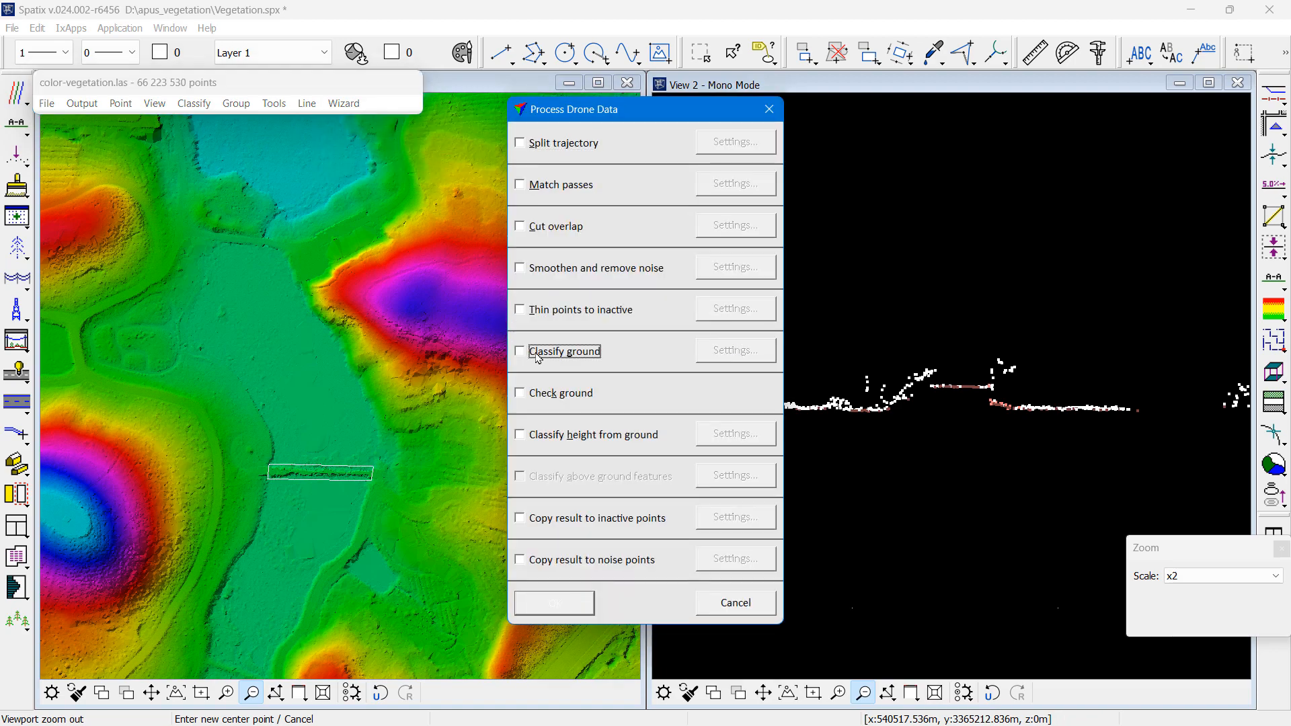
pyautogui.click(568, 436)
pyautogui.click(583, 609)
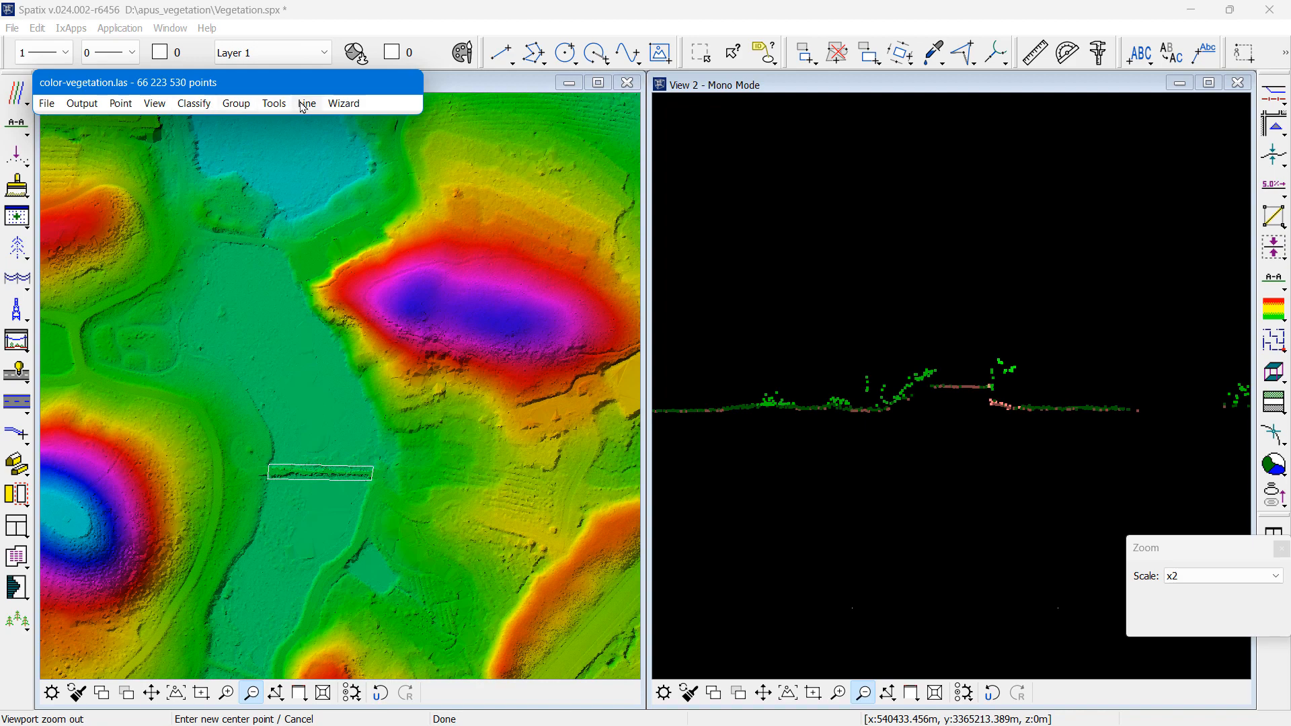
# - Check the per-class point statistics for the vegetation classes
pyautogui.click(276, 103)
pyautogui.click(301, 147)
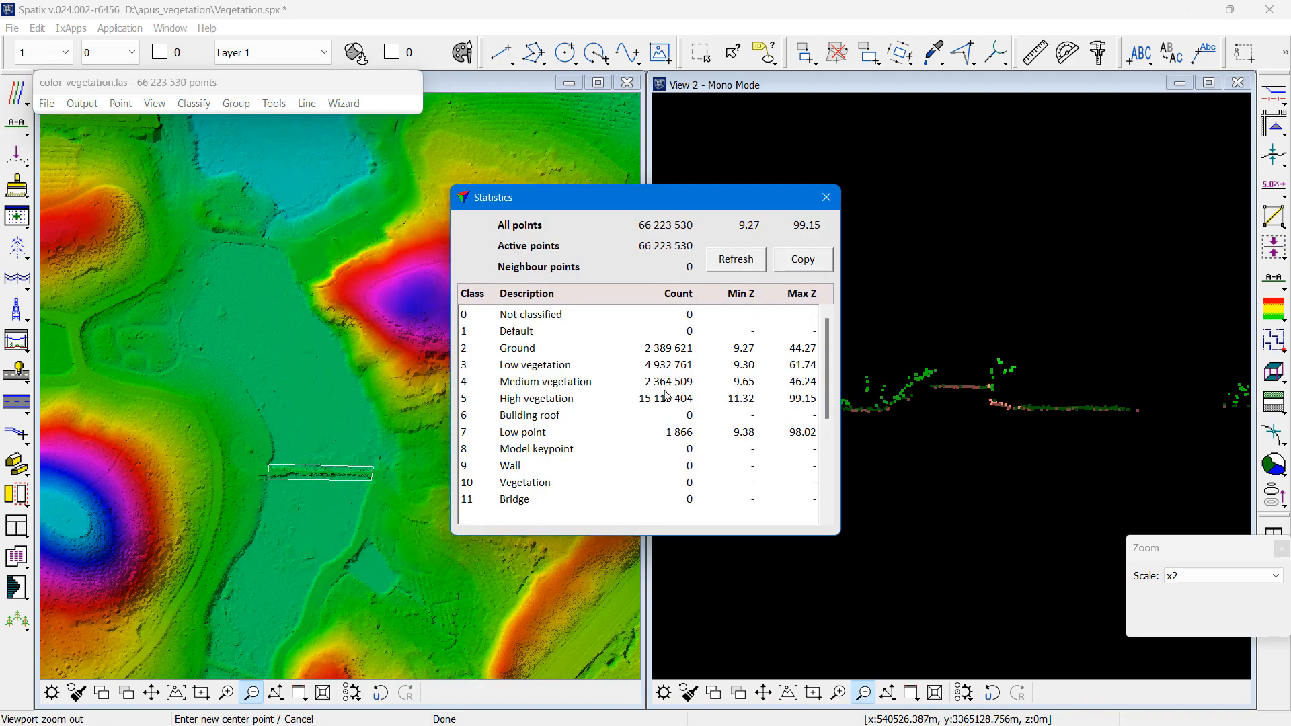
pyautogui.click(825, 204)
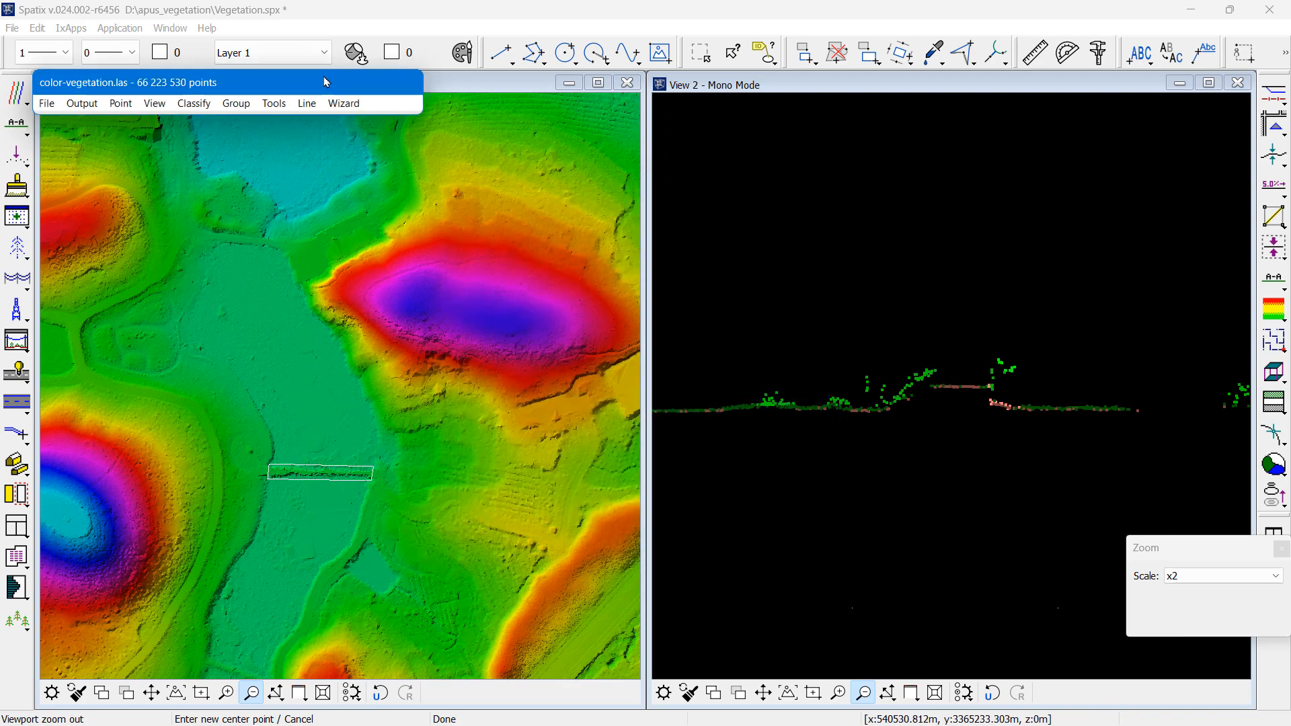
# - Display only the High vegetation class in view 1 and examine it across the whole site
pyautogui.click(154, 103)
pyautogui.click(203, 310)
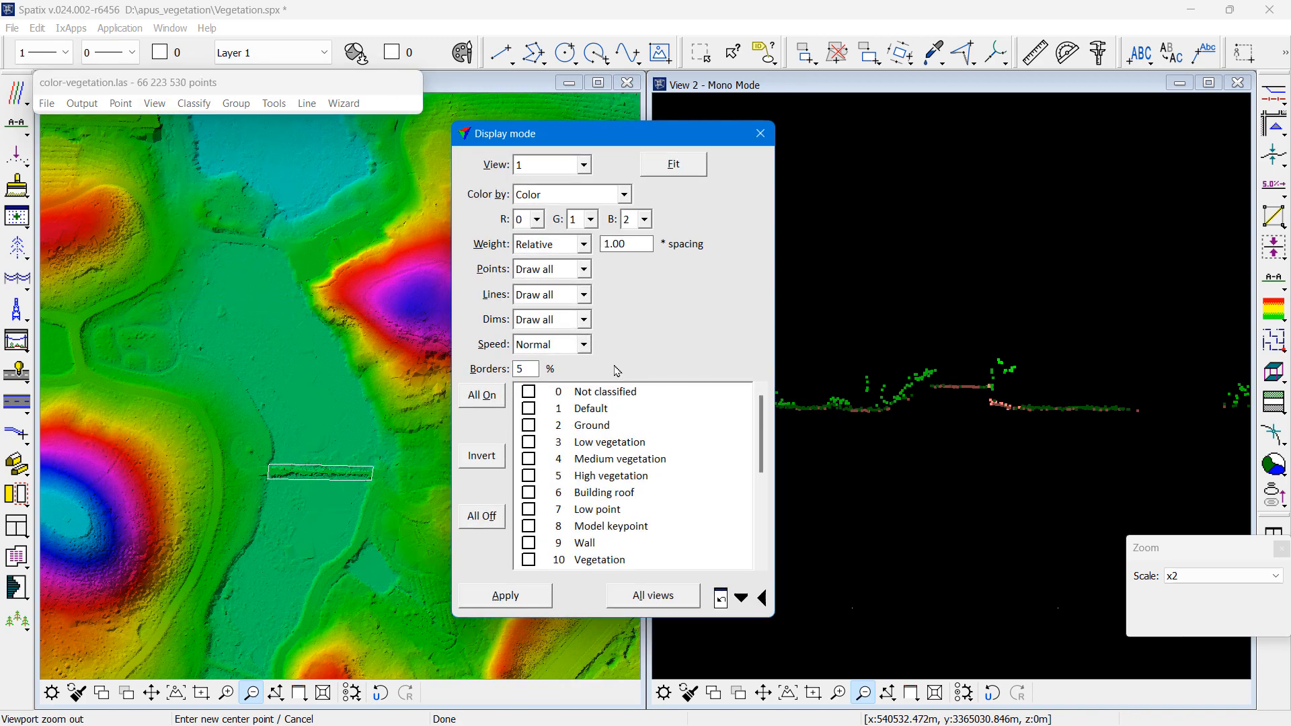
pyautogui.click(553, 478)
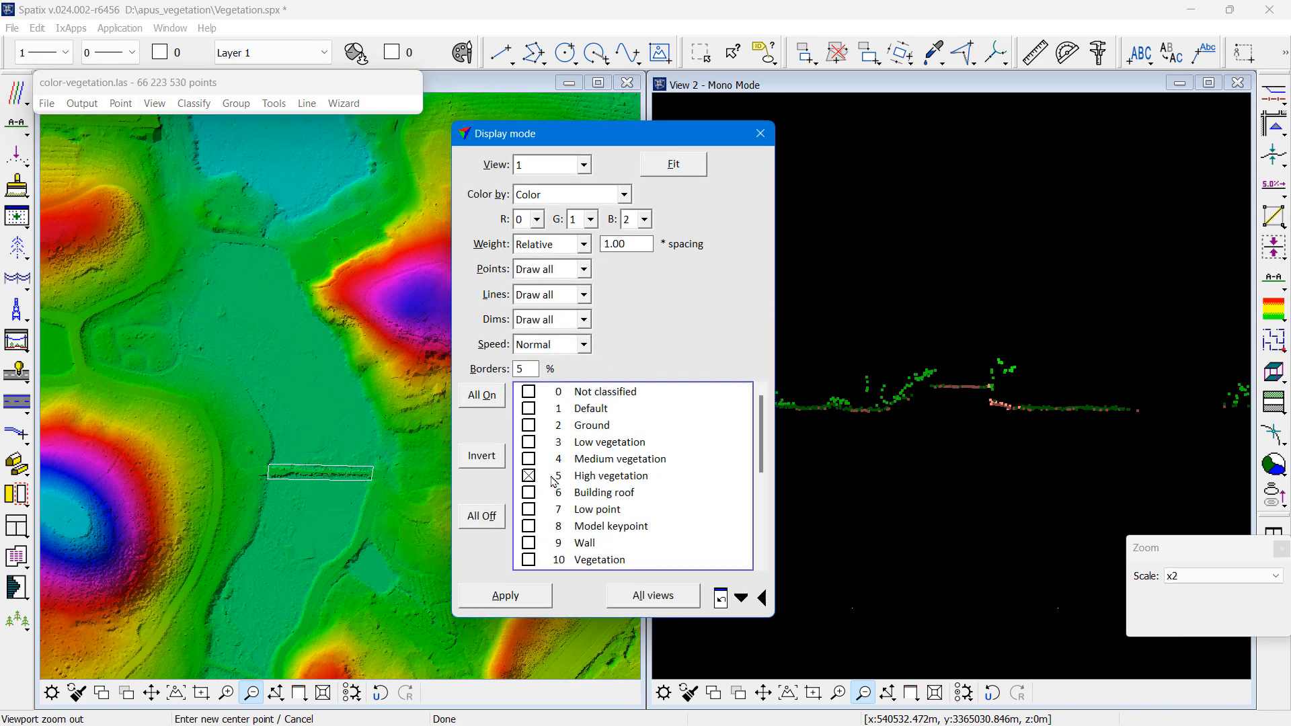
pyautogui.click(527, 596)
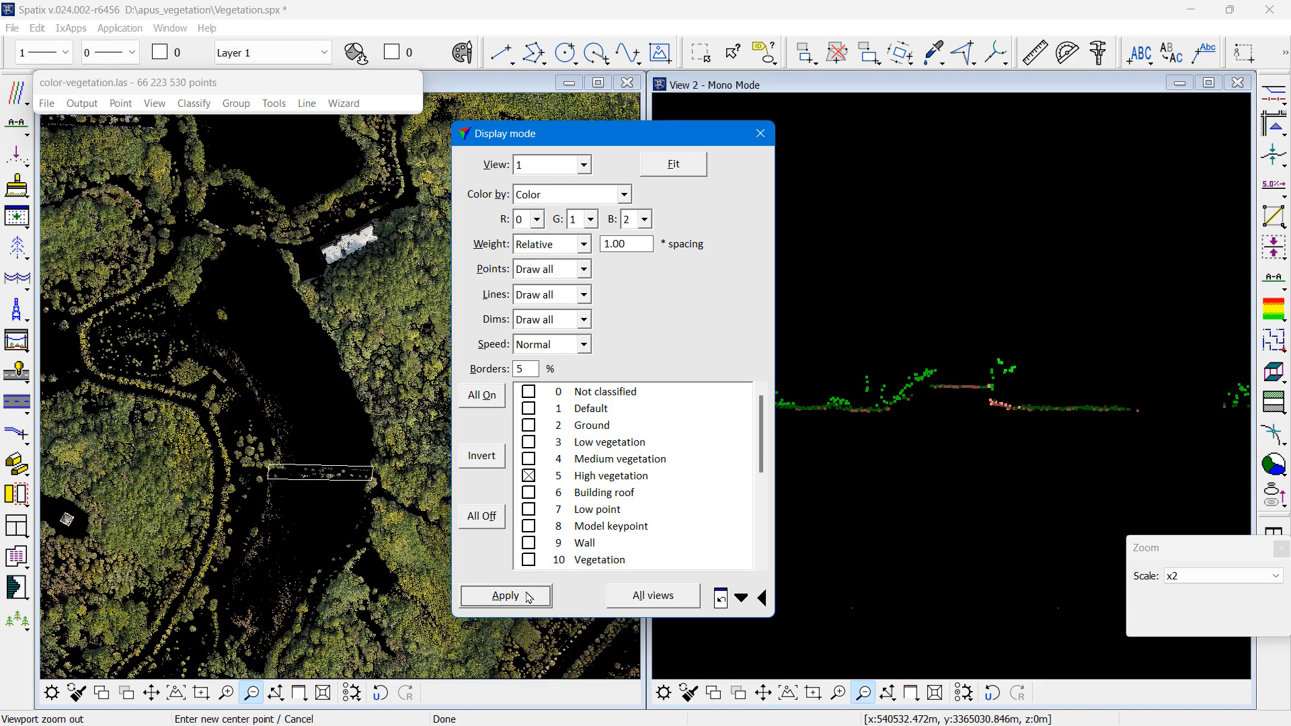
pyautogui.click(761, 134)
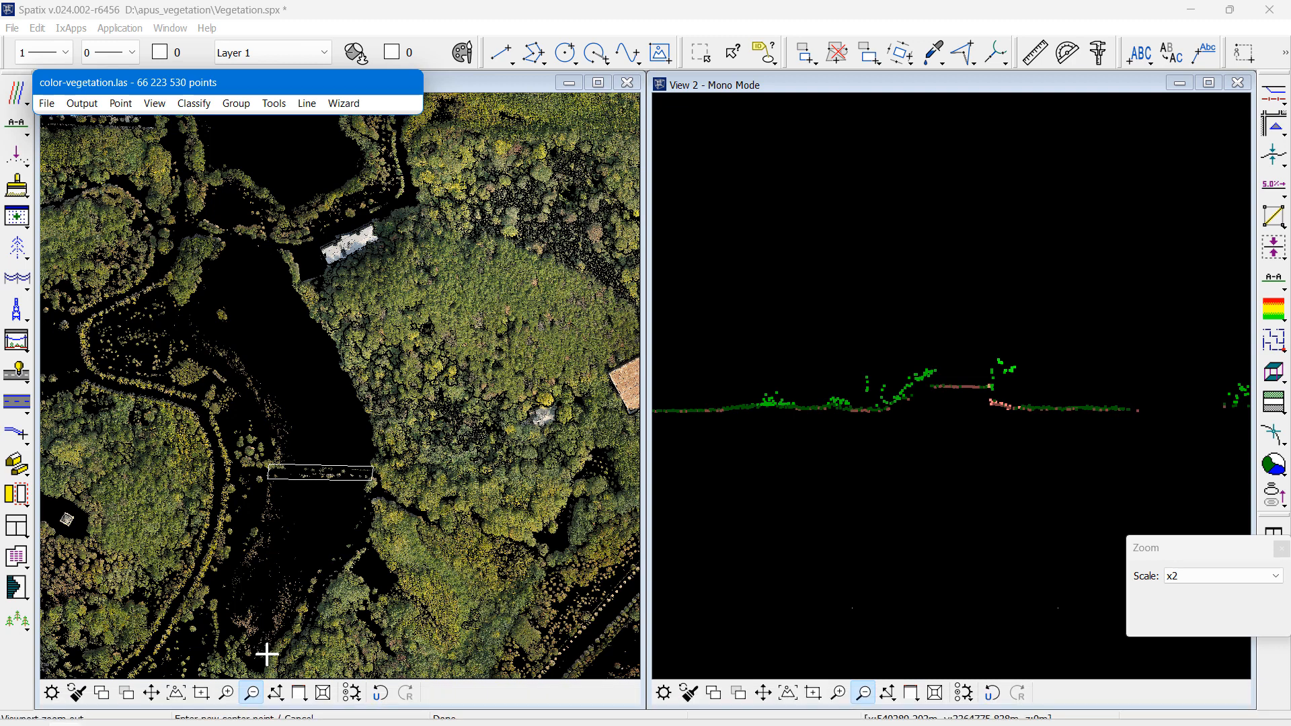
pyautogui.click(358, 357)
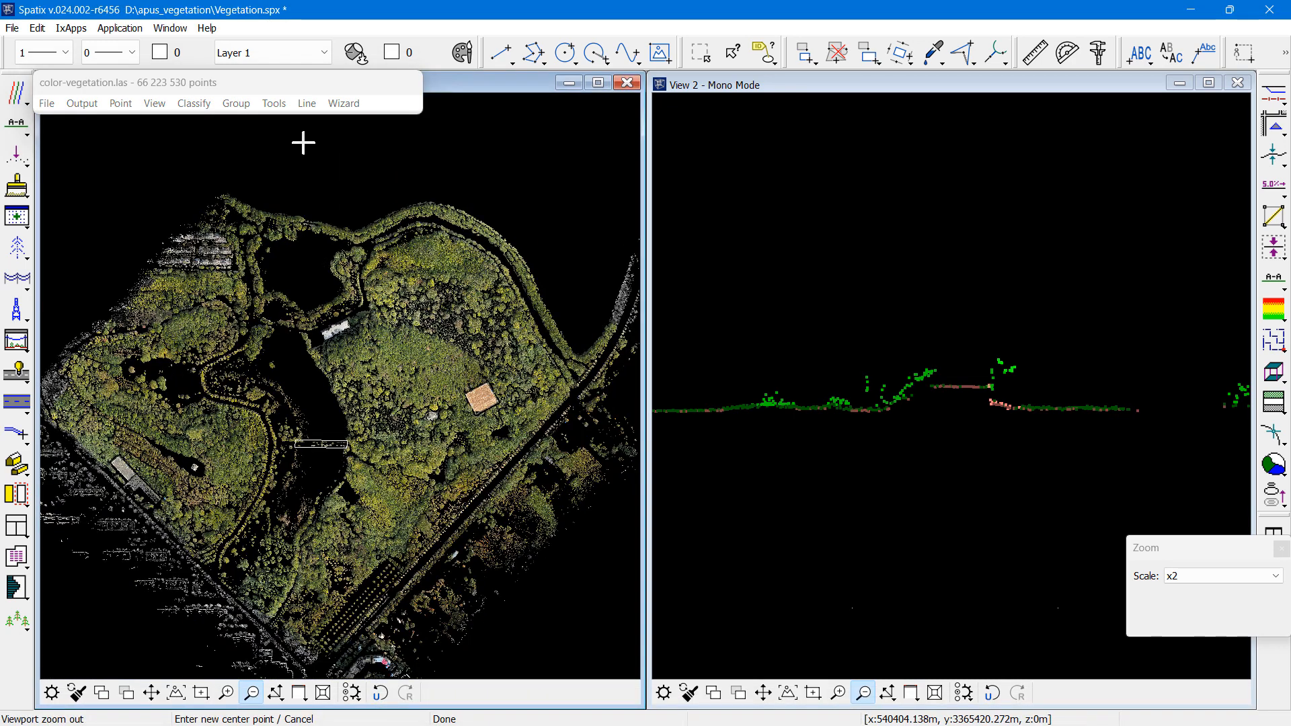
# - Set up drone data processing for above ground features instead of height from ground, with the Car class excluded
pyautogui.click(341, 106)
pyautogui.click(357, 146)
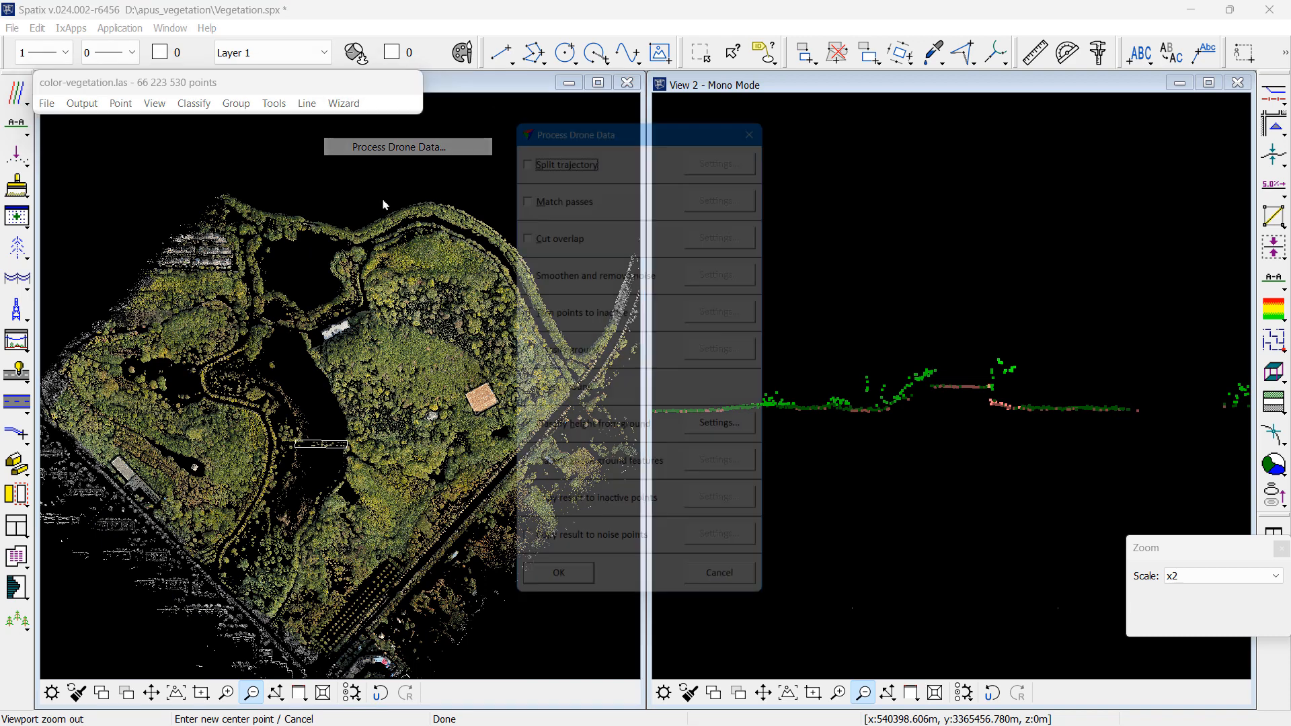
pyautogui.click(561, 436)
pyautogui.click(577, 477)
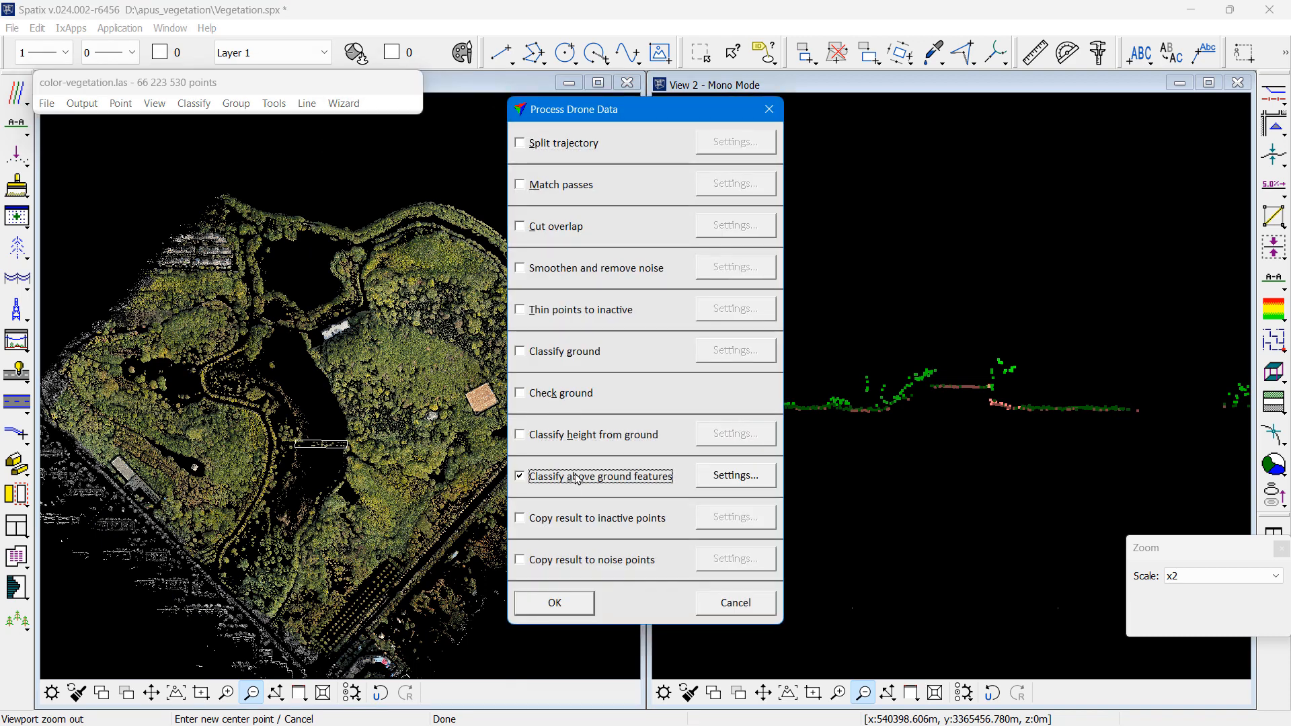
pyautogui.click(736, 476)
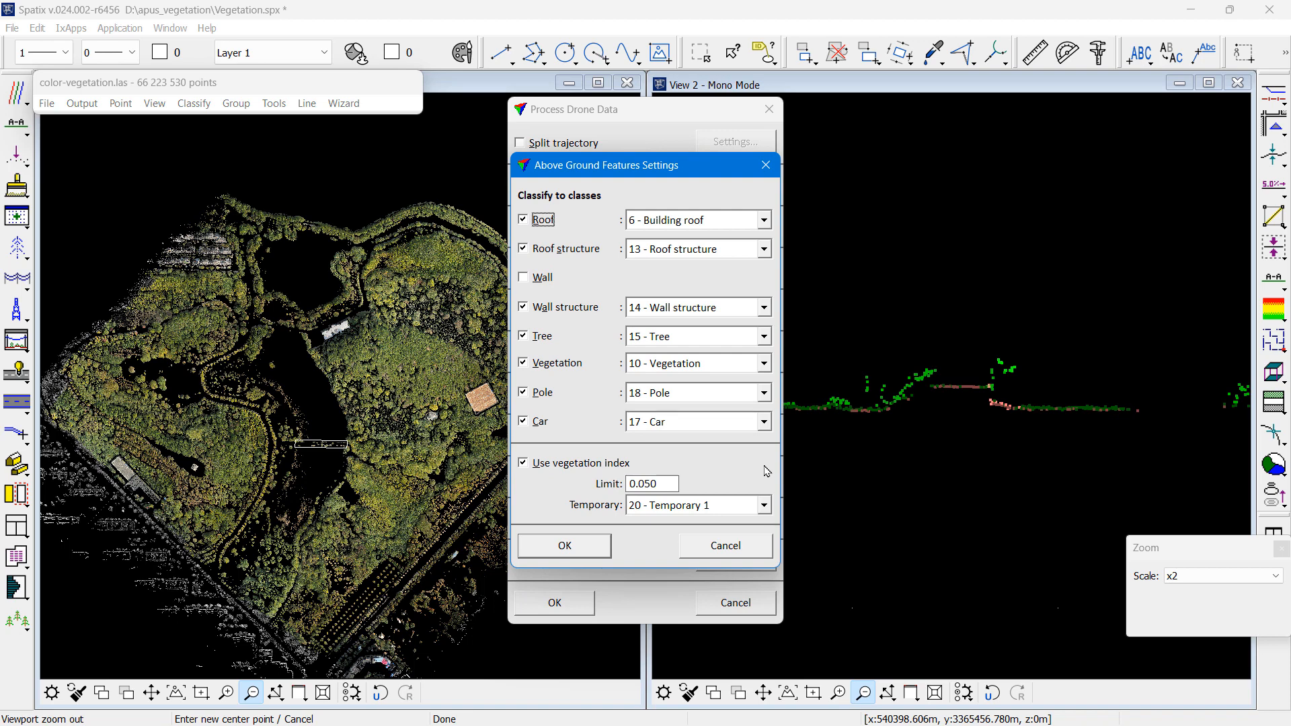
pyautogui.click(542, 427)
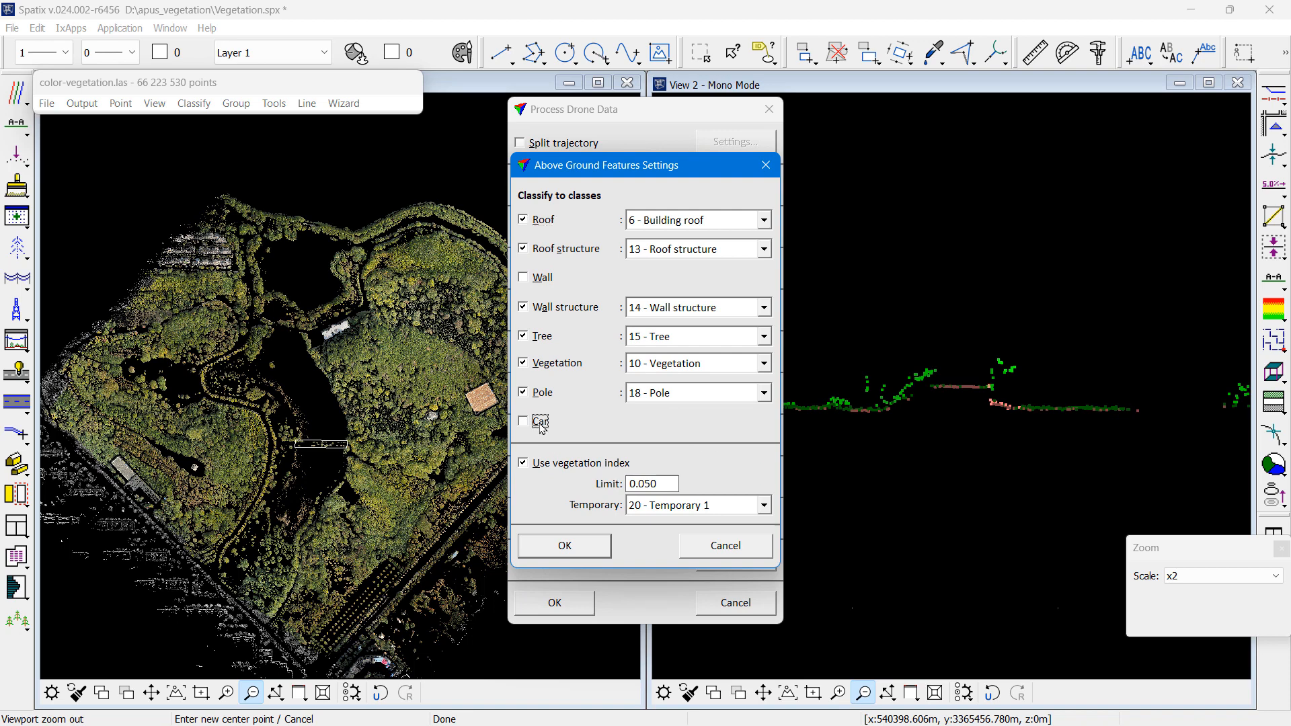
pyautogui.click(565, 546)
# - Enable copying the result to inactive points and to noise points, and run the above ground feature classification
pyautogui.click(565, 519)
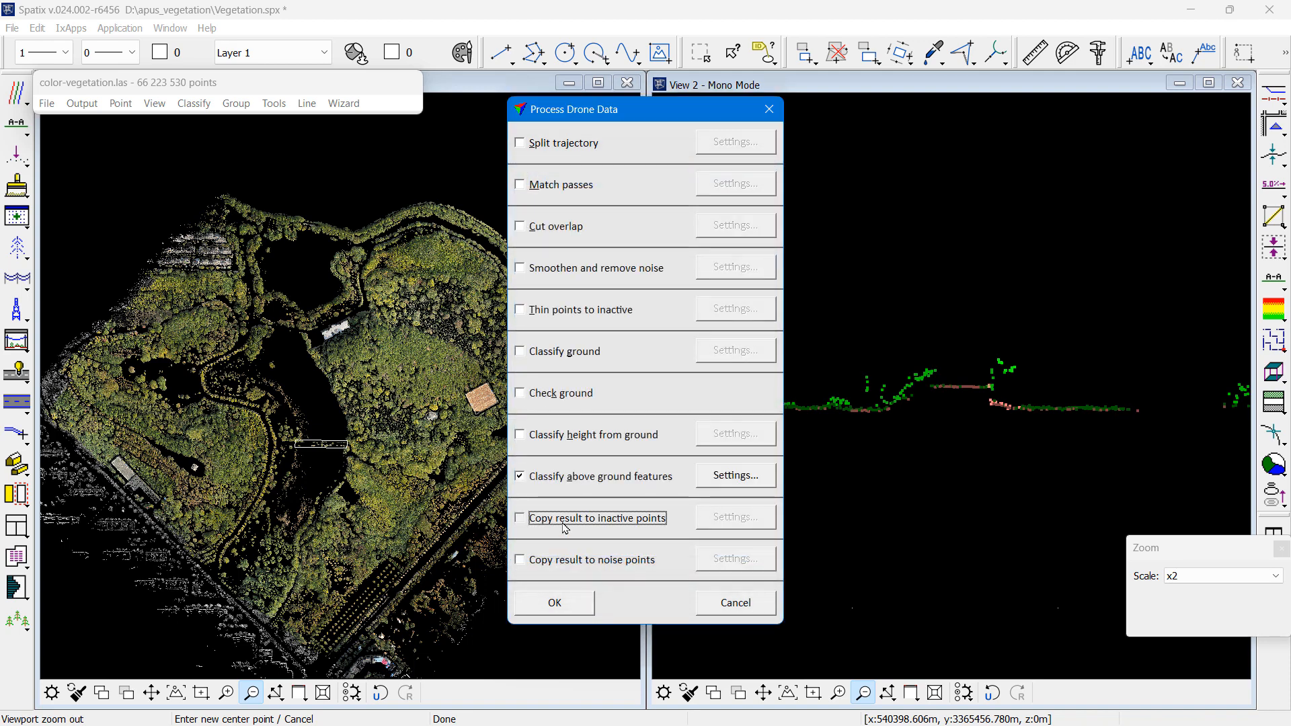
pyautogui.click(572, 561)
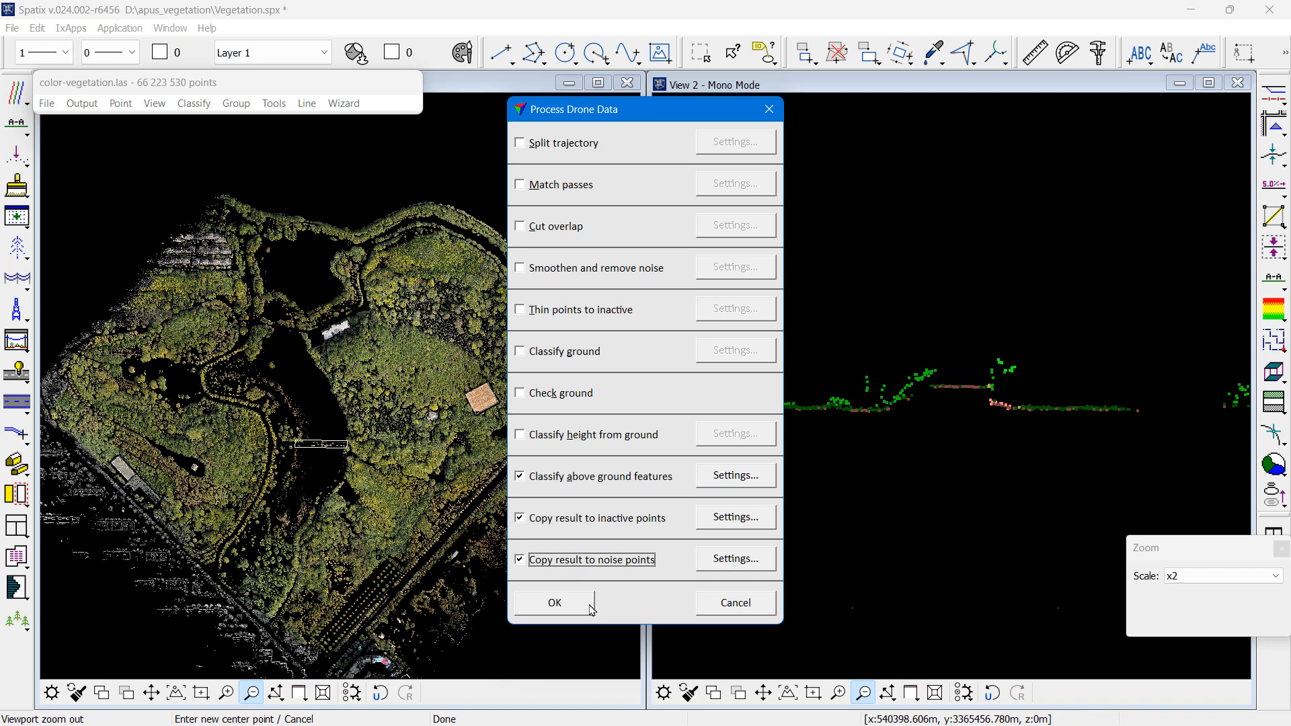
pyautogui.click(587, 604)
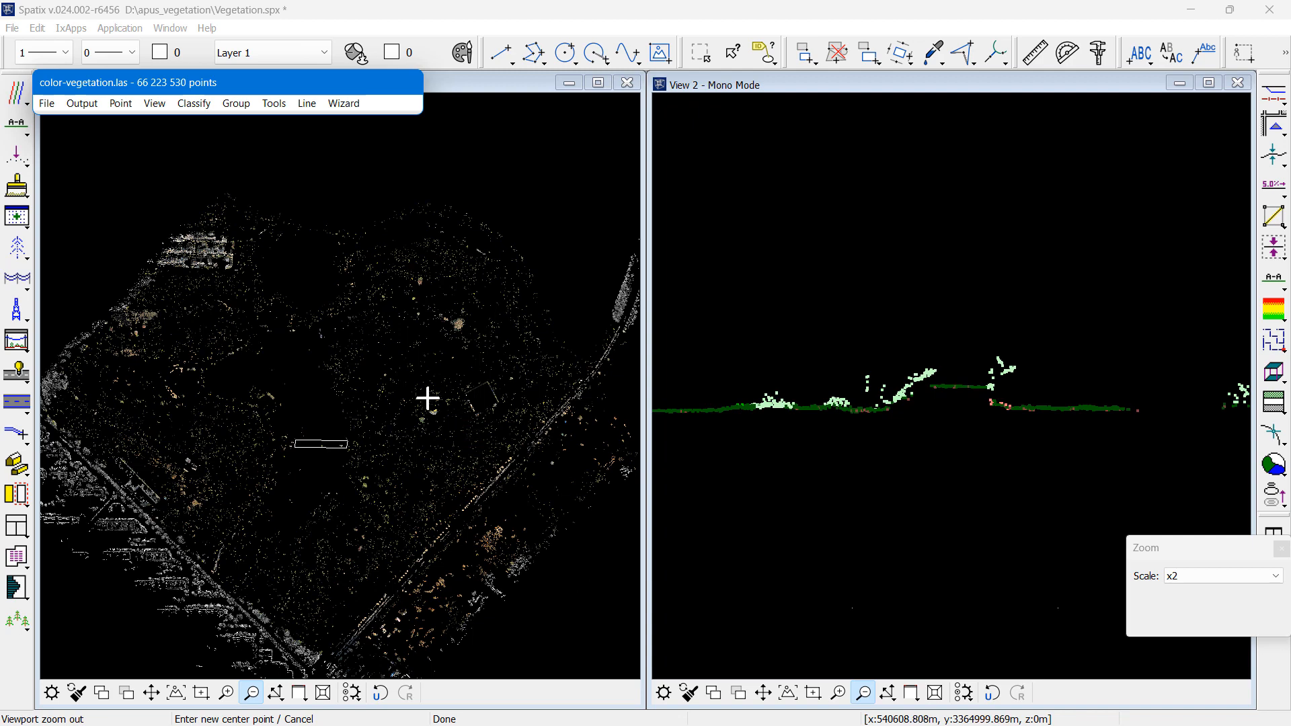
# - Display only the Tree class in view 1 in place of High vegetation
pyautogui.click(154, 103)
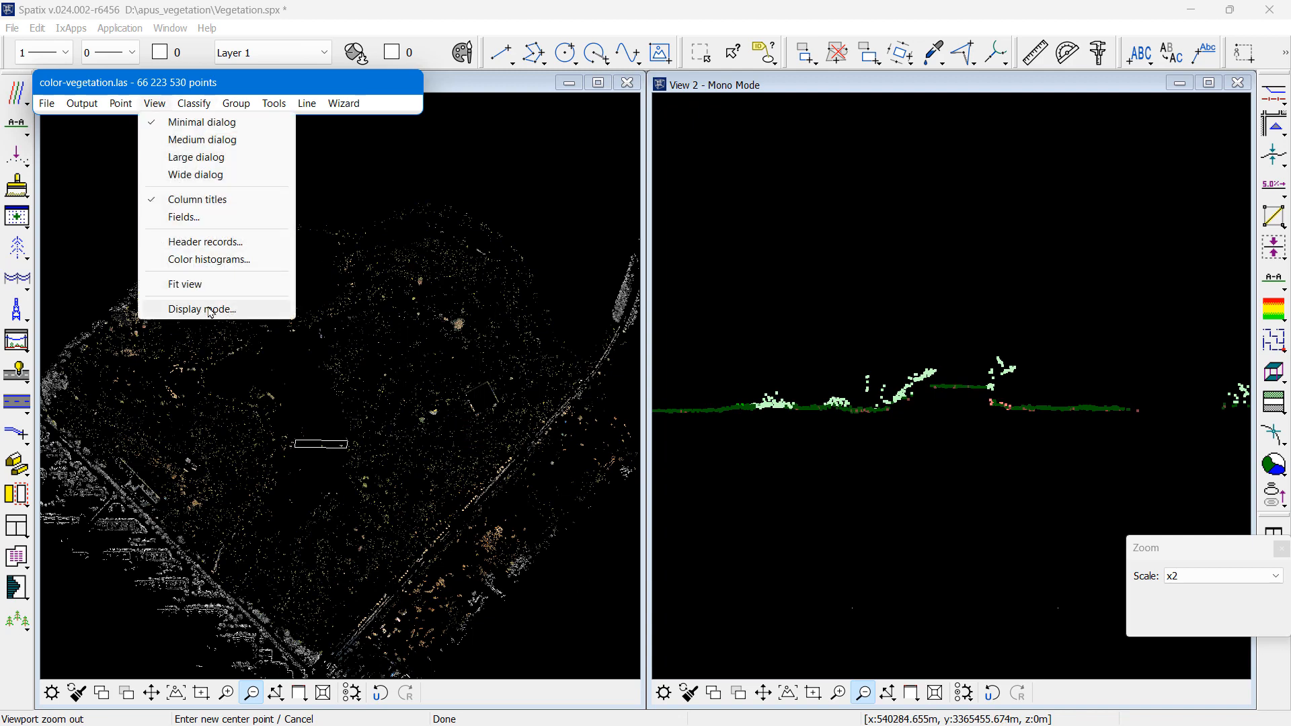
pyautogui.click(202, 309)
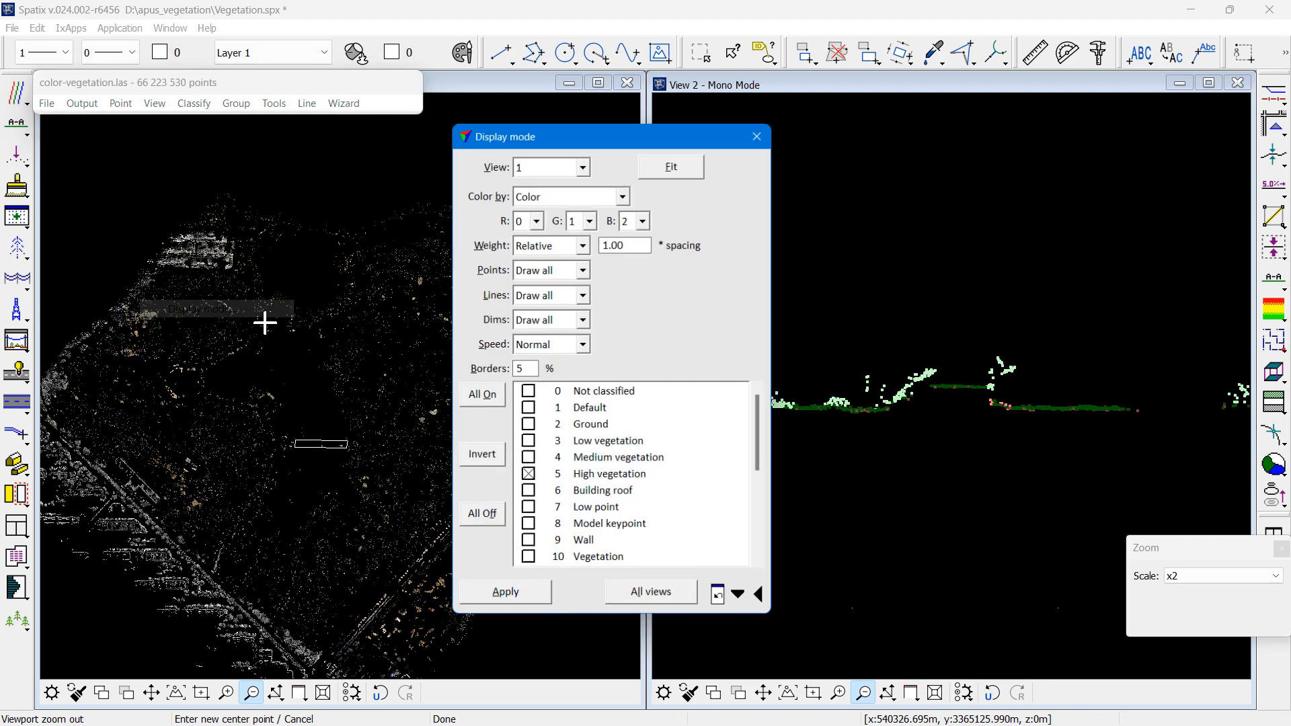
pyautogui.click(548, 482)
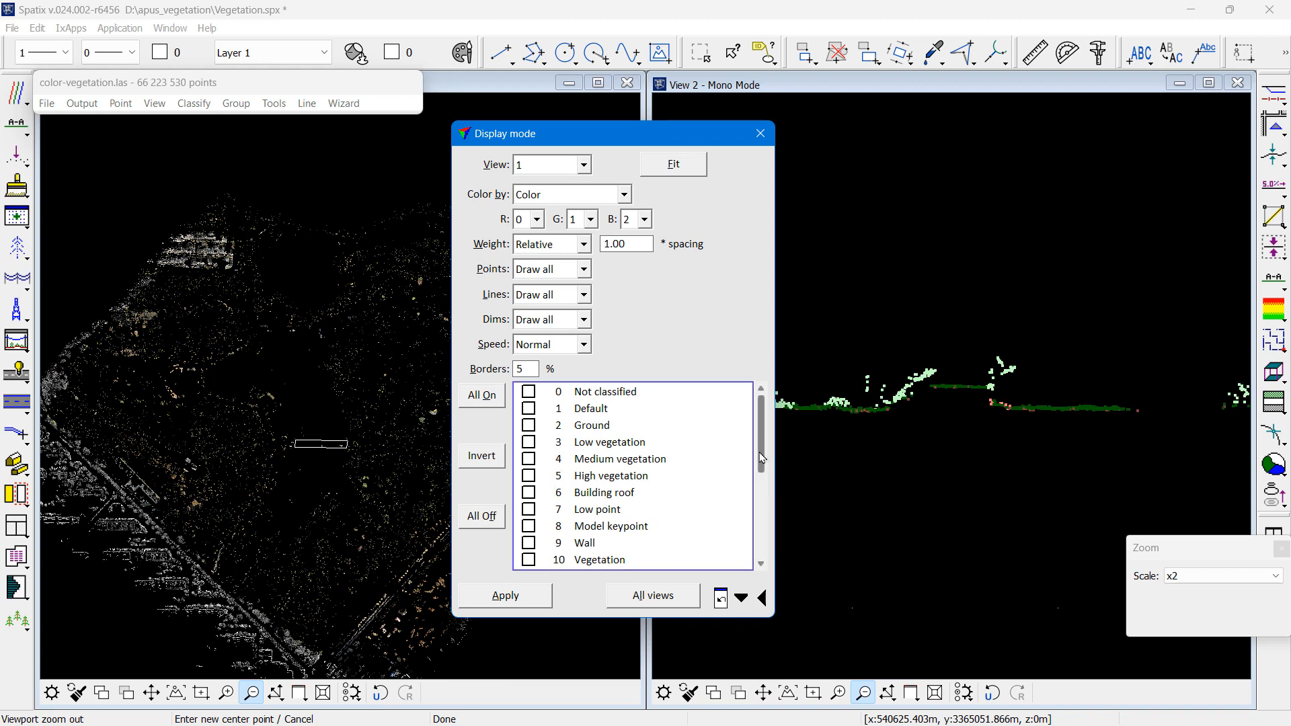
pyautogui.moveTo(762, 457); pyautogui.dragTo(763, 493)
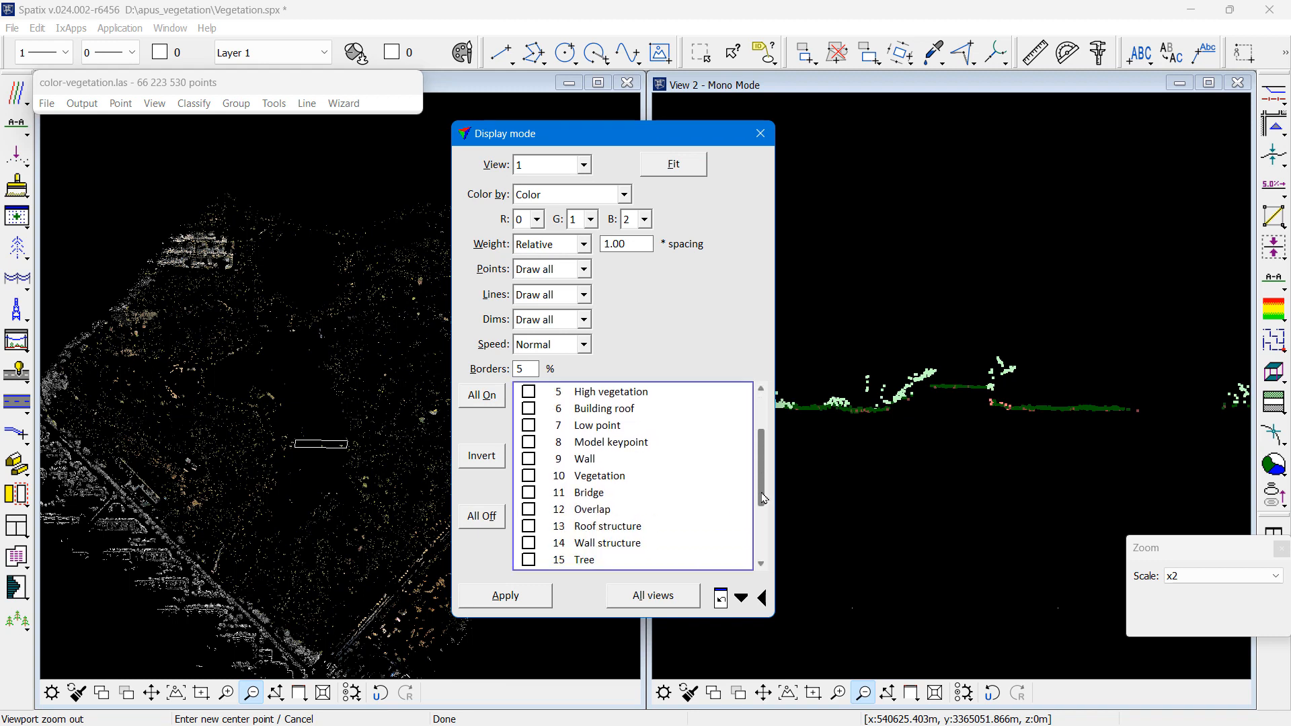
pyautogui.click(584, 557)
pyautogui.click(536, 596)
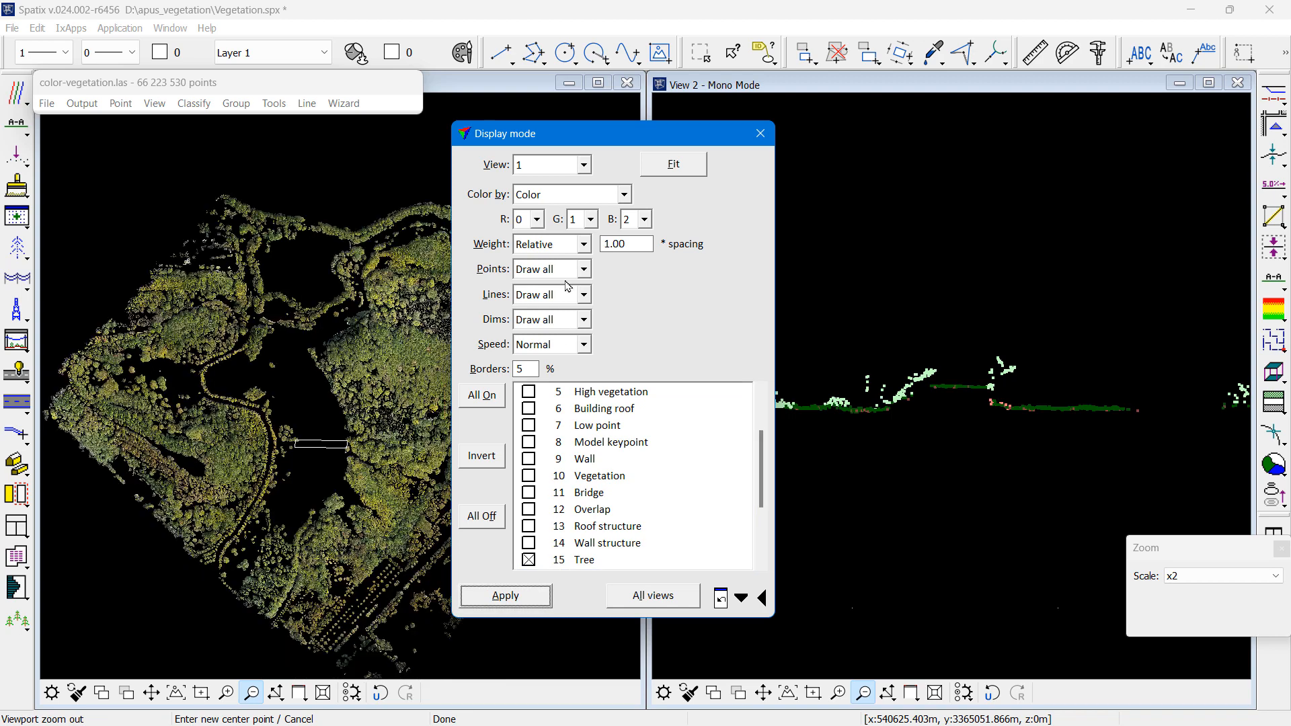
# - Switch the class displayed in view 1 from Tree to Building roof, with the display settings moved off the point cloud
pyautogui.moveTo(564, 140); pyautogui.dragTo(727, 144)
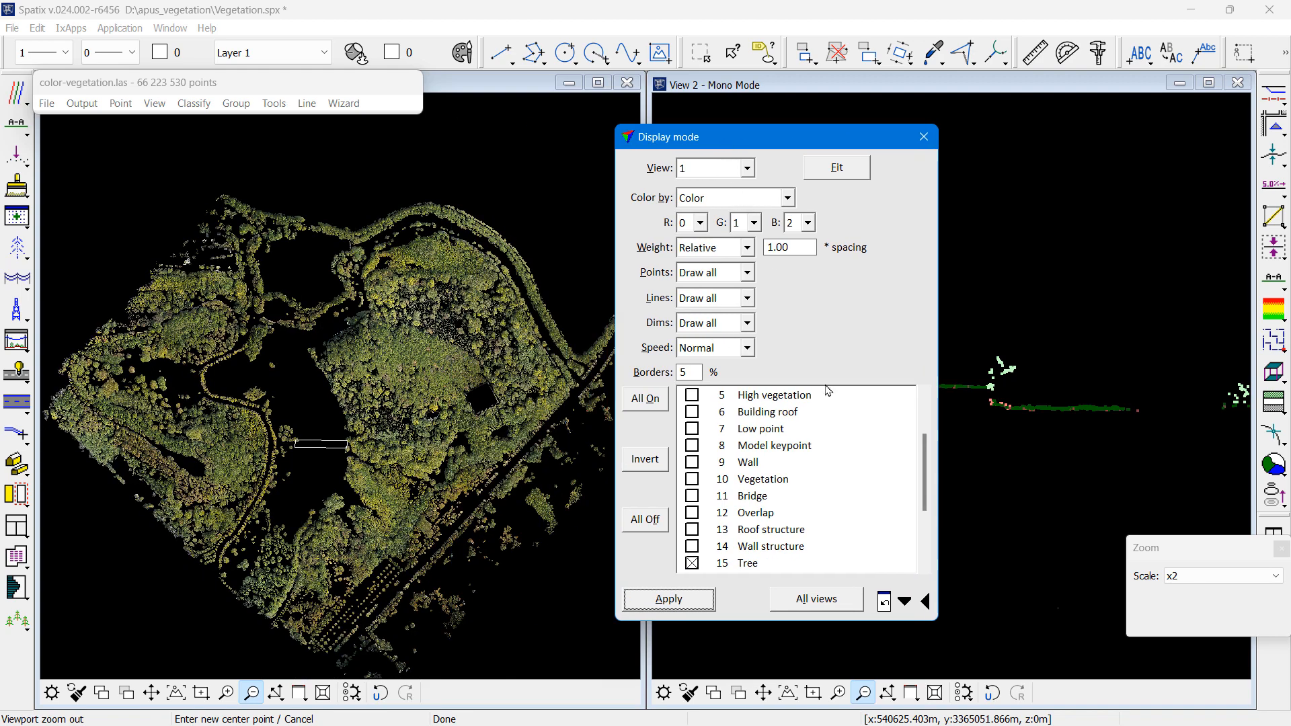
pyautogui.click(699, 565)
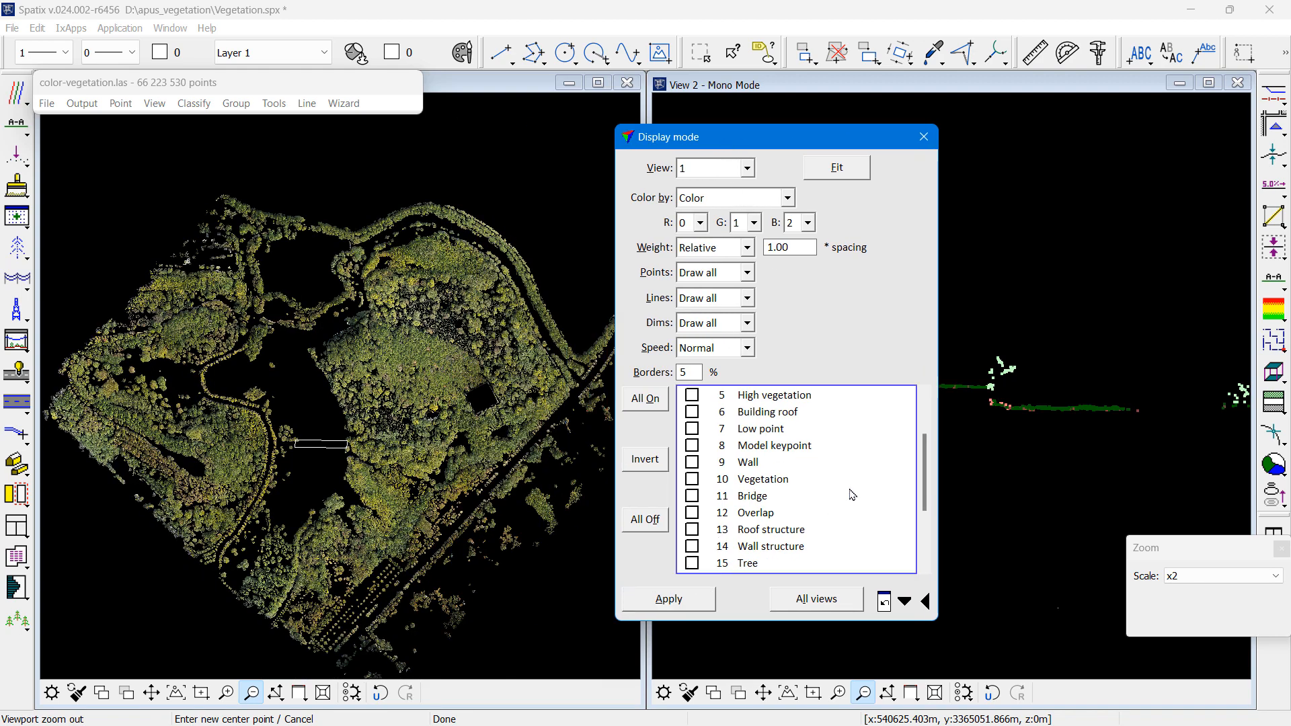
pyautogui.click(698, 605)
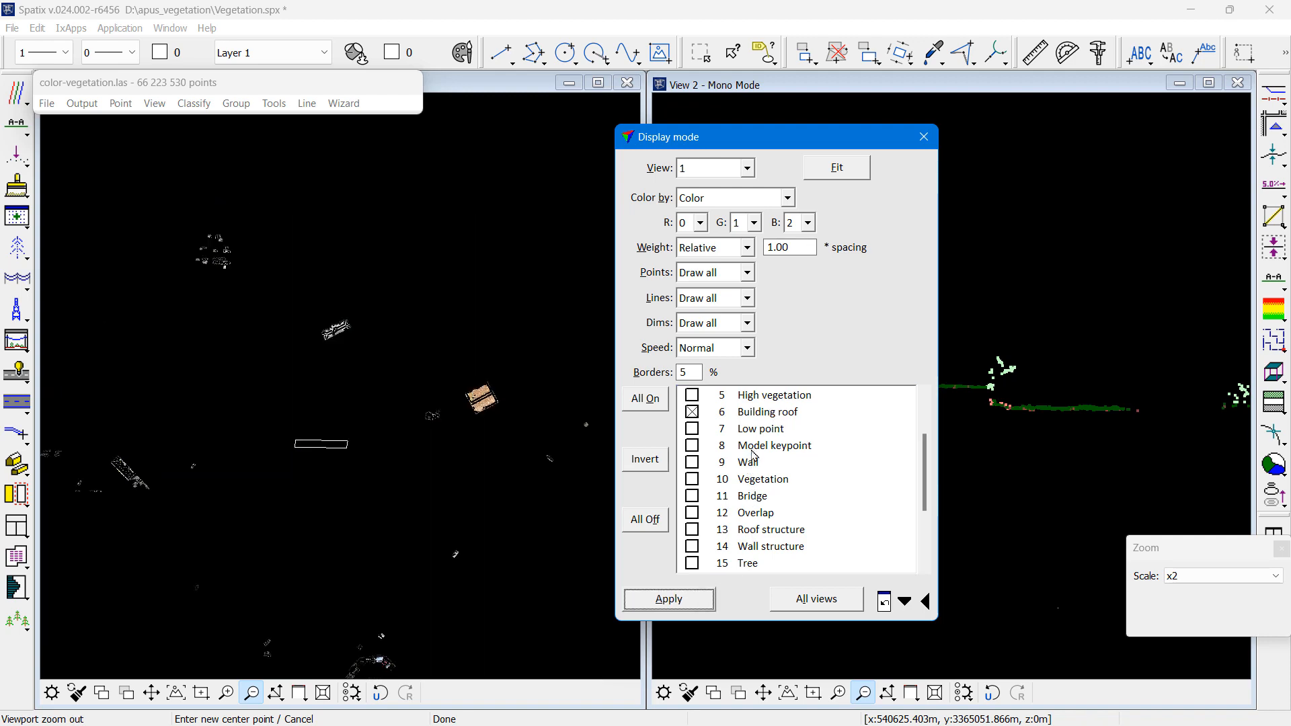
# - Add the Roof structure and Wall structure classes to view 1 and inspect the long white-roofed building up close
pyautogui.click(762, 530)
pyautogui.click(764, 547)
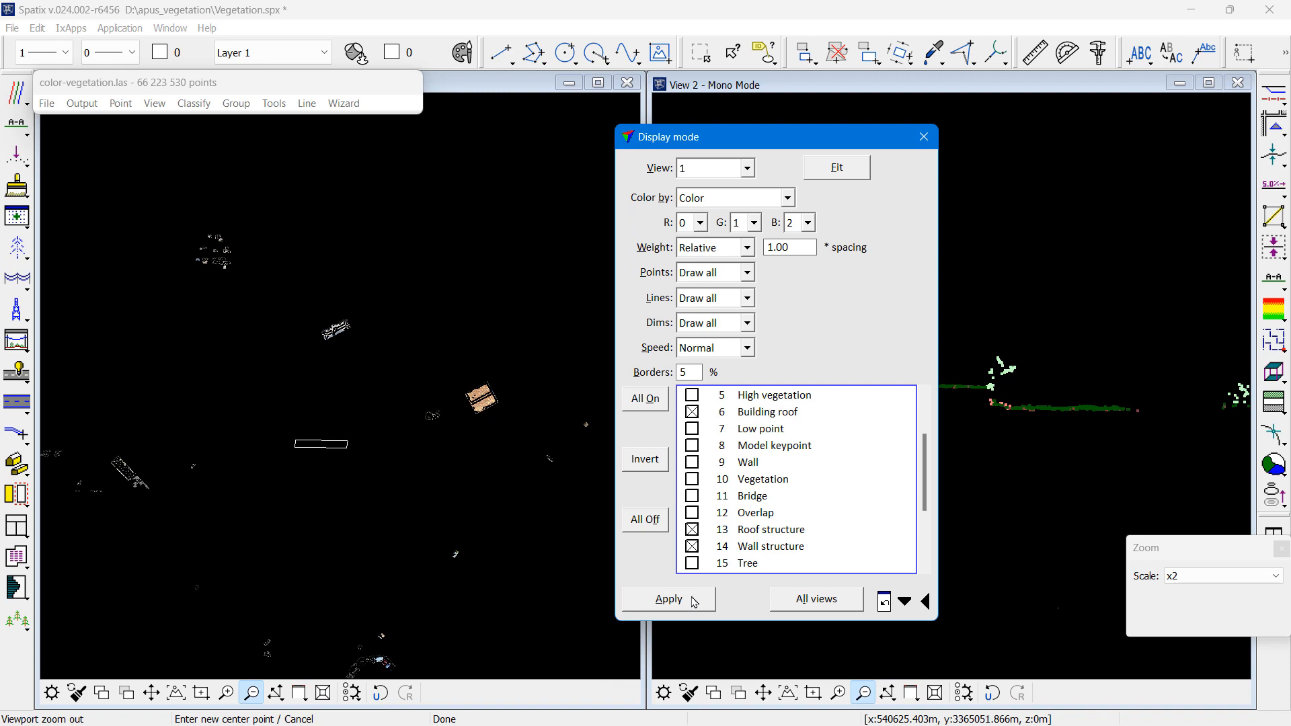
pyautogui.click(694, 600)
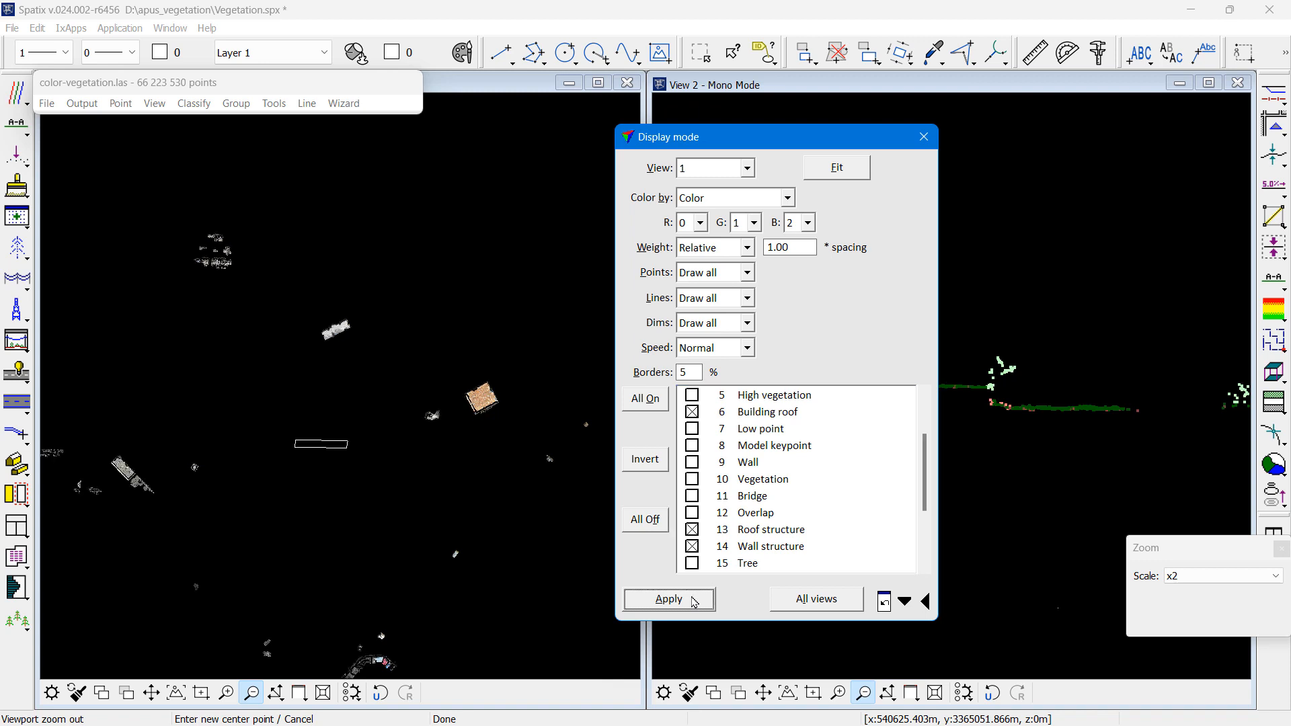
pyautogui.click(226, 694)
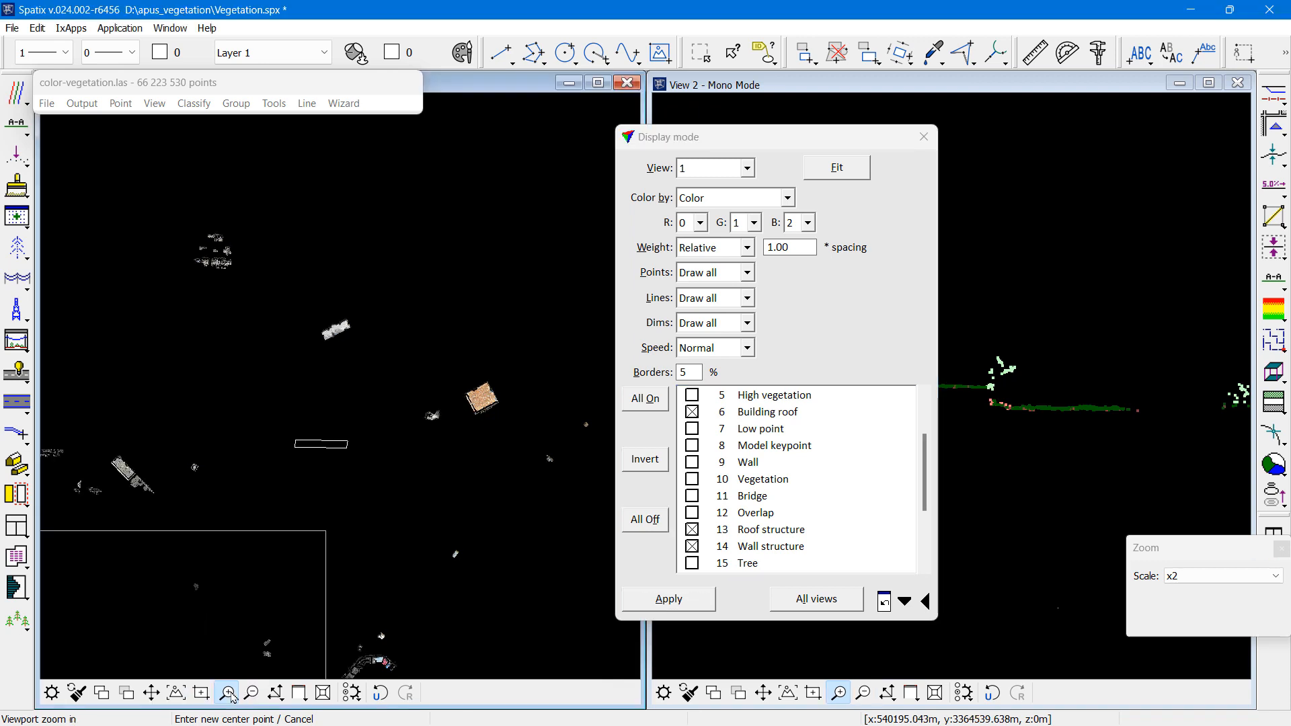
pyautogui.click(338, 336)
pyautogui.click(347, 375)
pyautogui.click(339, 397)
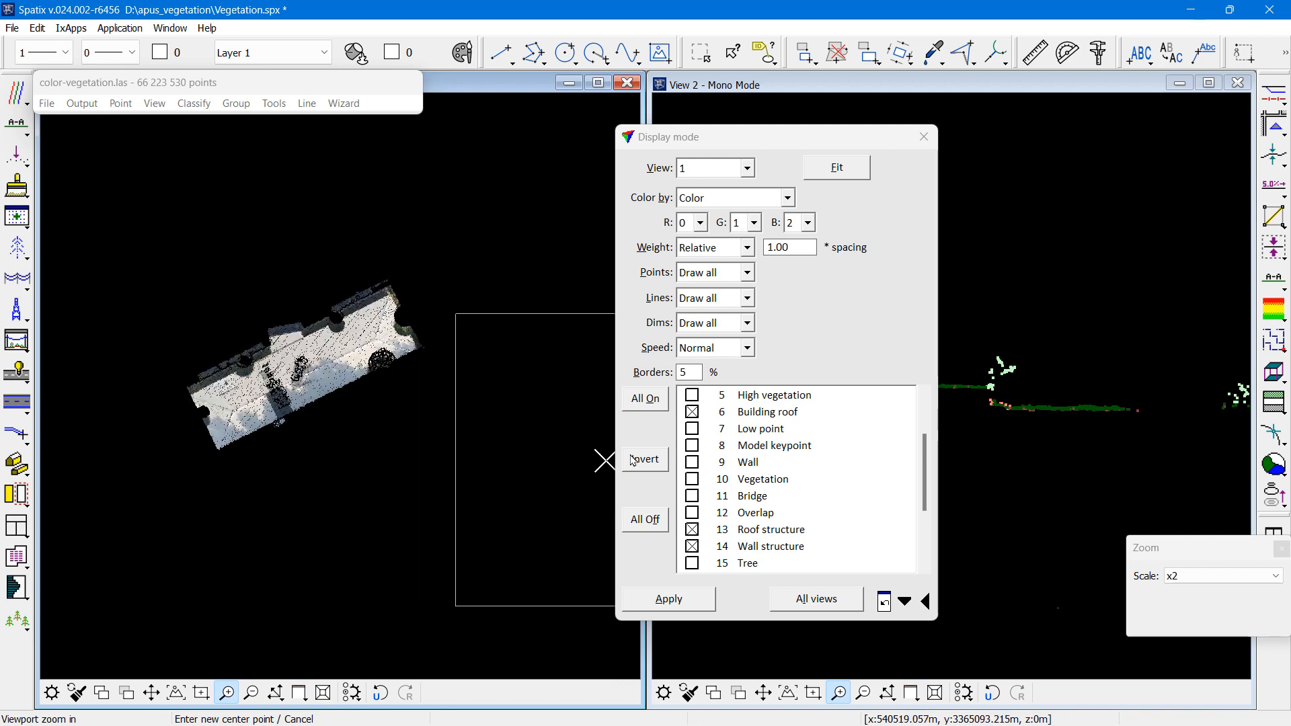
# - Display only the Pole class in view 1 in place of Building roof, Roof structure and Wall structure
pyautogui.click(692, 411)
pyautogui.click(692, 530)
pyautogui.click(692, 546)
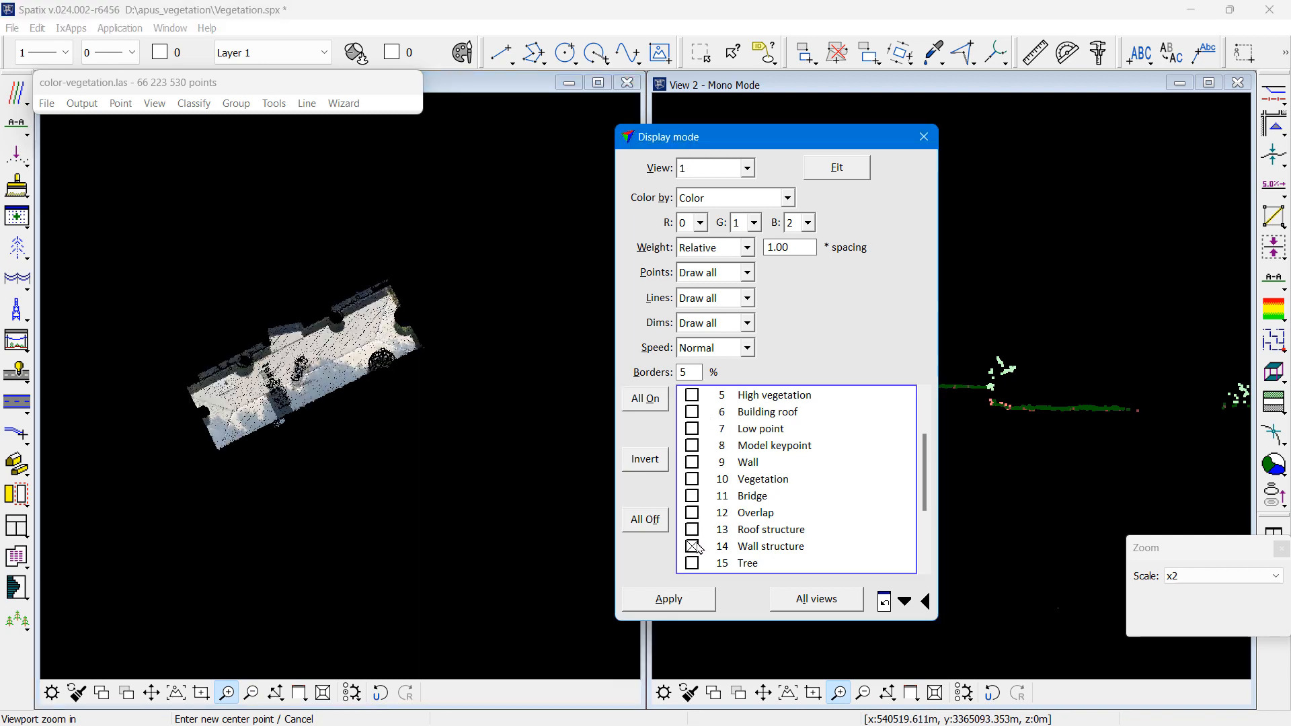
pyautogui.scroll(-3, 919, 537)
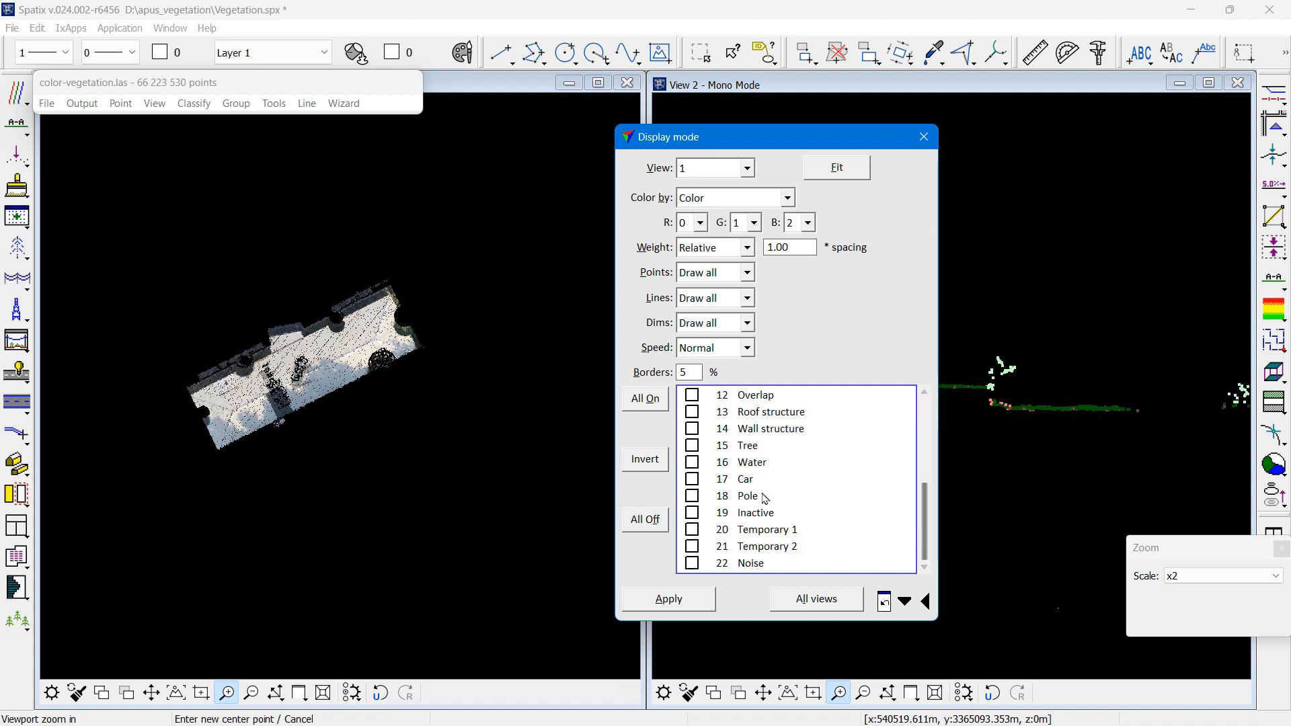
pyautogui.click(708, 600)
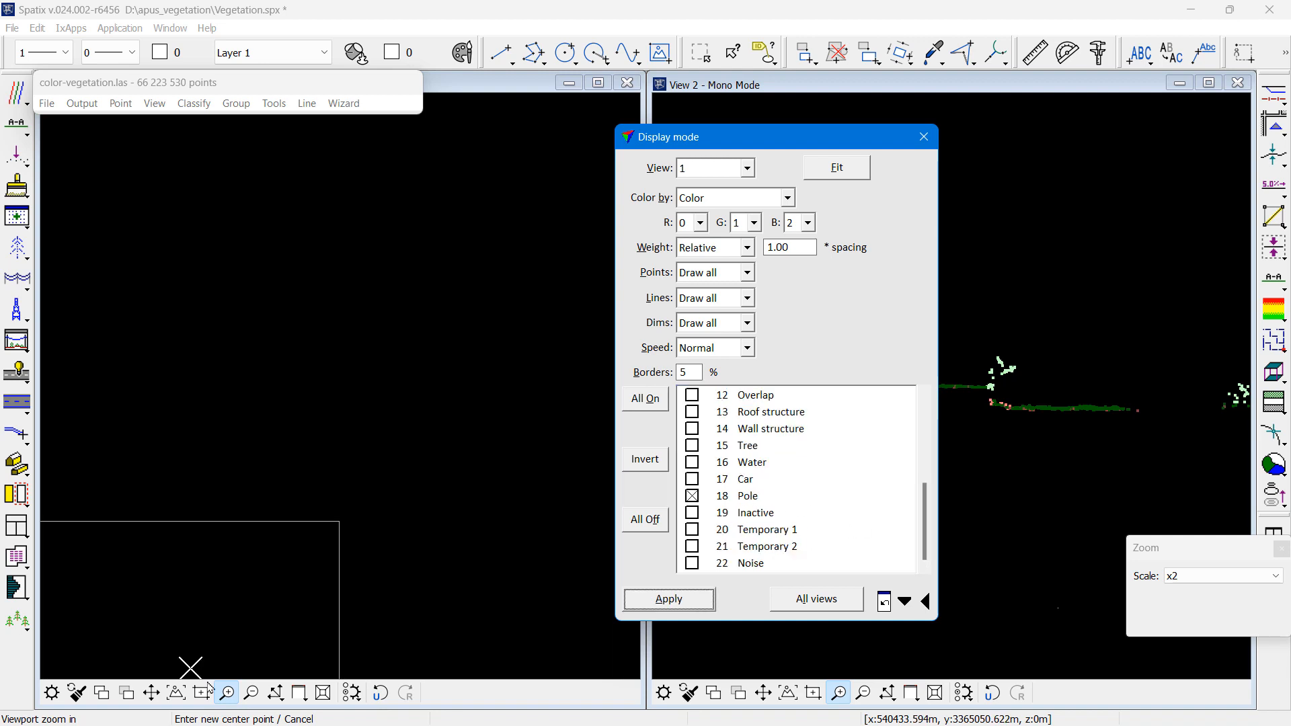
# - Draw a vertical section about 3.1 m deep through three neighbouring pole locations, show it in view 2, and close the display settings
pyautogui.click(250, 697)
pyautogui.click(382, 505)
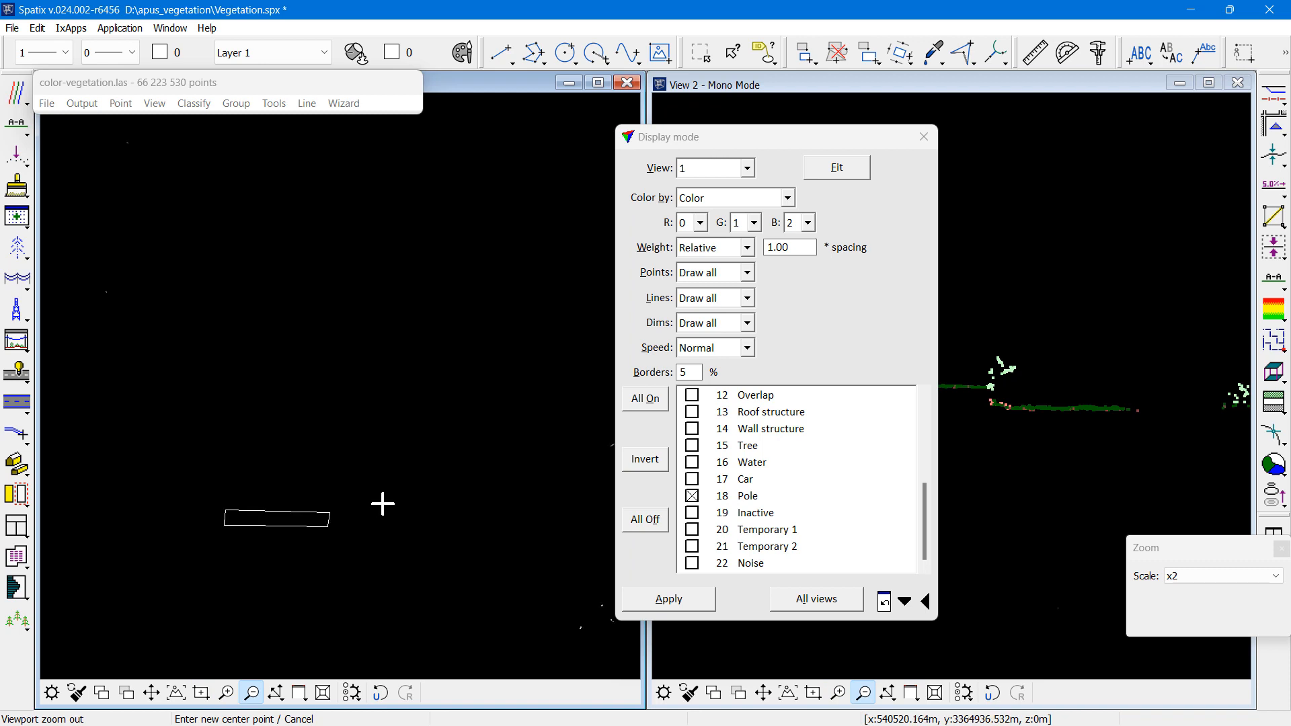
pyautogui.click(383, 505)
pyautogui.click(226, 693)
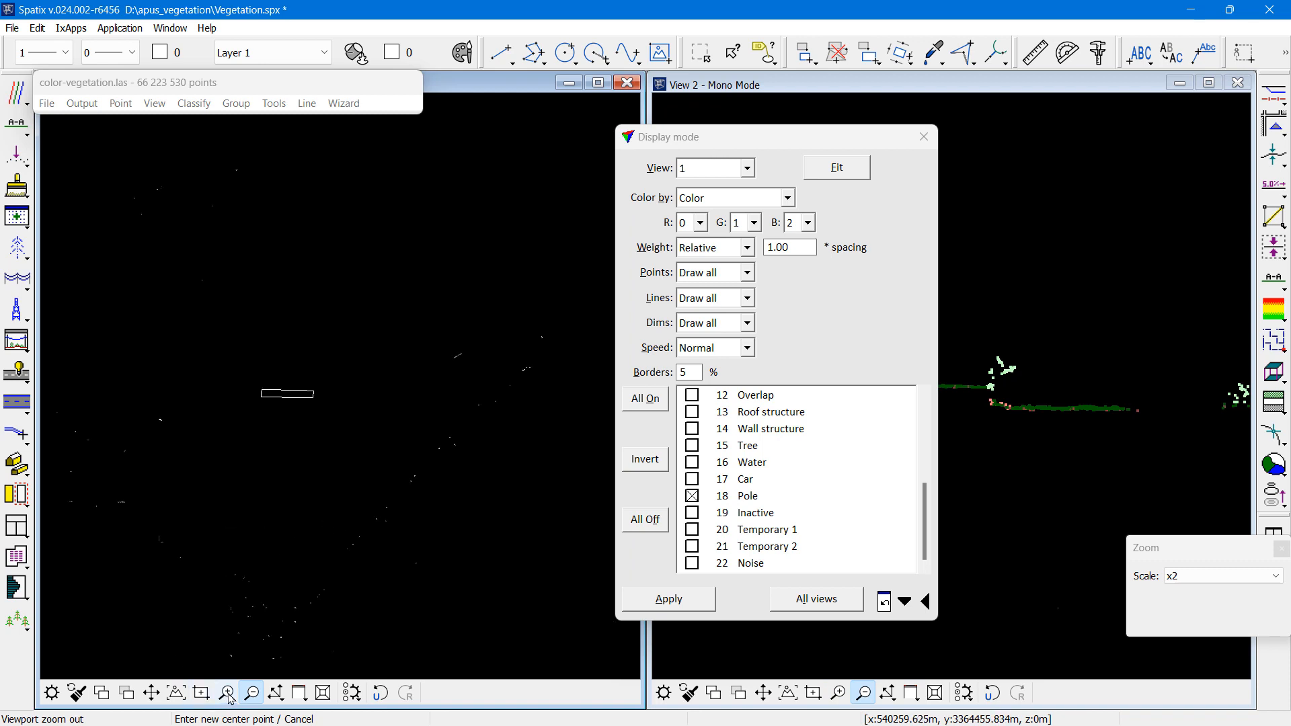
pyautogui.click(343, 545)
pyautogui.click(370, 481)
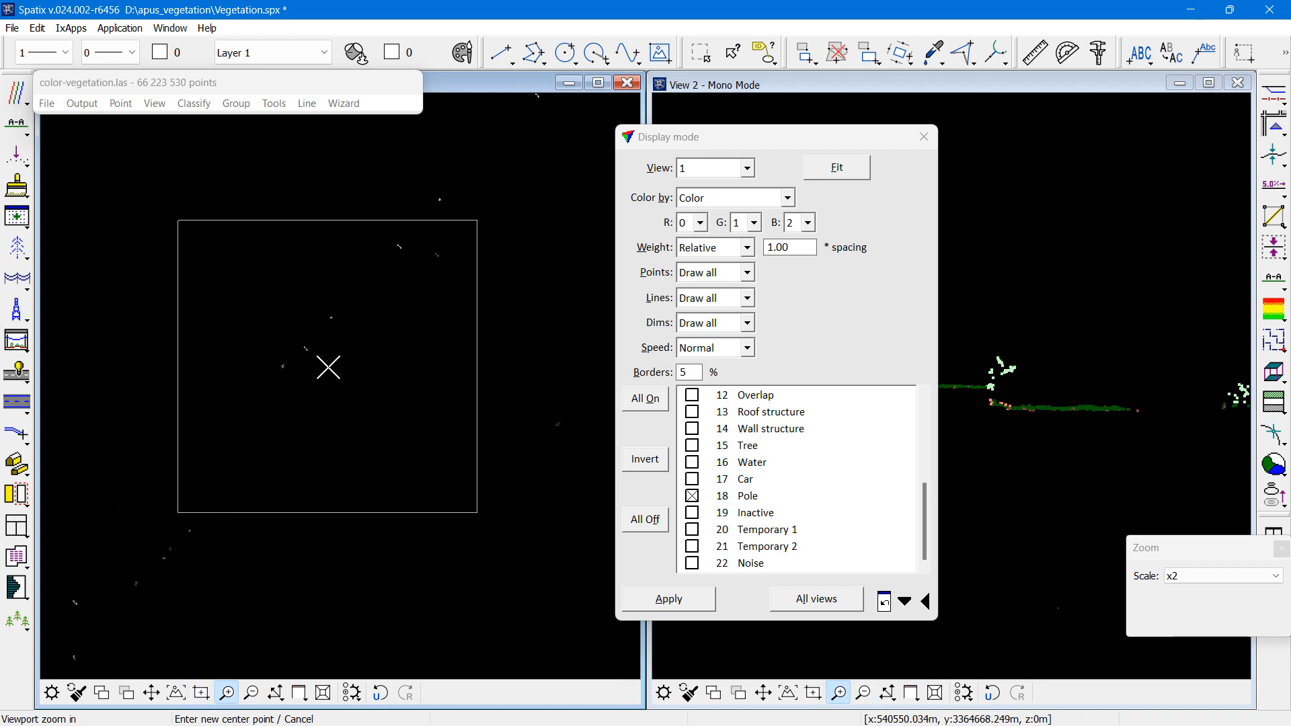
pyautogui.click(17, 125)
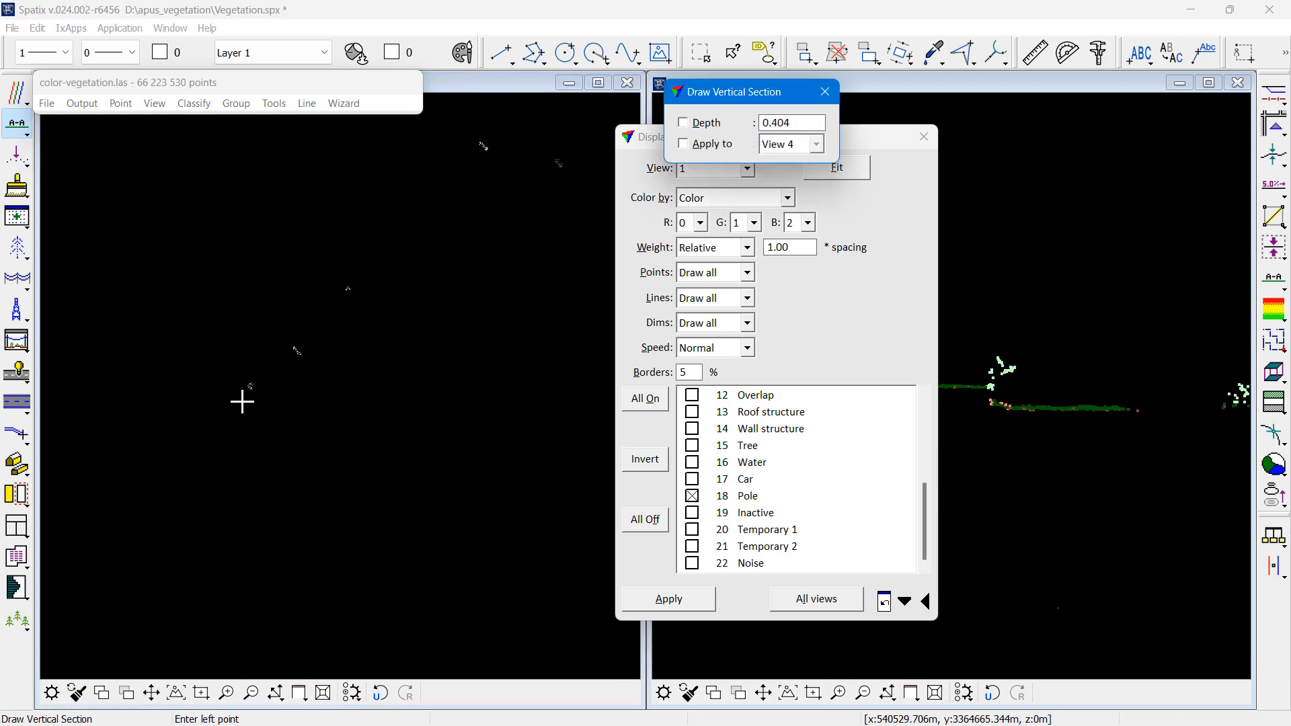
pyautogui.click(244, 401)
pyautogui.click(367, 269)
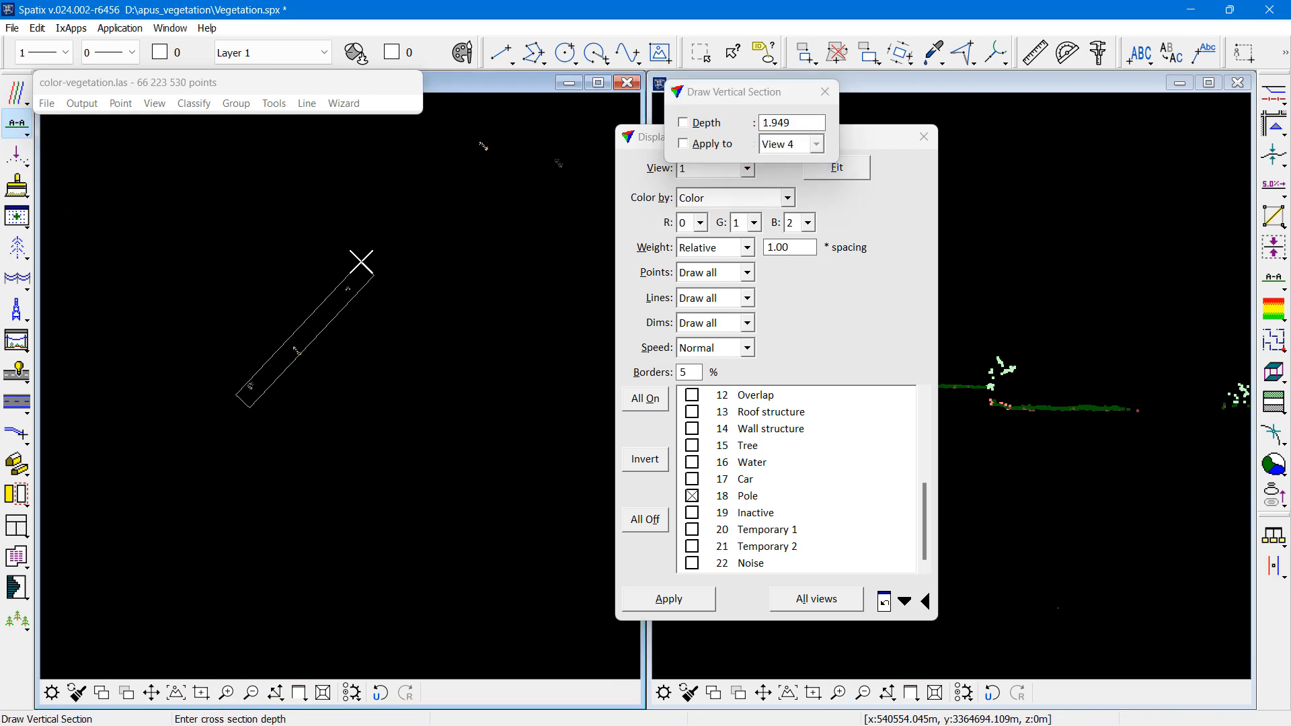
pyautogui.click(356, 252)
pyautogui.click(1006, 363)
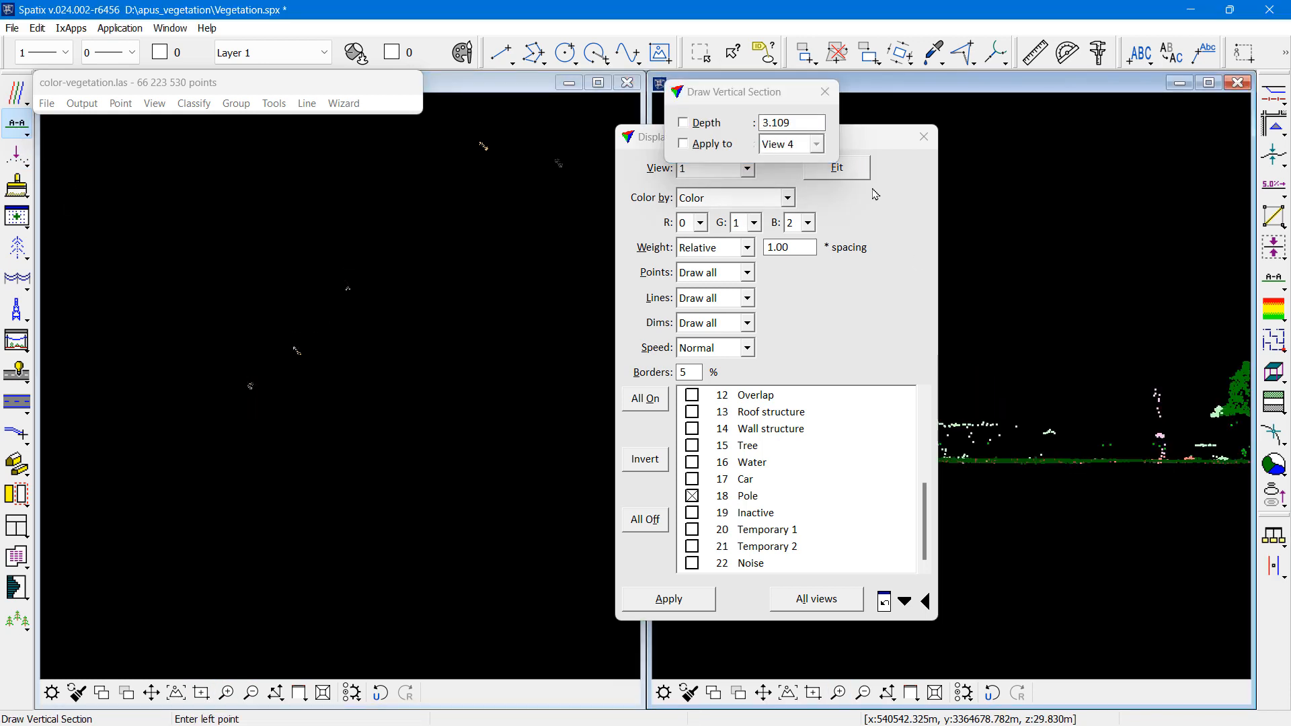
pyautogui.moveTo(858, 140)
pyautogui.mouseDown()
pyautogui.moveTo(507, 201)
pyautogui.moveTo(726, 193)
pyautogui.mouseUp()
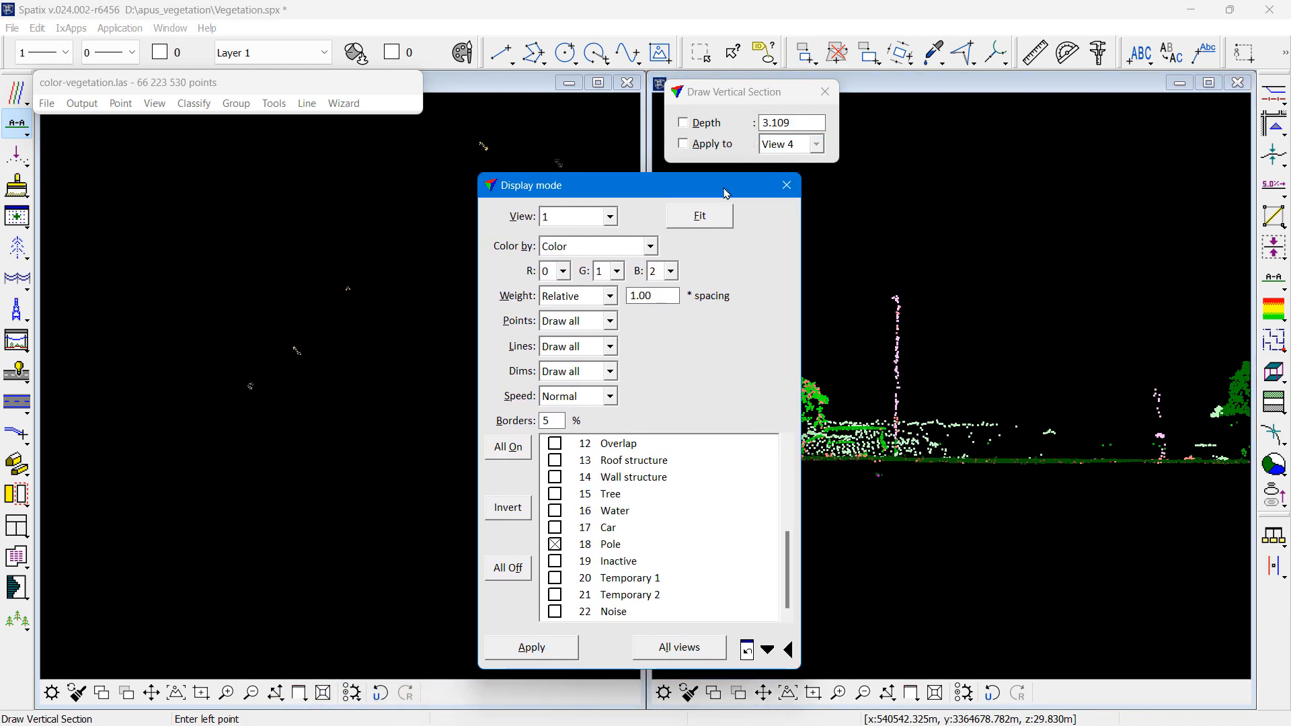
pyautogui.click(786, 187)
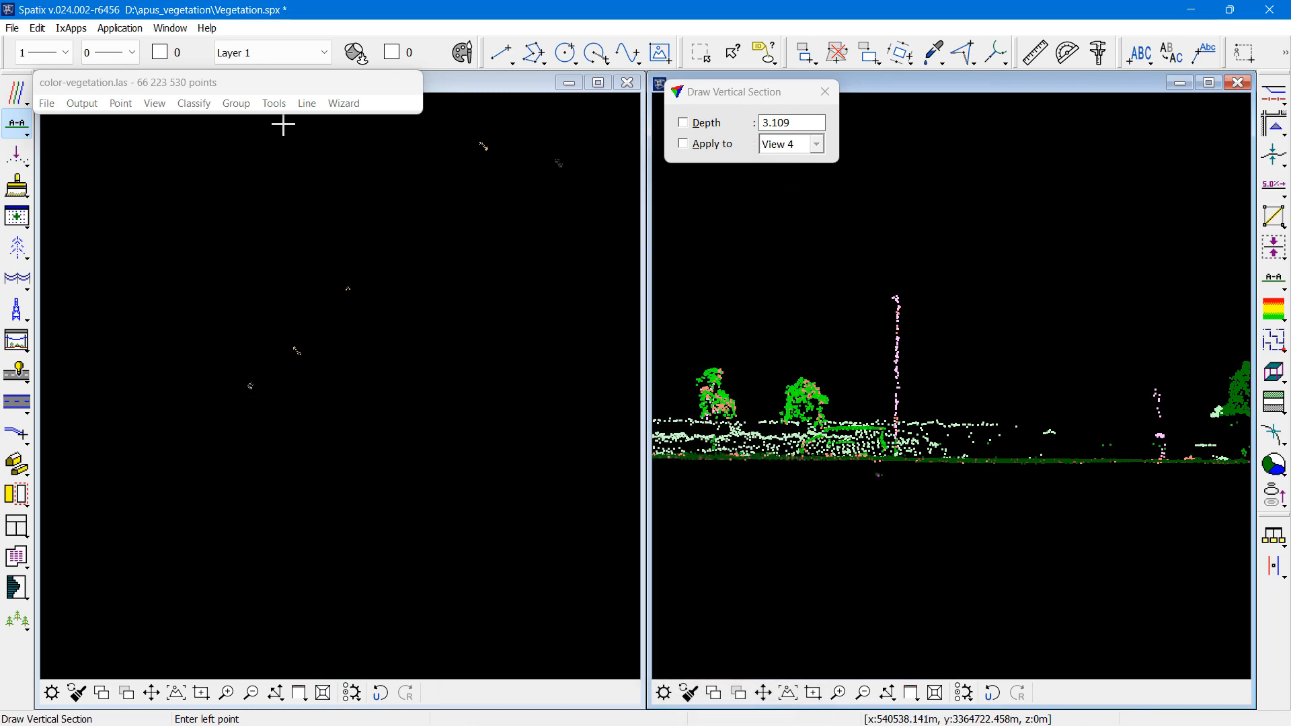
# - Save all points of any class in LAS 1.2 format as vegetation_classified.las in the apus_vegetation folder
pyautogui.click(47, 103)
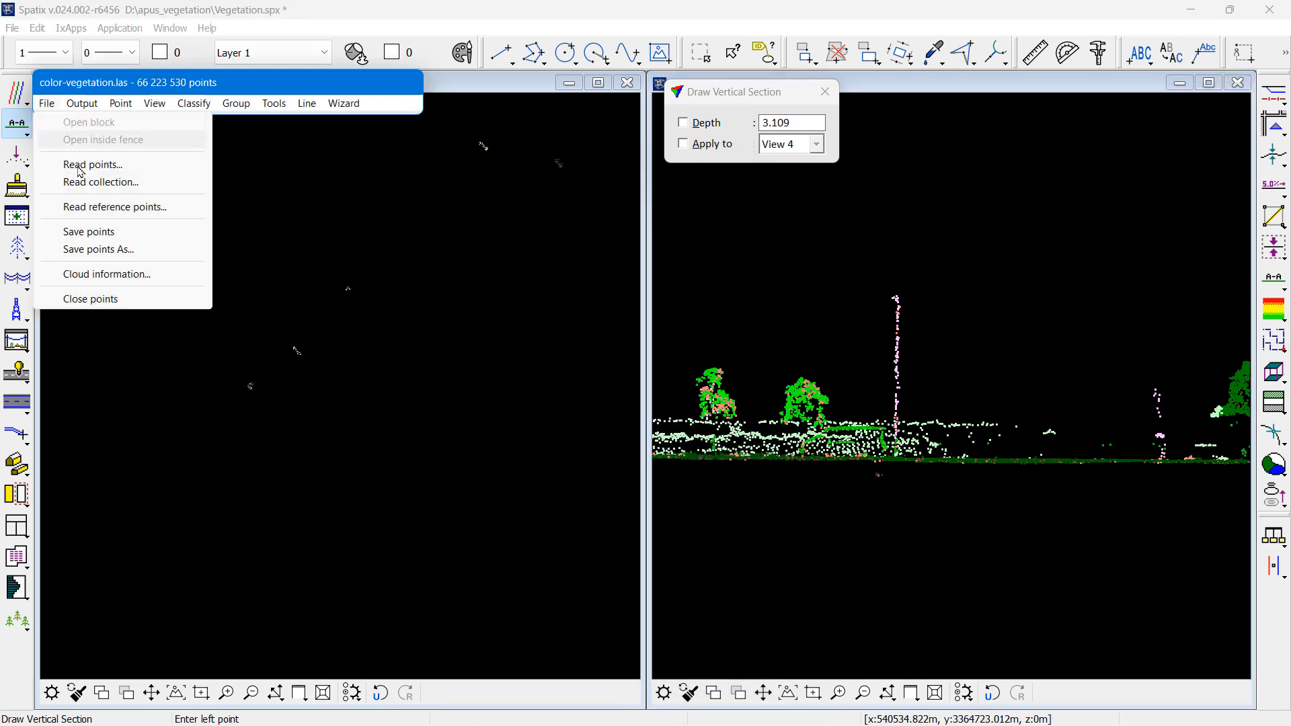
pyautogui.click(97, 250)
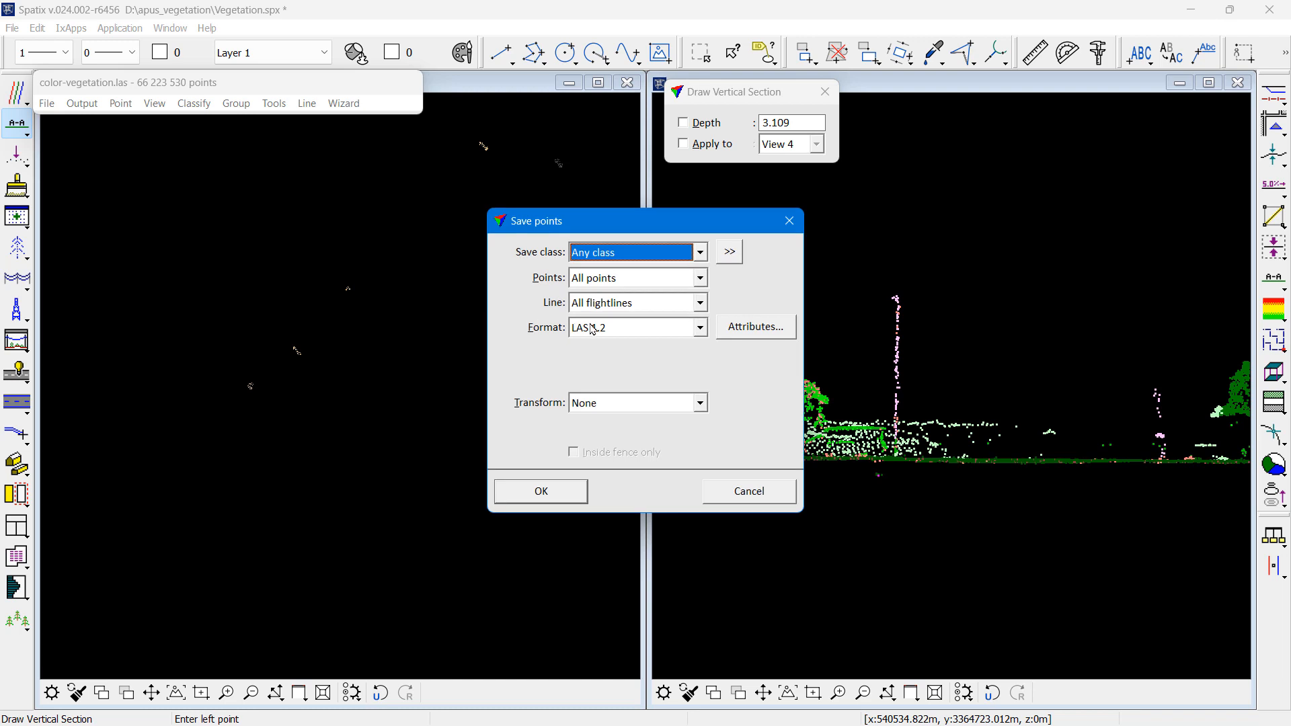
pyautogui.click(773, 327)
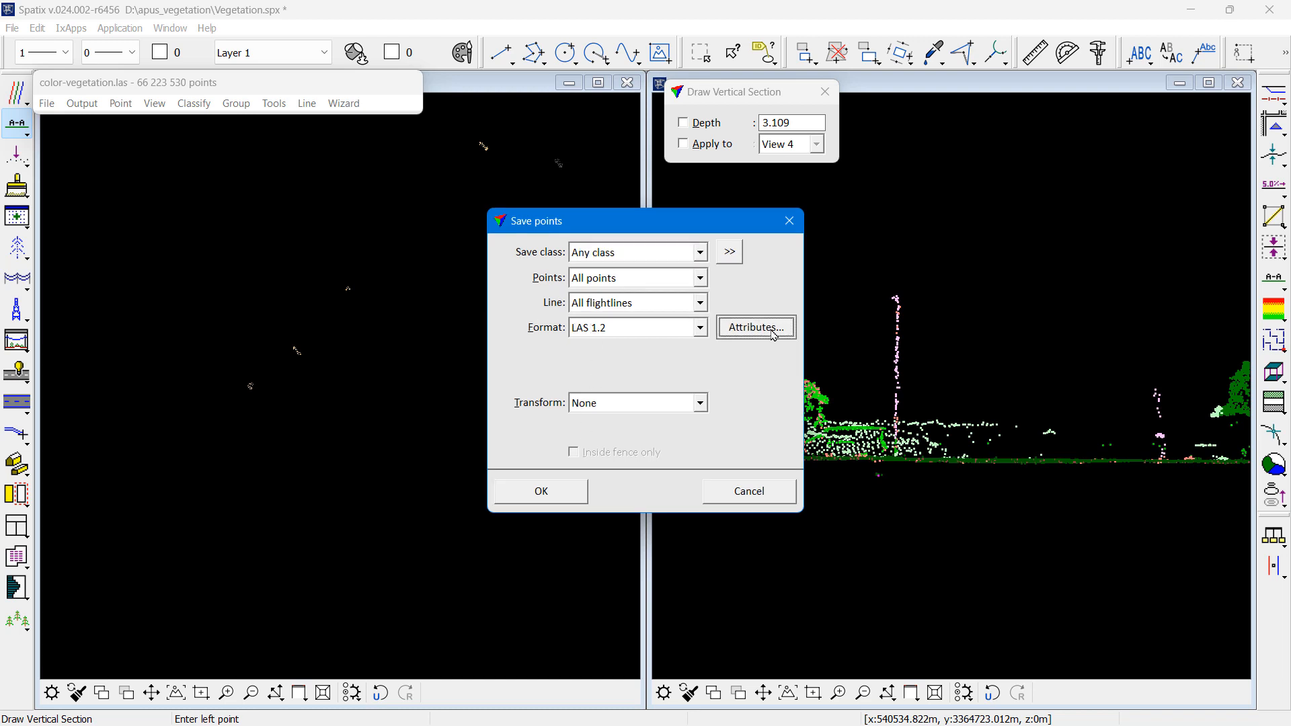
pyautogui.click(543, 494)
pyautogui.click(546, 491)
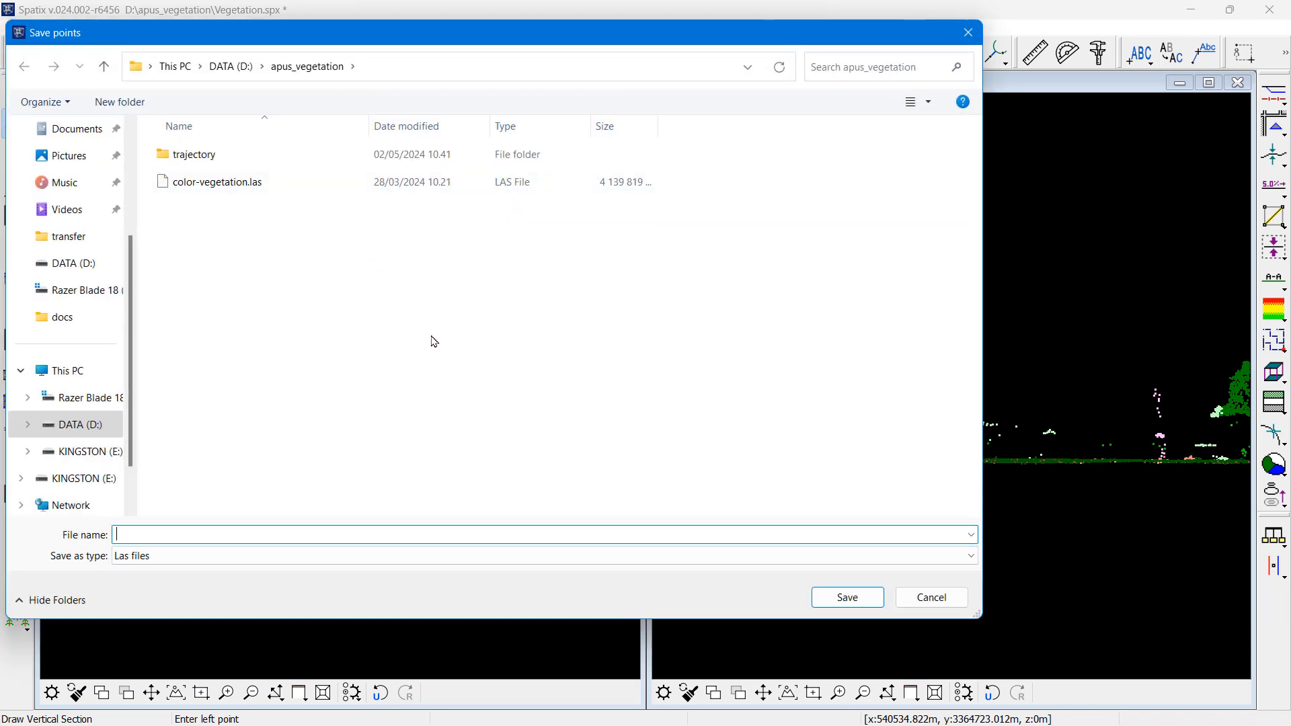
pyautogui.write('vegetation')
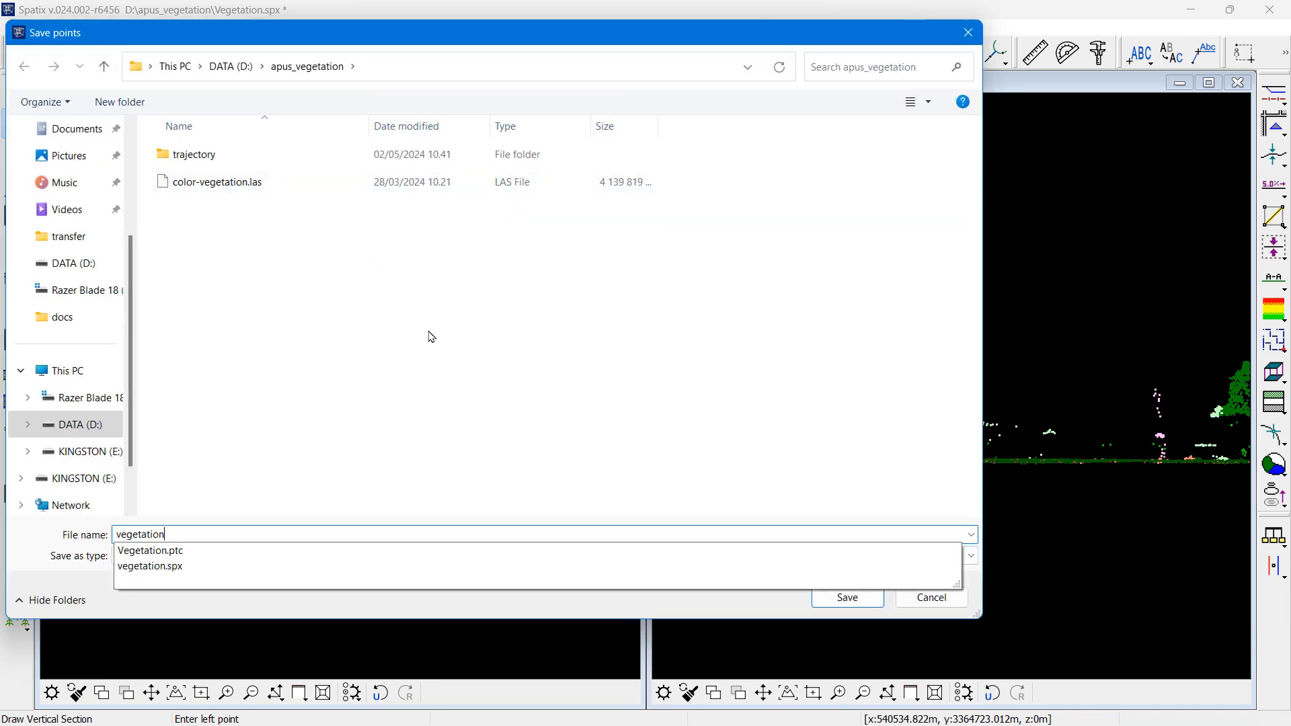
pyautogui.write('_classifie')
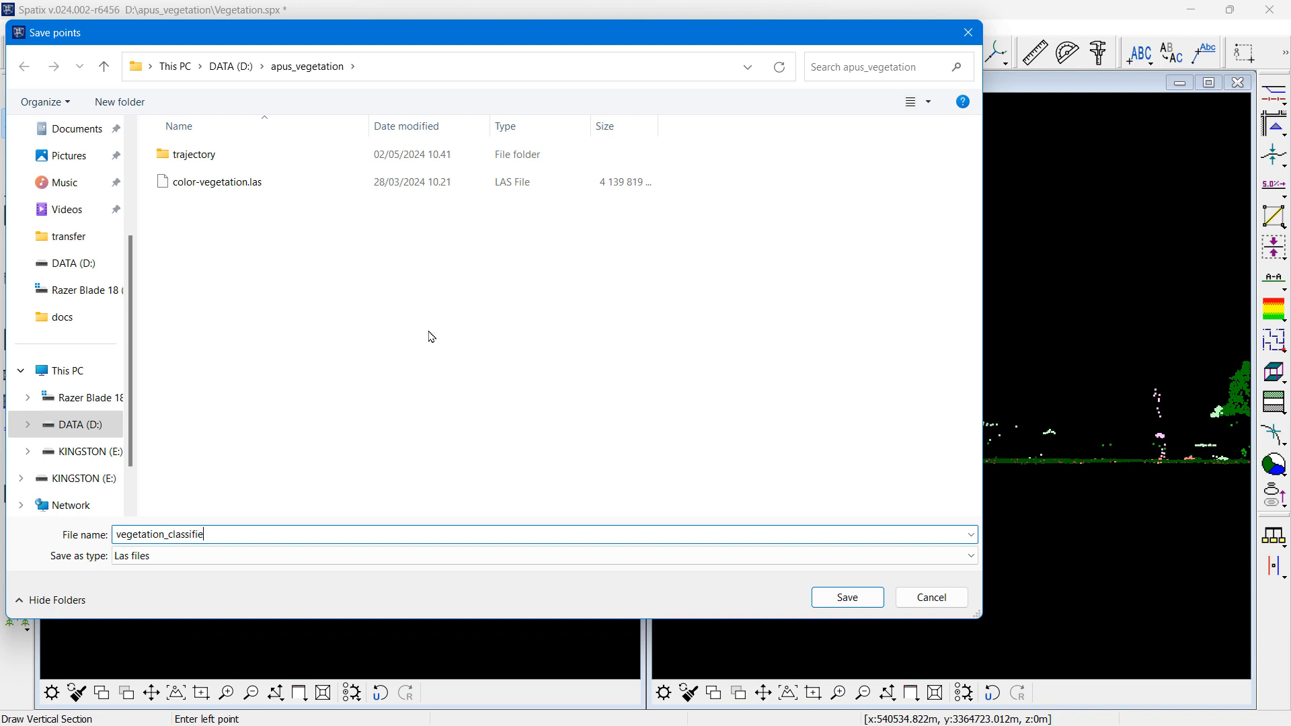
pyautogui.write('d.las')
pyautogui.press('Return')
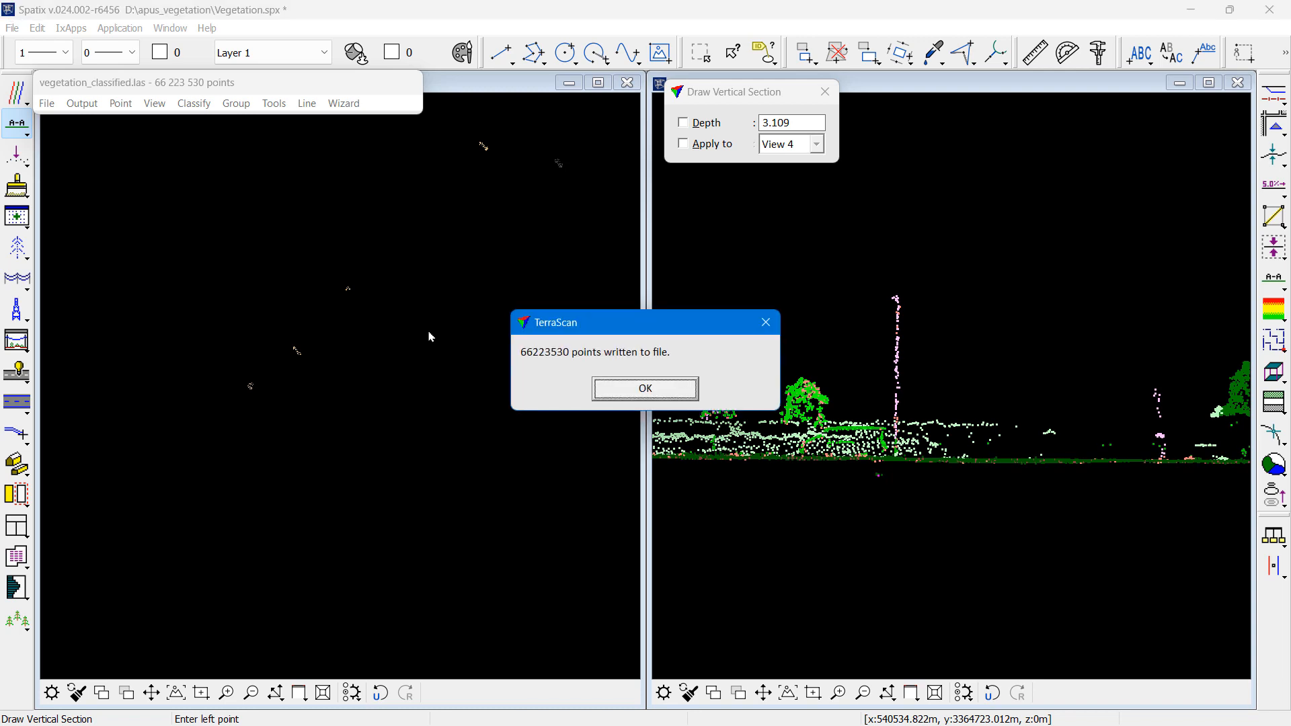
pyautogui.press('Return')
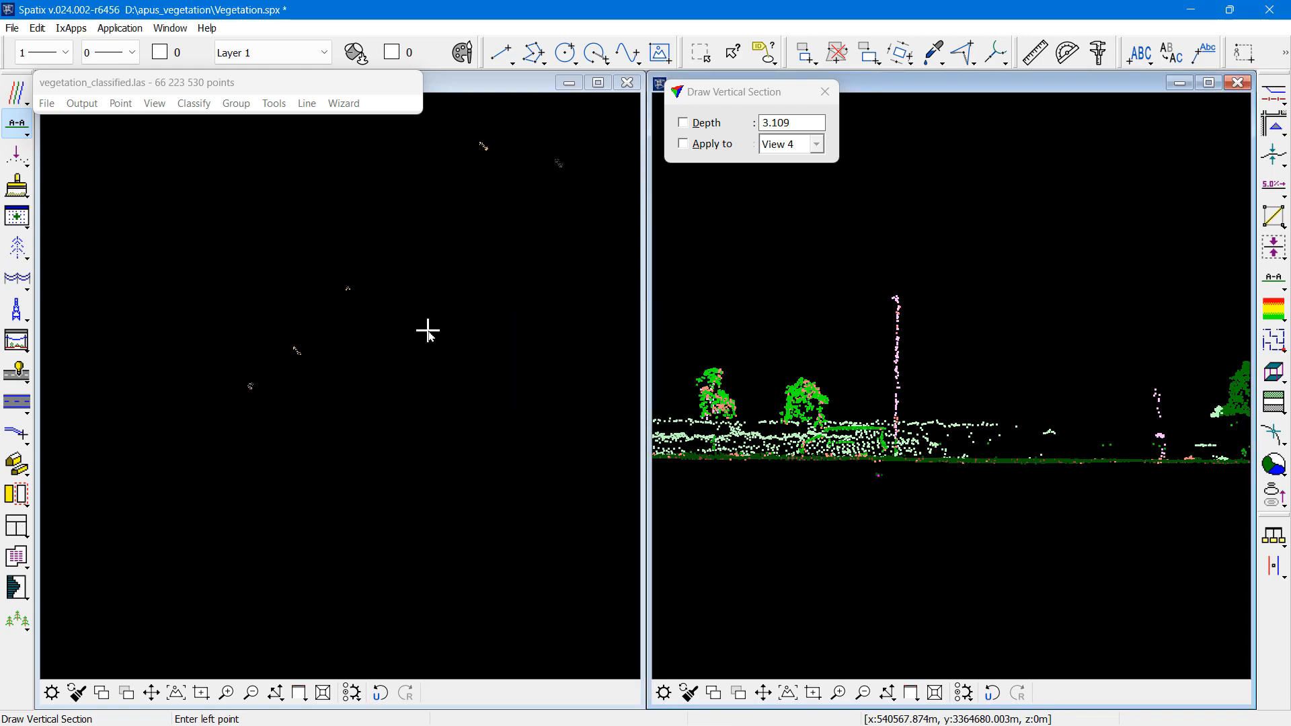